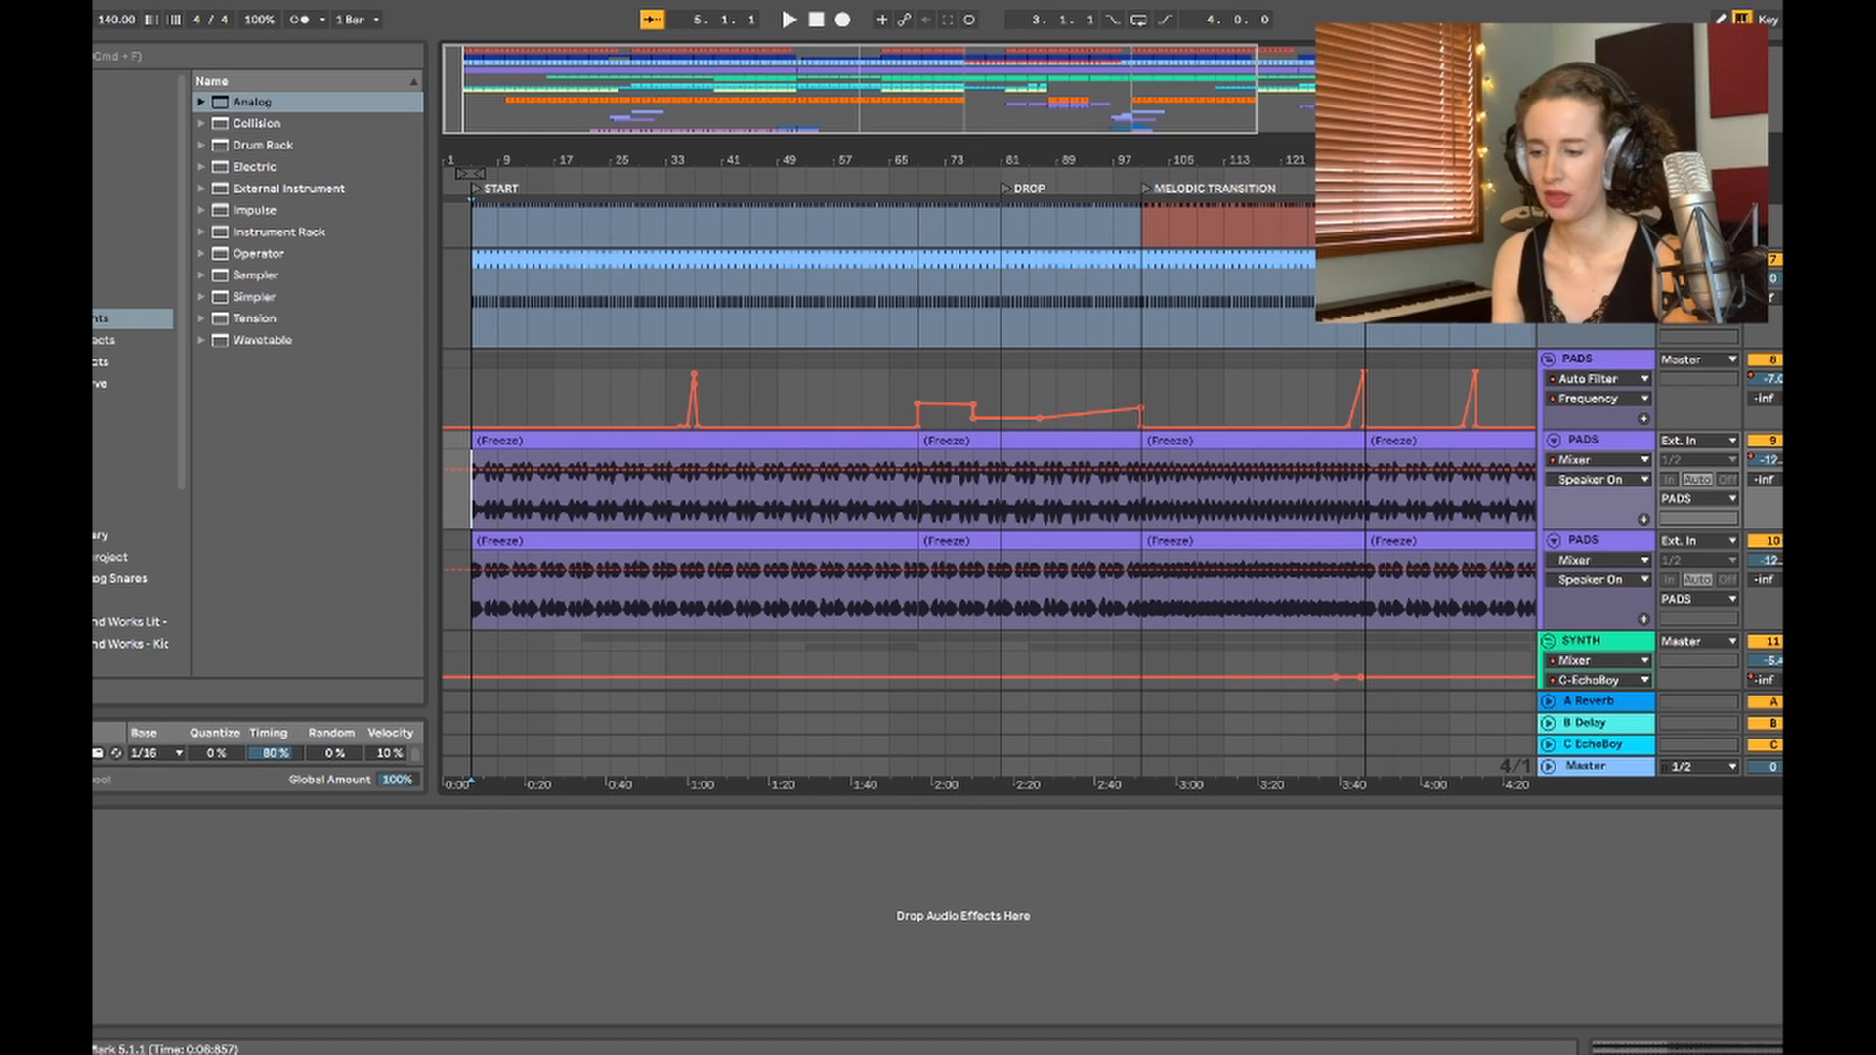
Step: Play the arrangement from the START marker to listen to the frozen PADS tracks
key(minus)
key(minus)
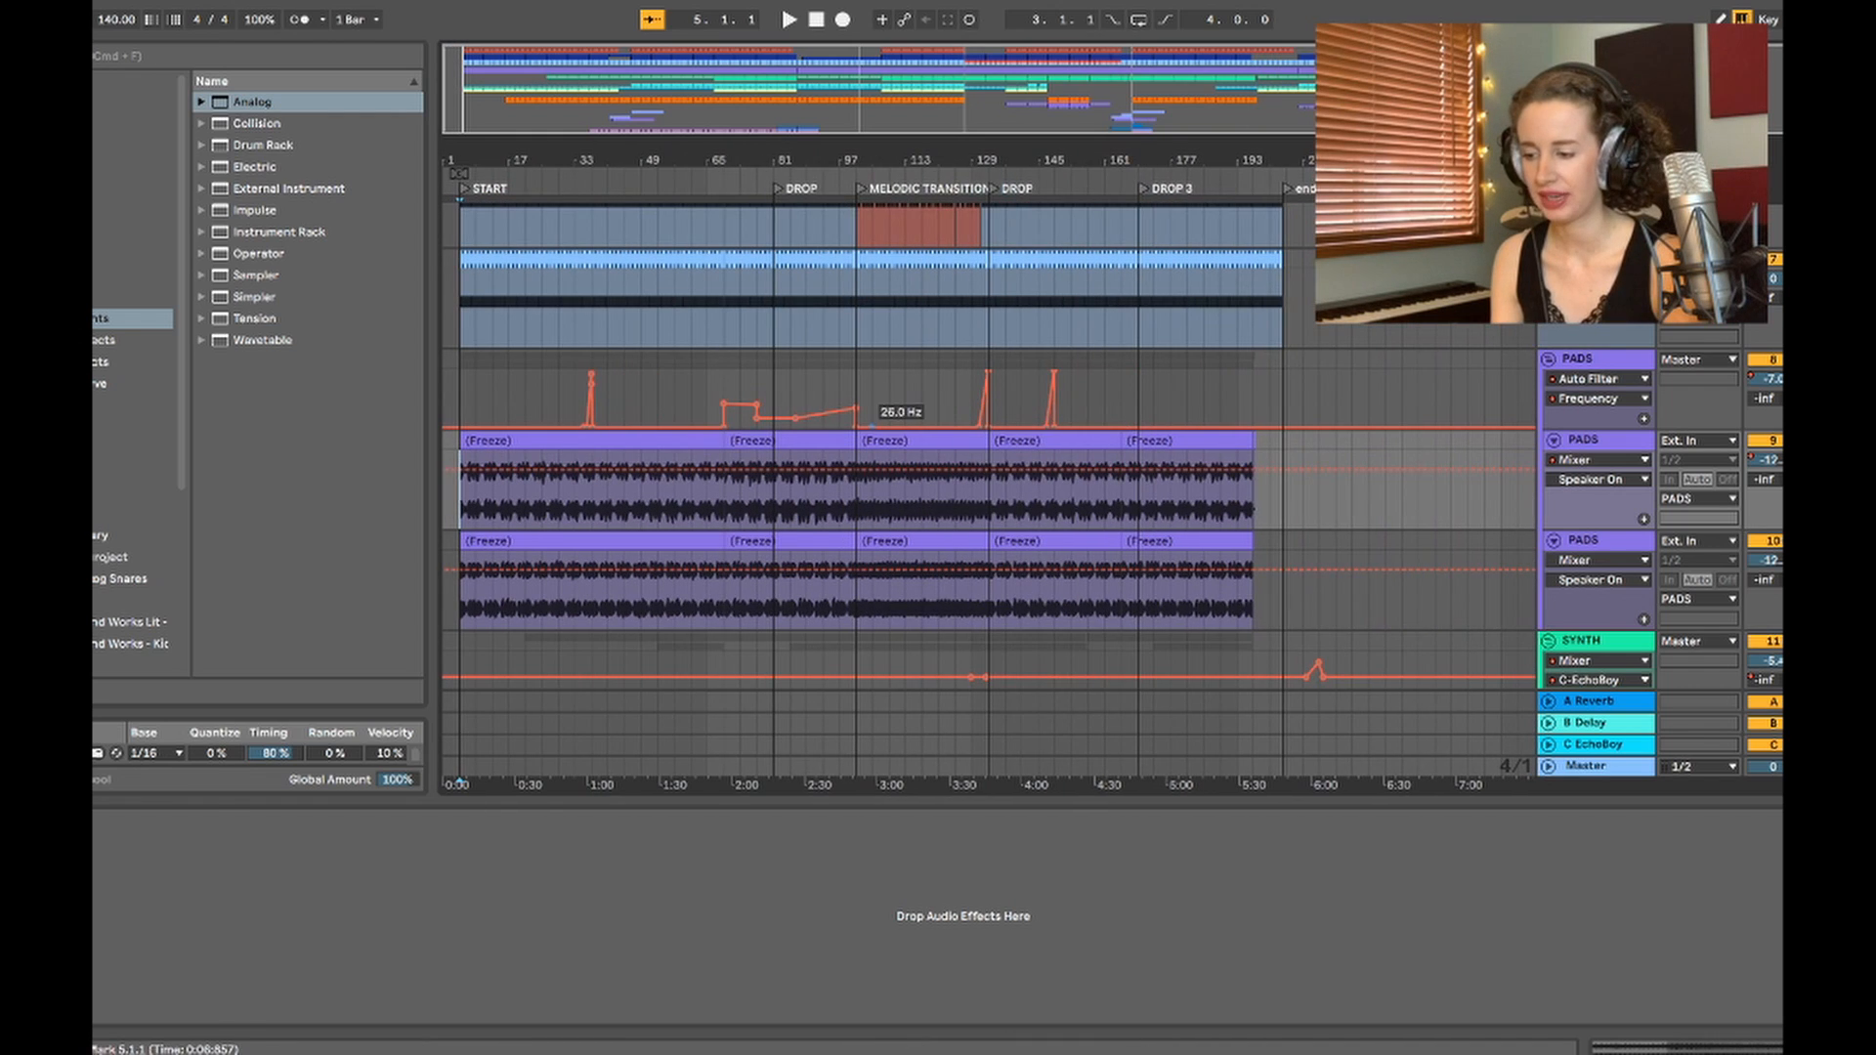
click(913, 441)
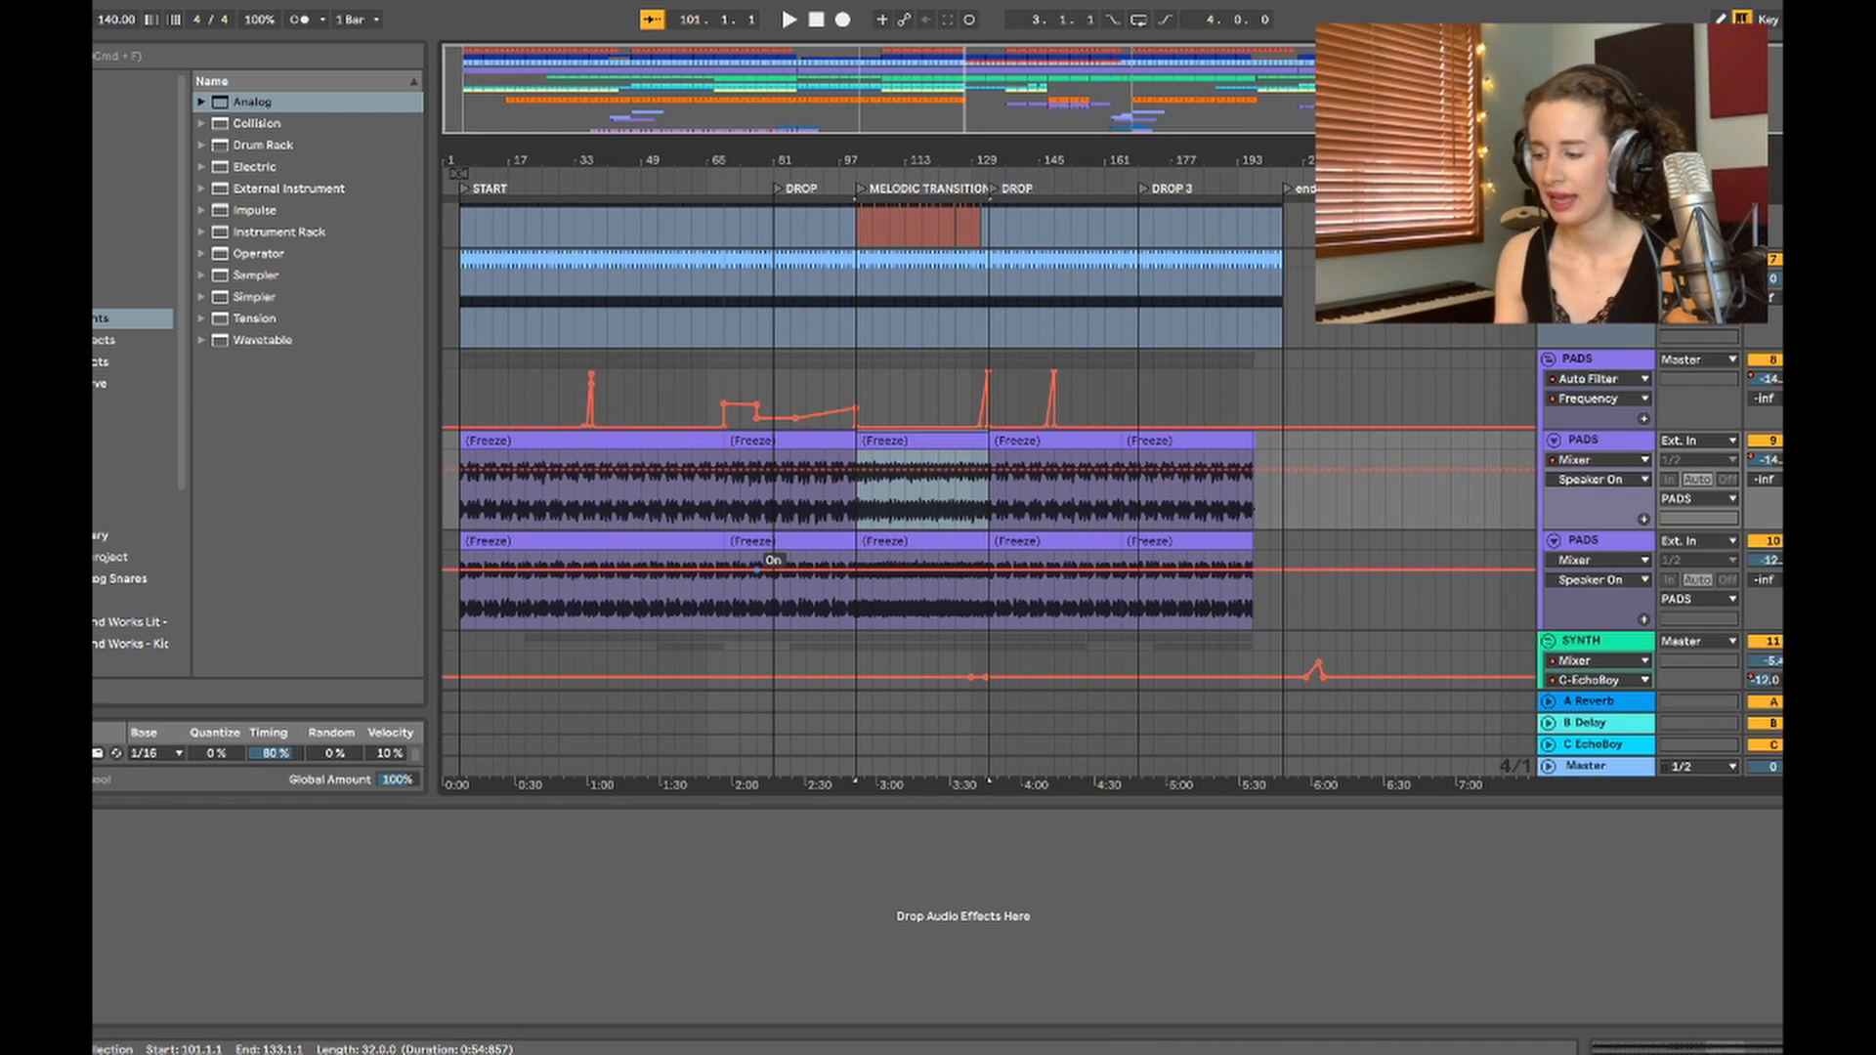
click(461, 479)
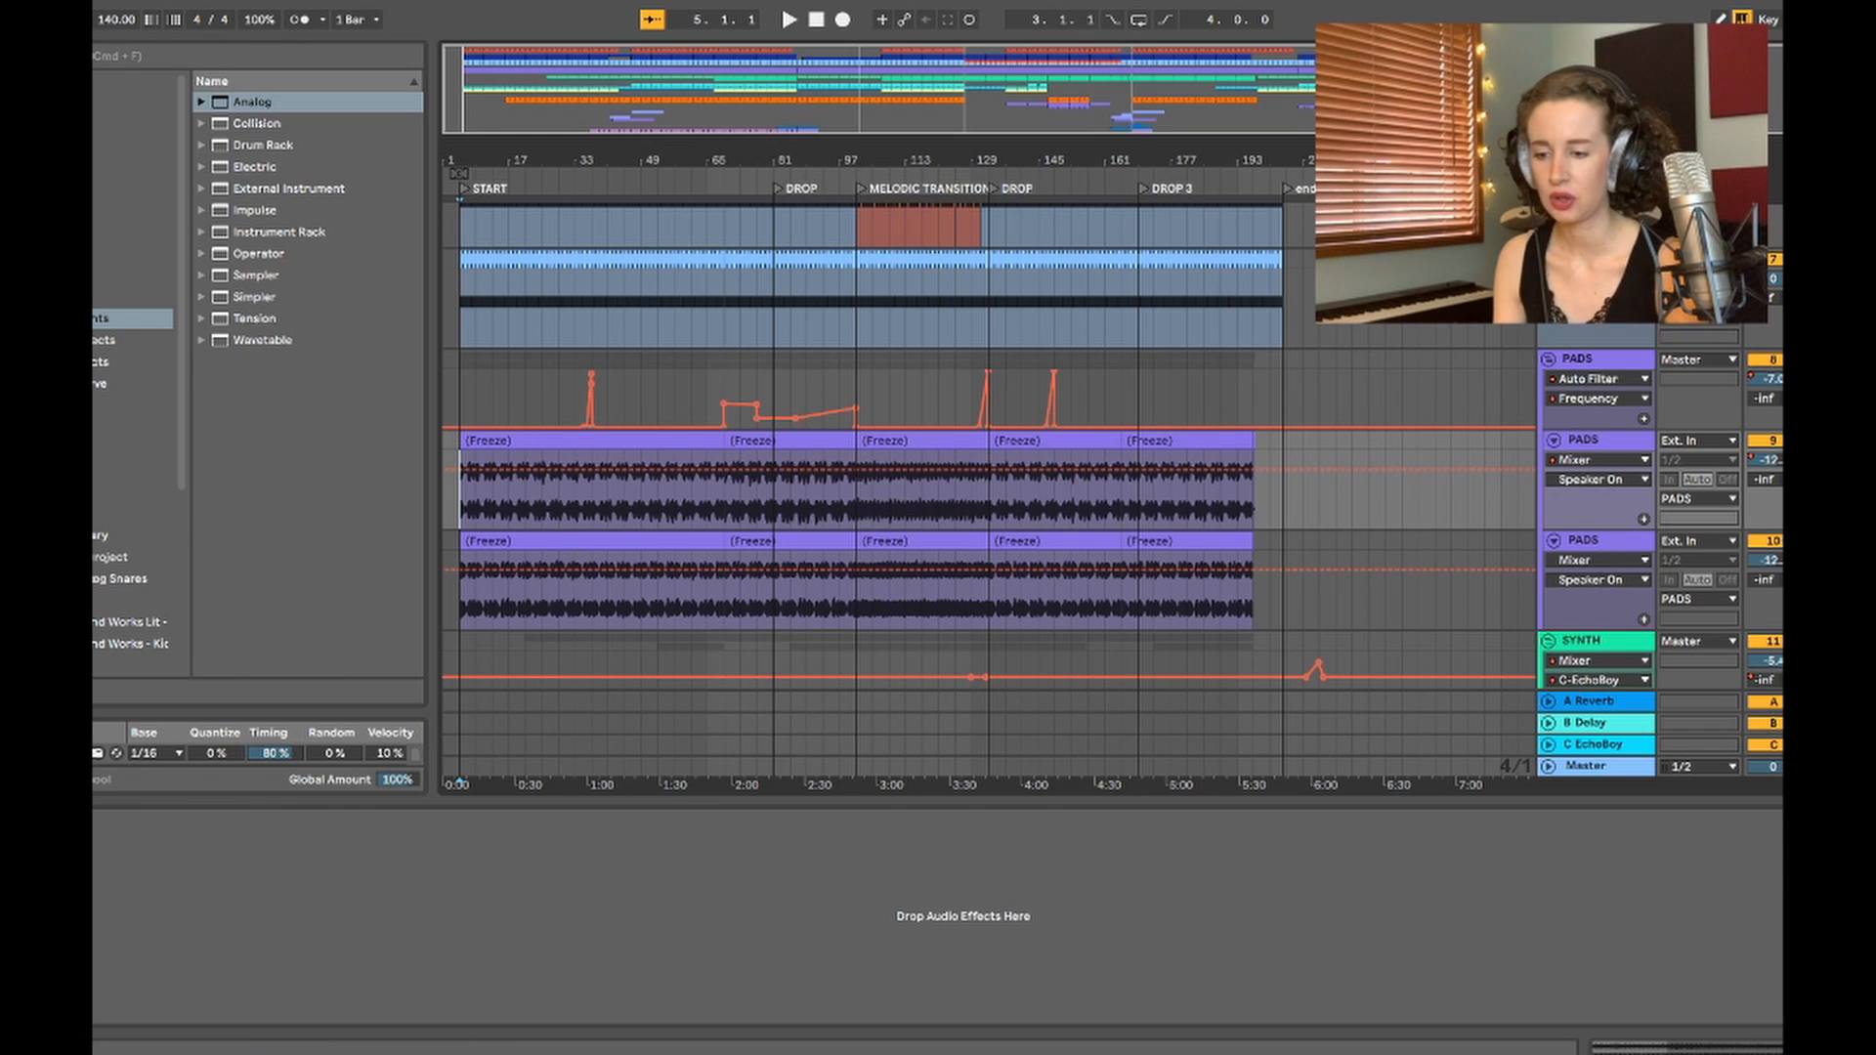
key(space)
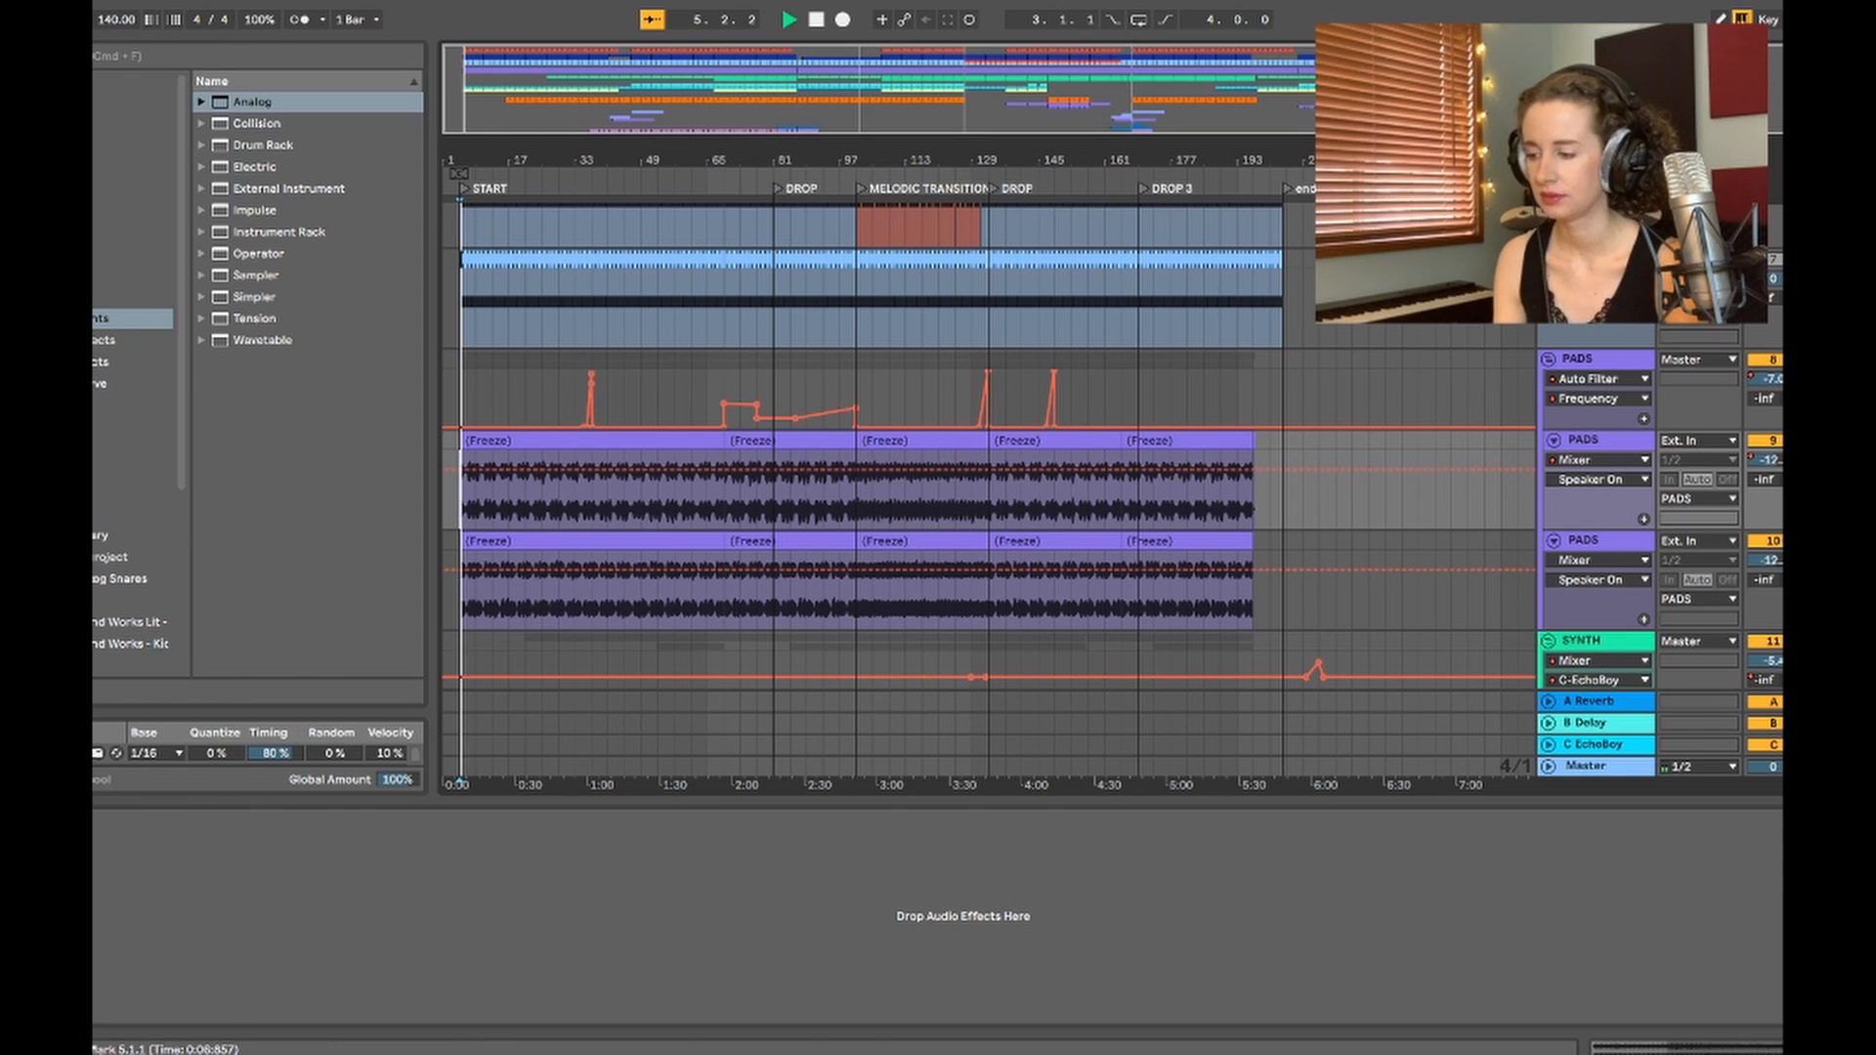
key(plus)
key(plus)
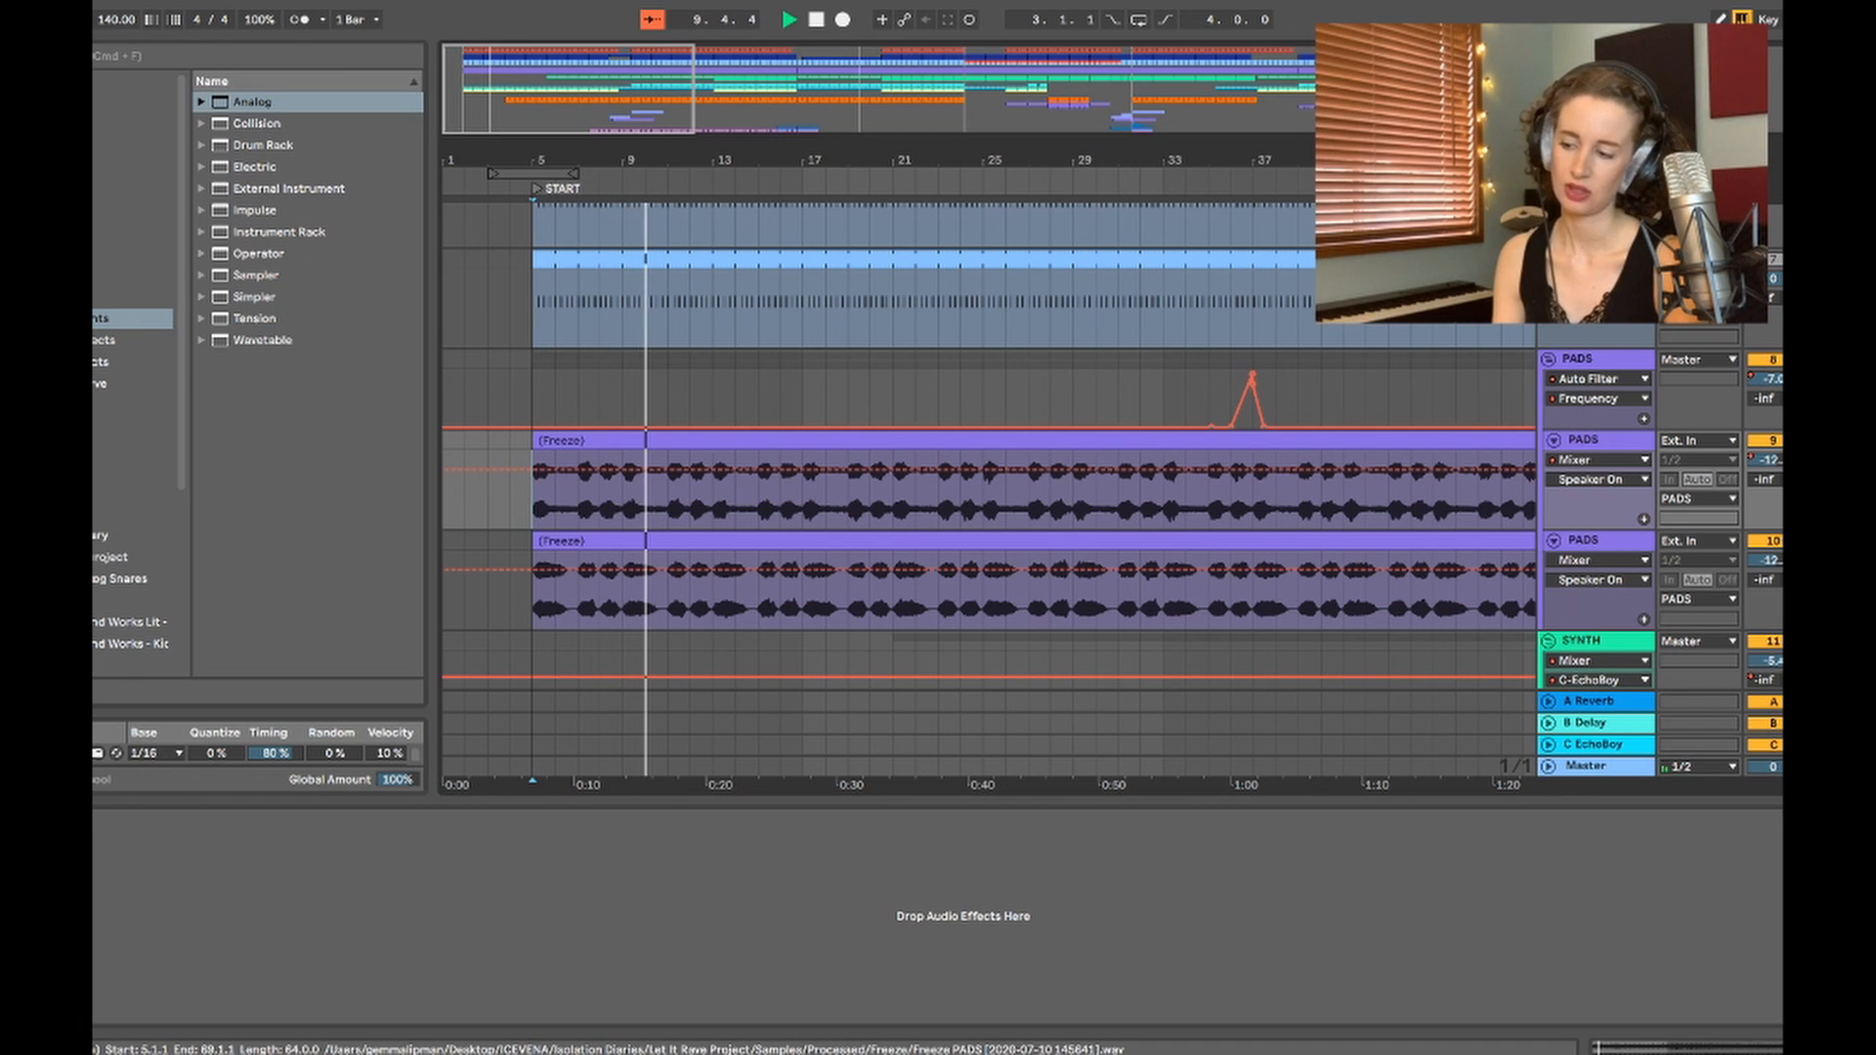
Step: Stop playback and examine the first frozen PADS clip bar by bar, selecting its sections between bars 5 and 9
click(622, 488)
mouse_move(585, 159)
mouse_down()
mouse_move(586, 186)
mouse_move(886, 231)
mouse_up()
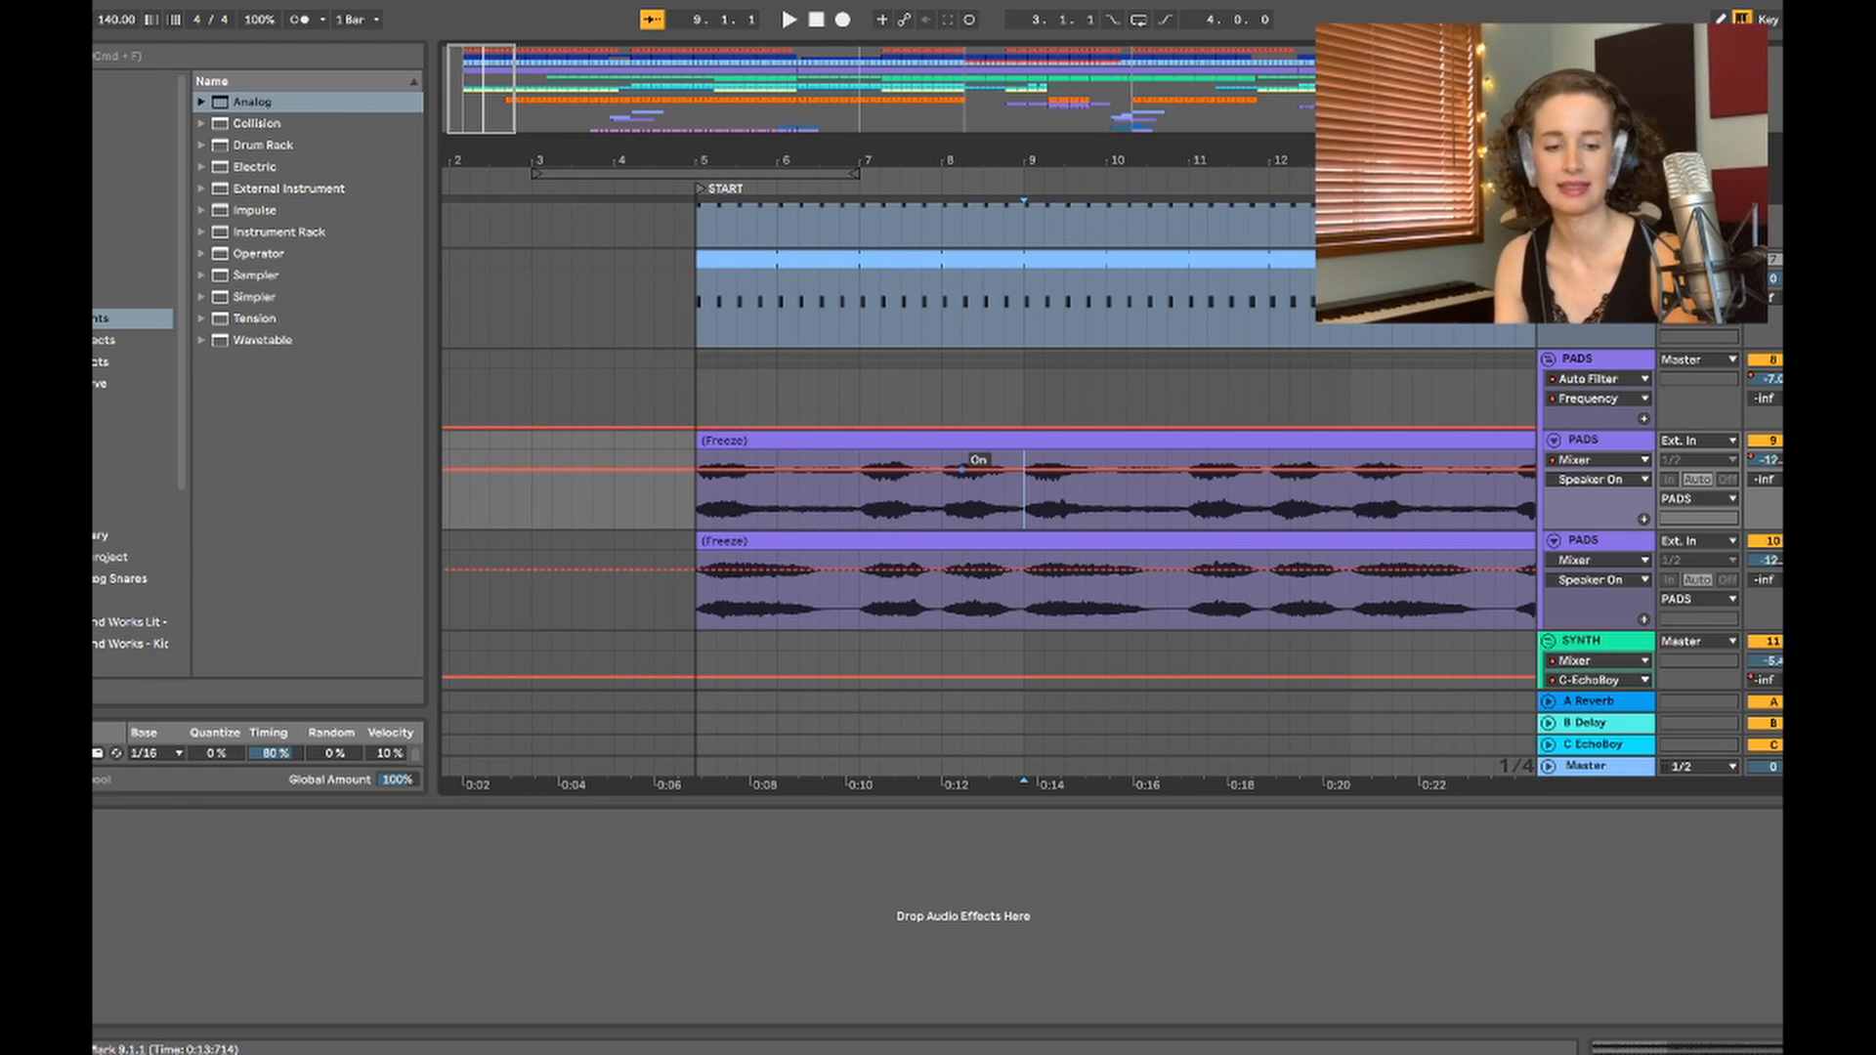
drag(860, 488, 695, 489)
click(860, 489)
click(941, 488)
drag(941, 488, 859, 488)
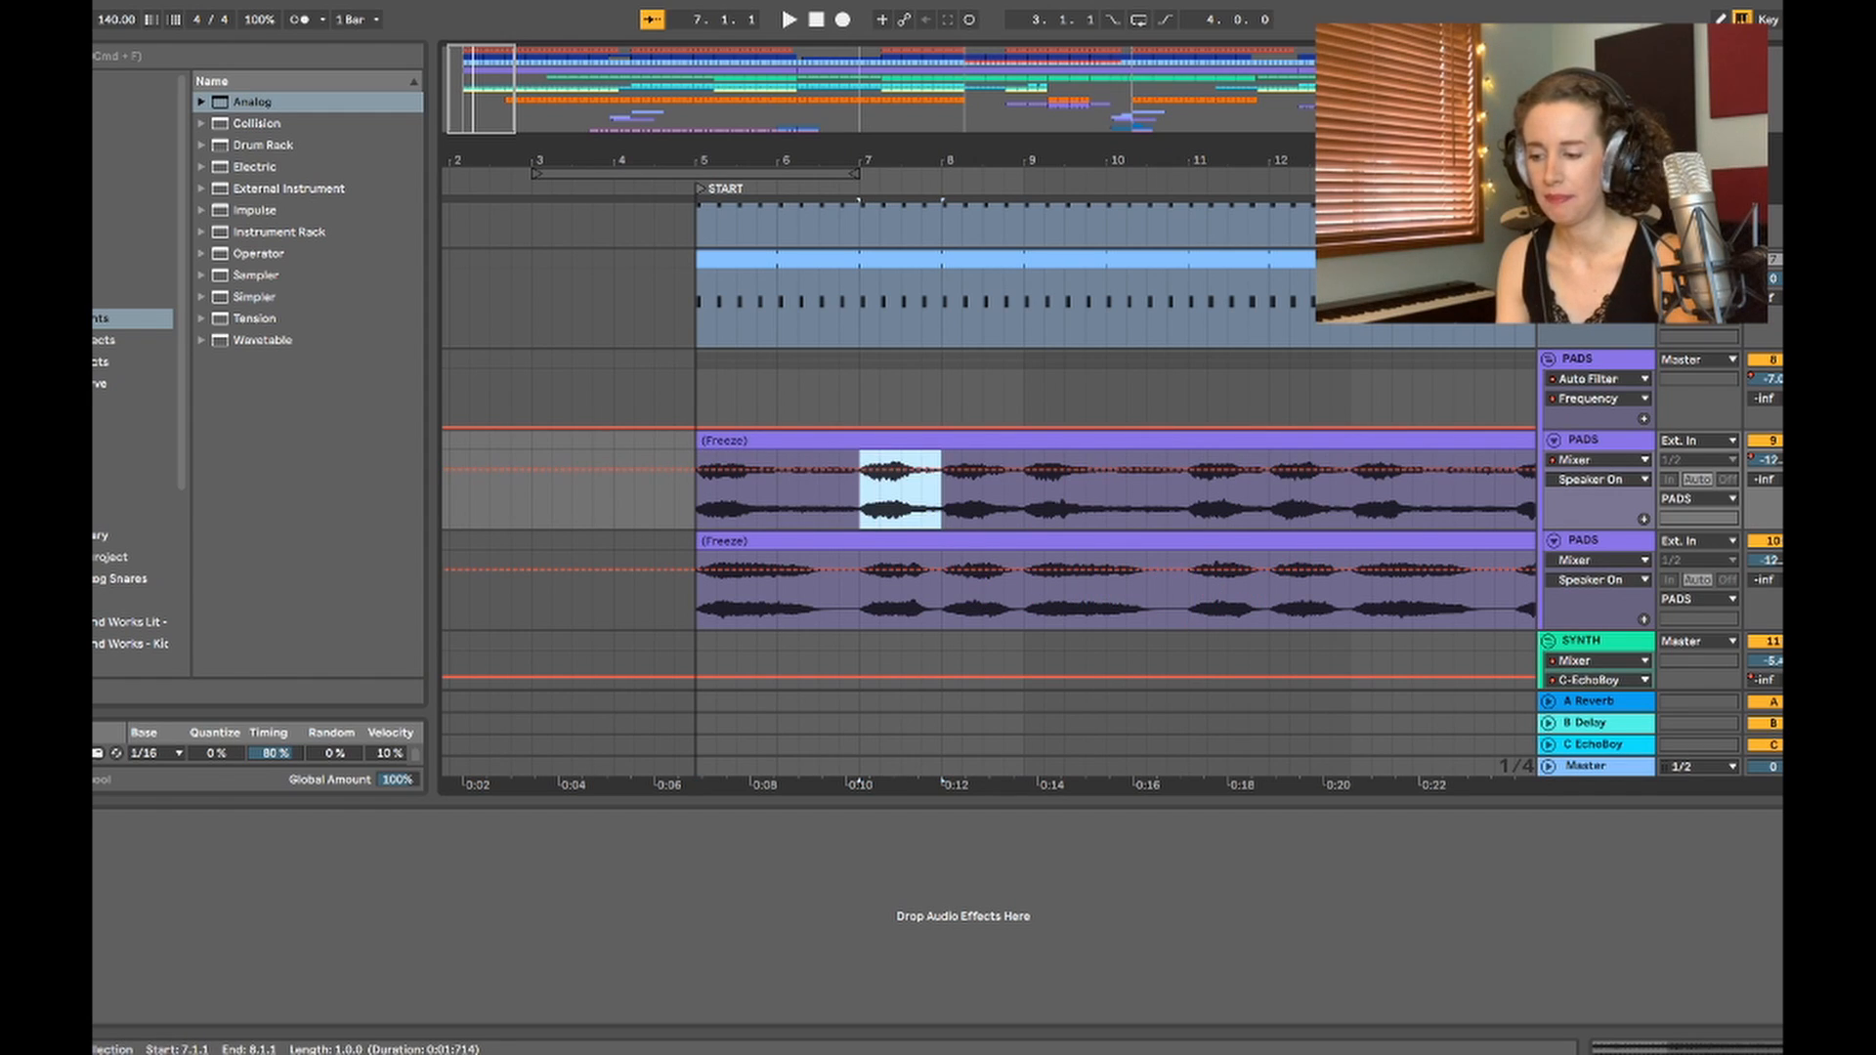
key(Right)
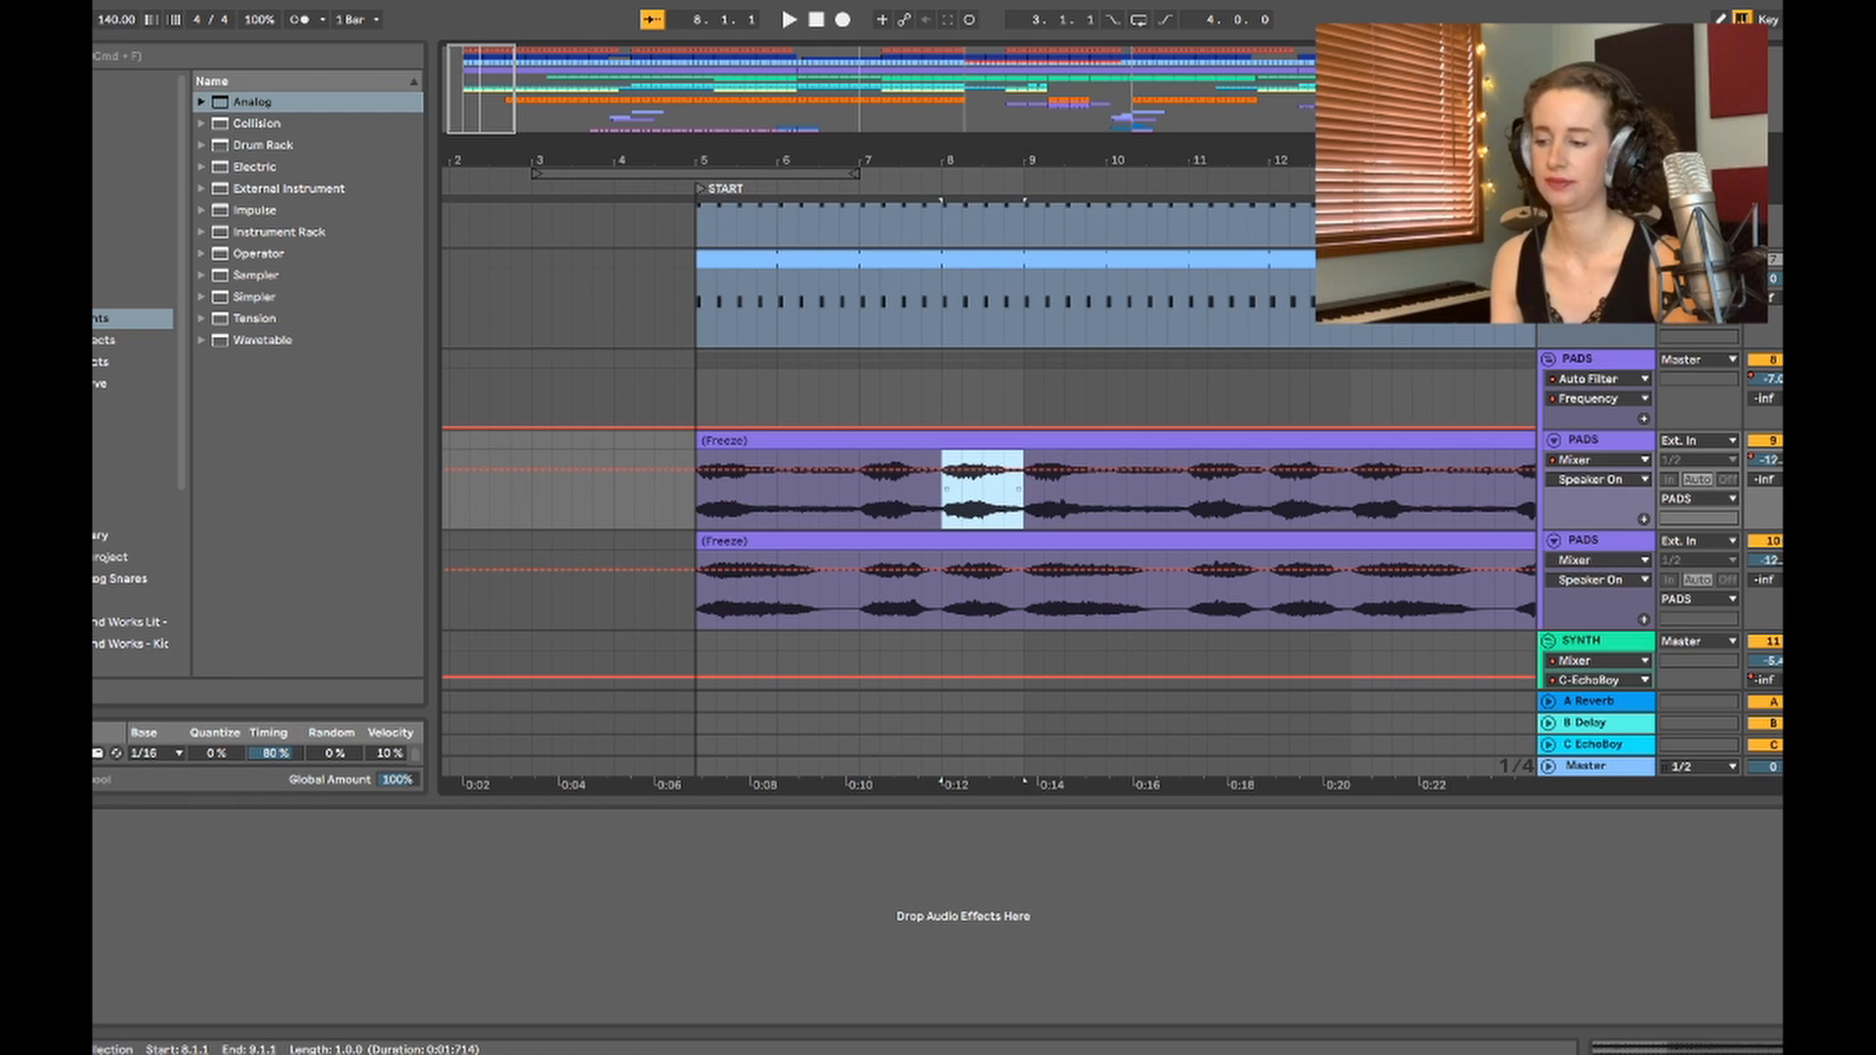
Step: Show the BASS track's devices and select its Line 1 section starting at bar 5
scroll(986, 469, up, 5)
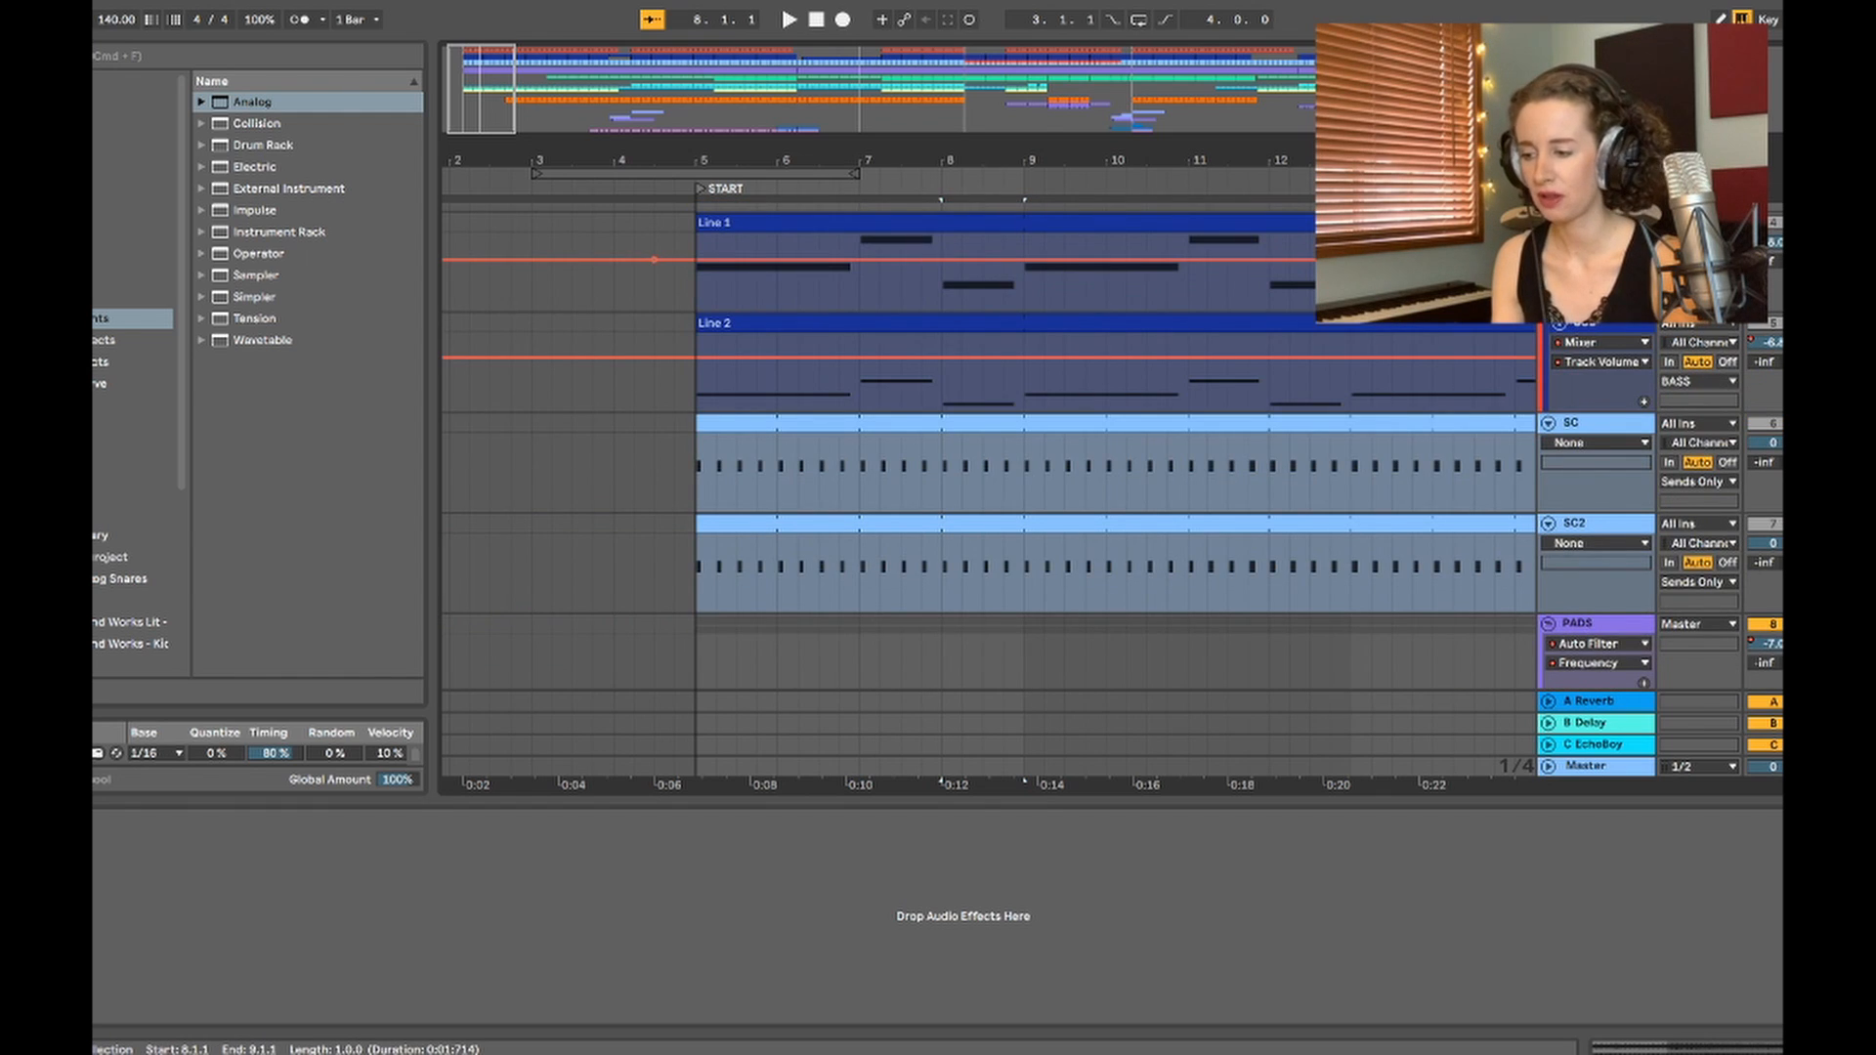
scroll(987, 469, up, 1)
click(1588, 278)
scroll(986, 446, up, 2)
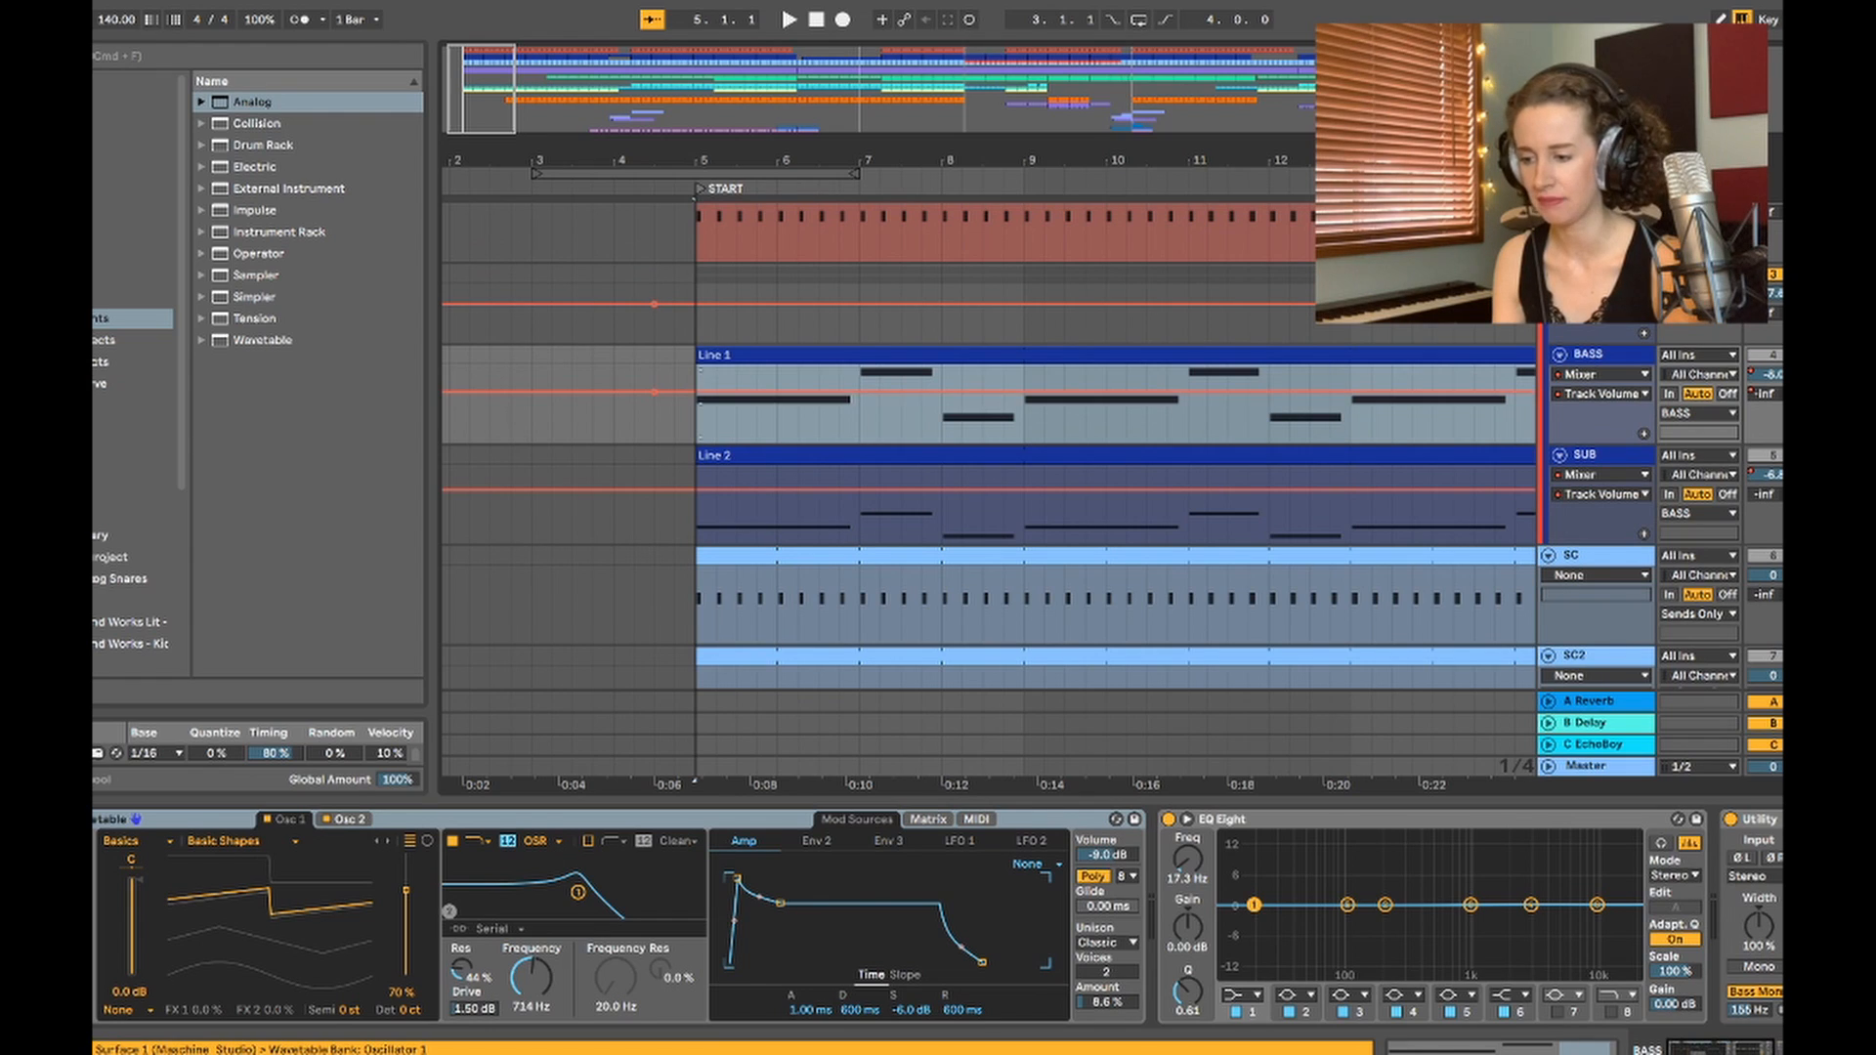
click(1024, 420)
key(alt+Left)
key(alt+shift+Right)
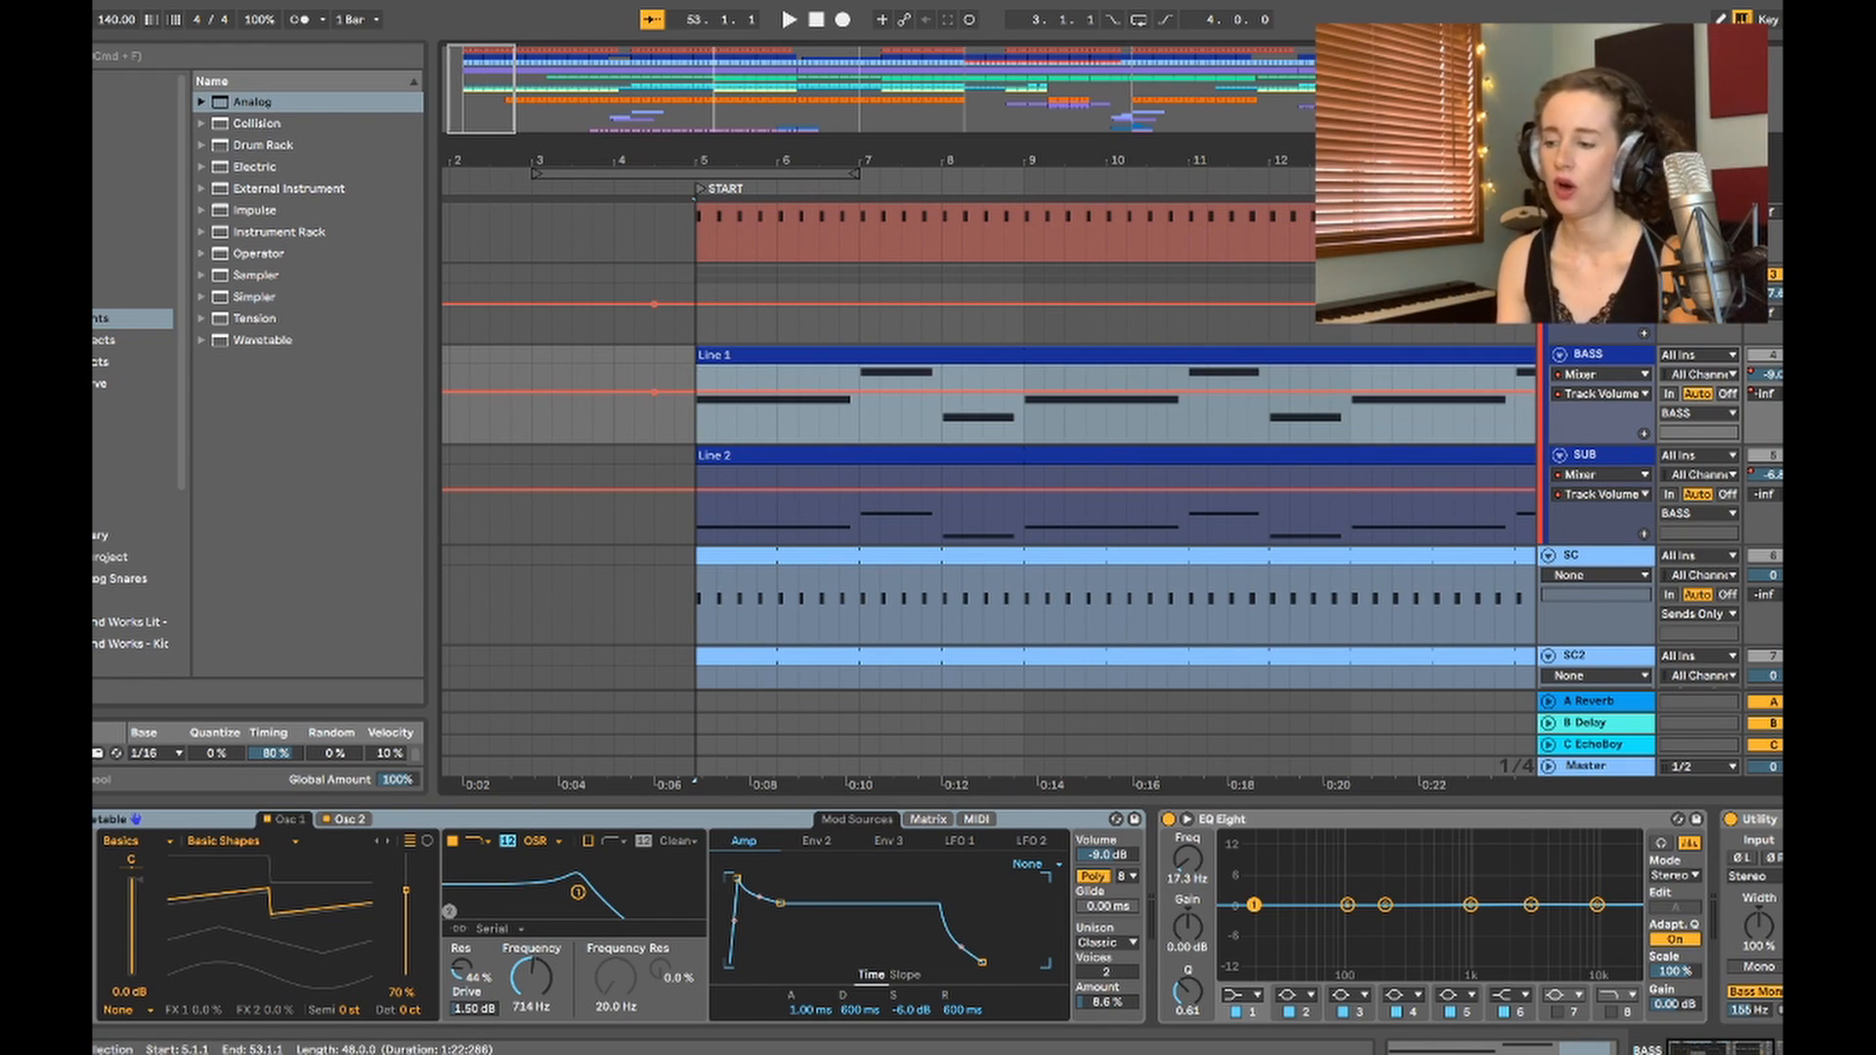
Step: Open the BASS track's Line 1 clip in the note editor and examine its C1, D#1 and A#0 notes
click(697, 420)
key(alt+shift+Right)
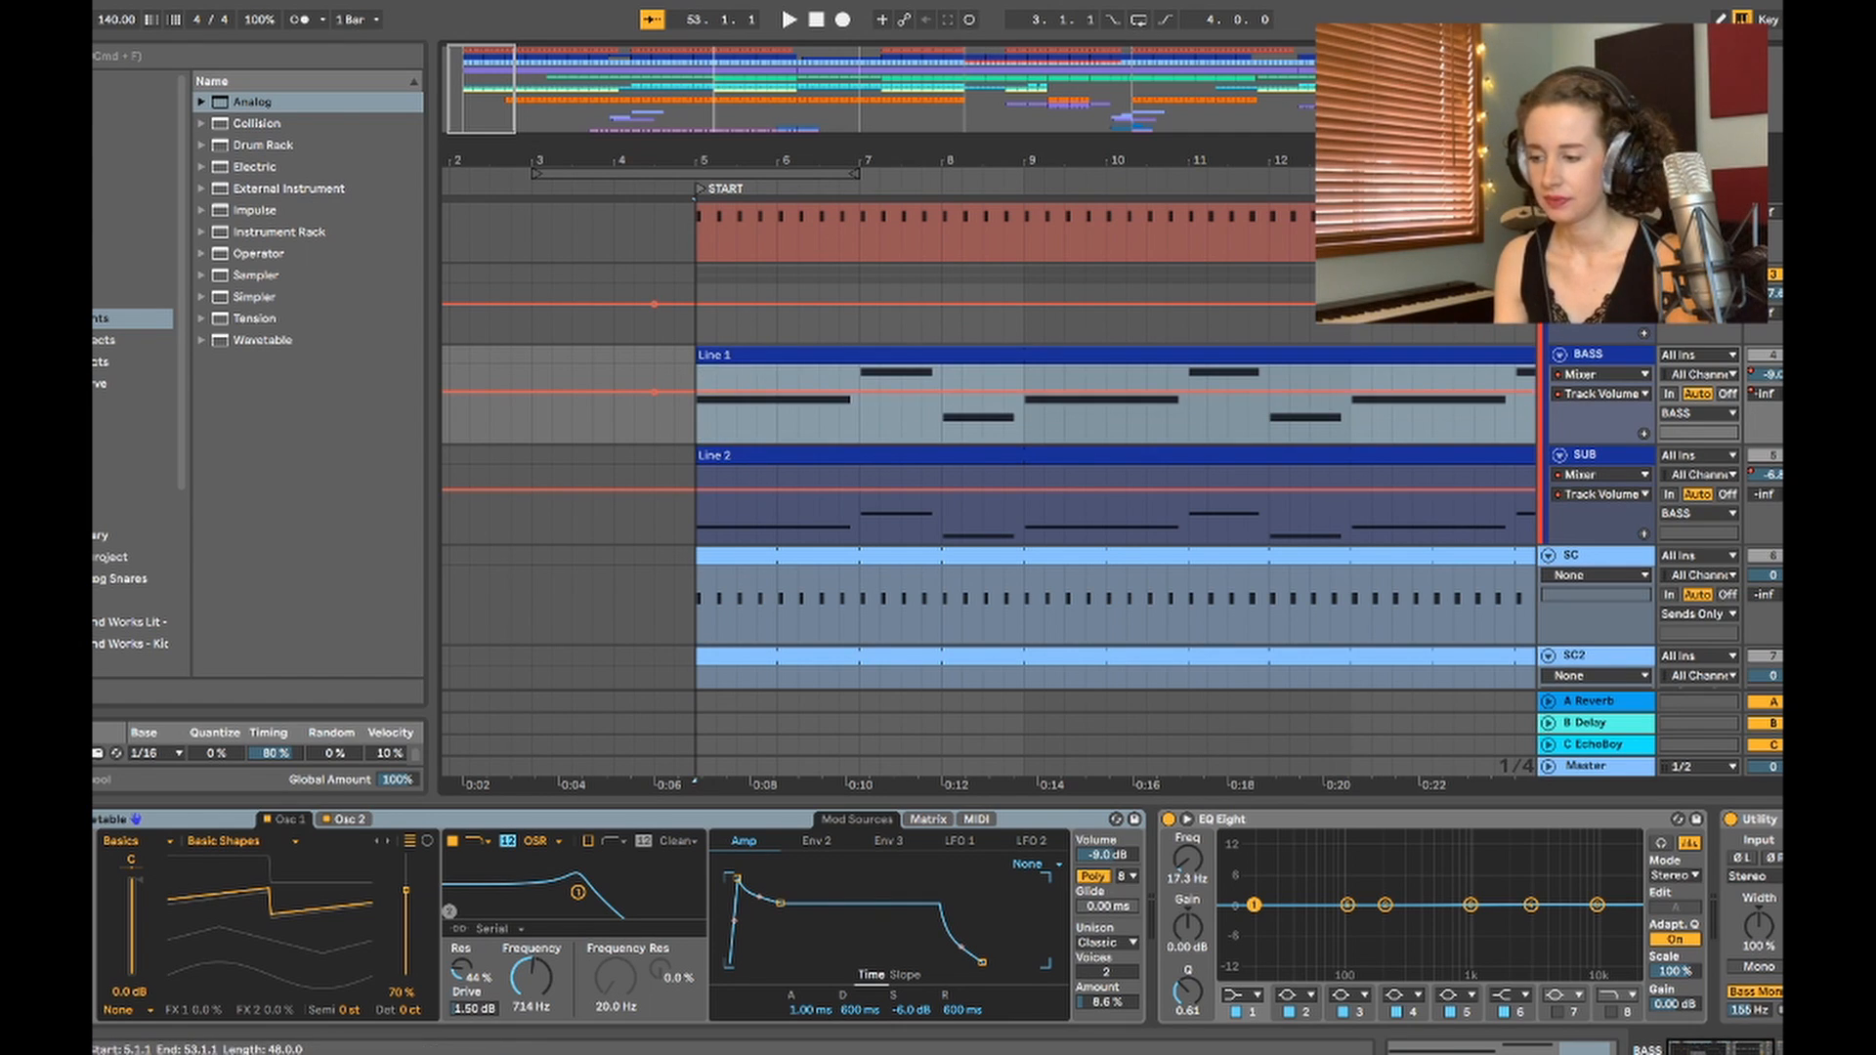
key(shift+Tab)
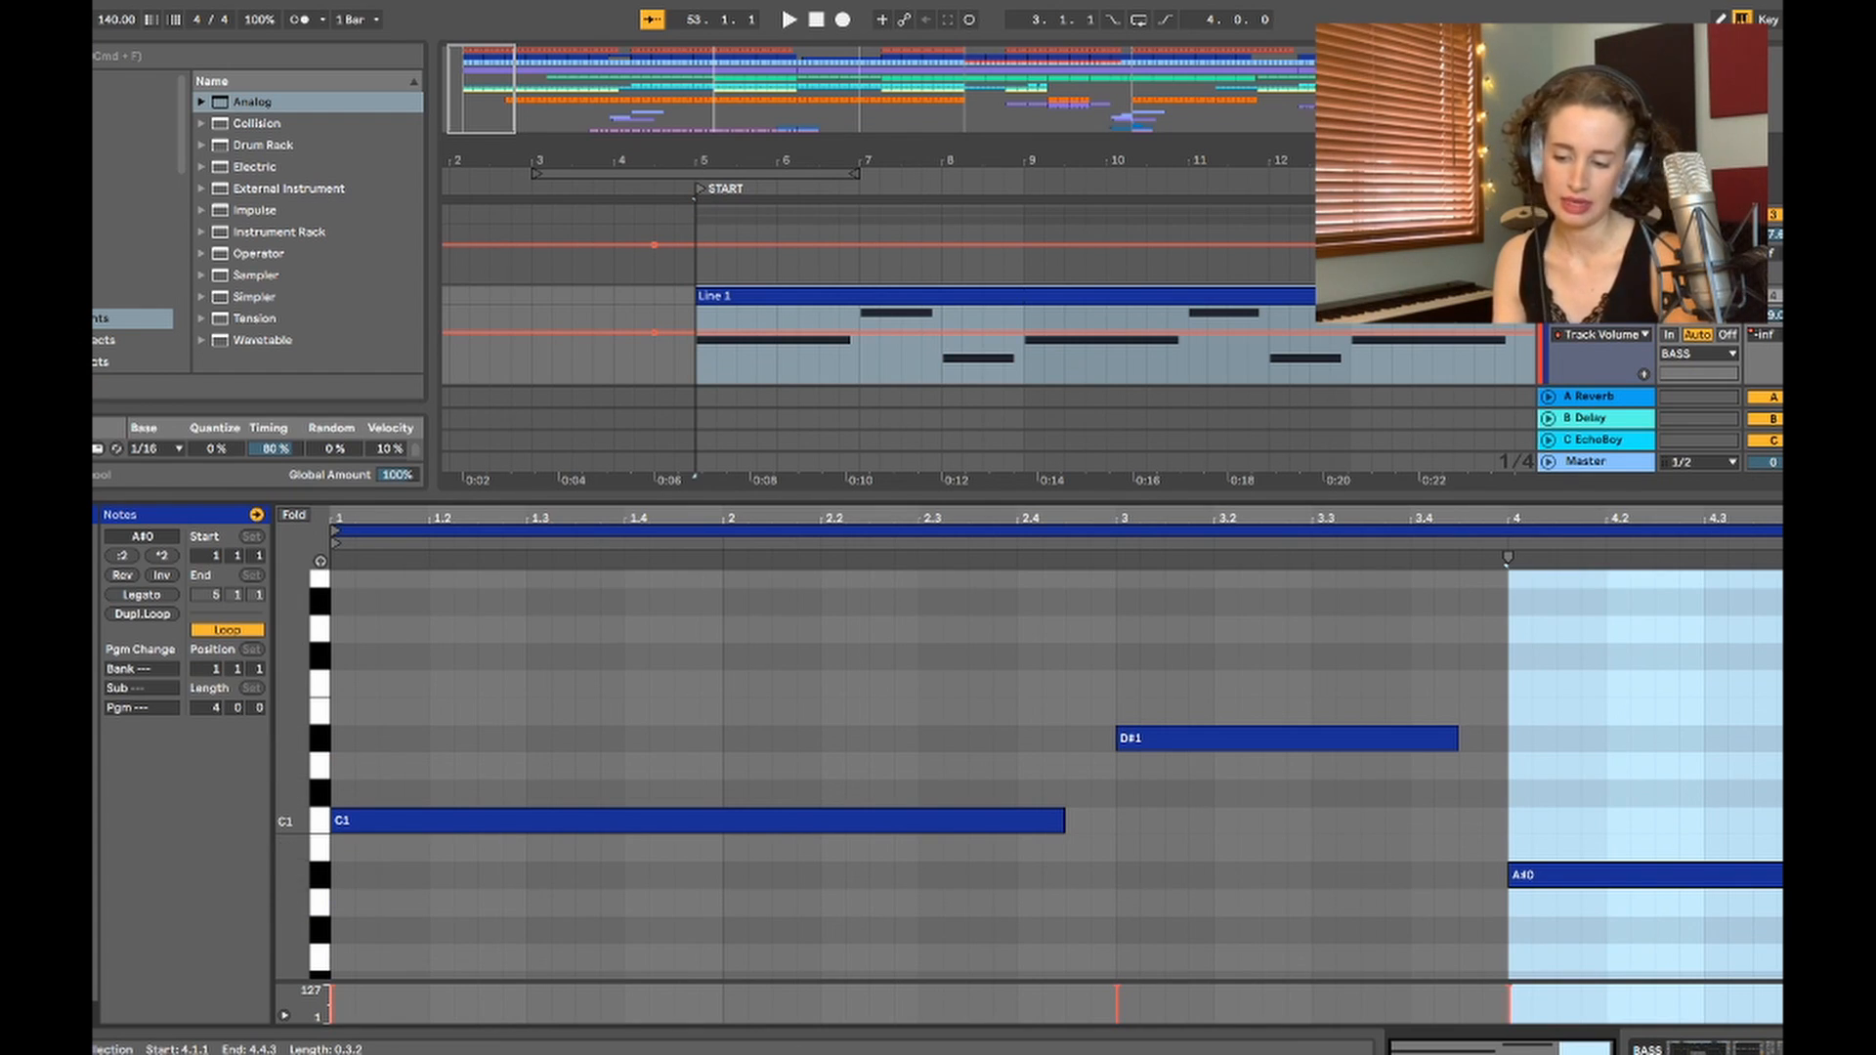
click(1580, 828)
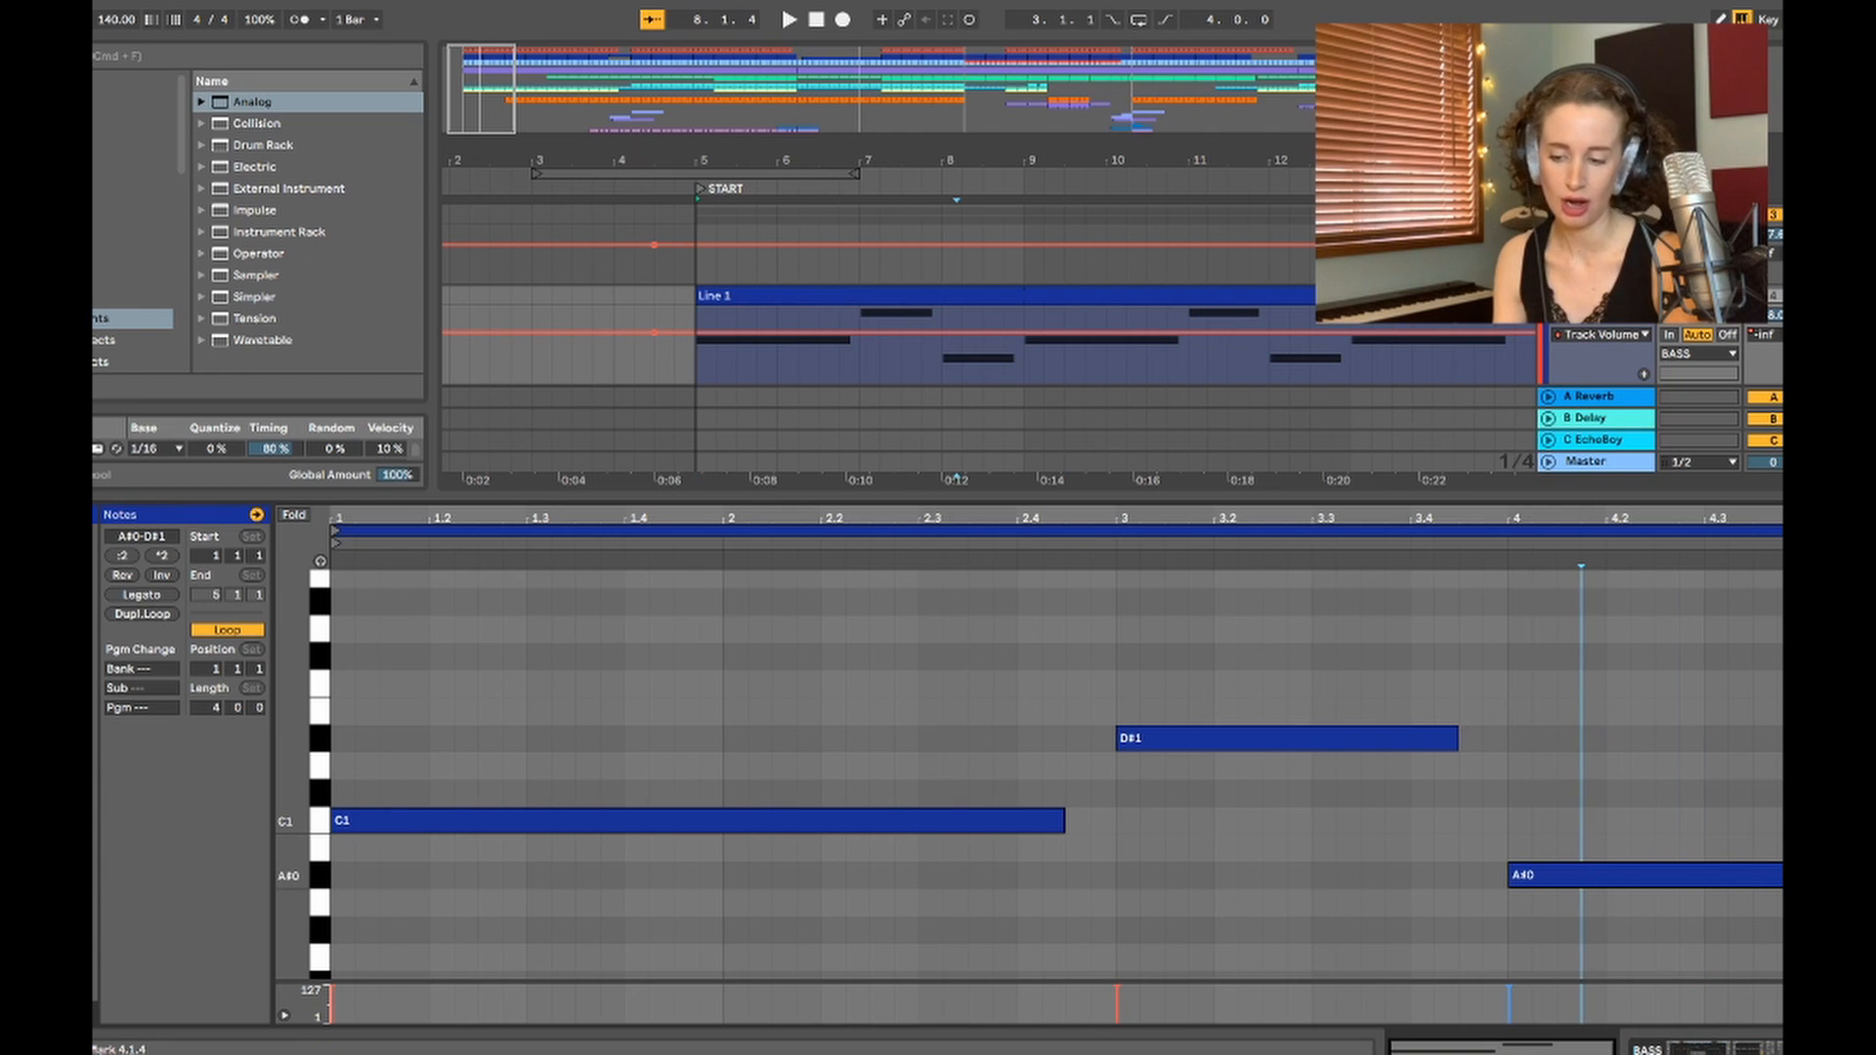
drag(974, 518, 974, 519)
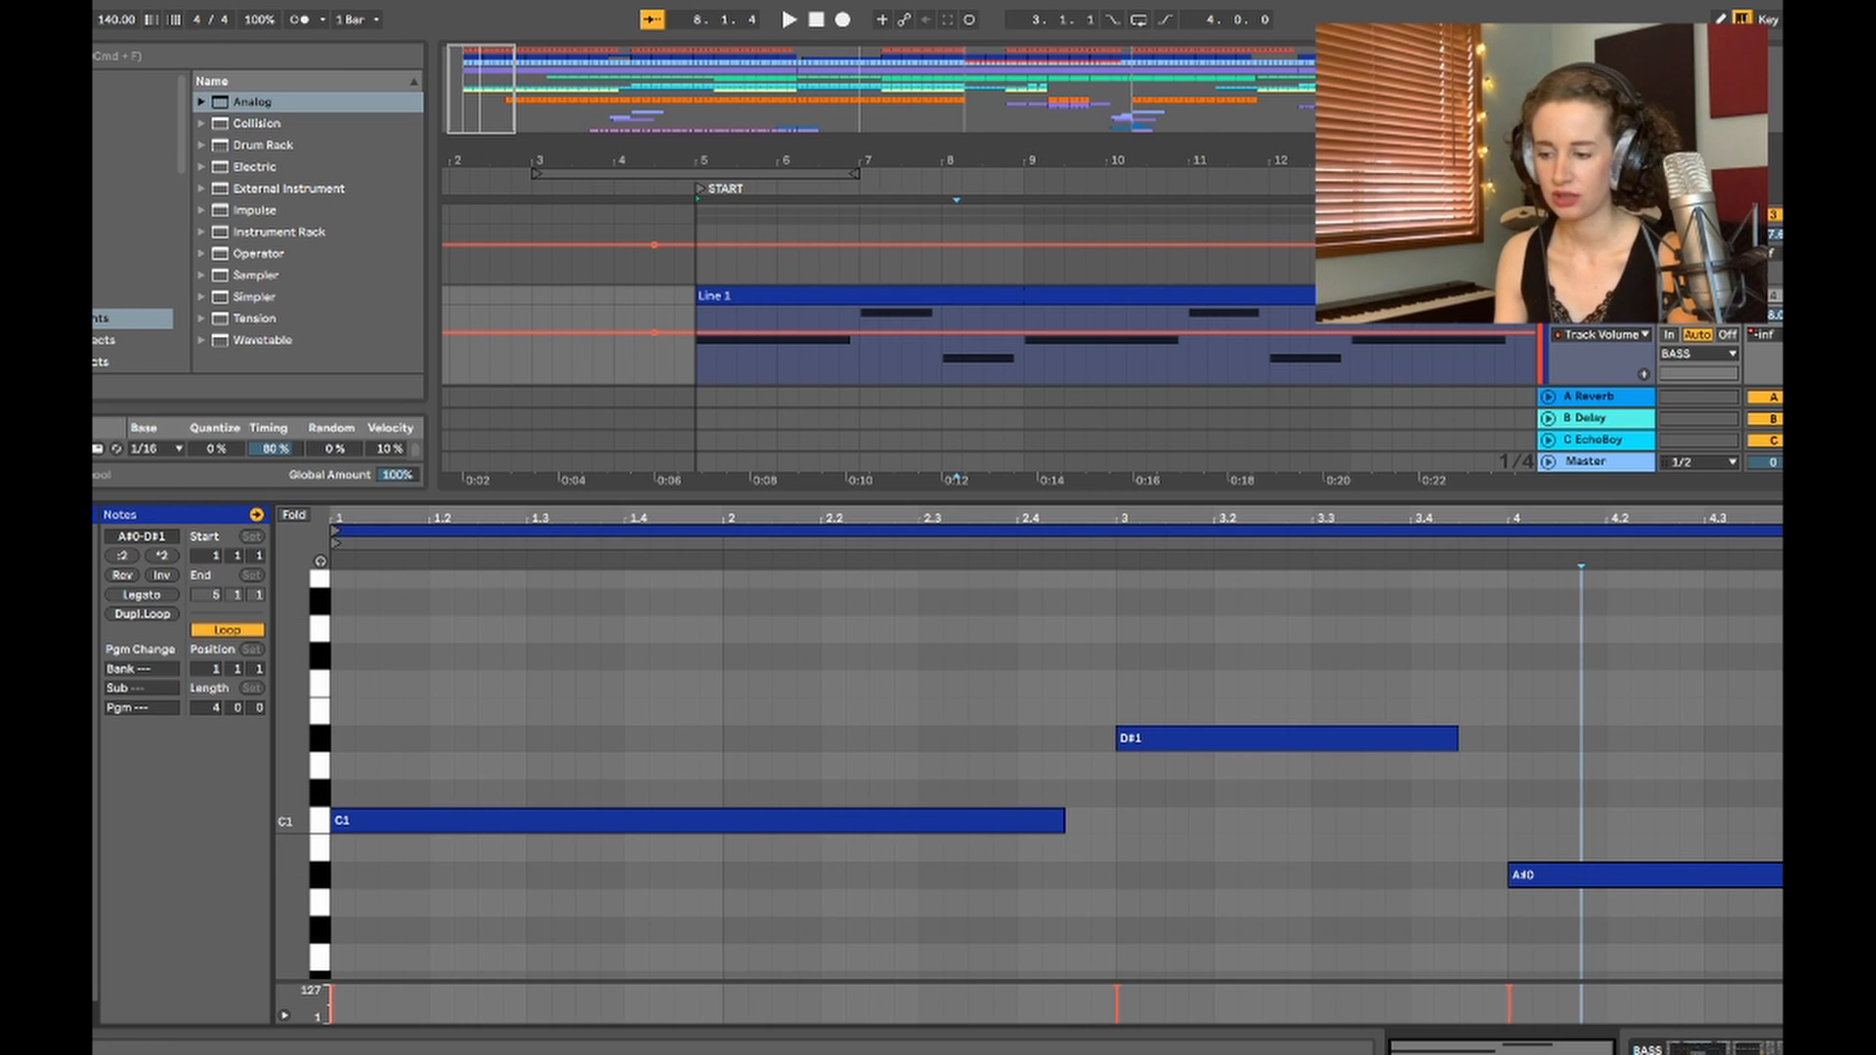
Step: Close the note editor and select the SC sidechain track
key(super+alt+l)
scroll(1128, 684, down, 10)
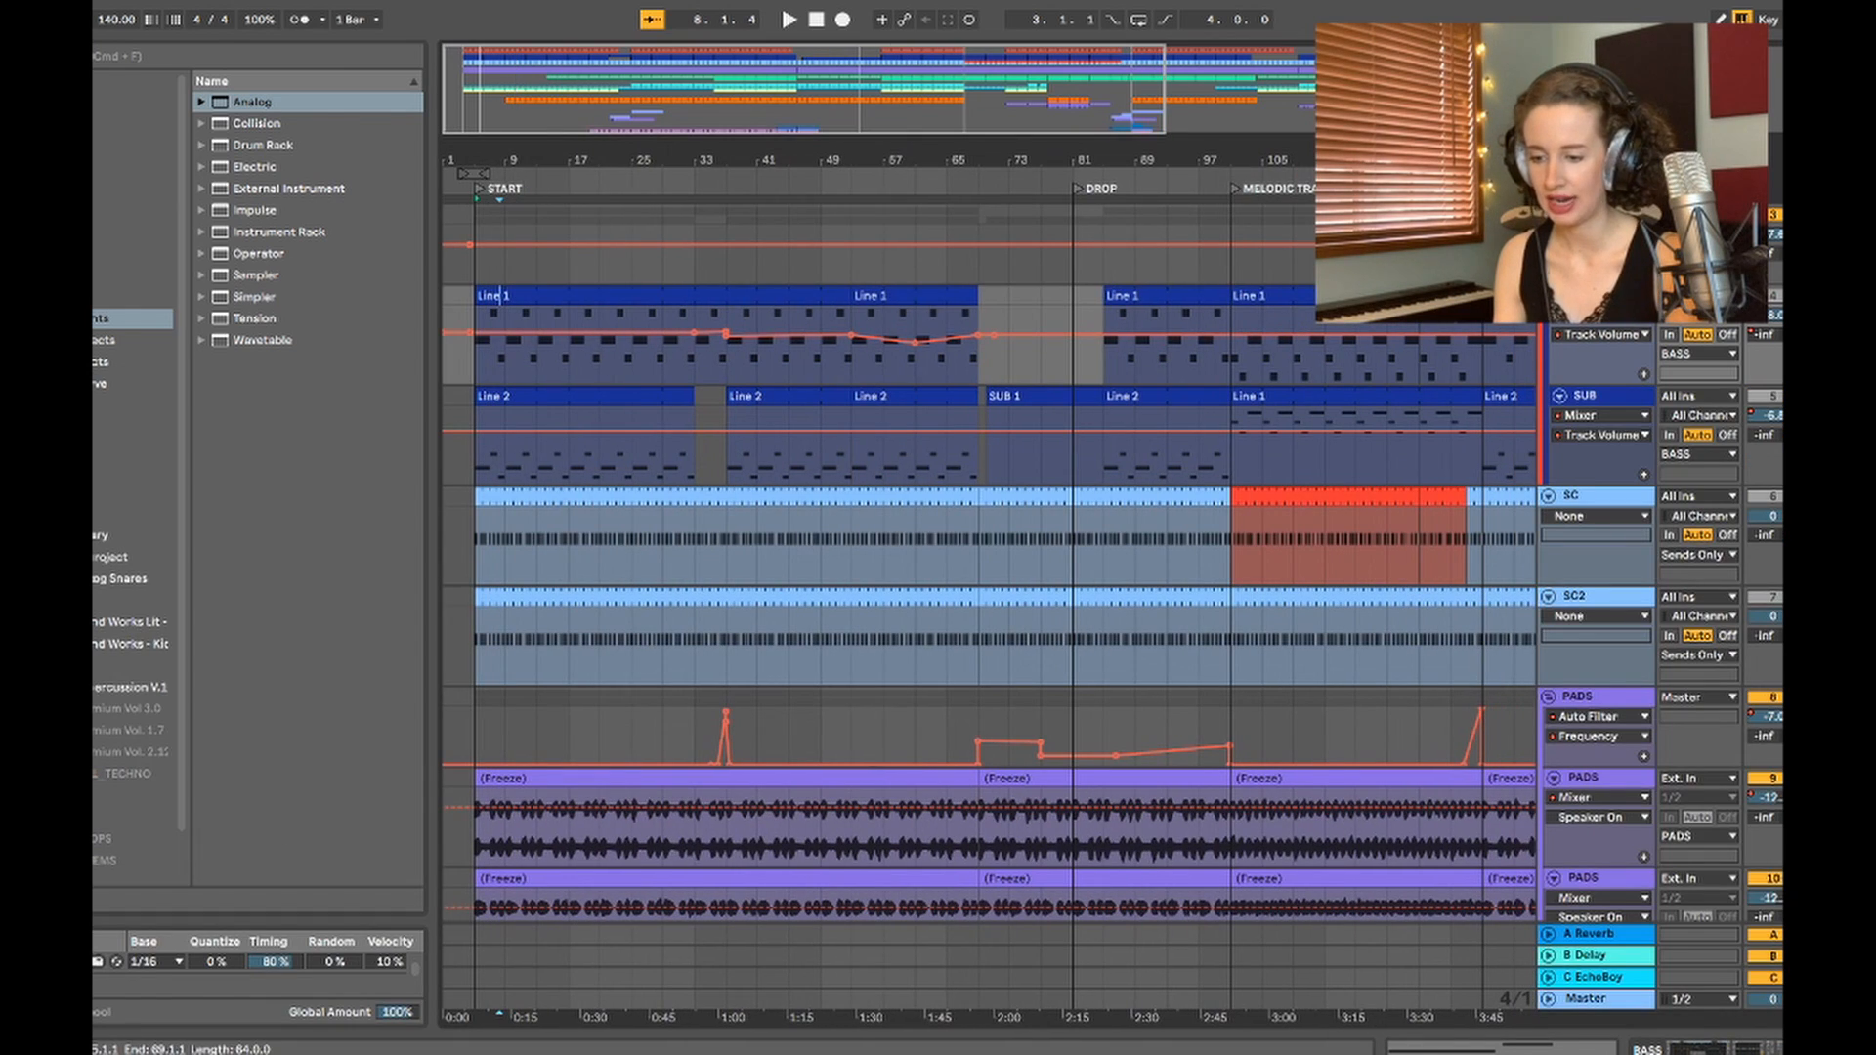
click(725, 496)
click(1597, 496)
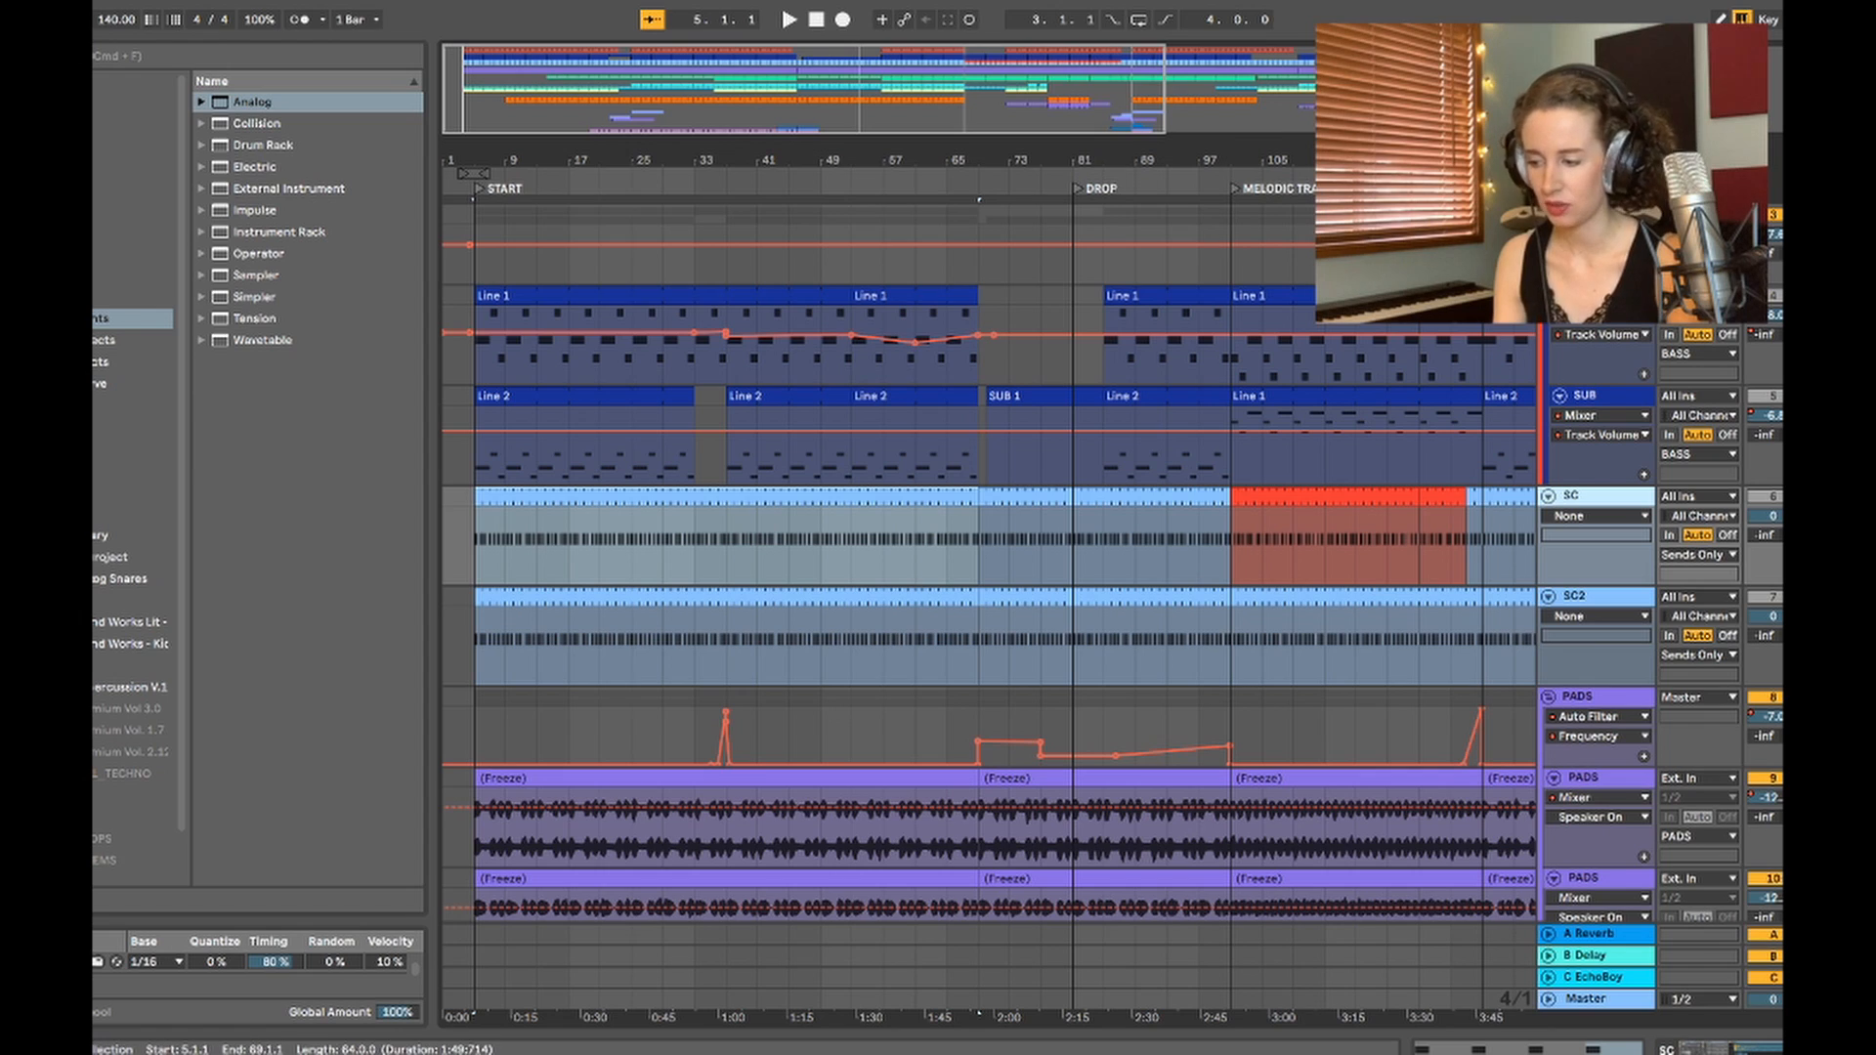
Step: Show the PADS group's device chain and set the Drum Buss Dry/Wet to 68%
click(536, 697)
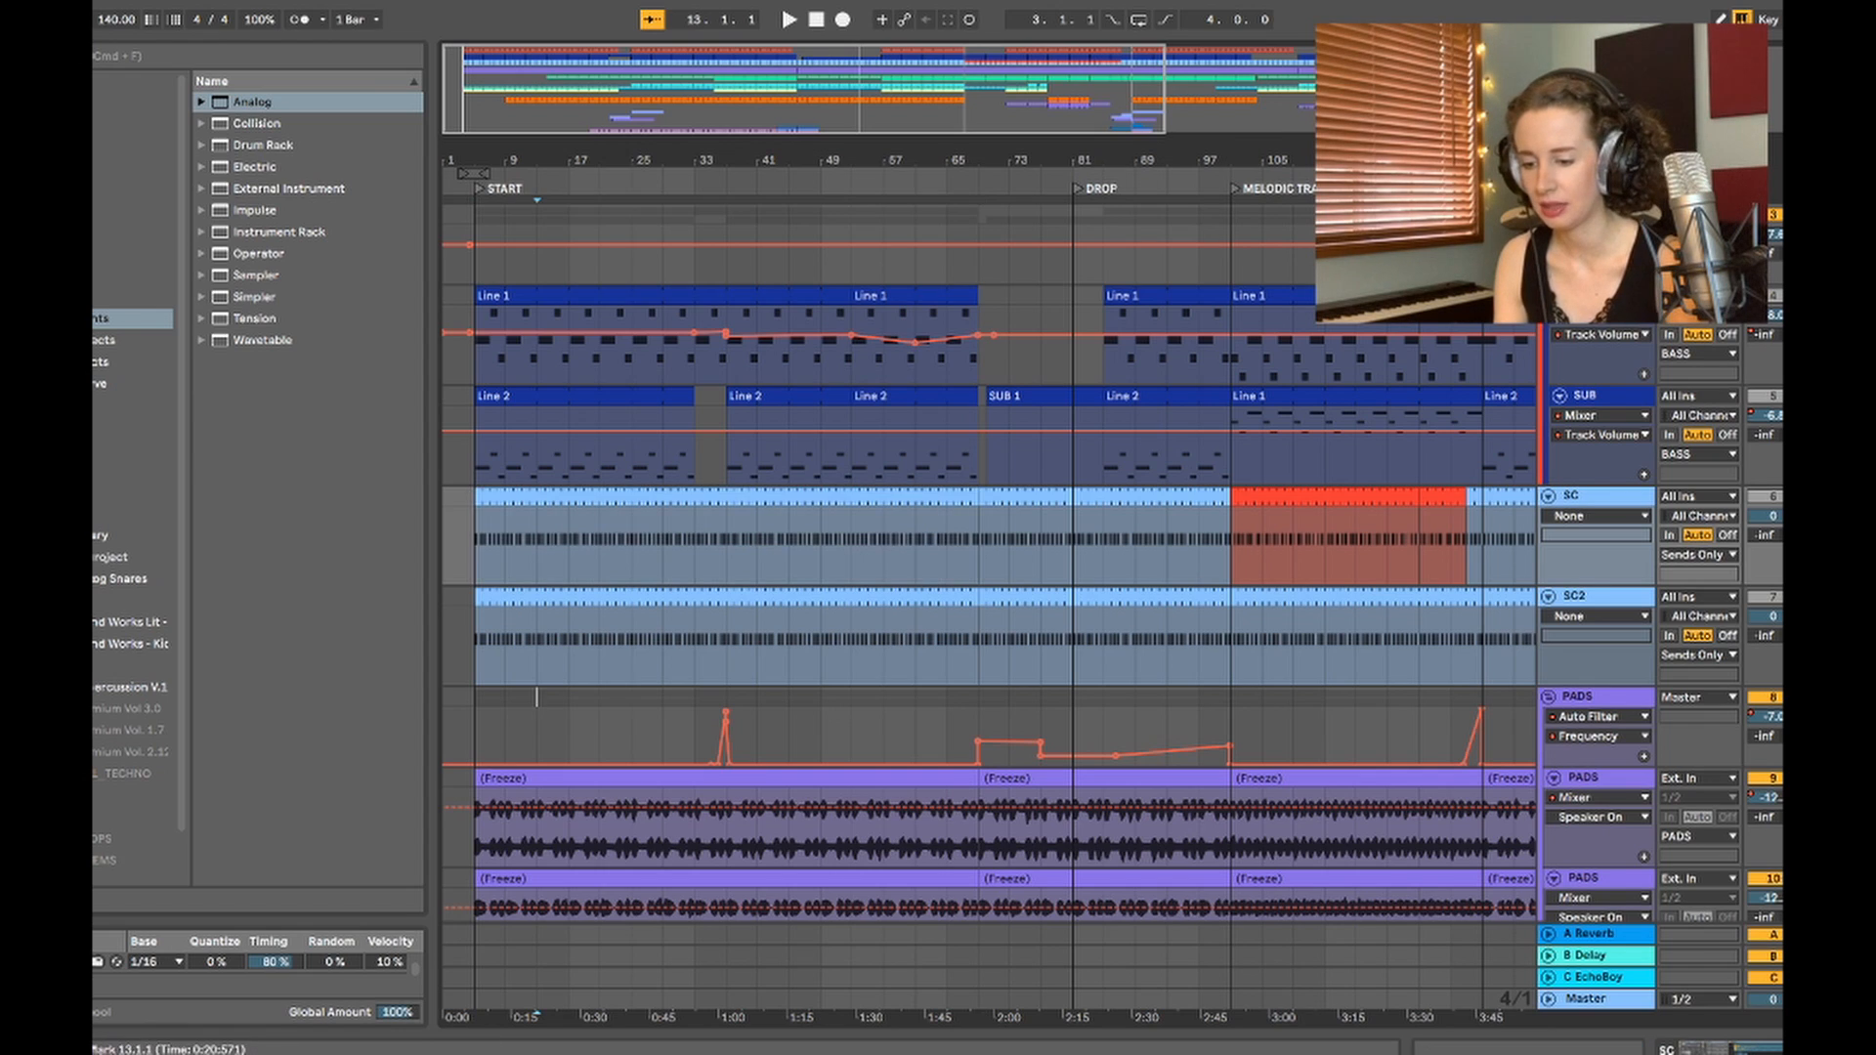
key(shift+Tab)
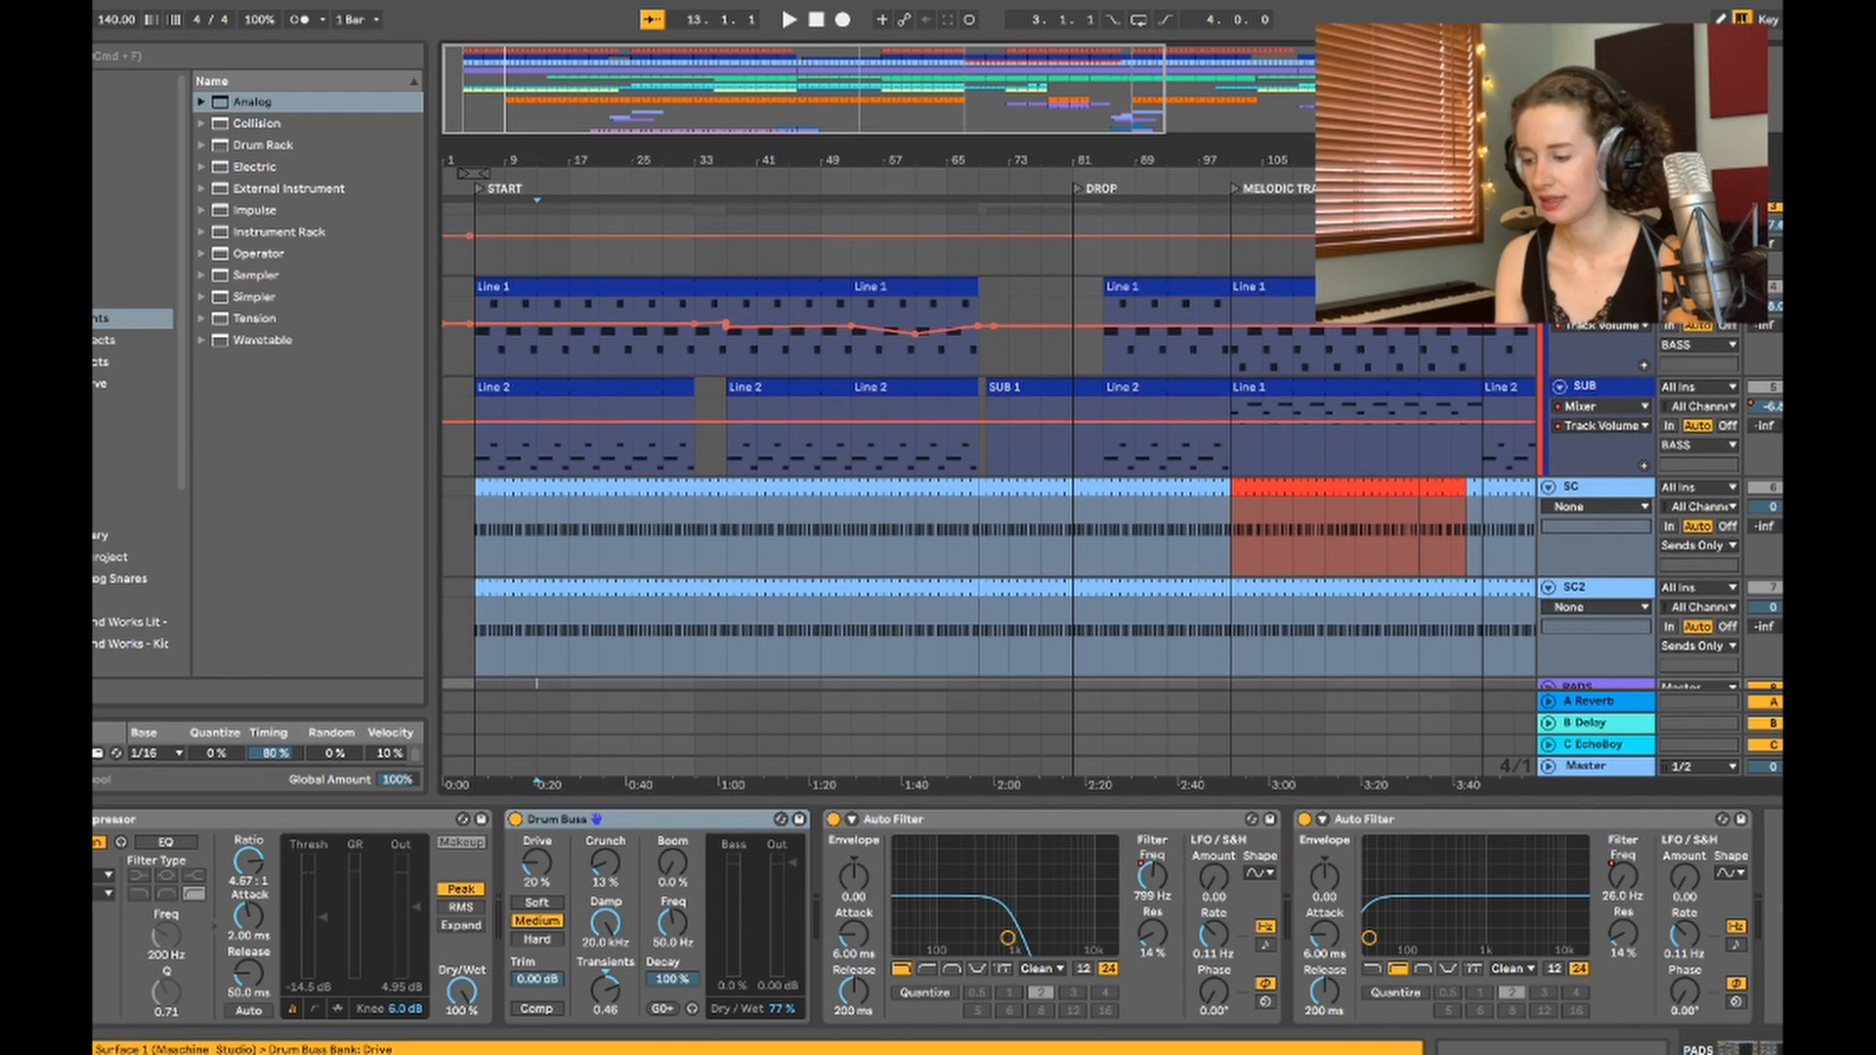
scroll(537, 467, down, 5)
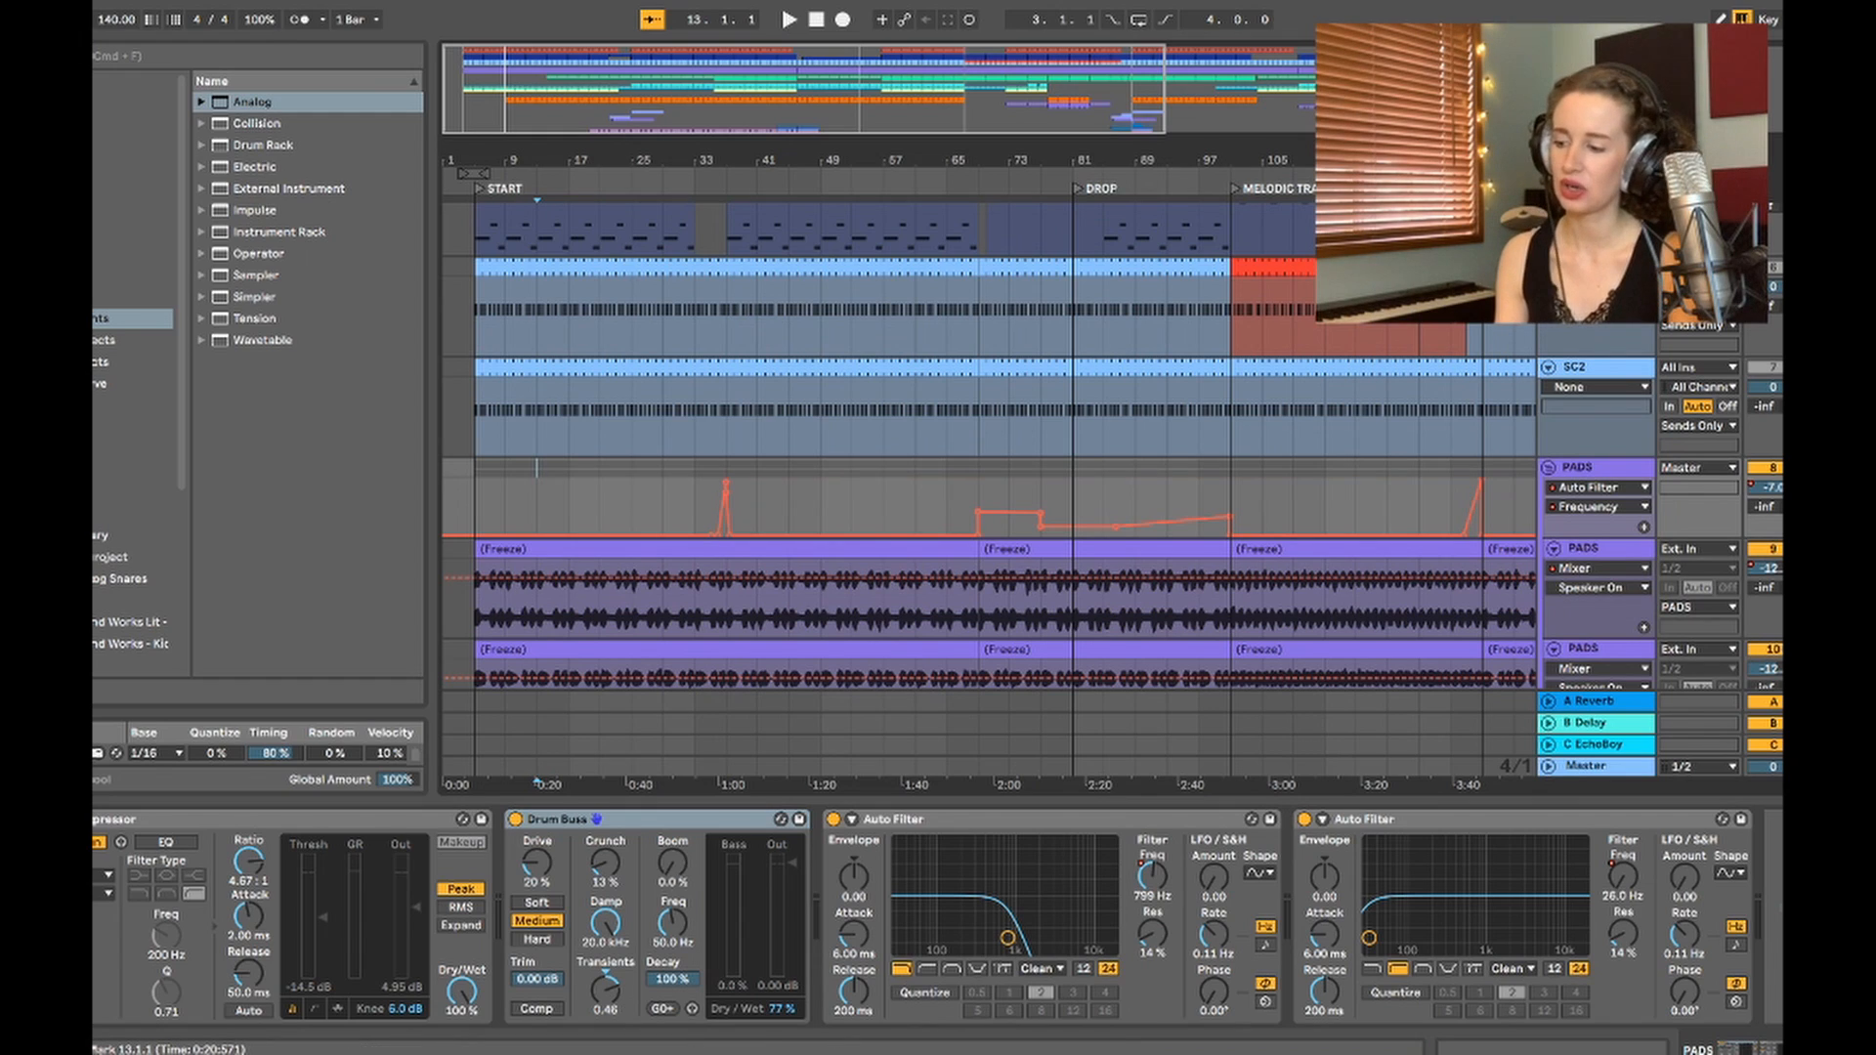
click(475, 506)
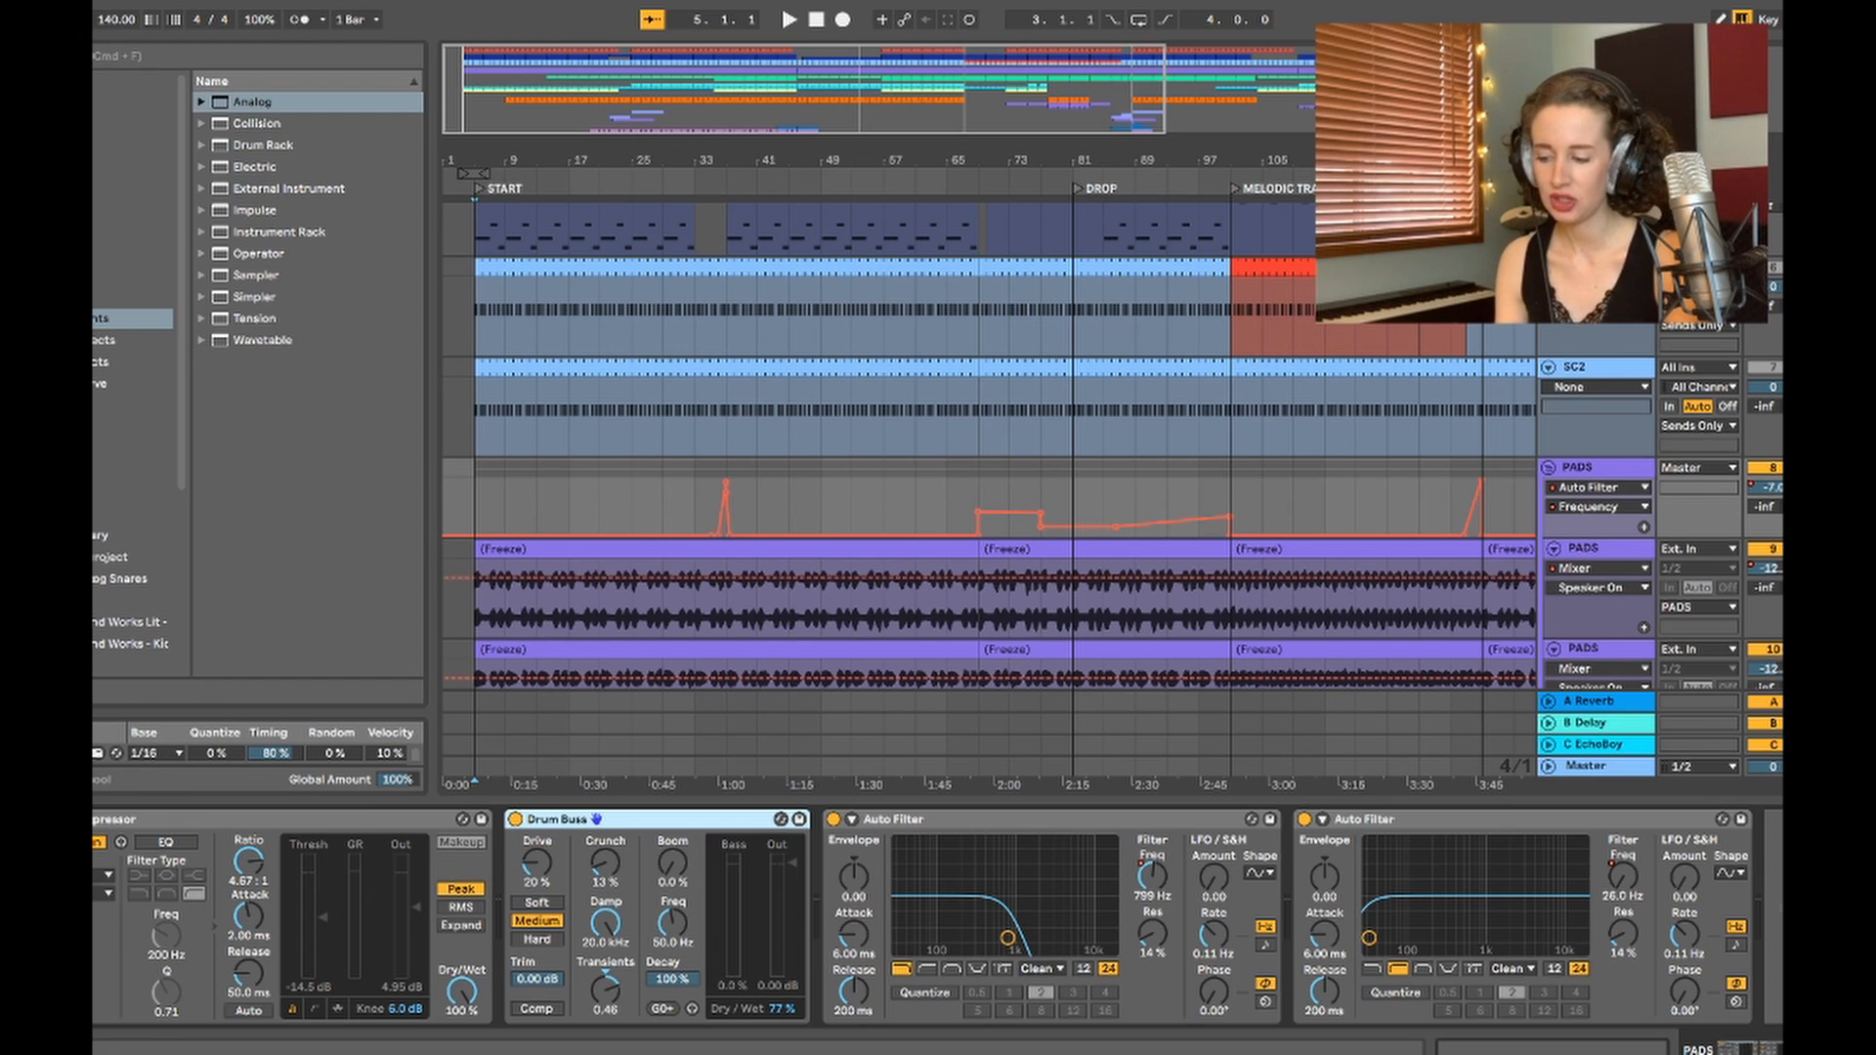
drag(781, 1008, 782, 1001)
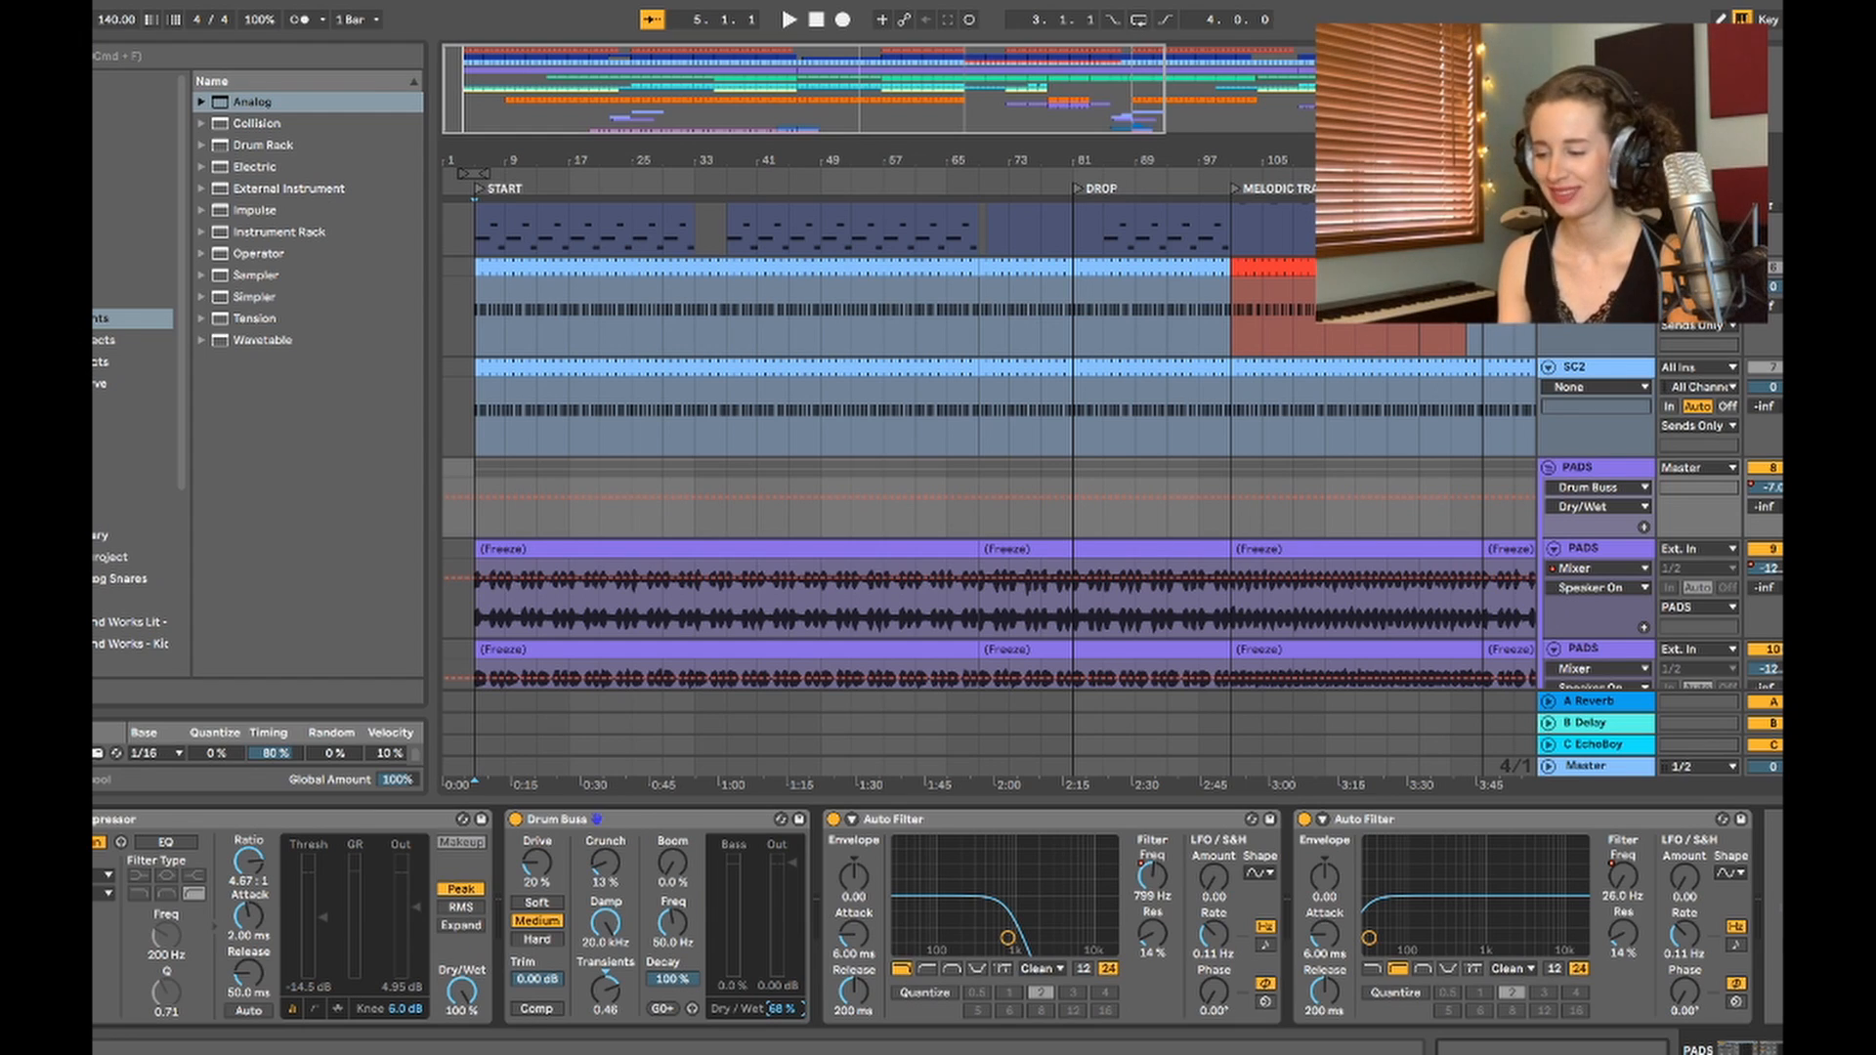
Step: Display the first Auto Filter's Frequency automation on the PADS group, then solo the group and play from START
click(893, 820)
click(1152, 876)
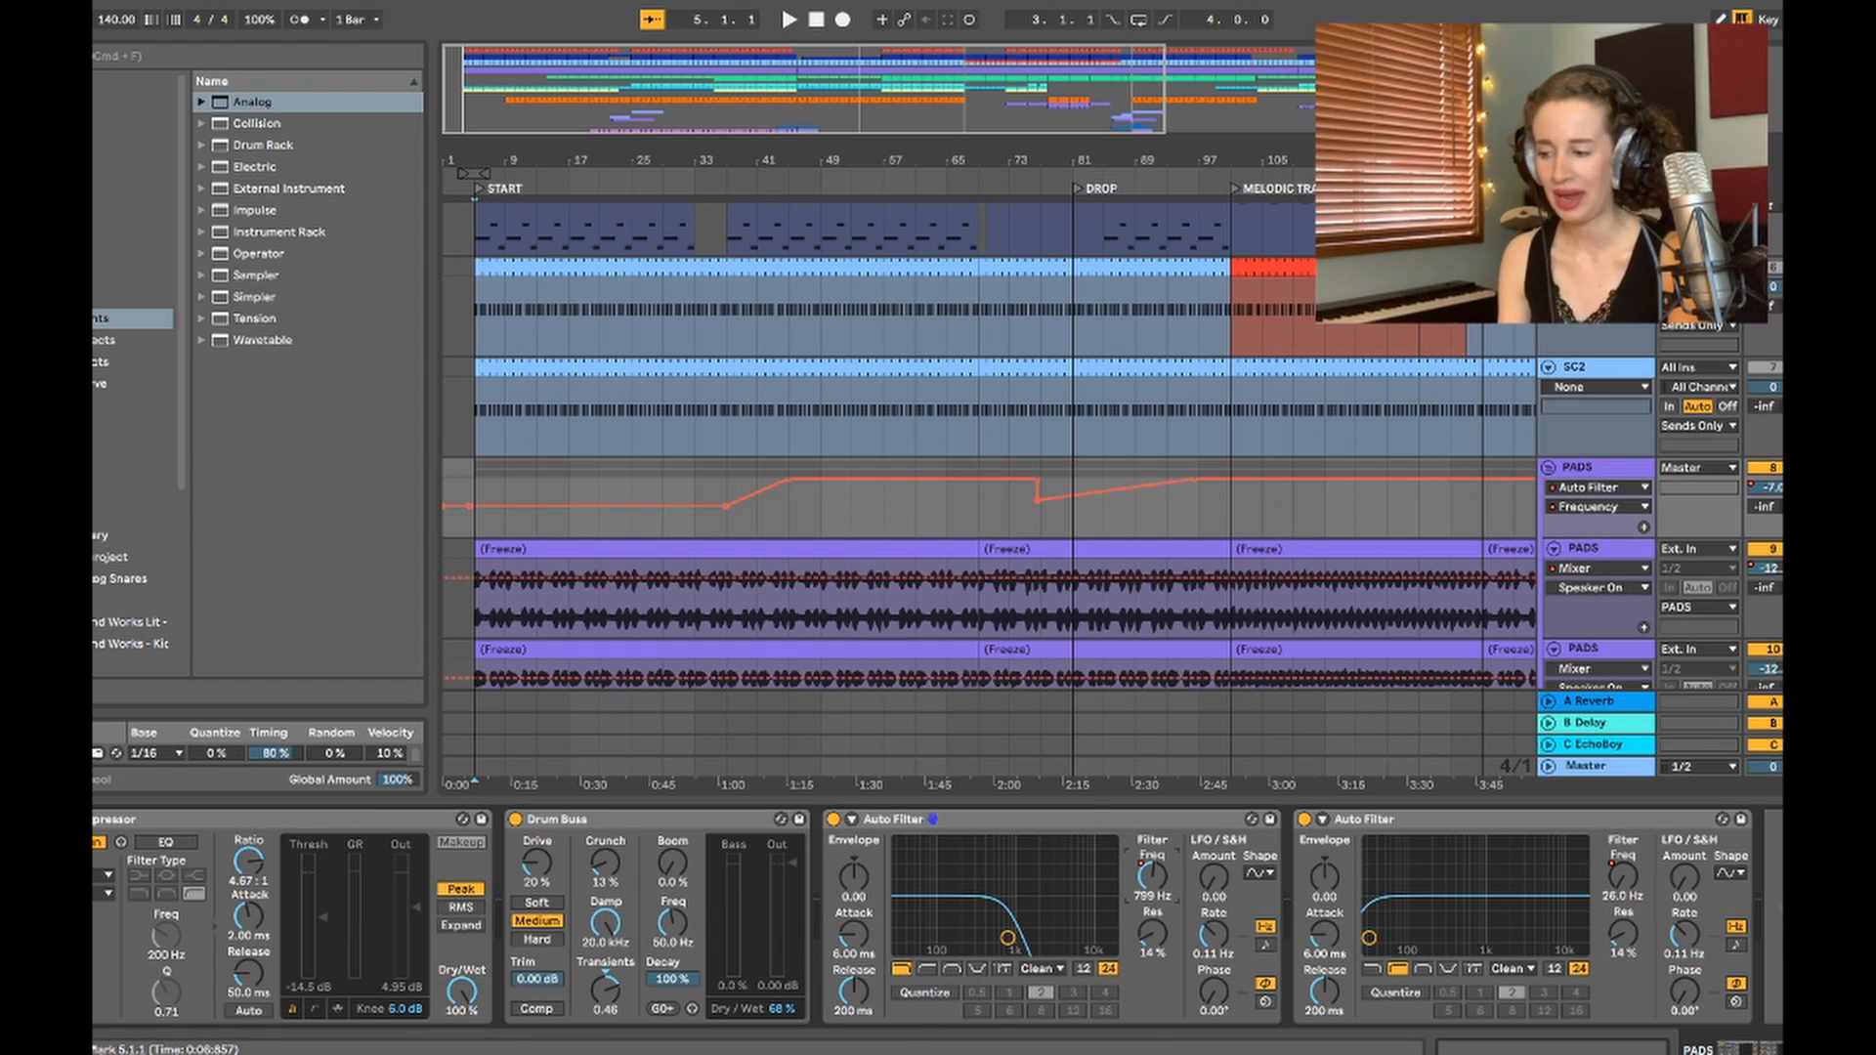
click(475, 520)
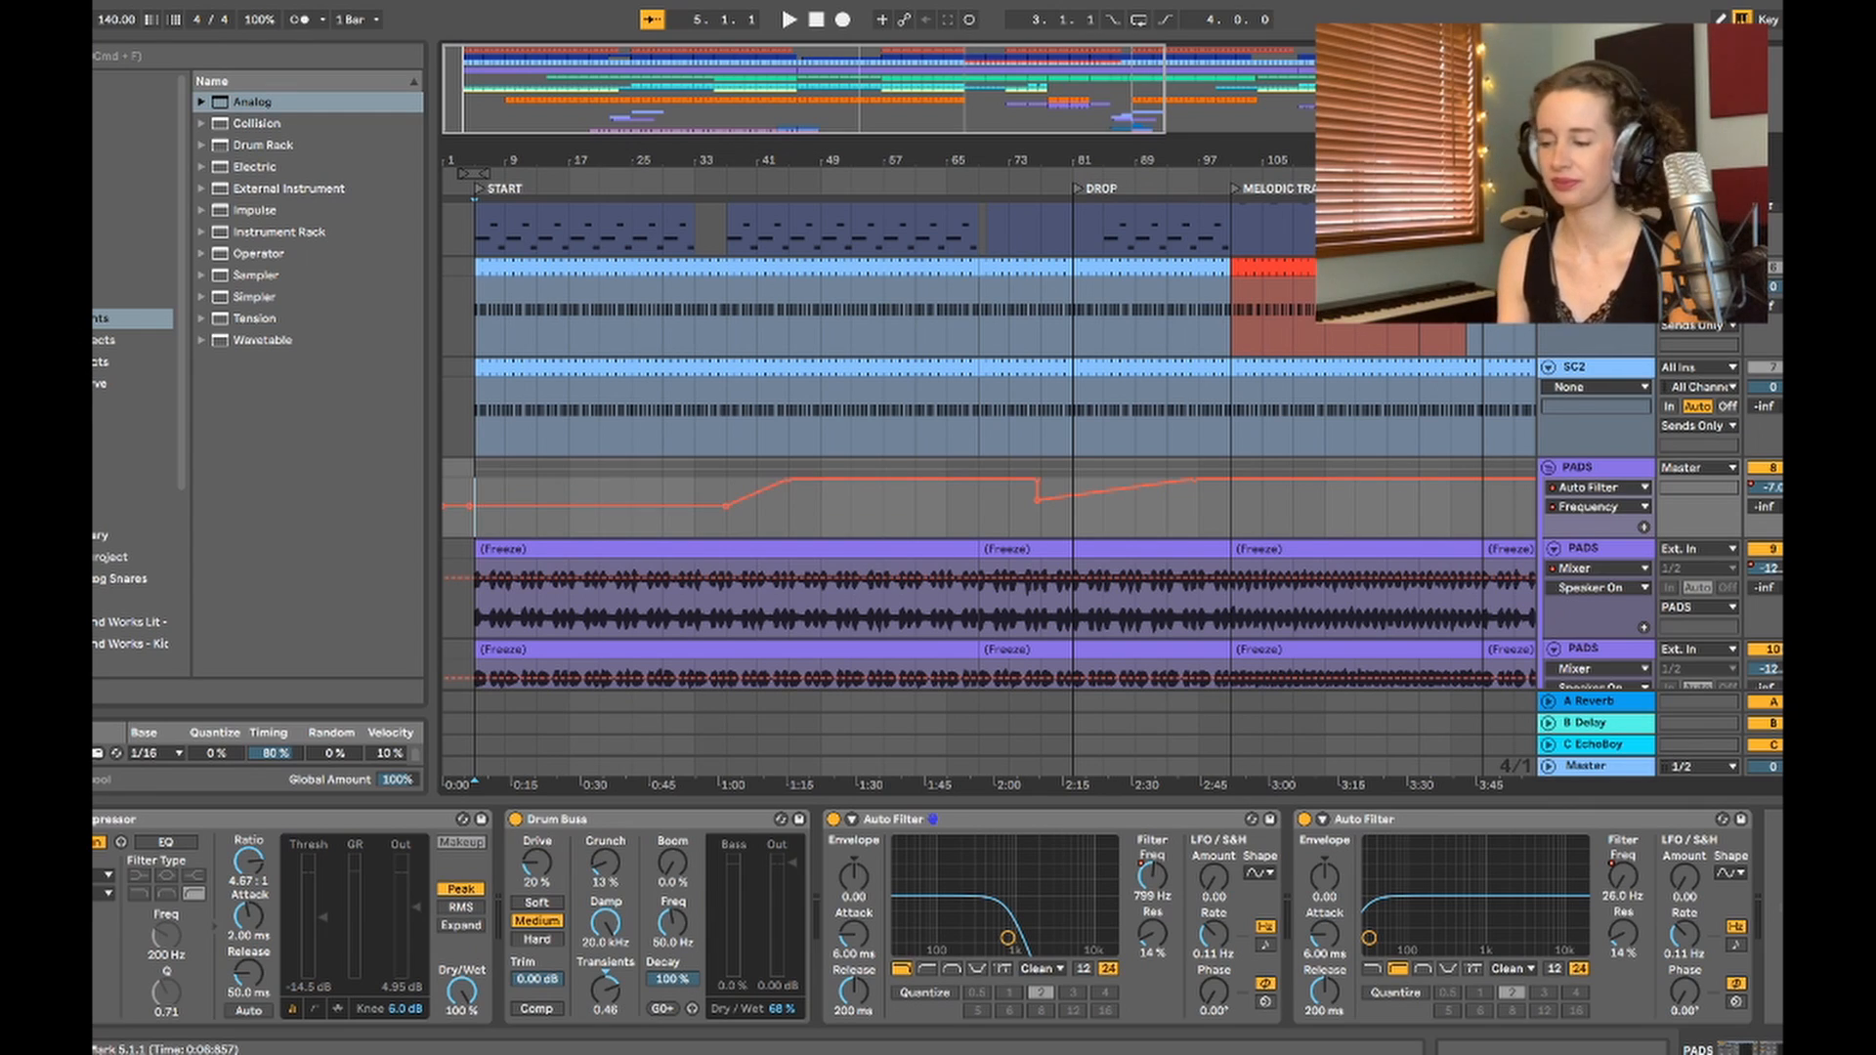
key(s)
key(space)
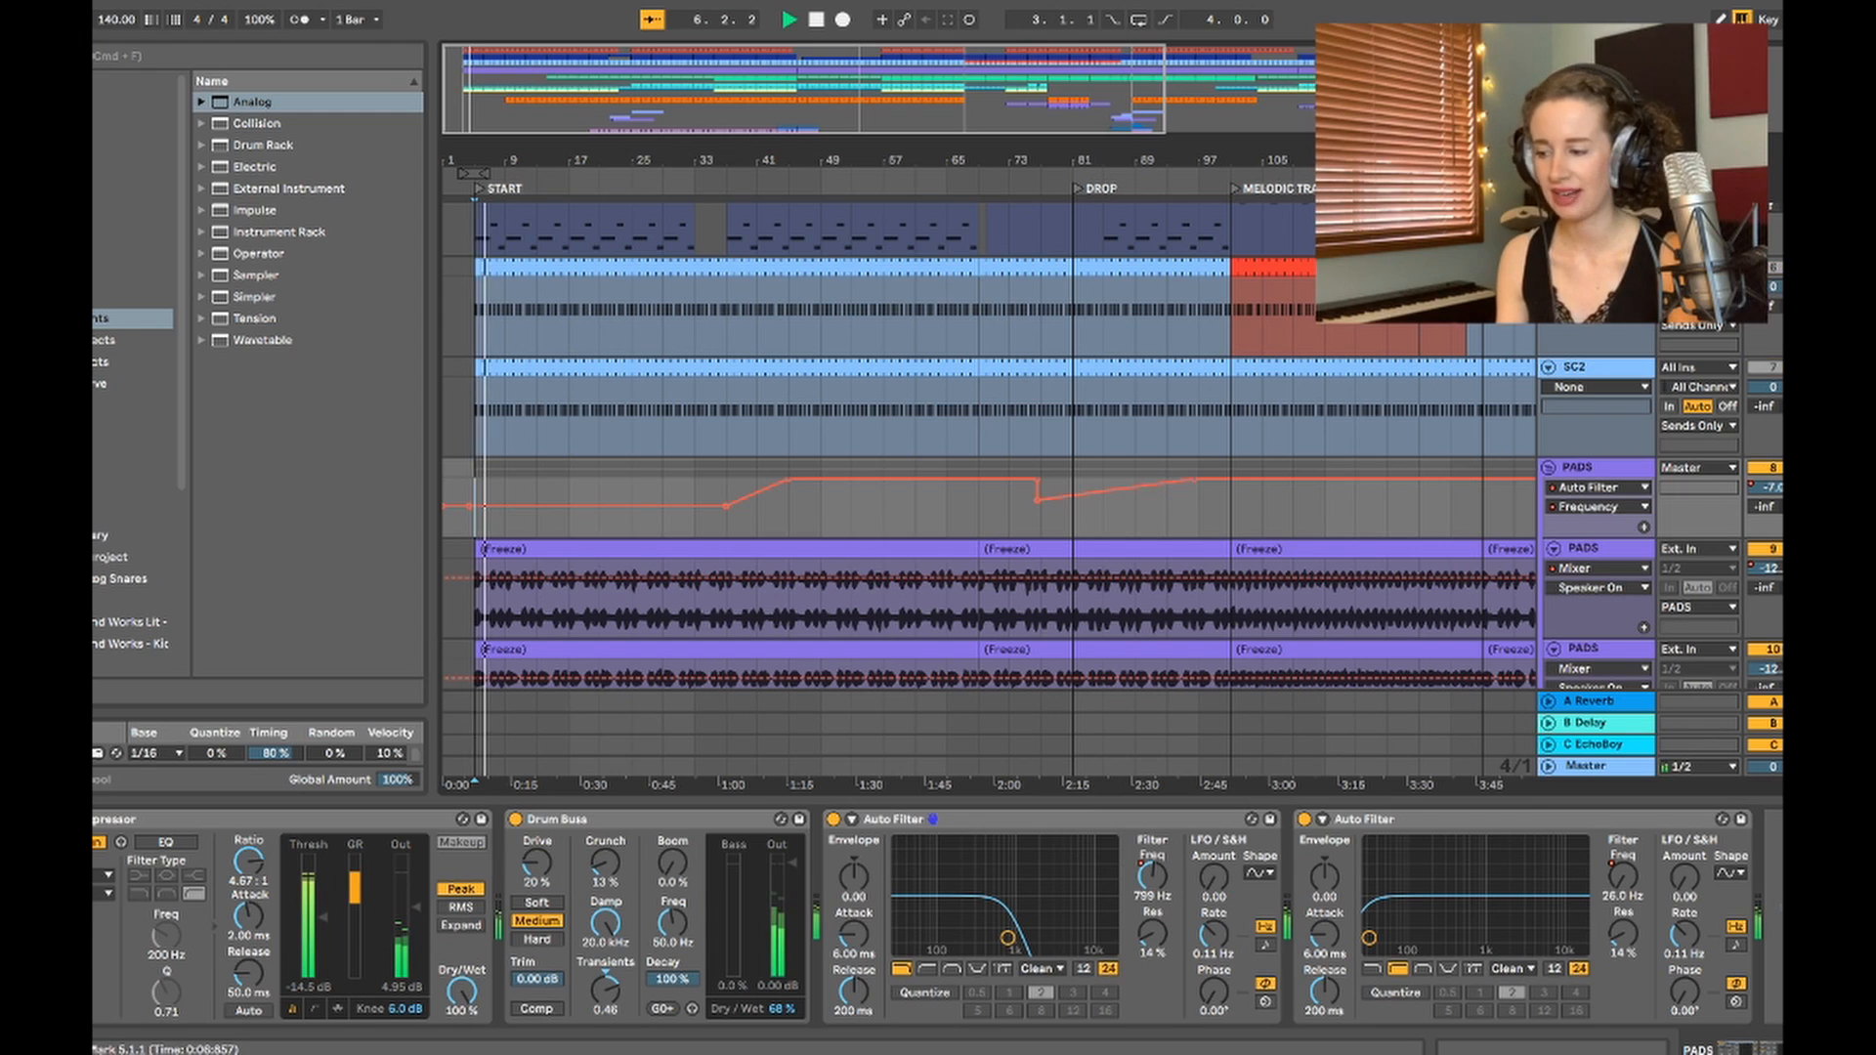
Step: Play the PADS group from bar 41 to hear the first Auto Filter's frequency rise, stopping around bar 45
key(space)
click(757, 517)
key(space)
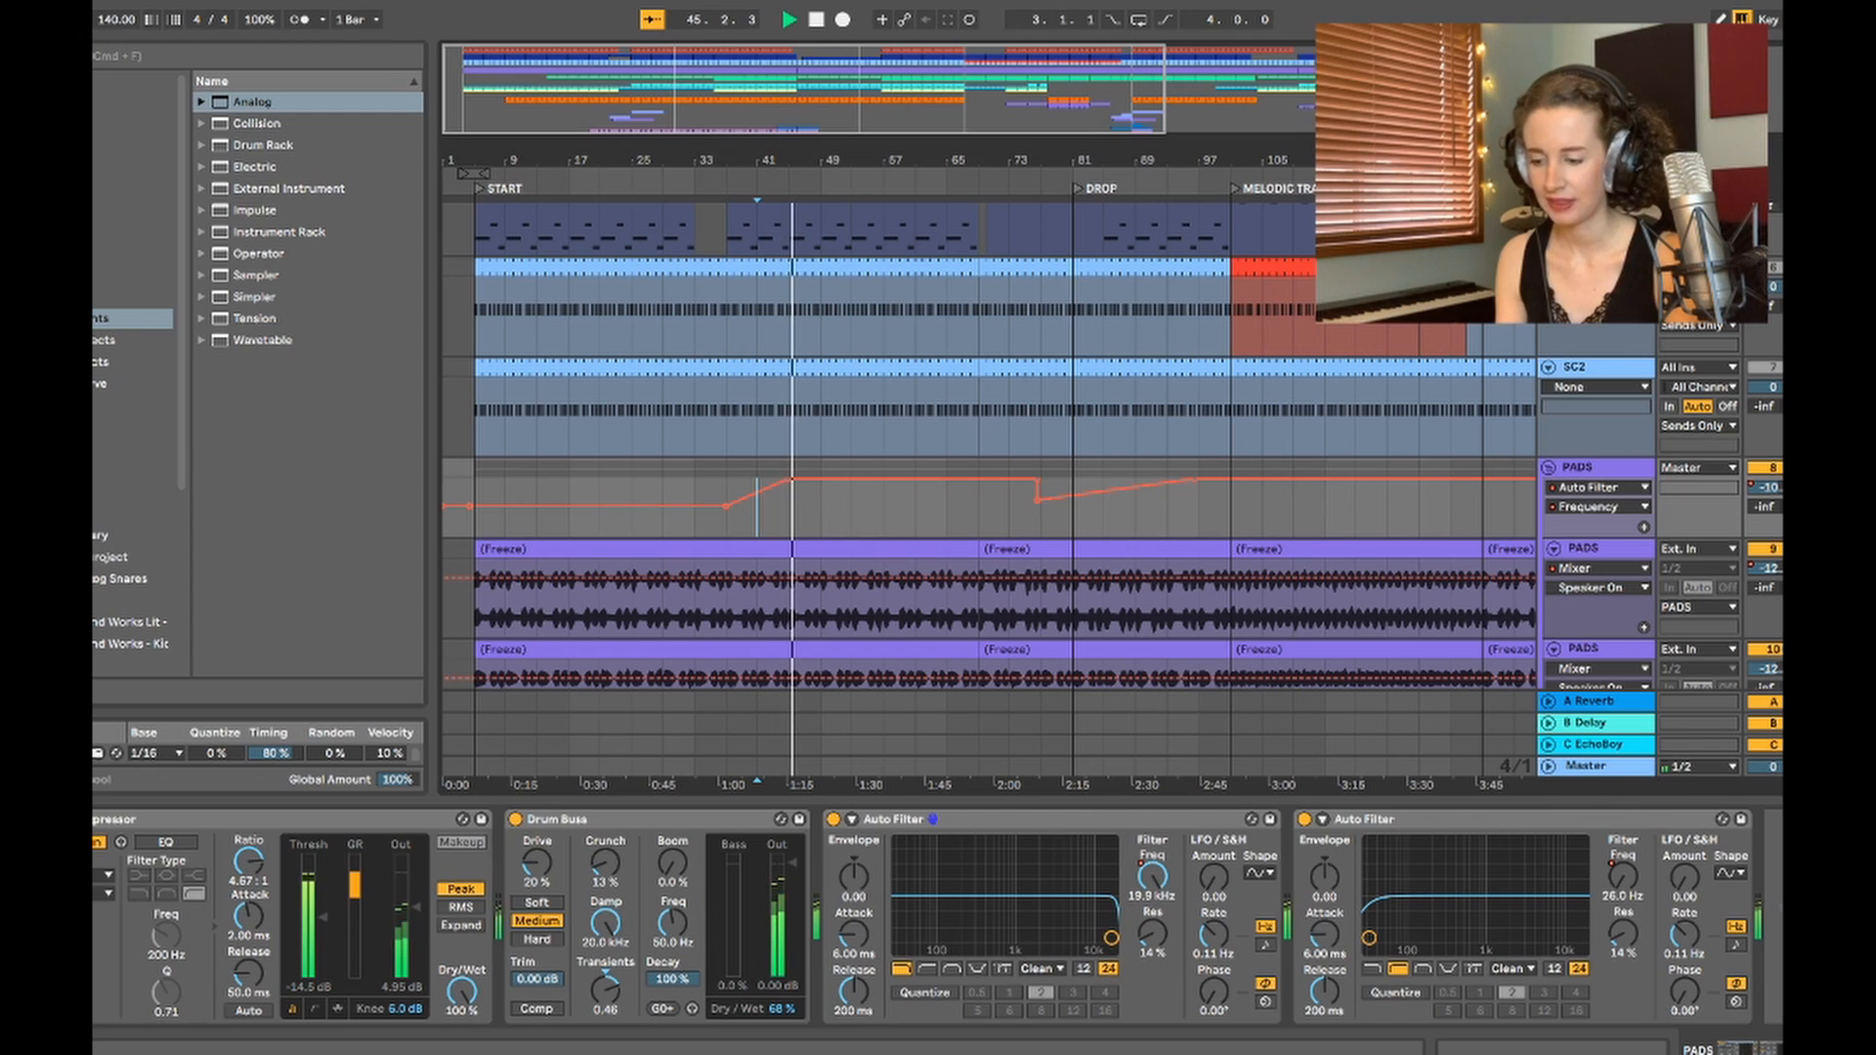
key(space)
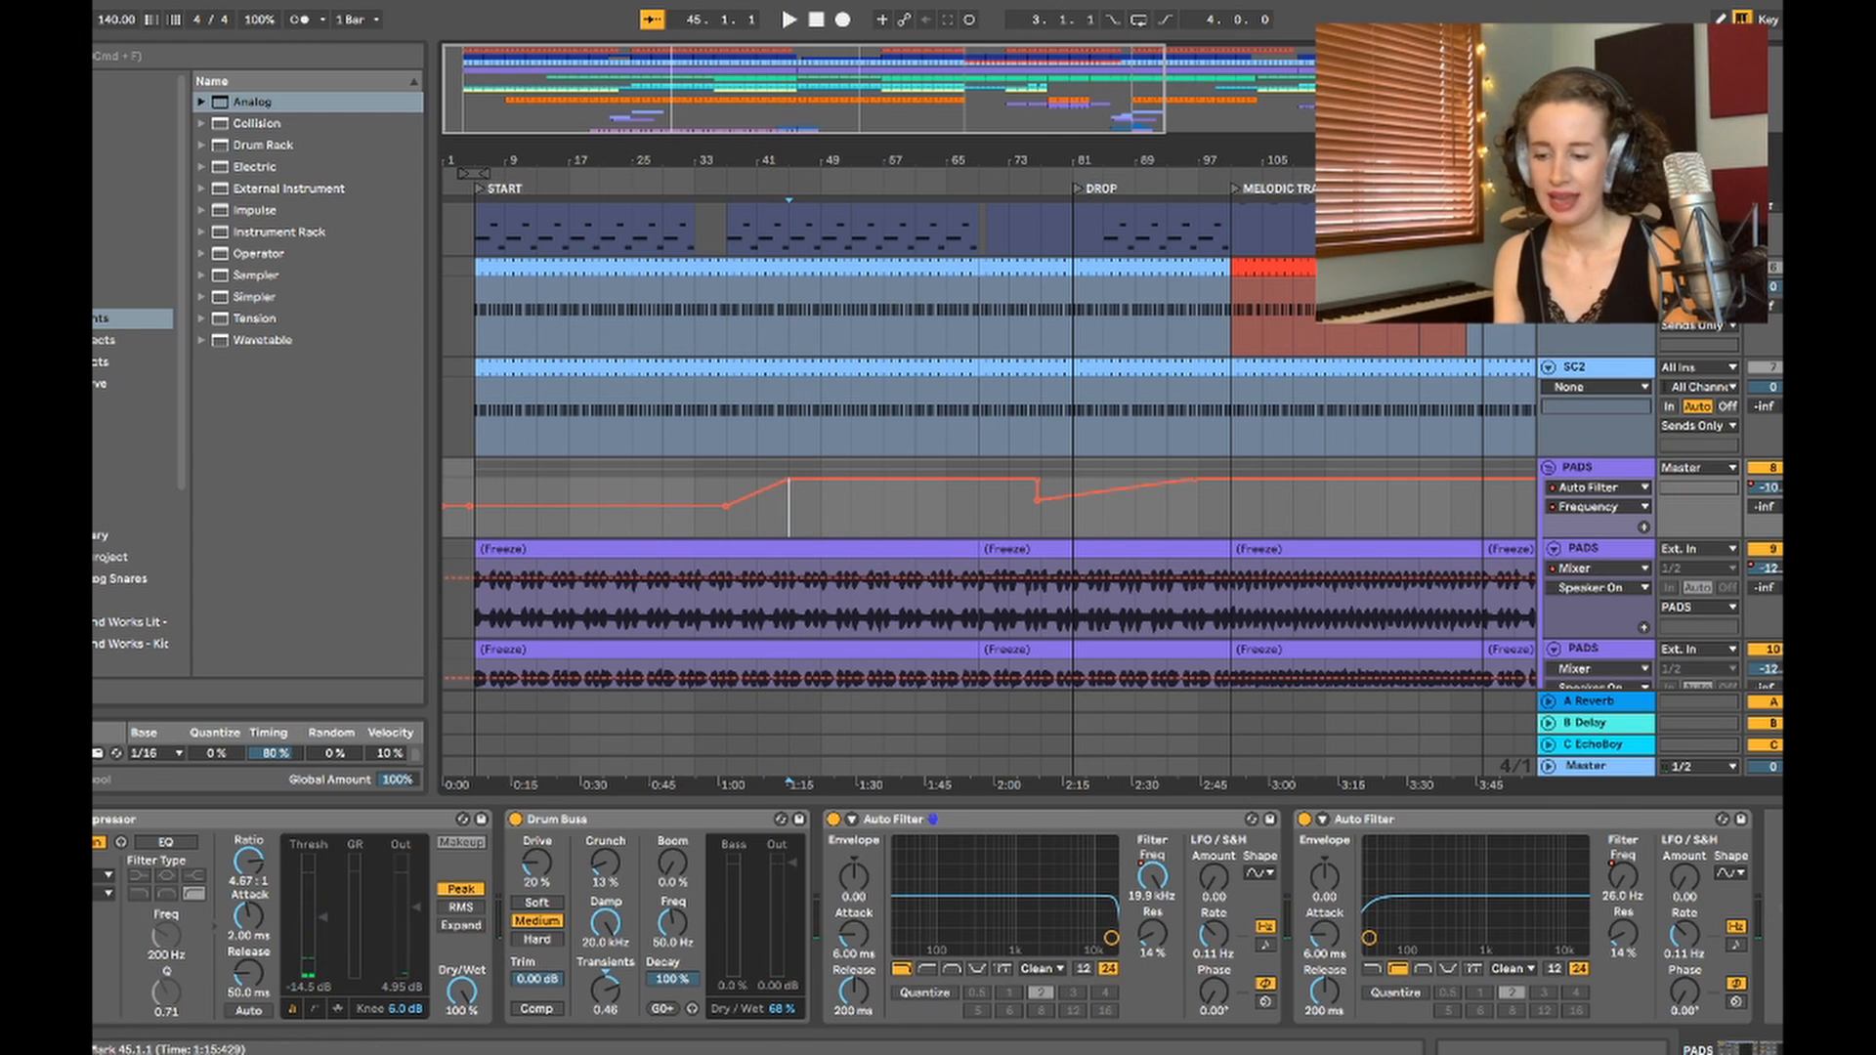
Step: Display the second Auto Filter's Frequency automation on the PADS group, checking its Filter Type lane as well
click(1623, 877)
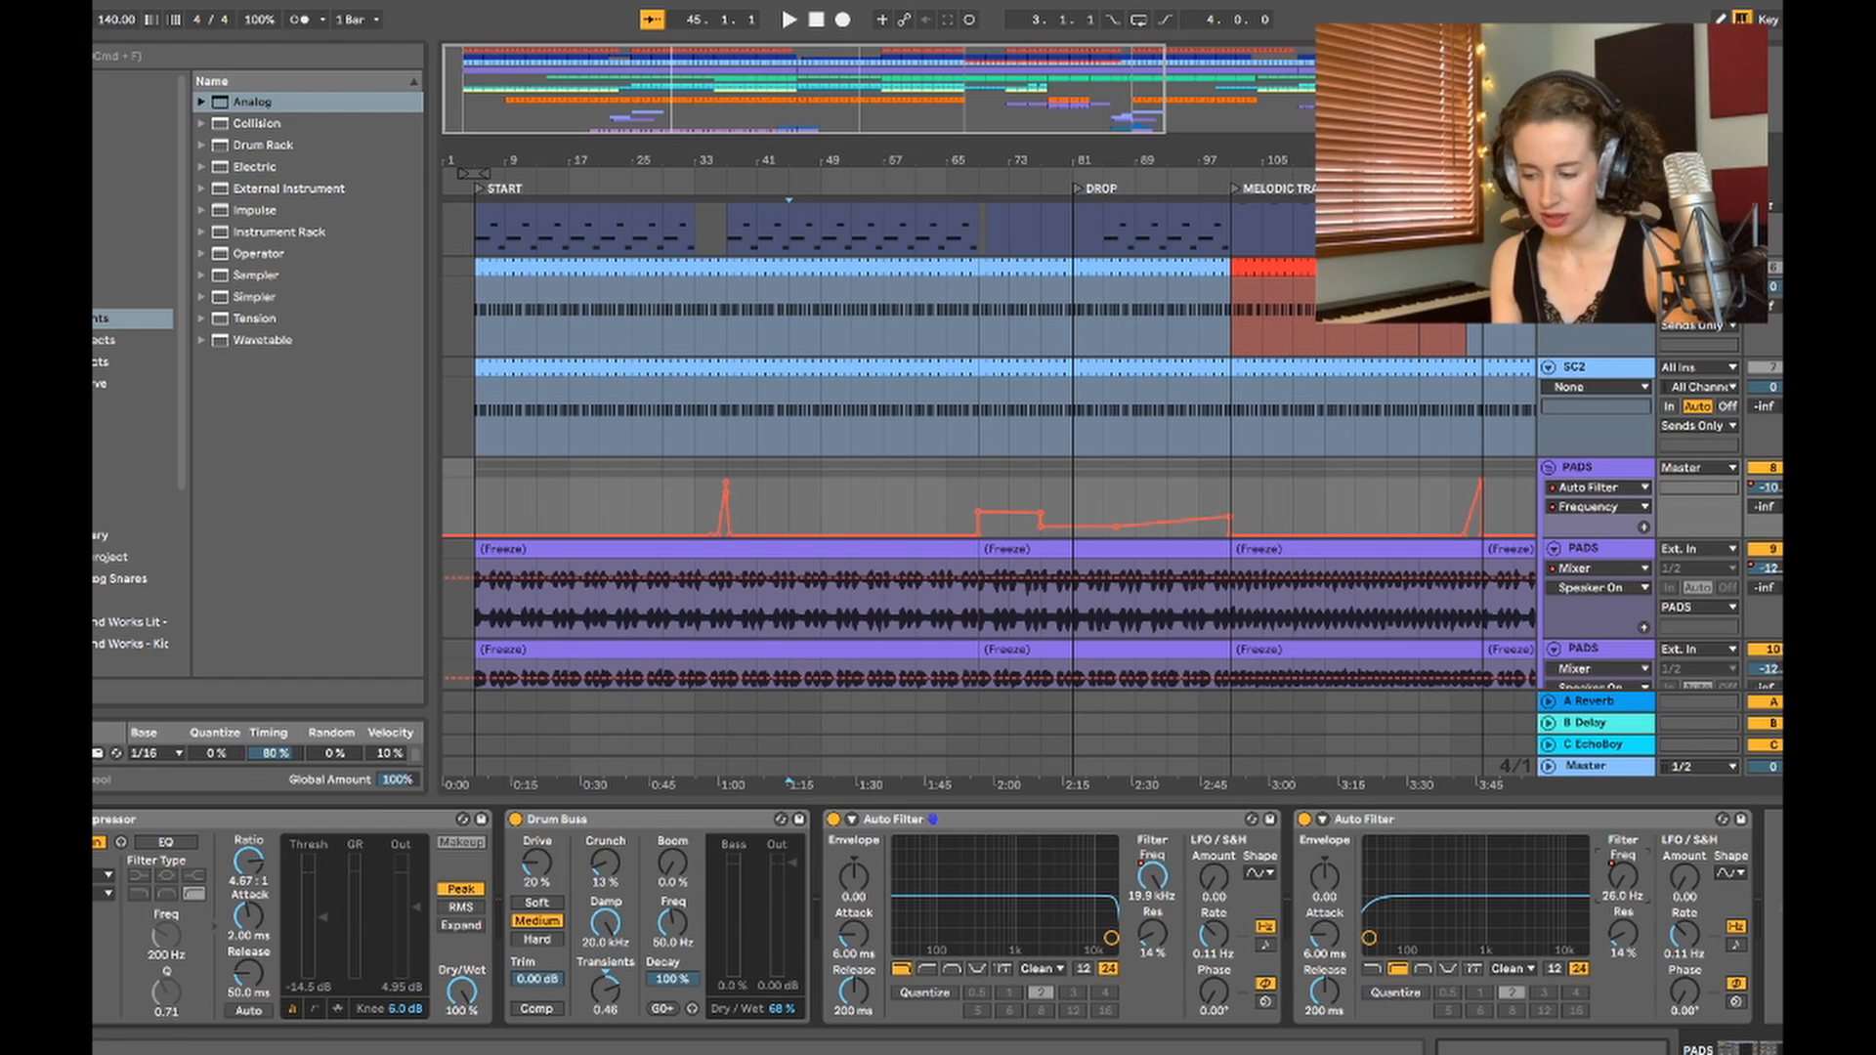
click(1398, 968)
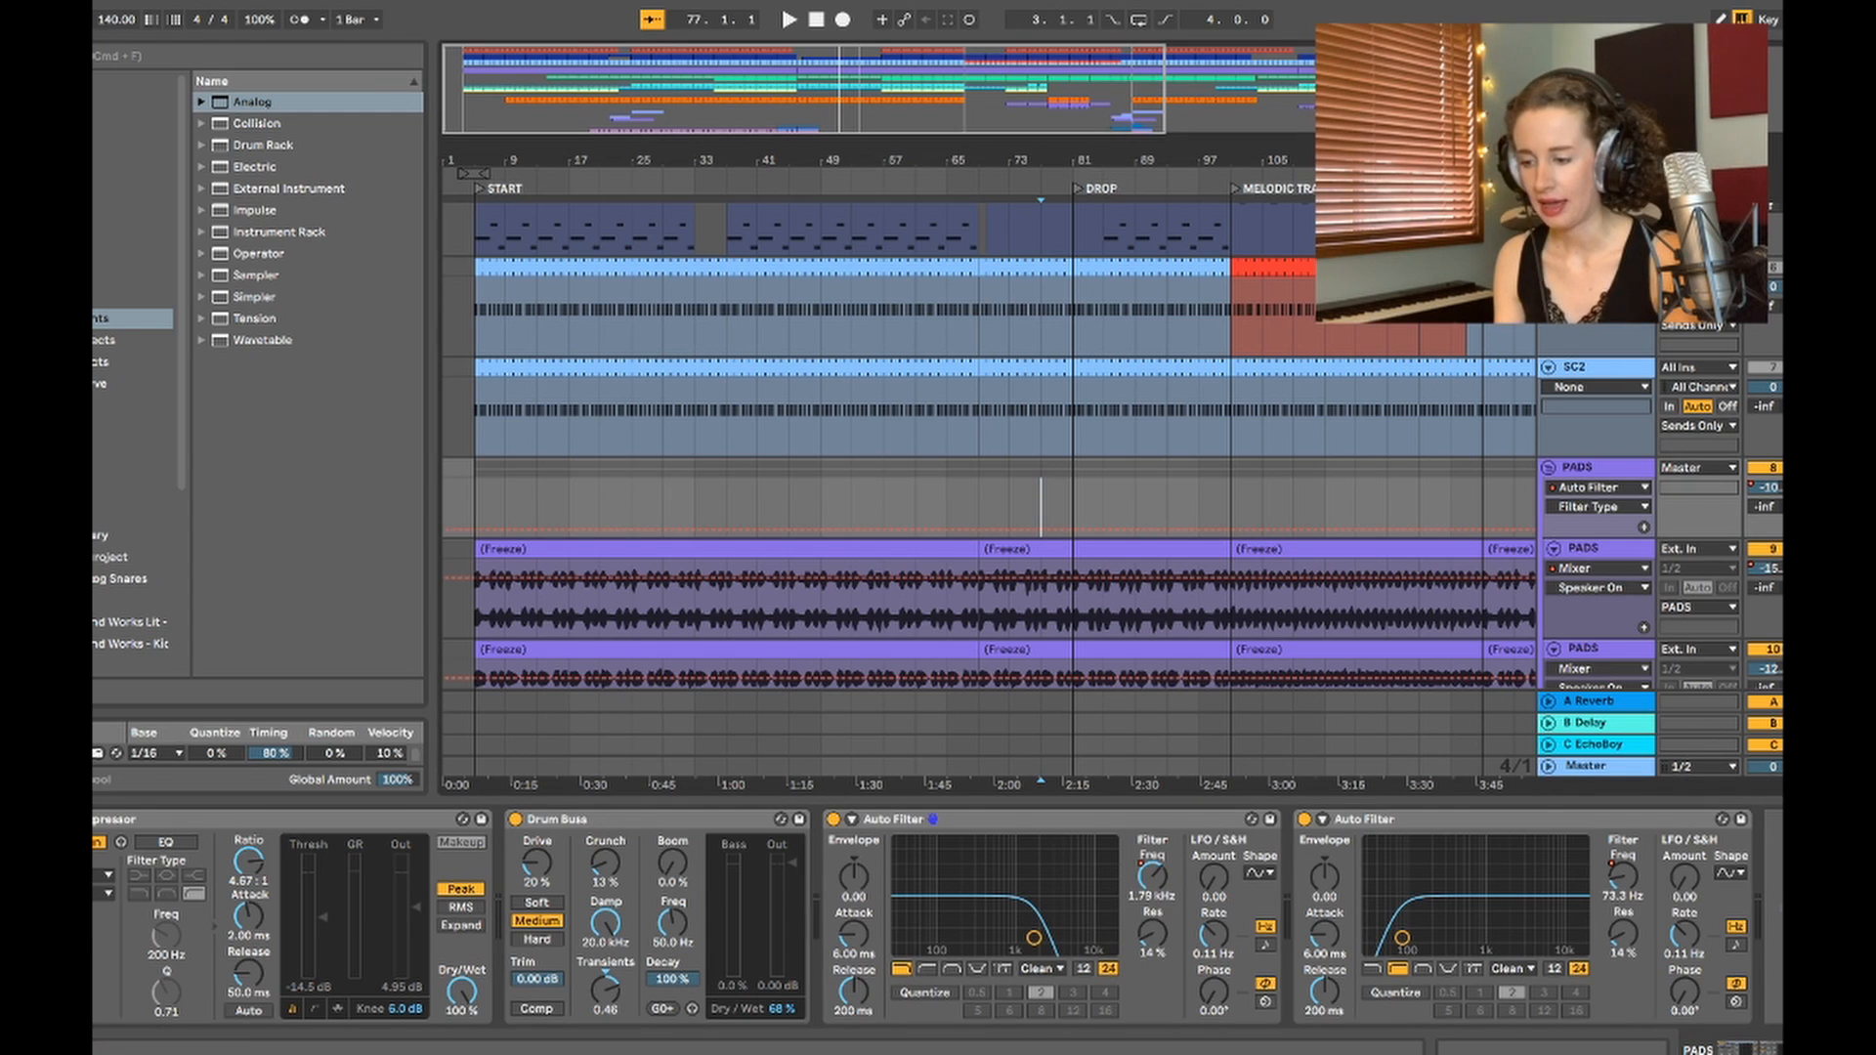
click(1623, 876)
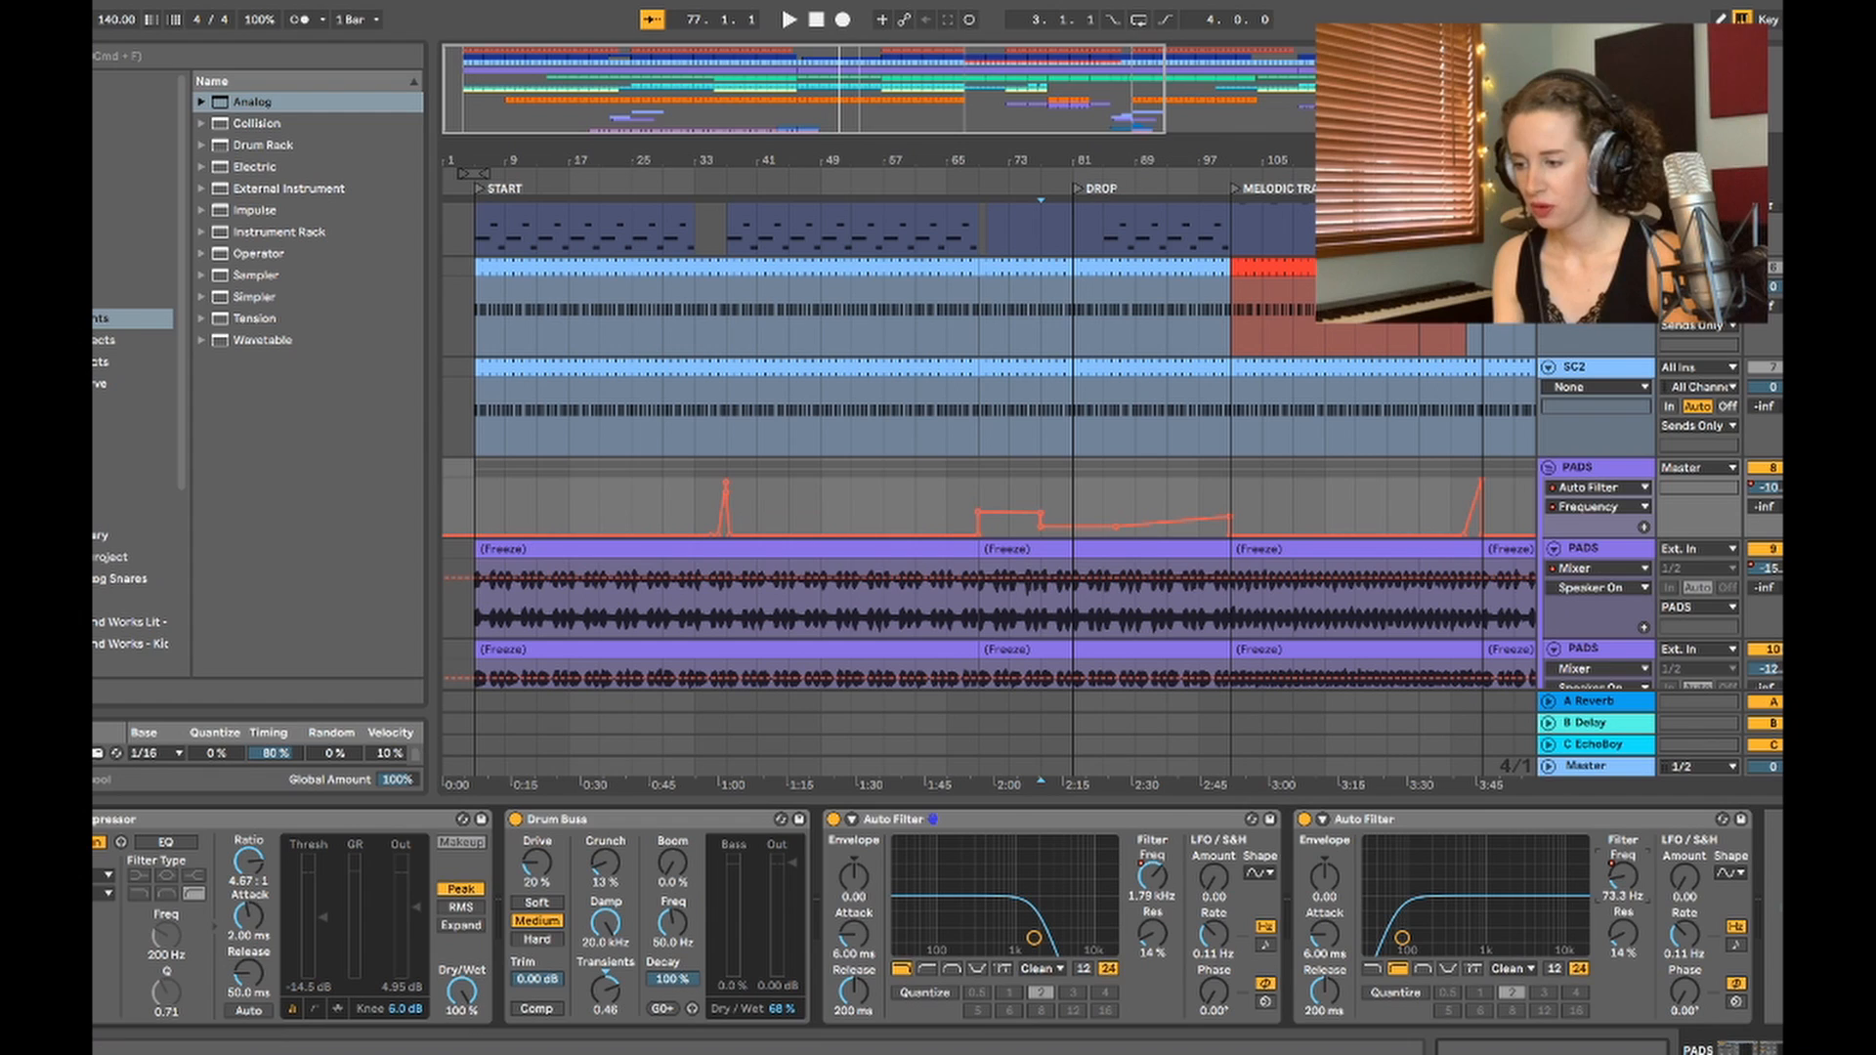
Step: Play the high-pass frequency sweep on the PADS group from bar 35.3, then return to the BASS tracks in the full arrangement
scroll(718, 548, up, 8)
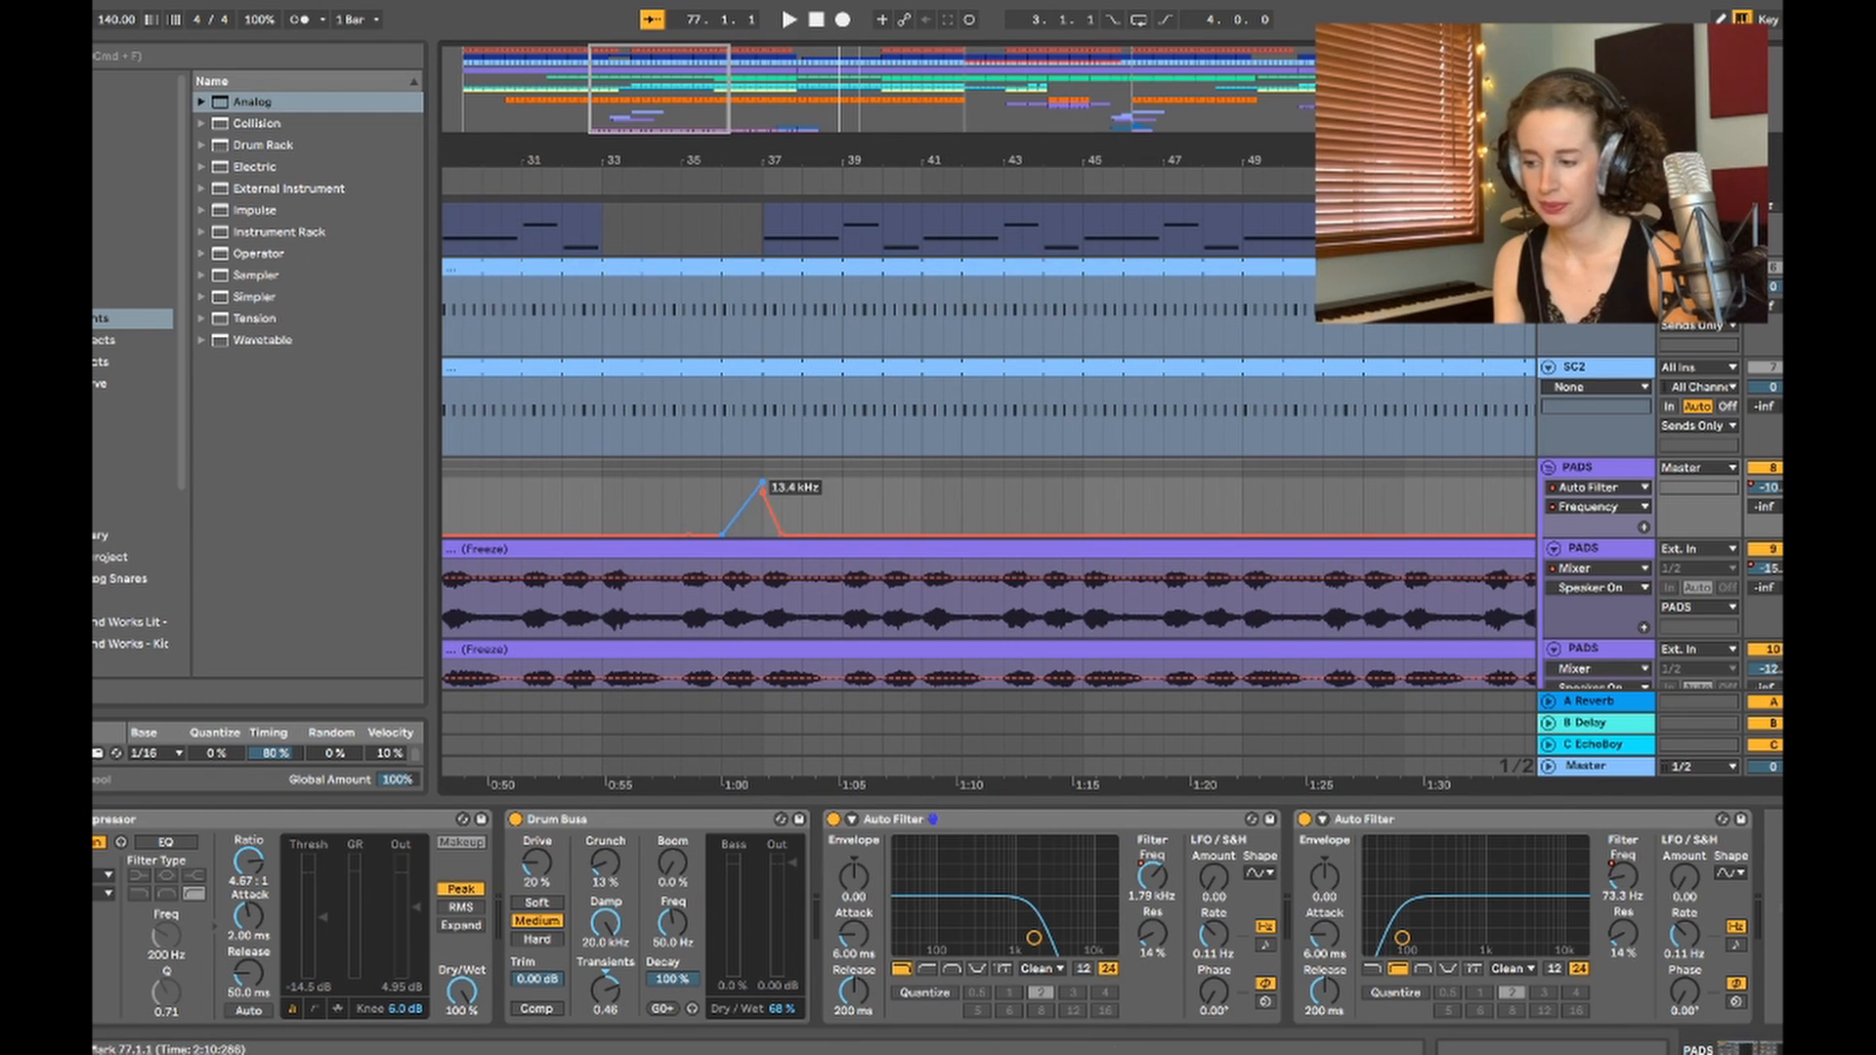
click(702, 508)
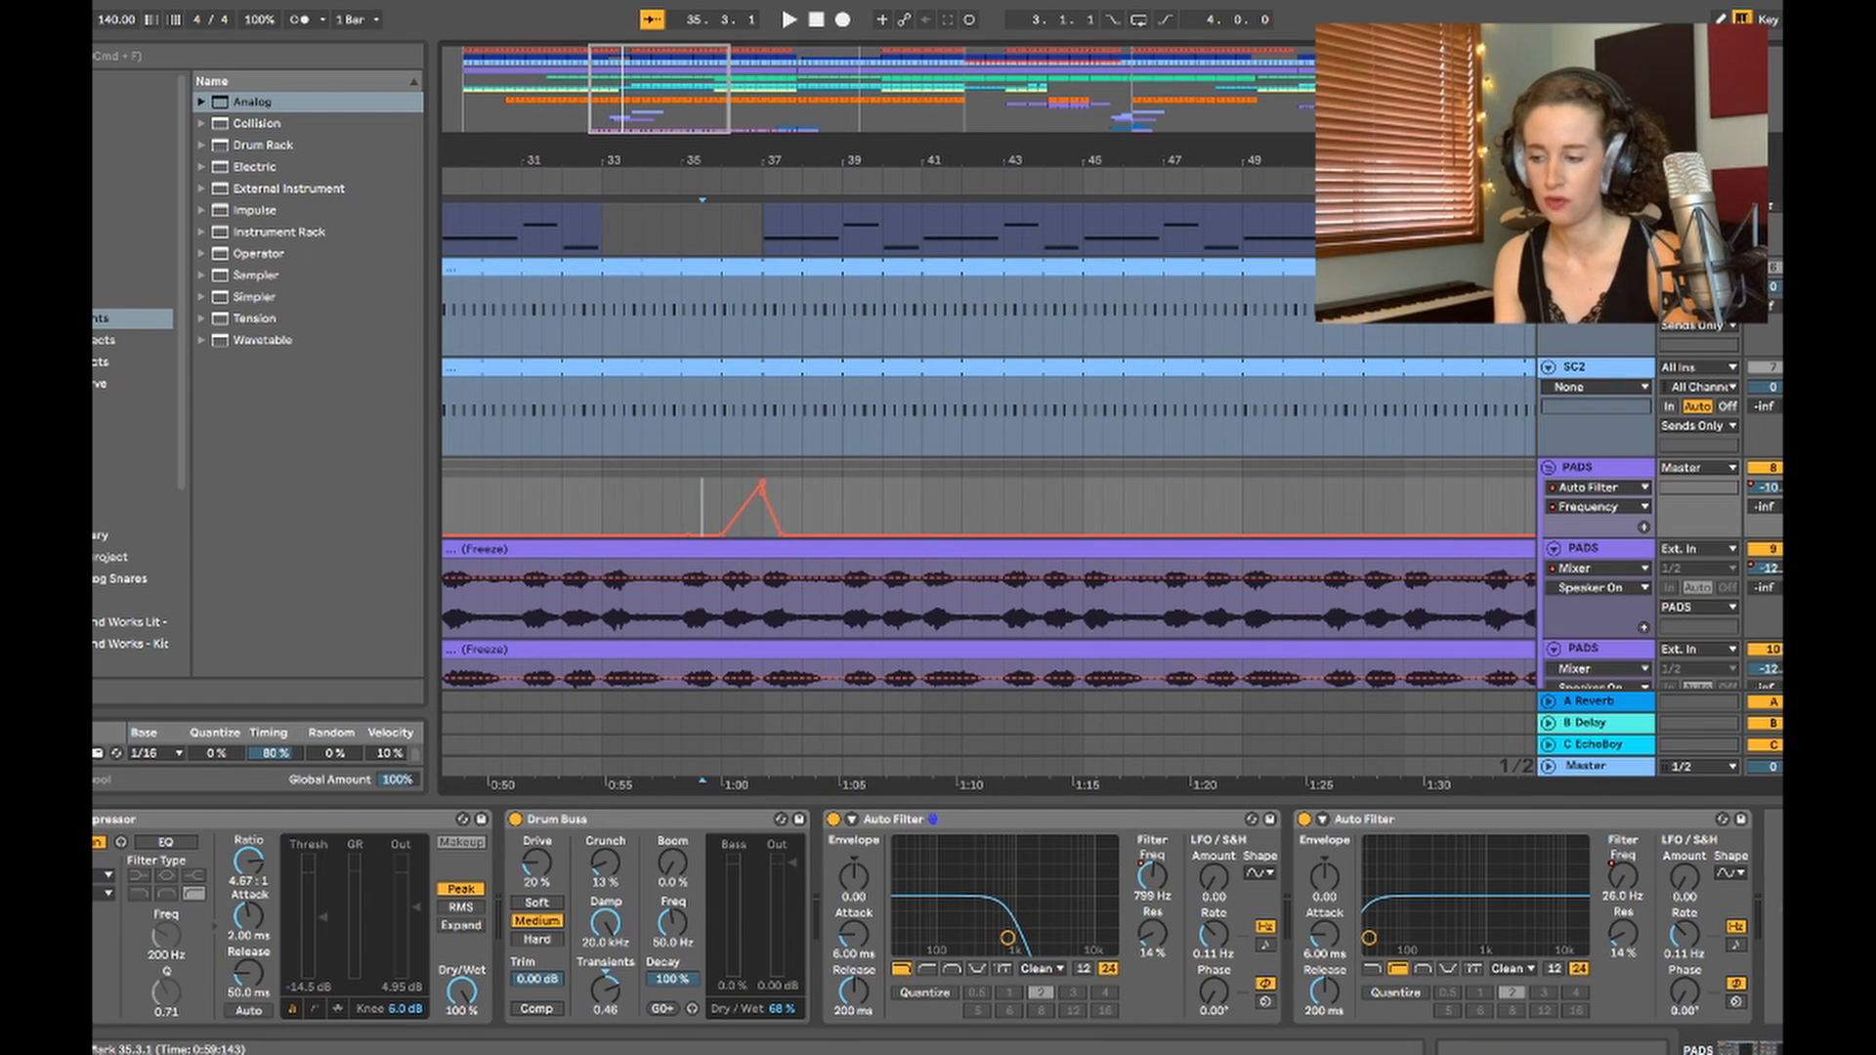
key(space)
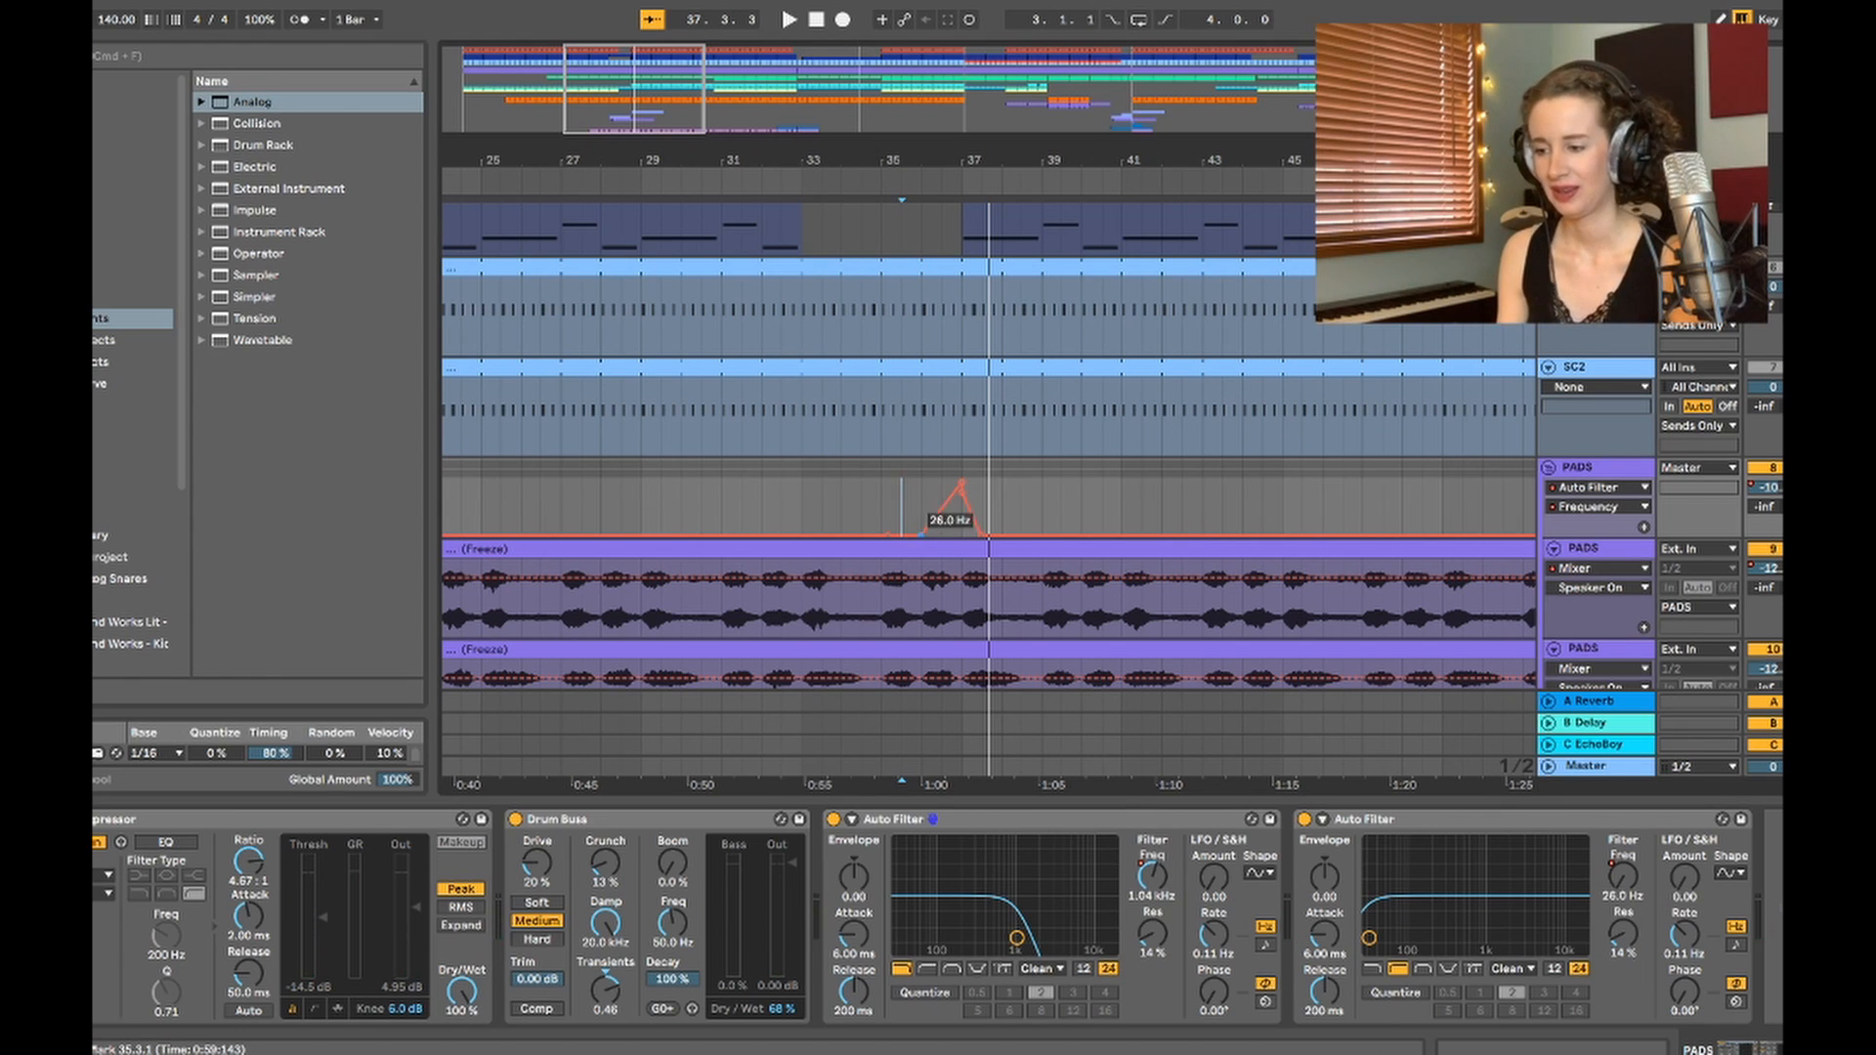
scroll(831, 518, down, 5)
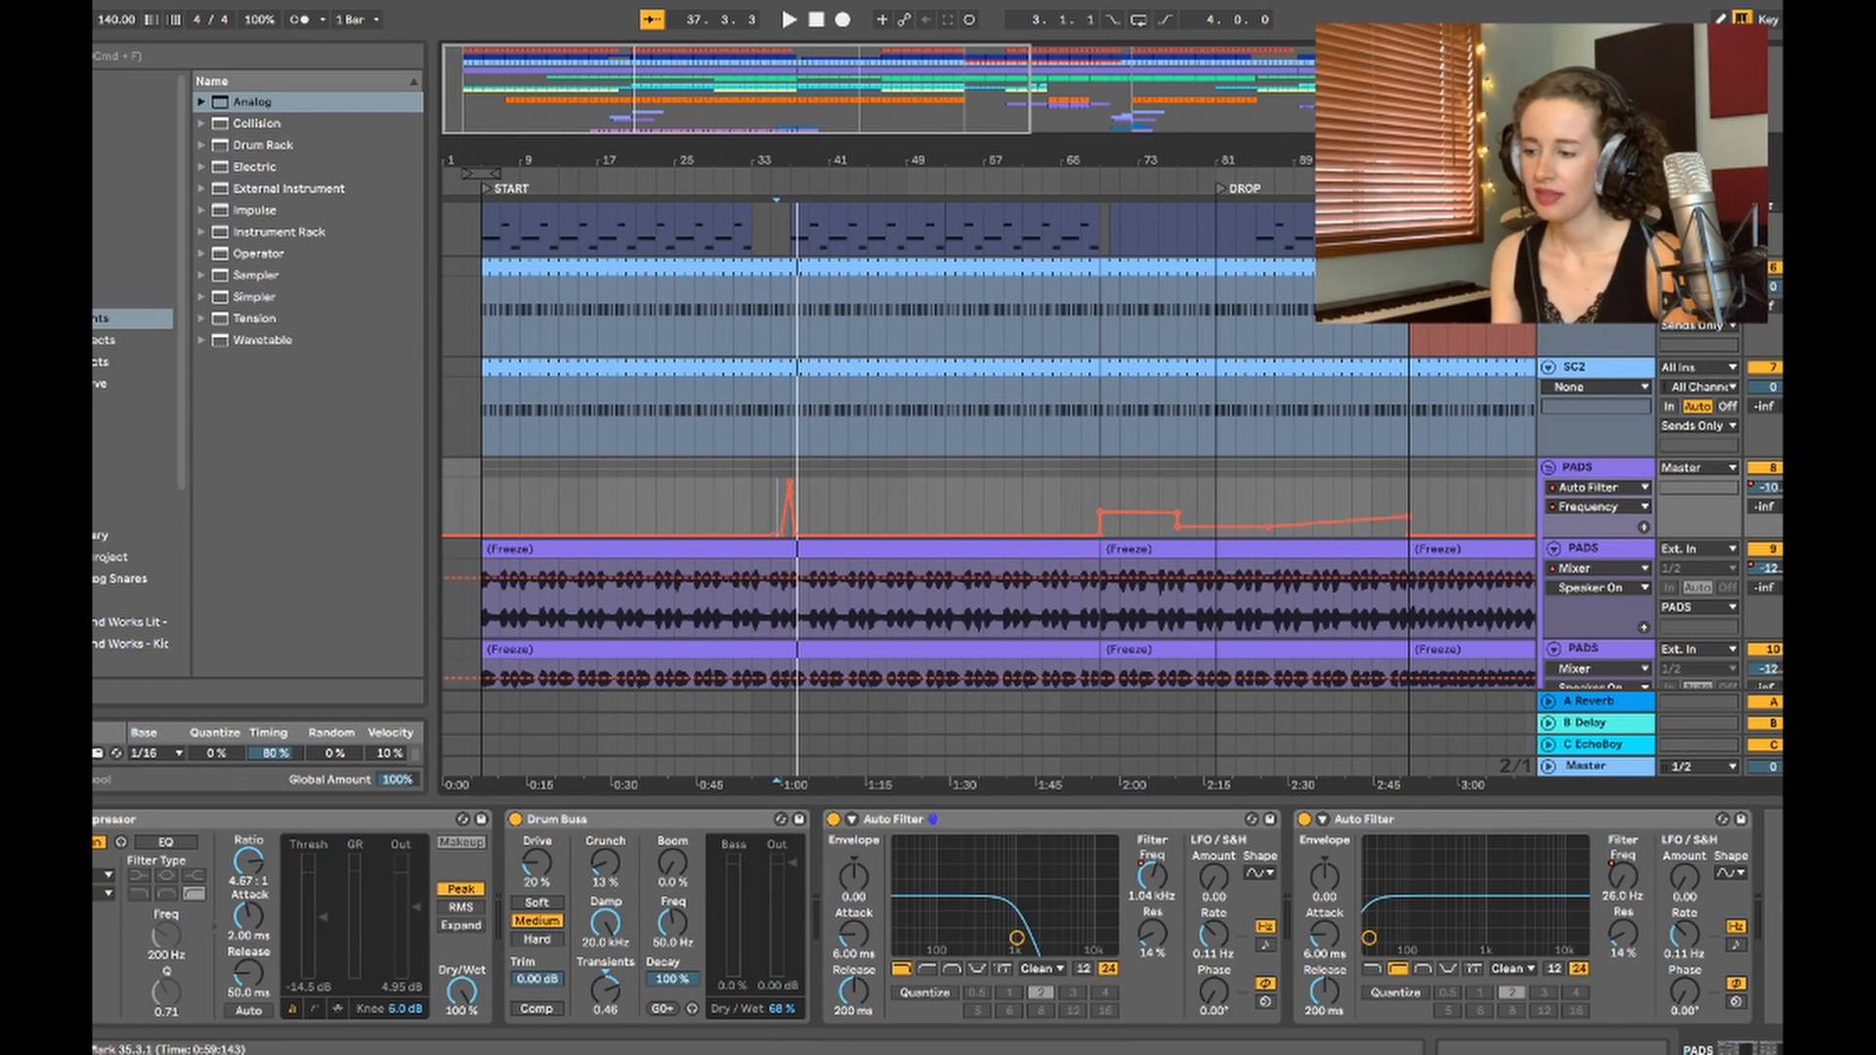
scroll(987, 440, up, 5)
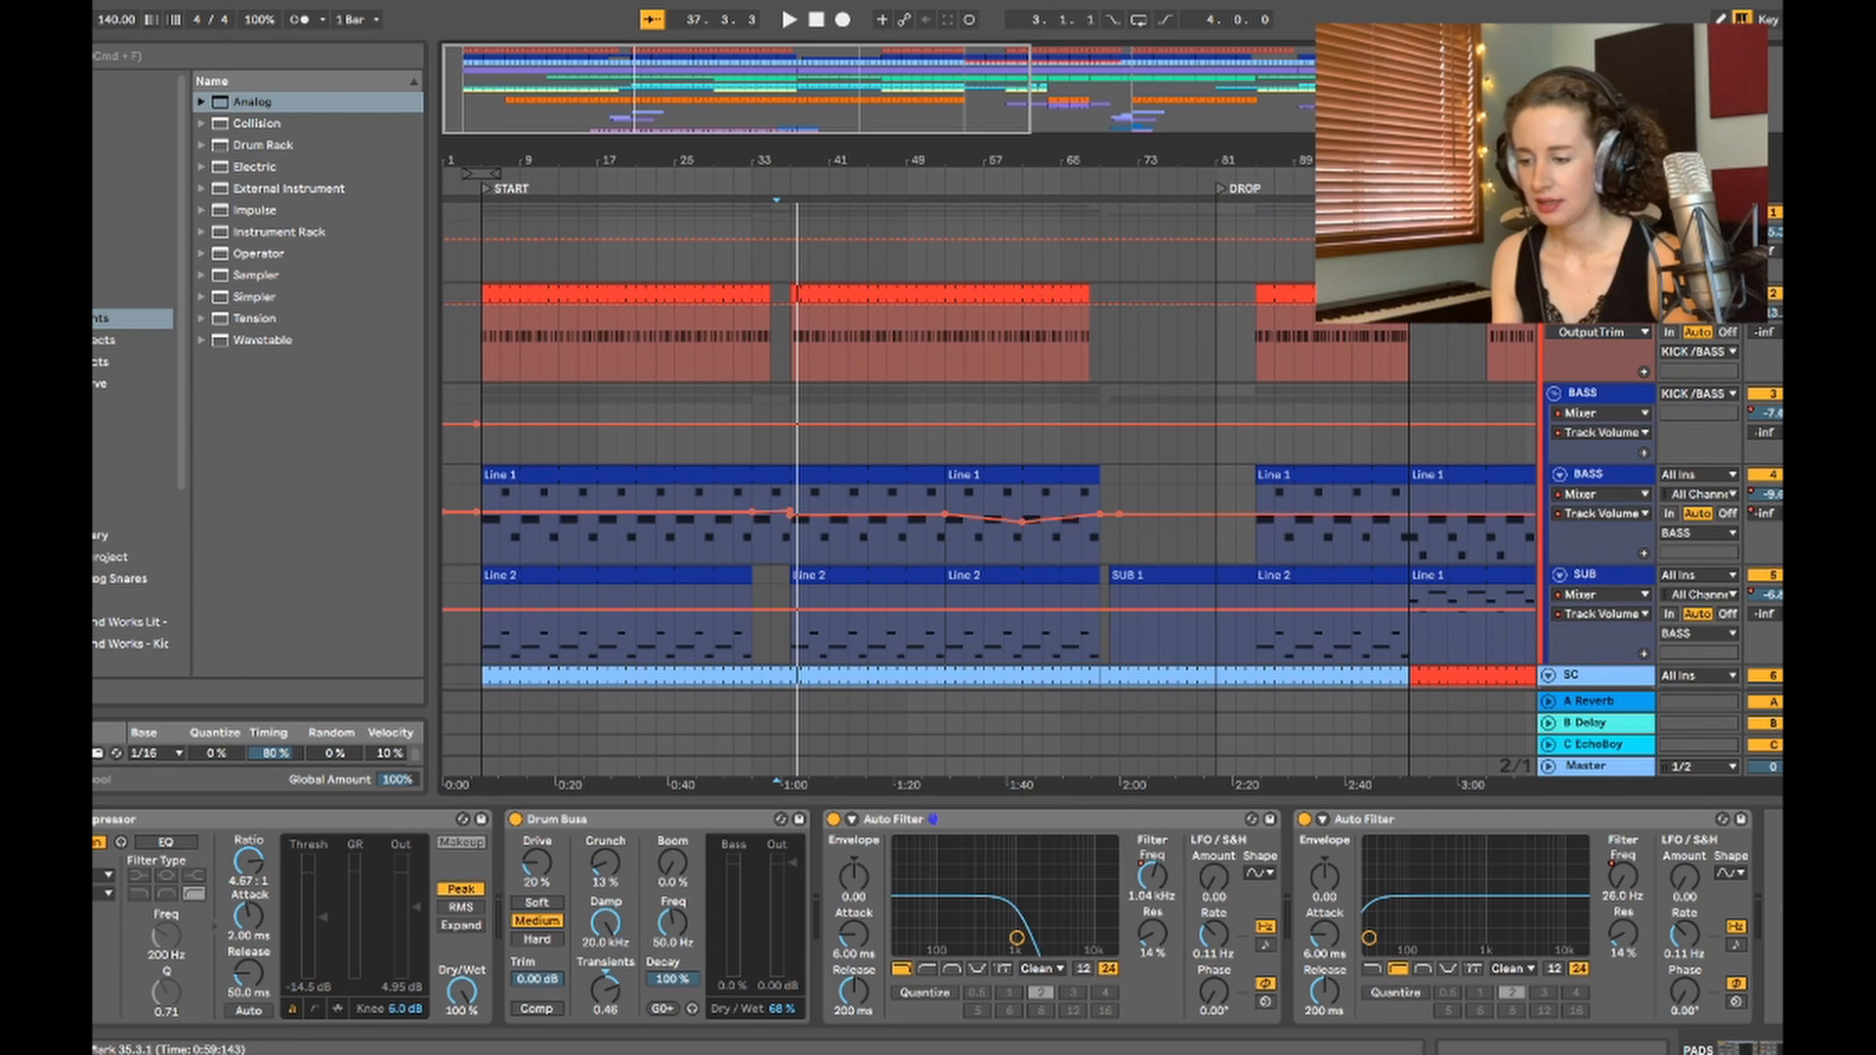
Step: Play the arrangement from bar 69 to hear the PADS filter automation in the breakdown, stopping around bar 77, and return to the BASS tracks
scroll(986, 439, down, 5)
click(1100, 510)
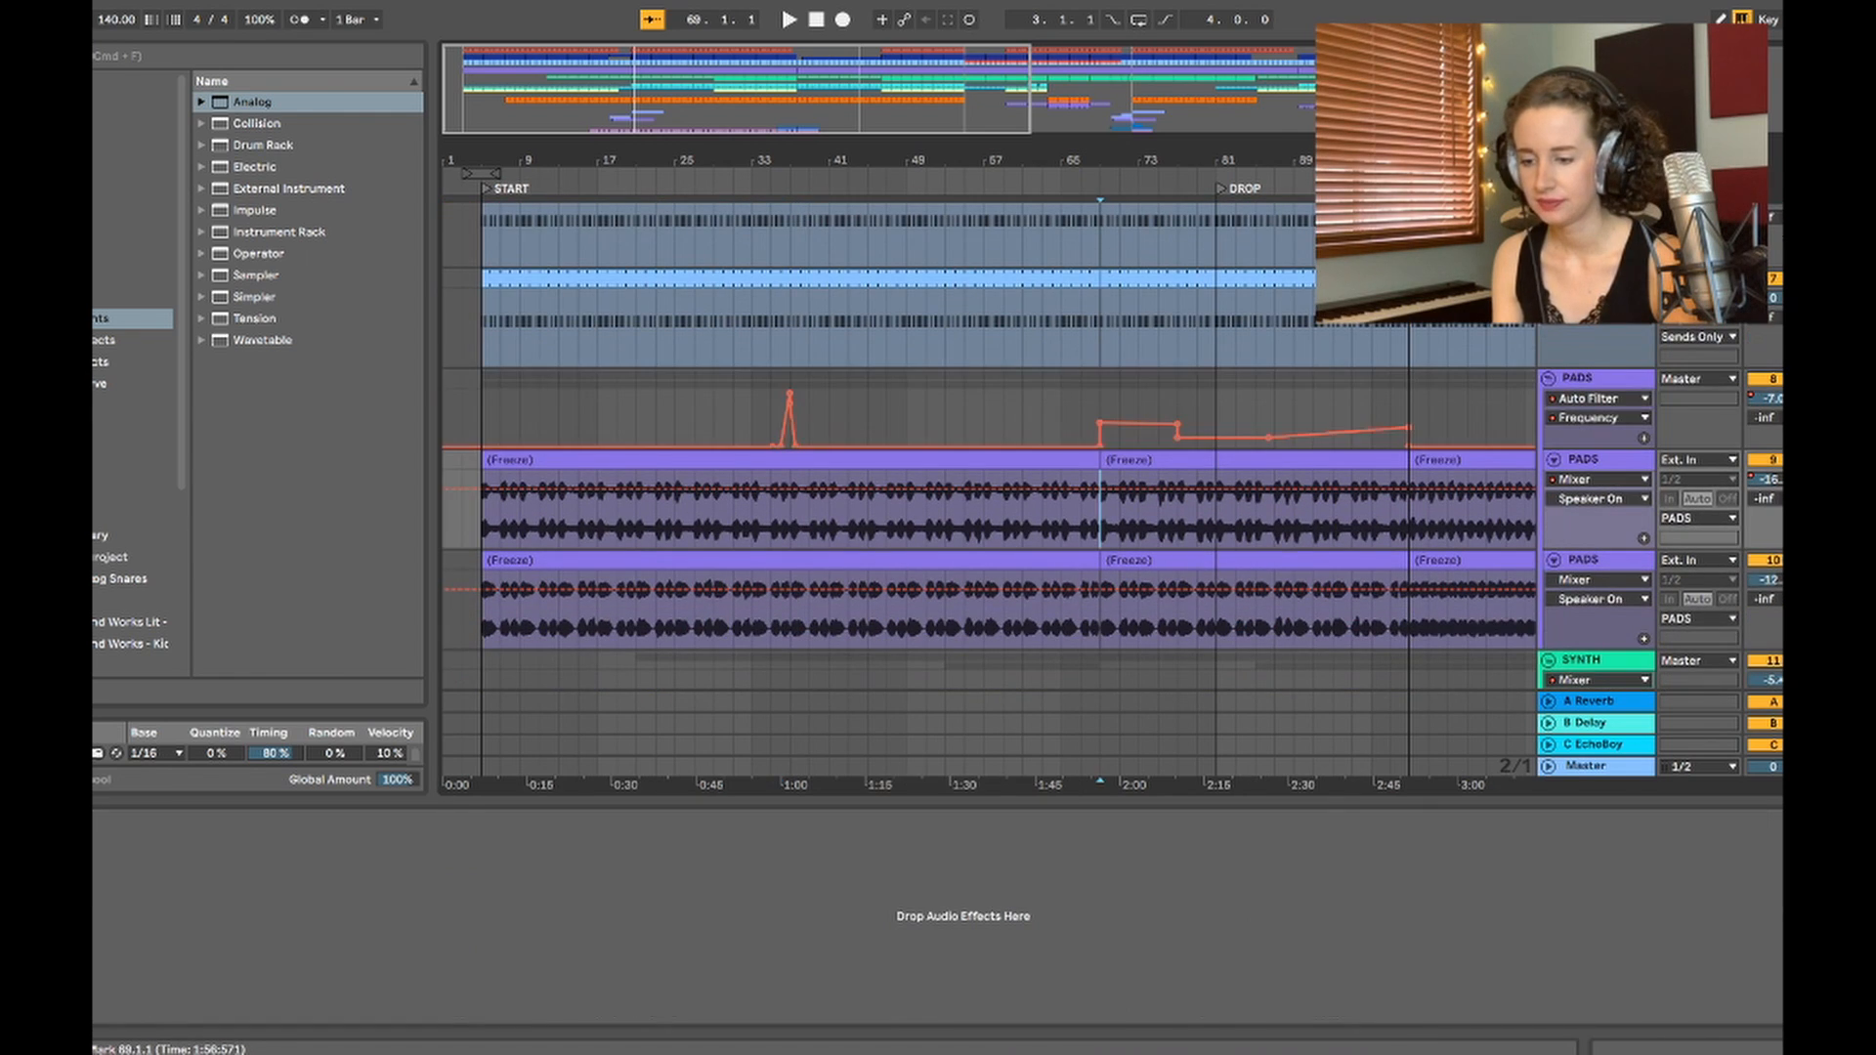
key(space)
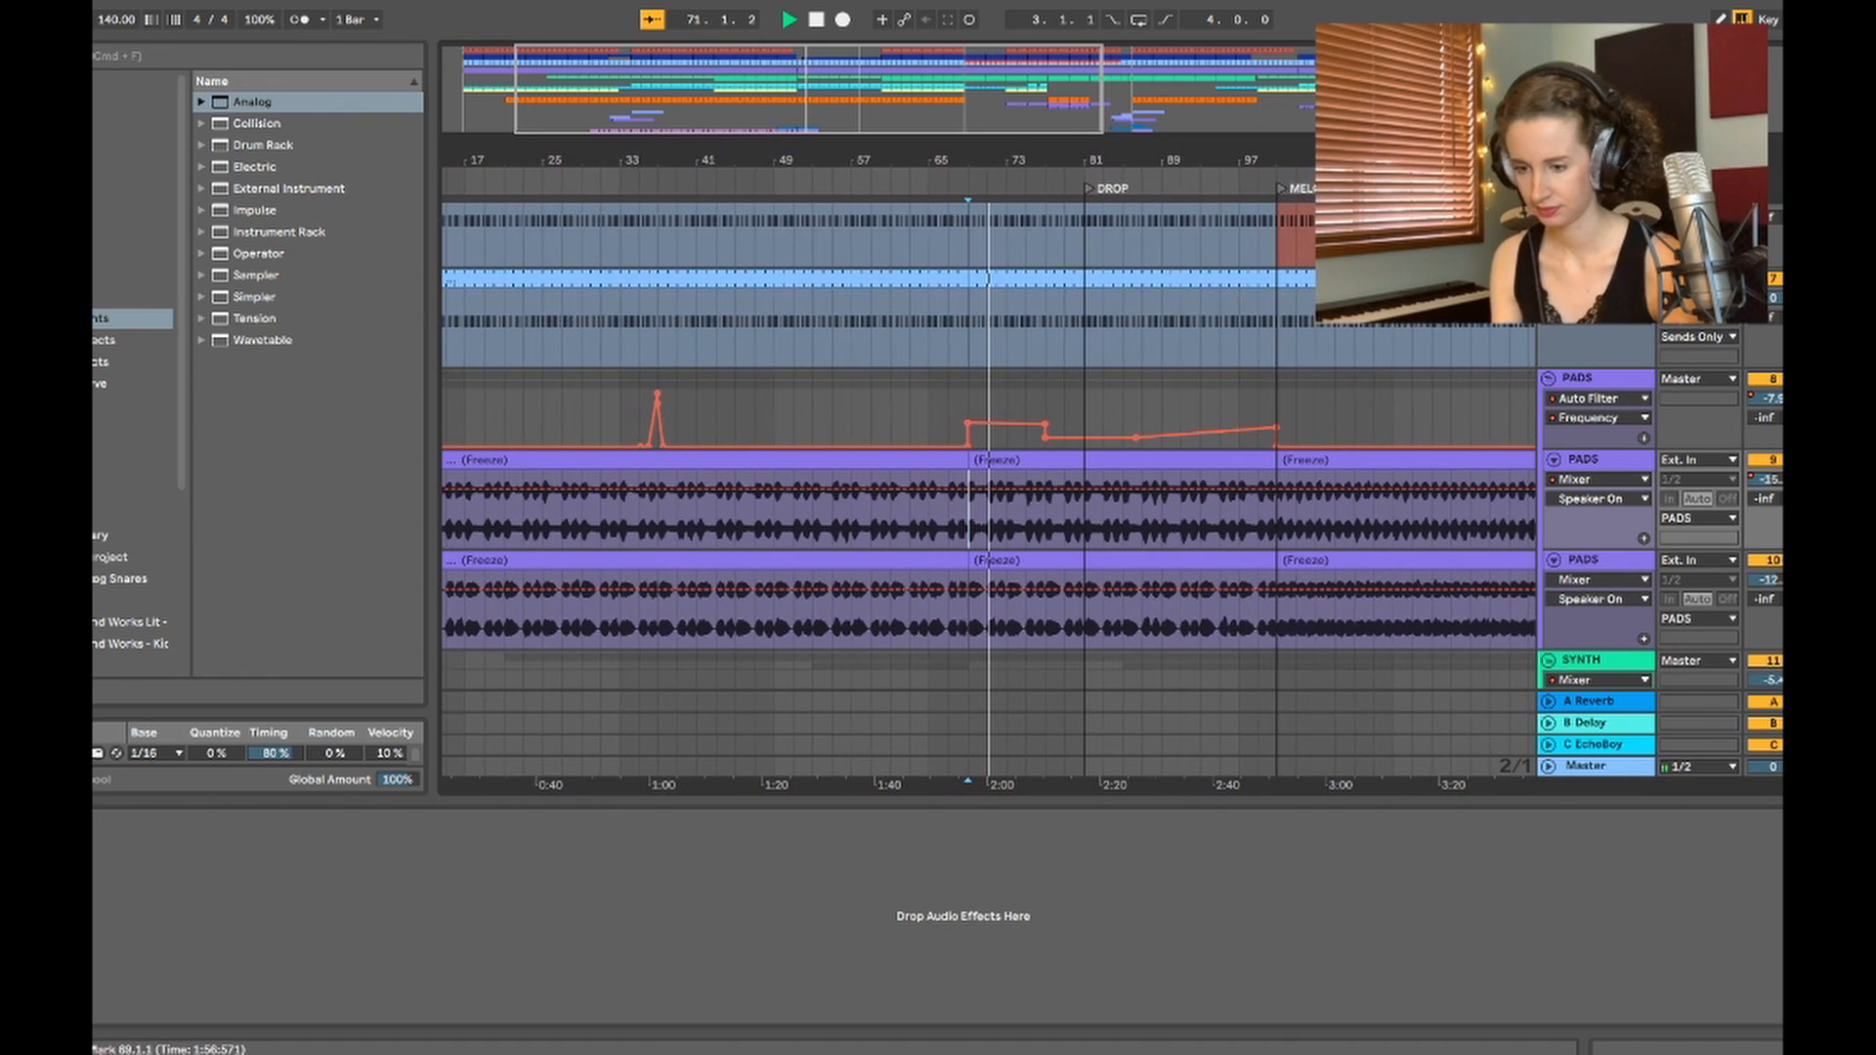
scroll(987, 440, up, 4)
scroll(987, 440, up, 3)
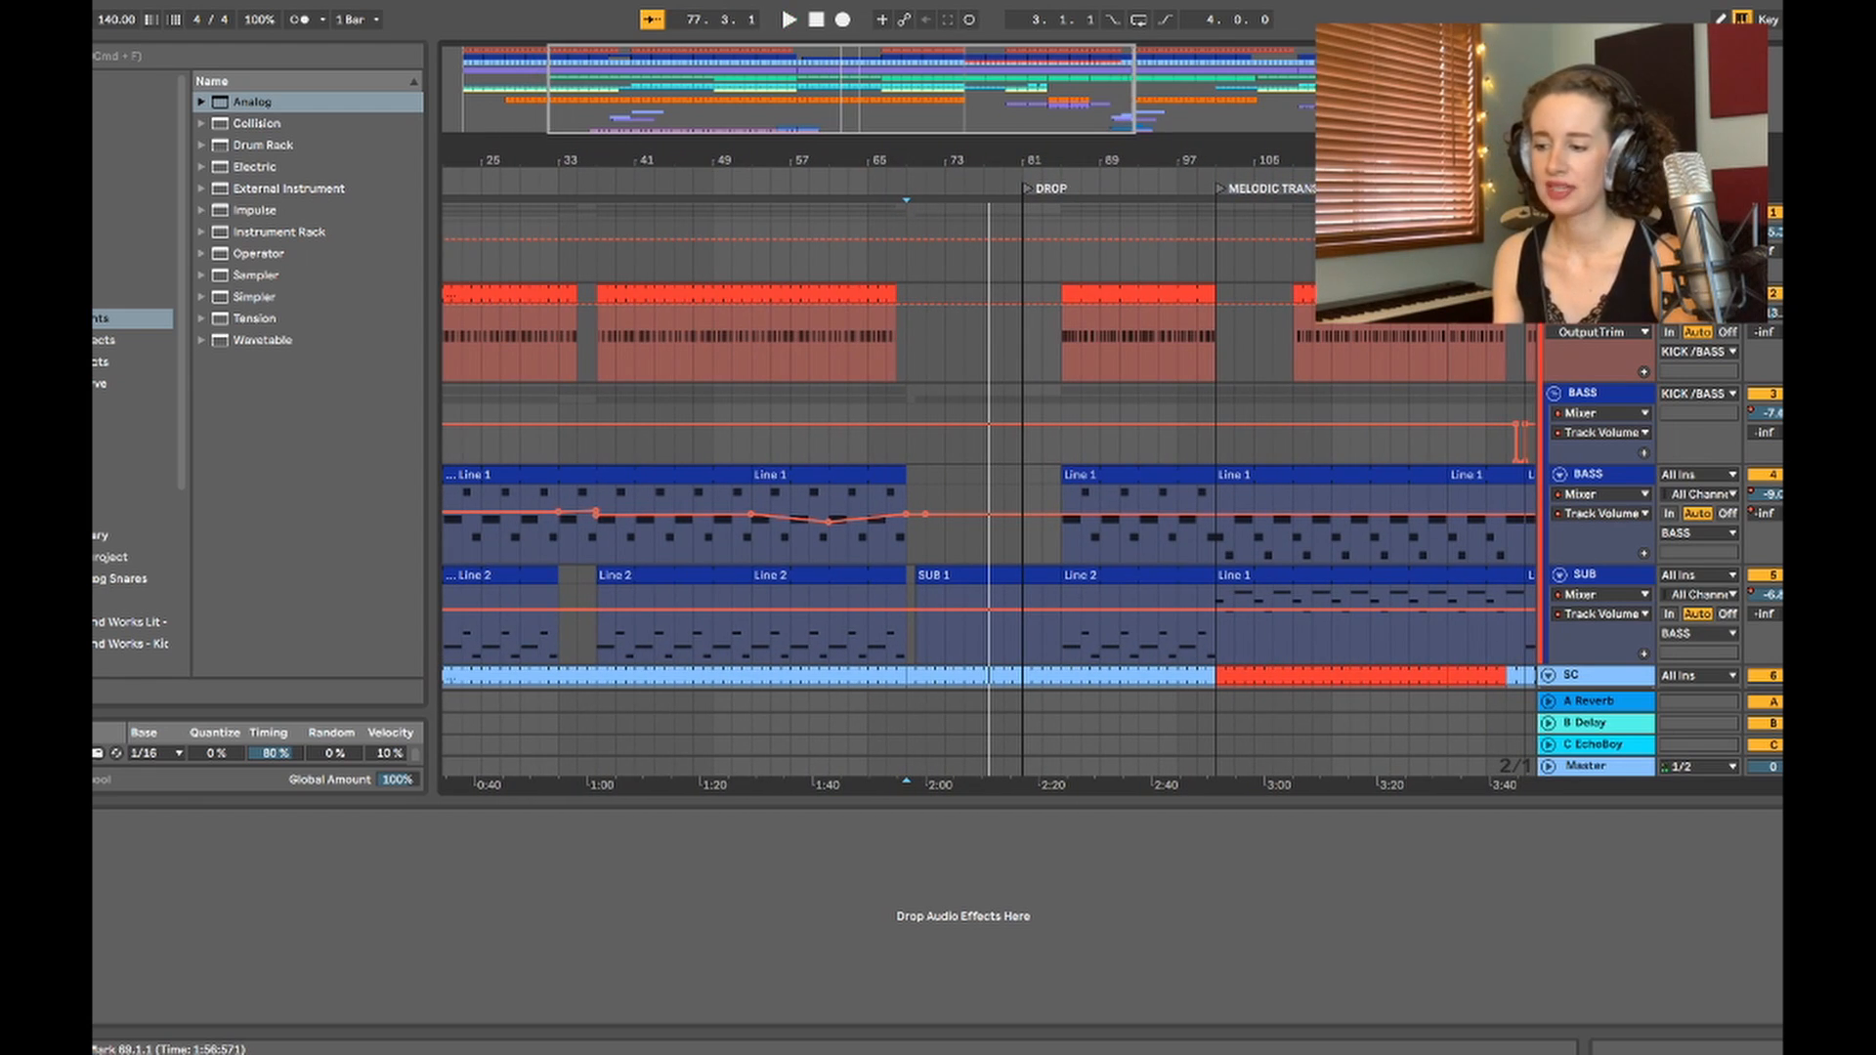
Step: Check where the KICK and BASS clips end before the breakdown, and move the DROP locator to bar 85 where they restart
click(886, 393)
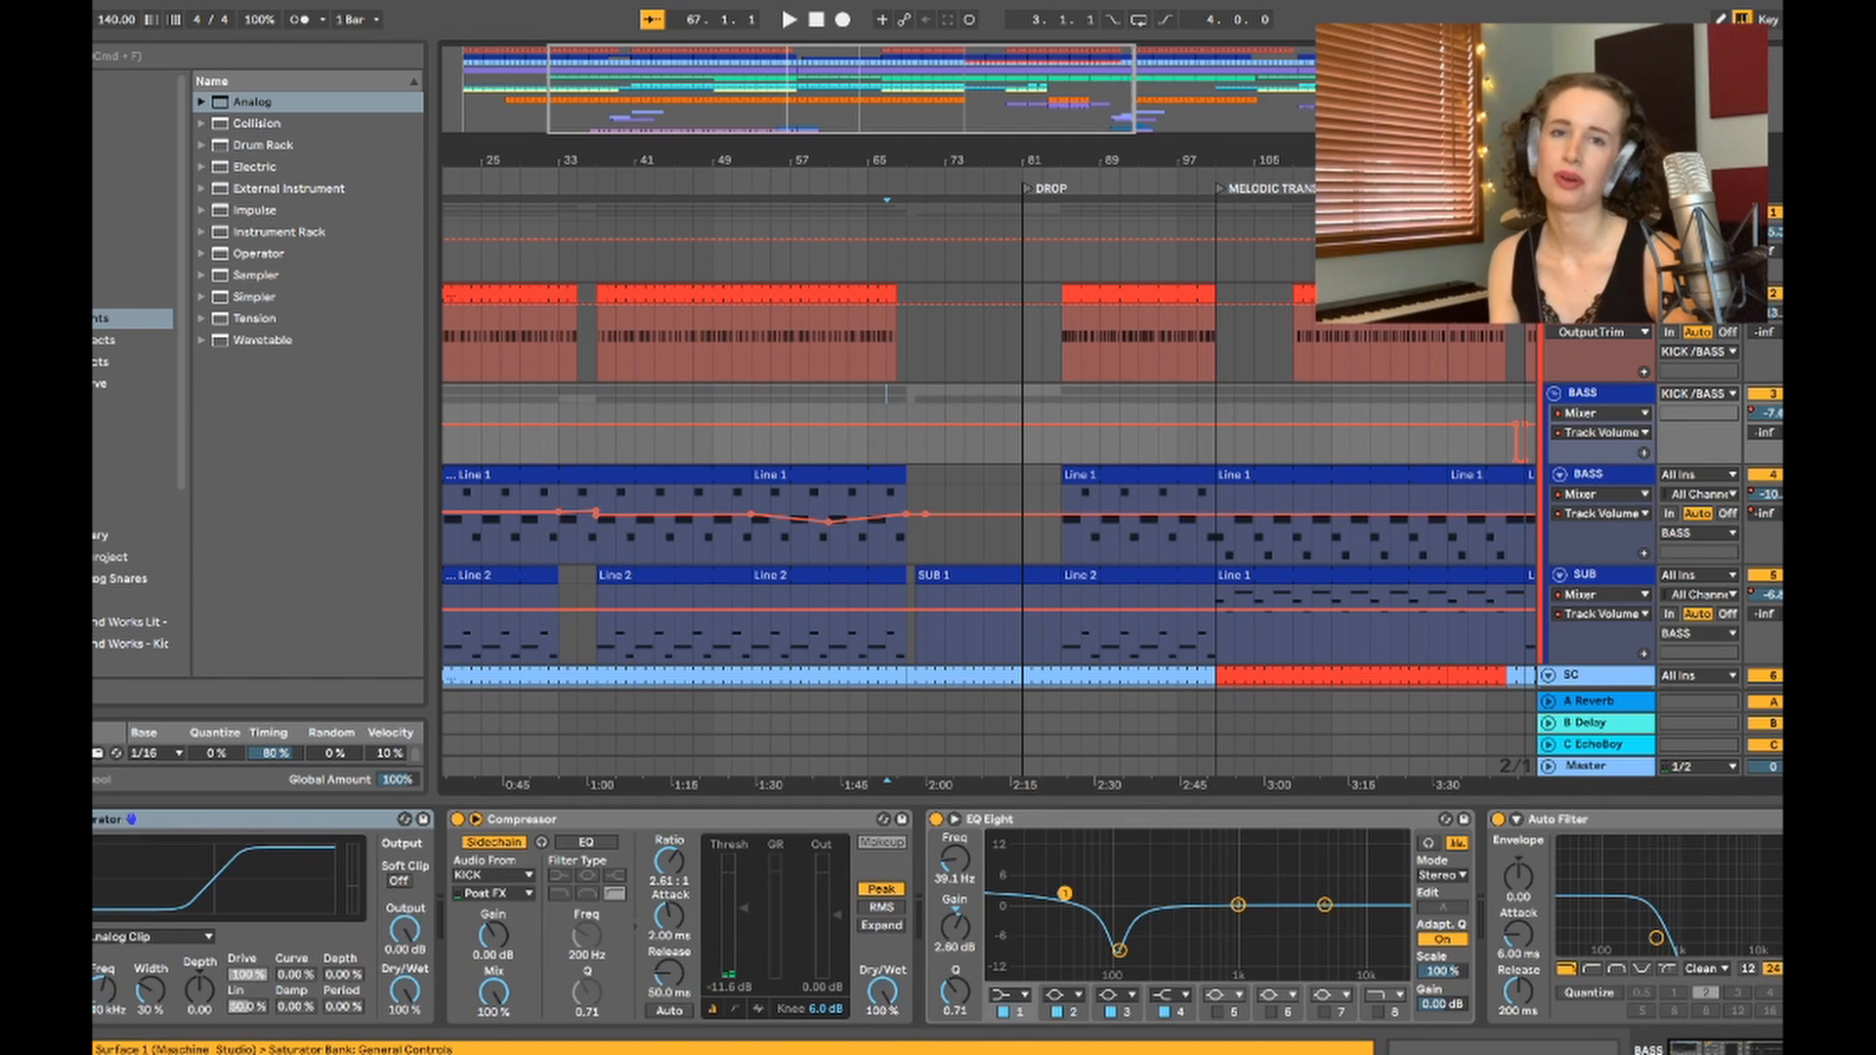
click(880, 294)
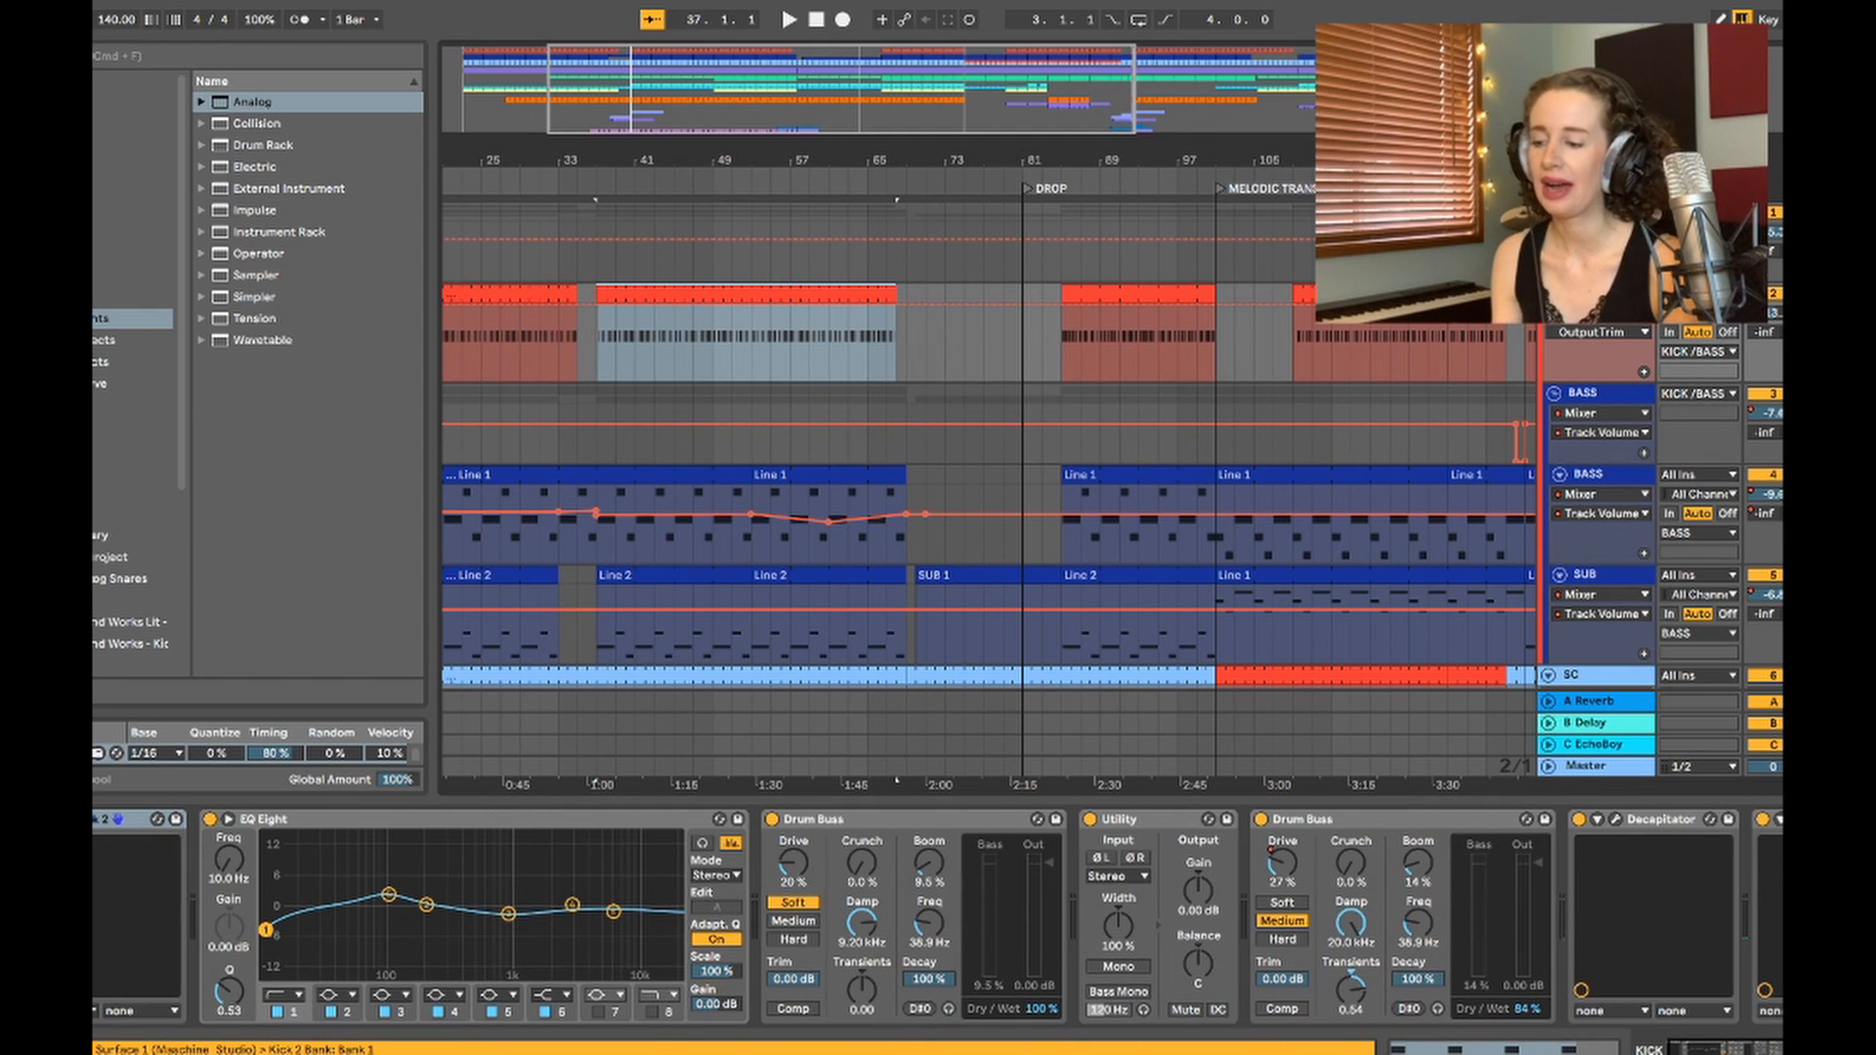
click(907, 393)
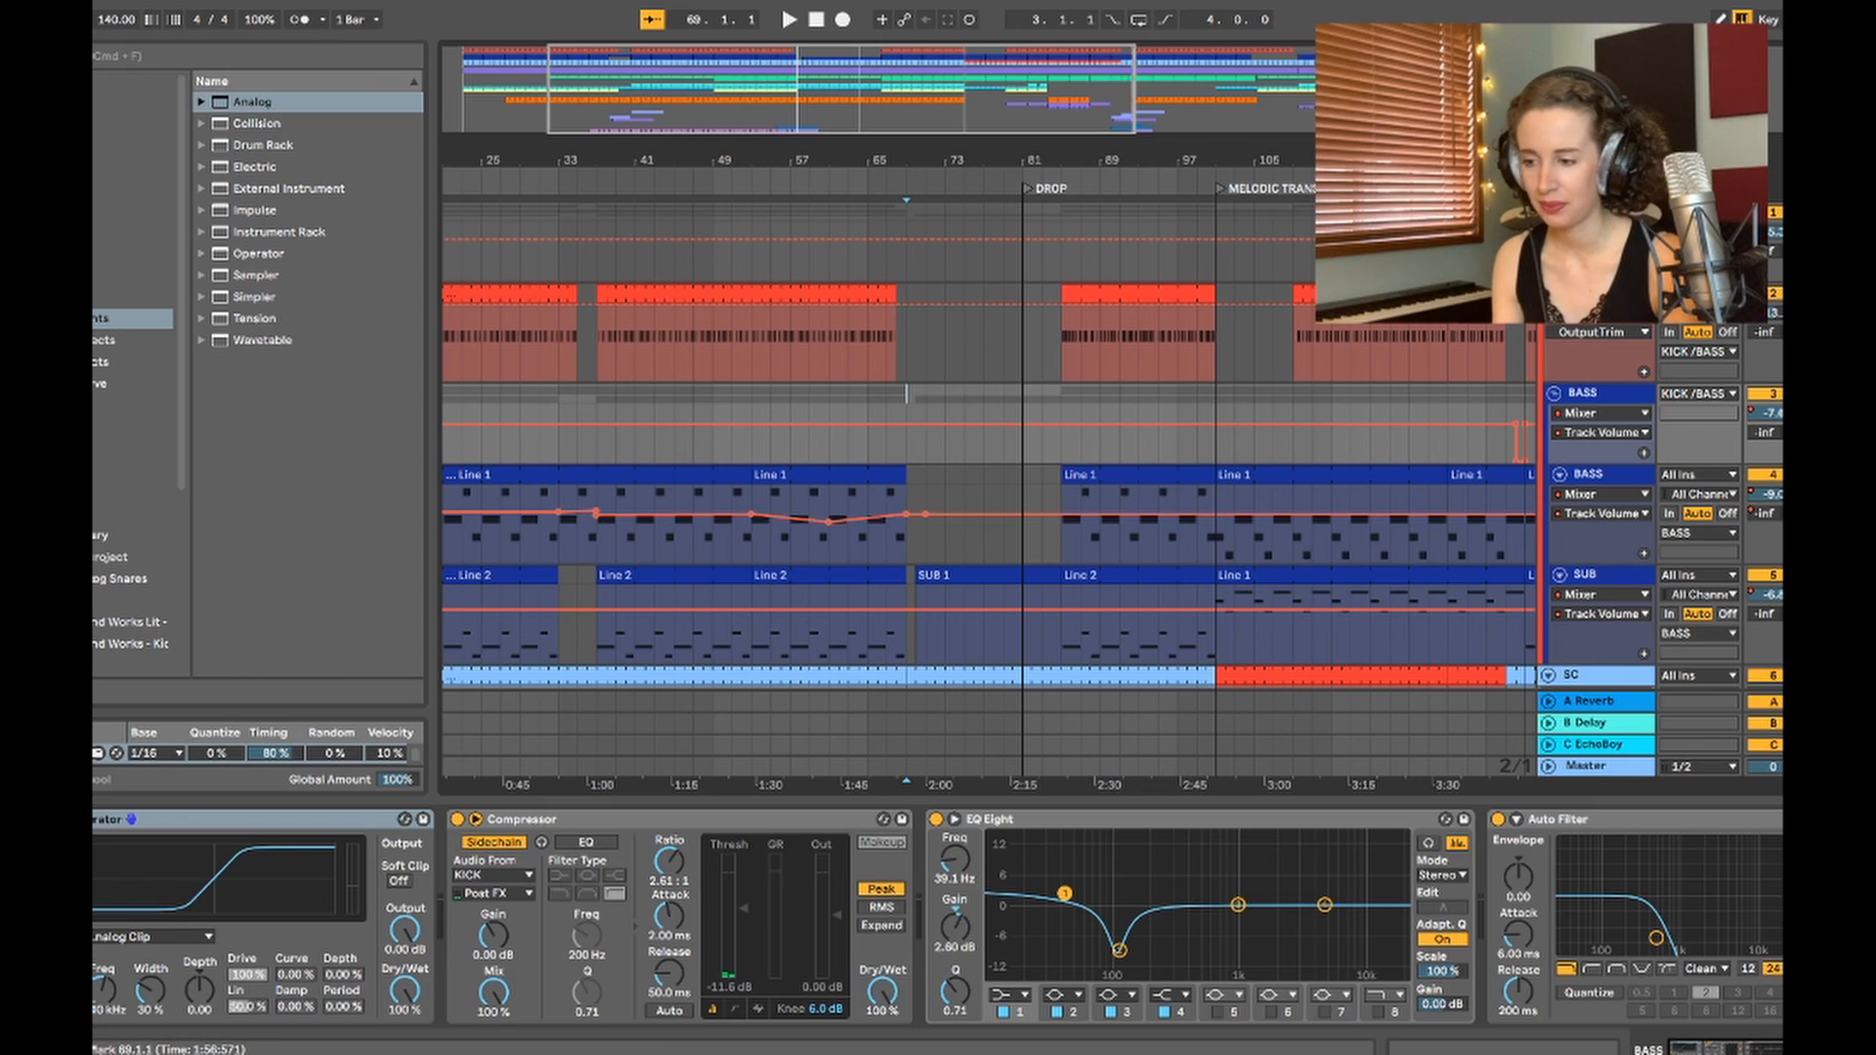
drag(1027, 189, 1066, 189)
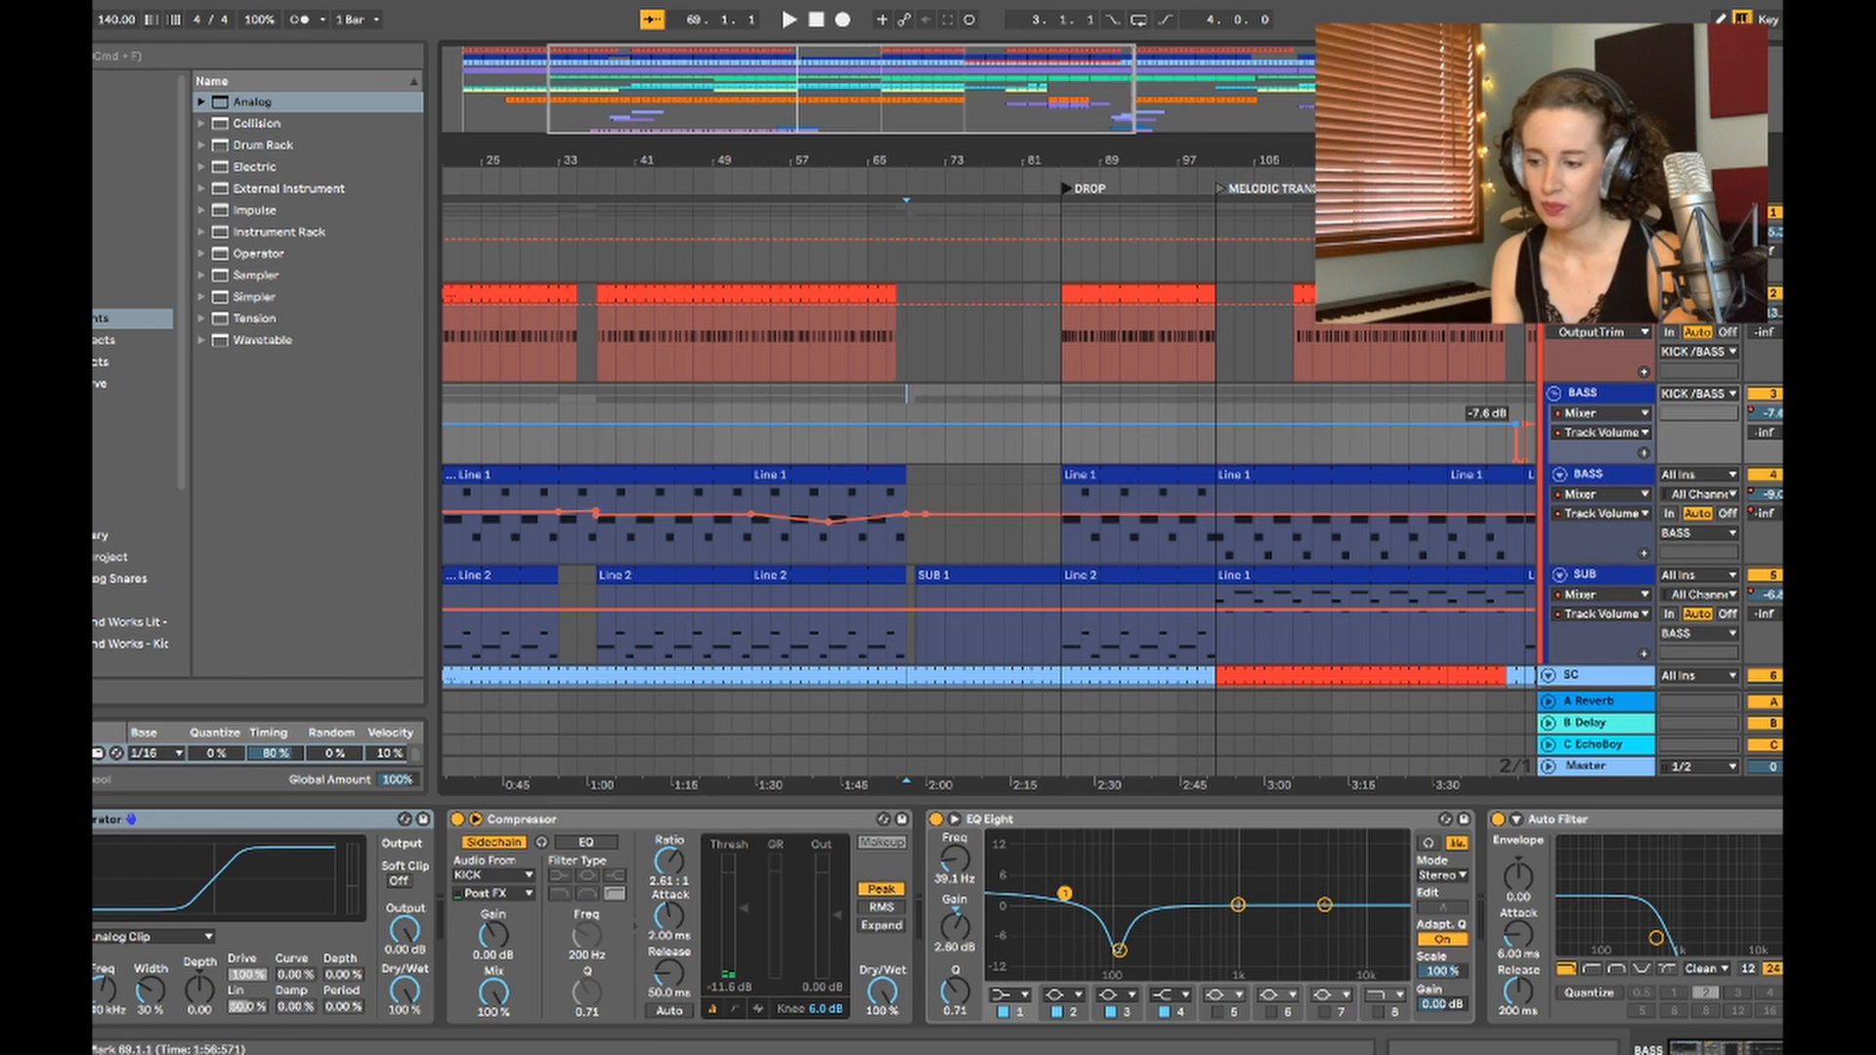
click(1061, 393)
Step: Play from bar 81 into the DROP, viewing the SYNTH and PERC tracks, and stop around bar 89
click(1023, 392)
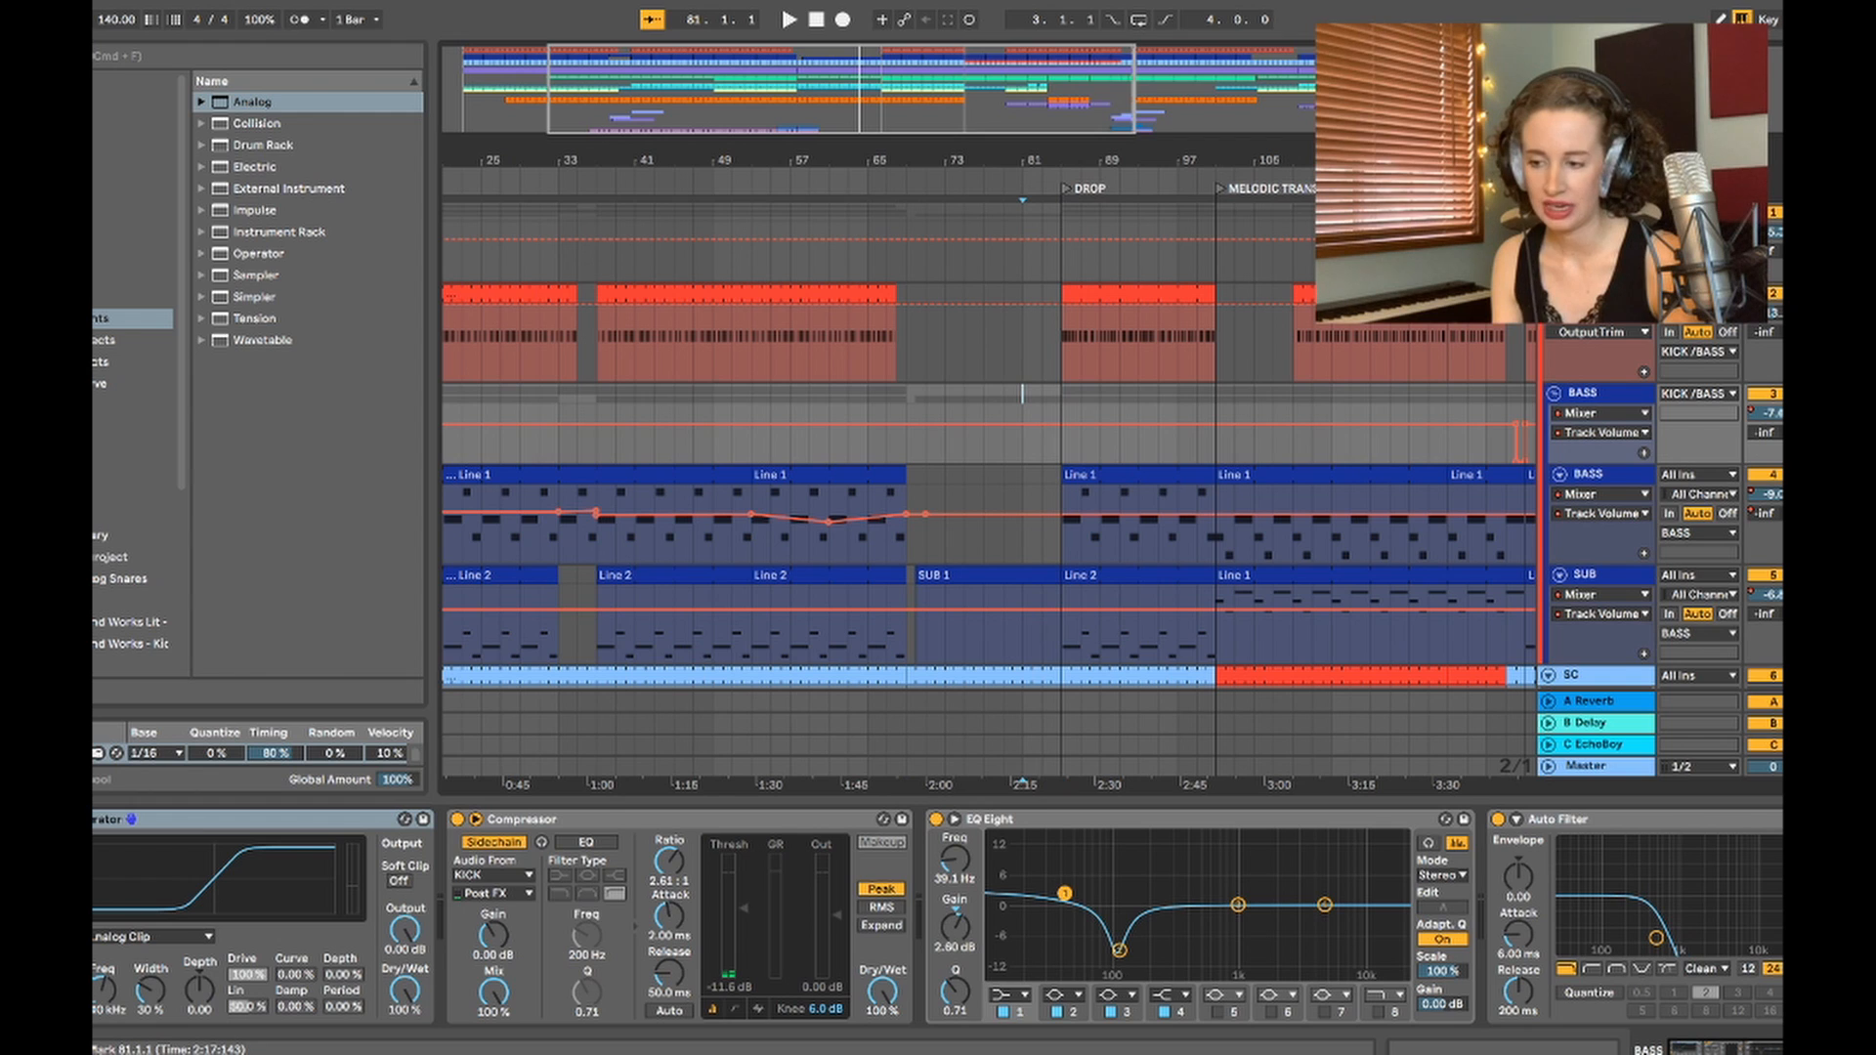
key(space)
scroll(1023, 392, down, 4)
scroll(987, 479, down, 15)
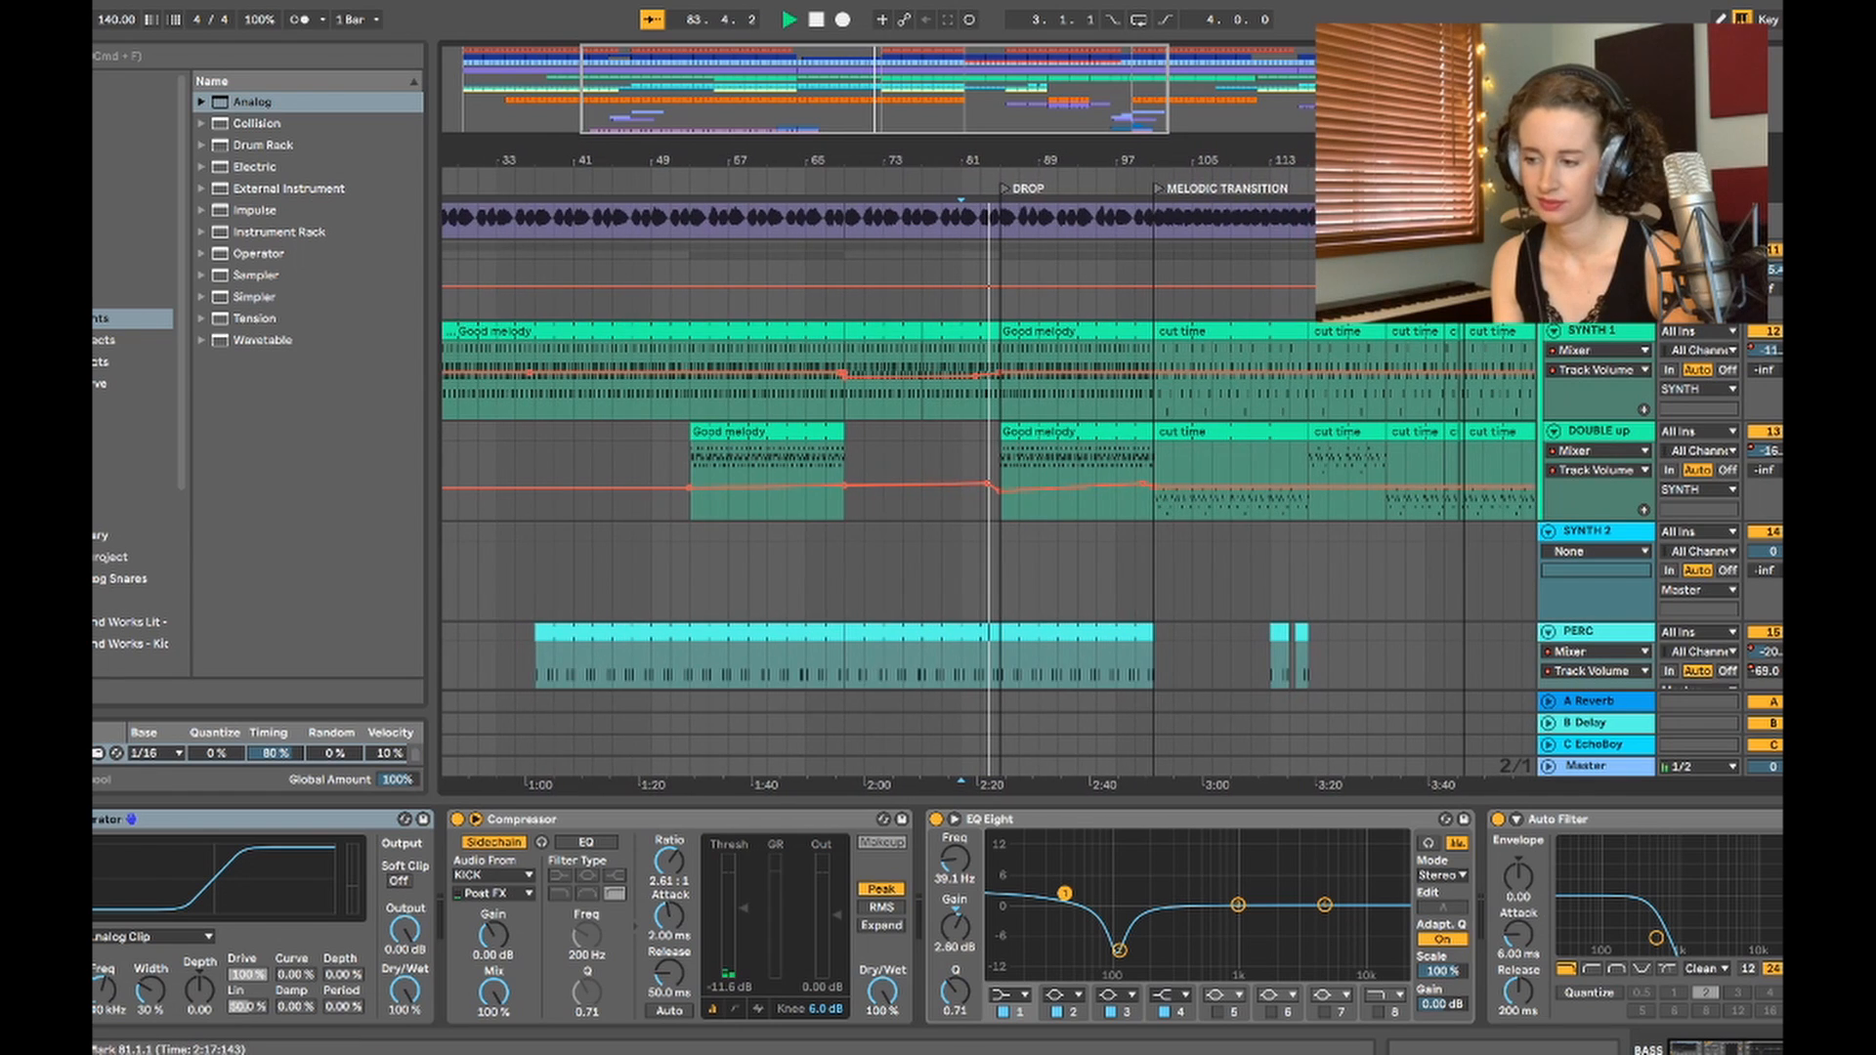
scroll(948, 395, up, 12)
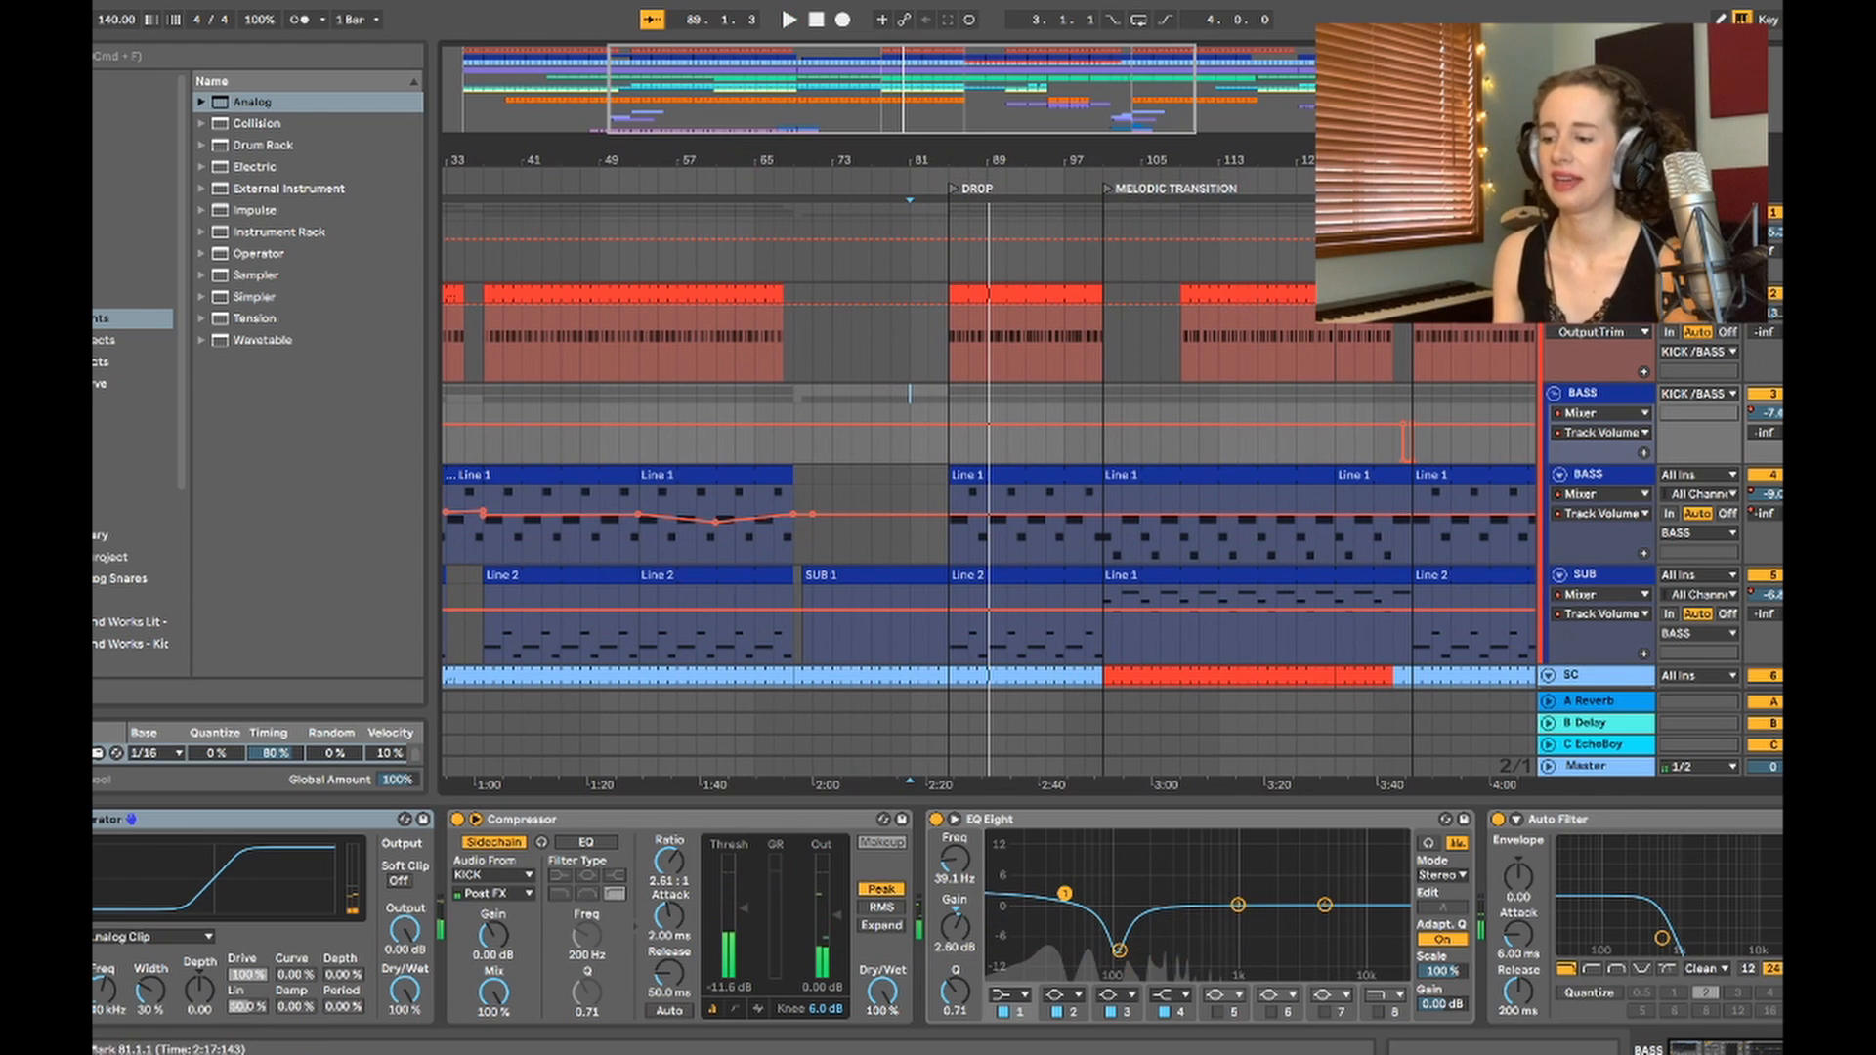
Step: Open the KICK clip that starts at the DROP in the note editor and enlarge the editor
click(1025, 294)
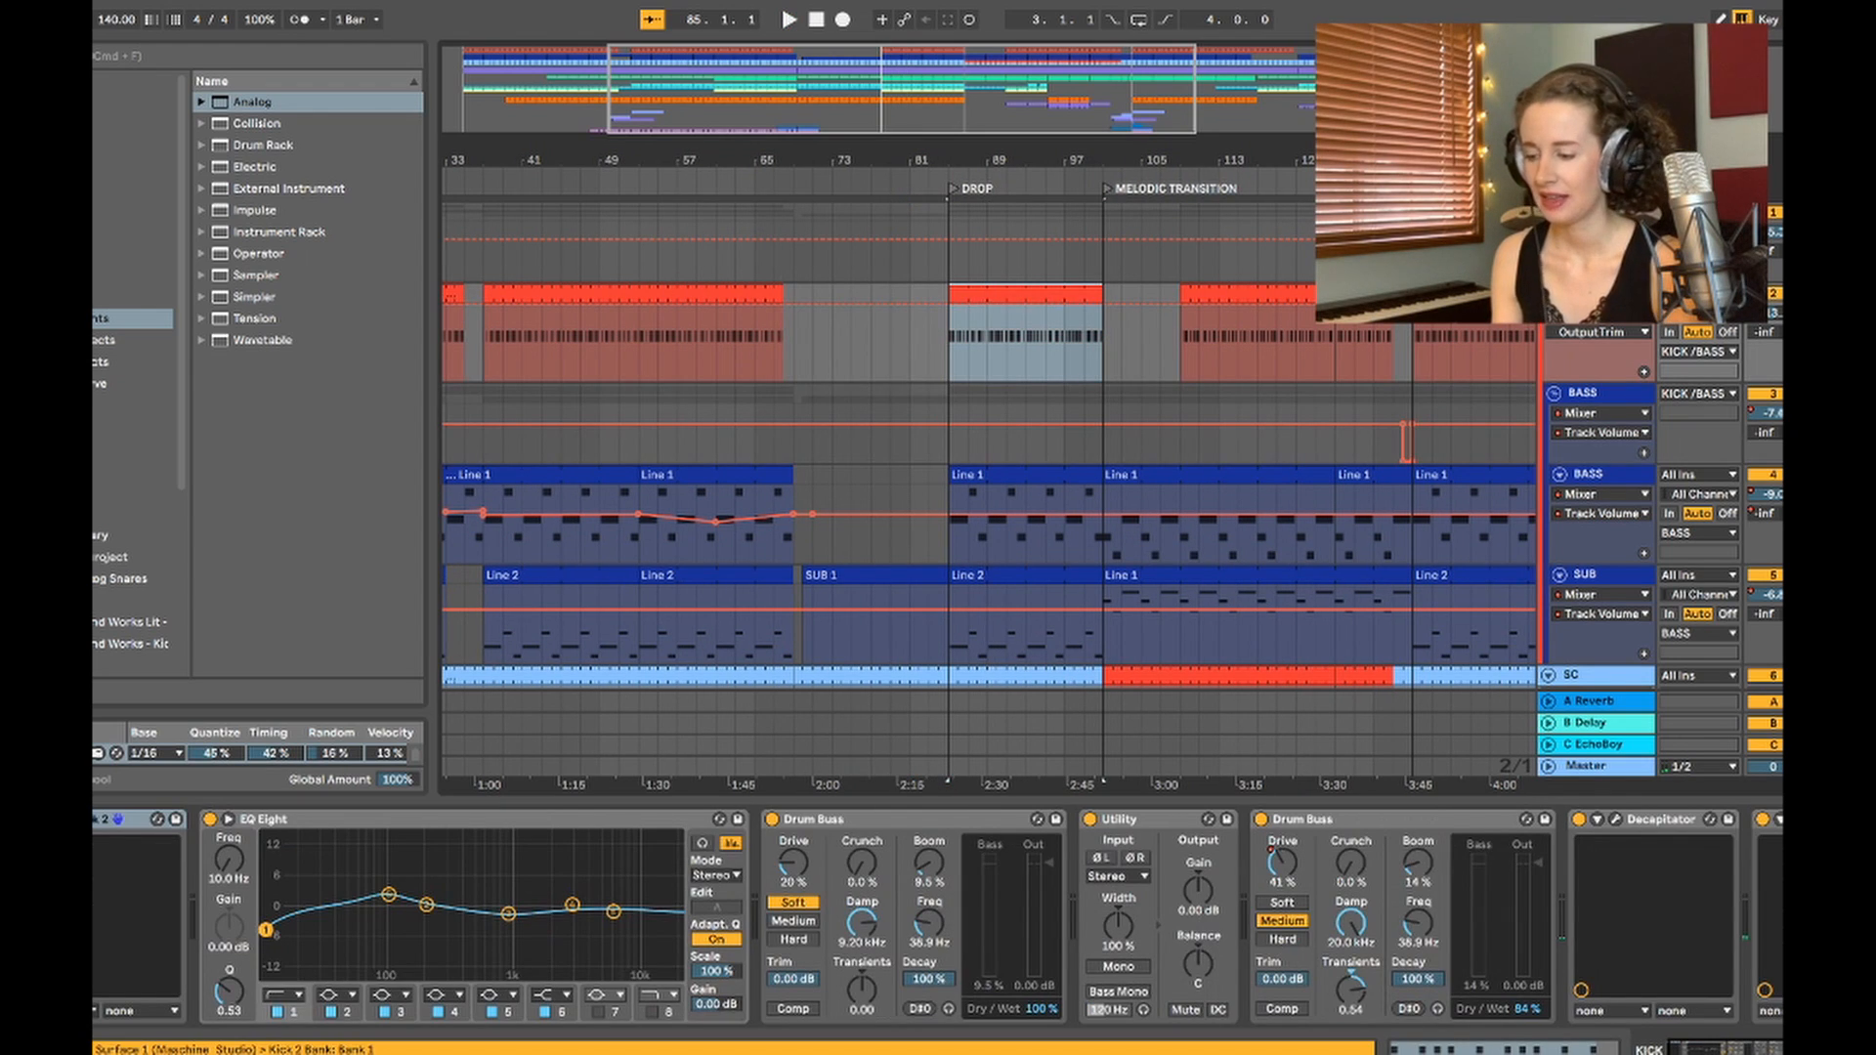
double_click(1026, 295)
drag(938, 801, 938, 661)
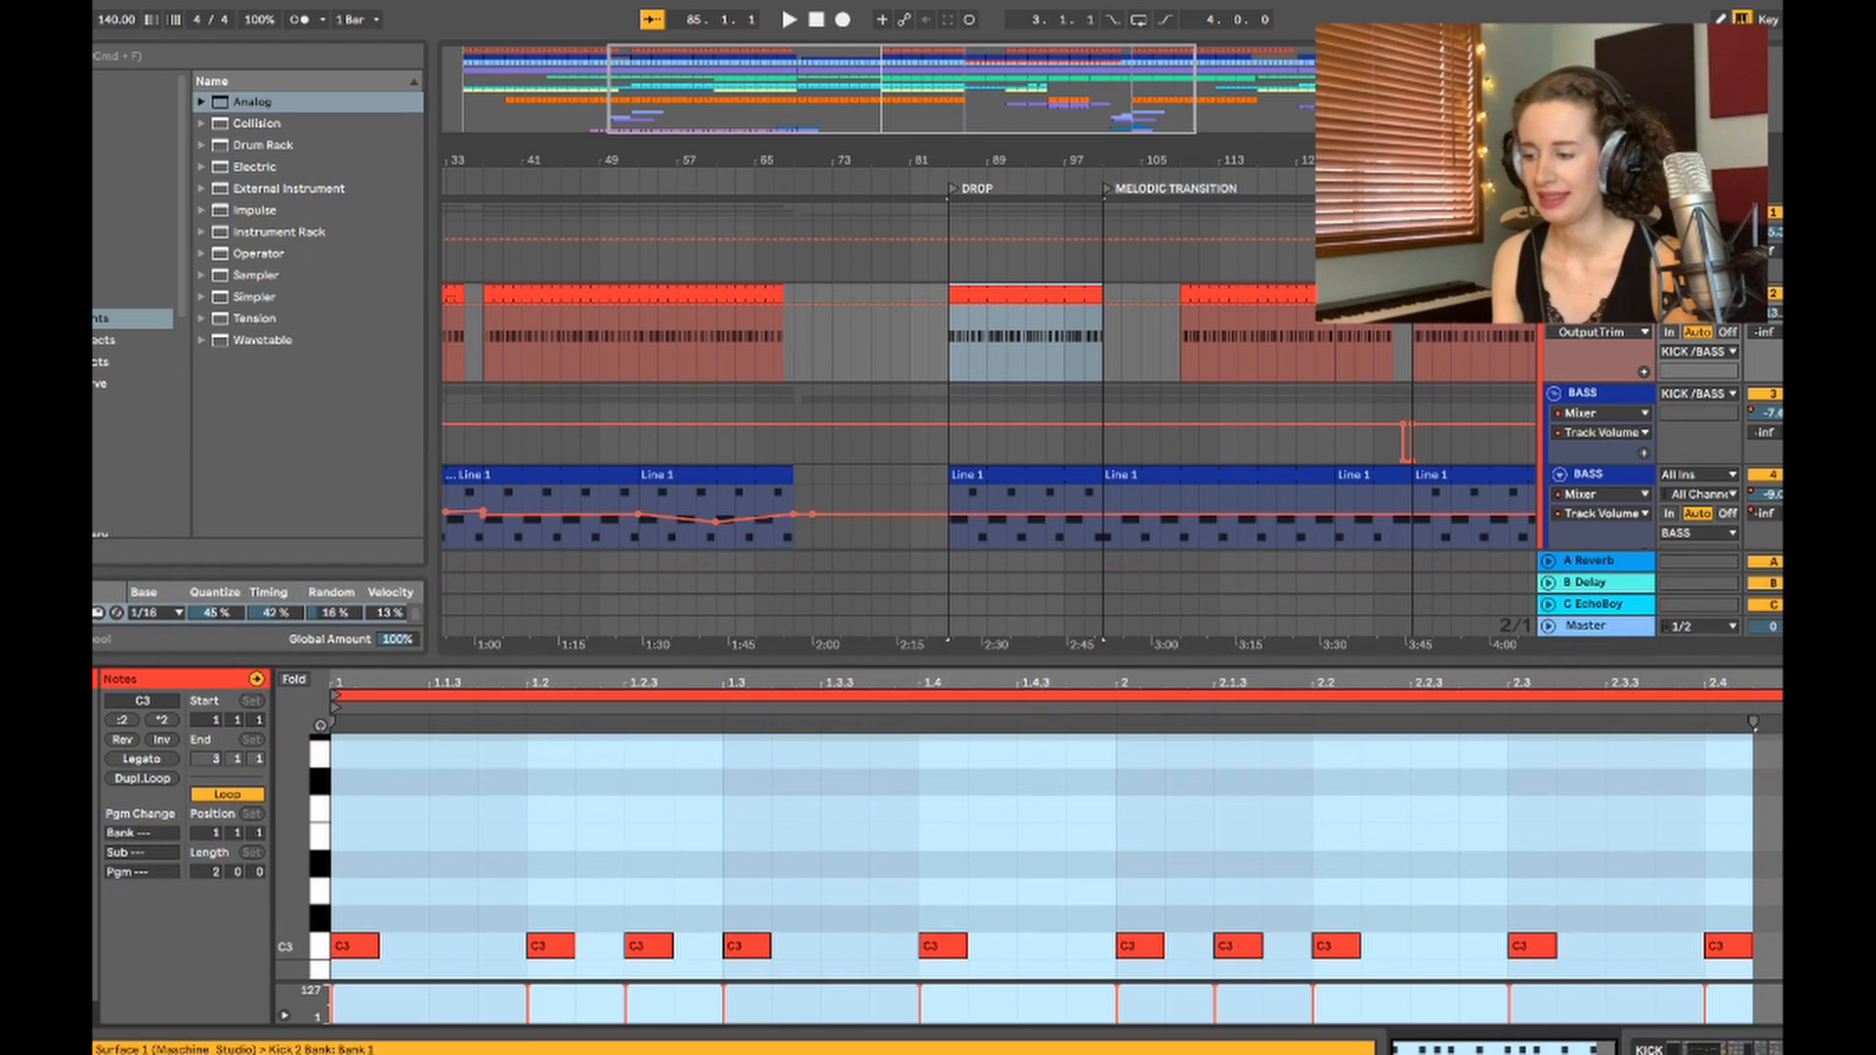
Step: Display the notes of the KICK clip starting at bar 37 in a taller editor and select its pattern from beat 1 to 1.4.2
click(633, 294)
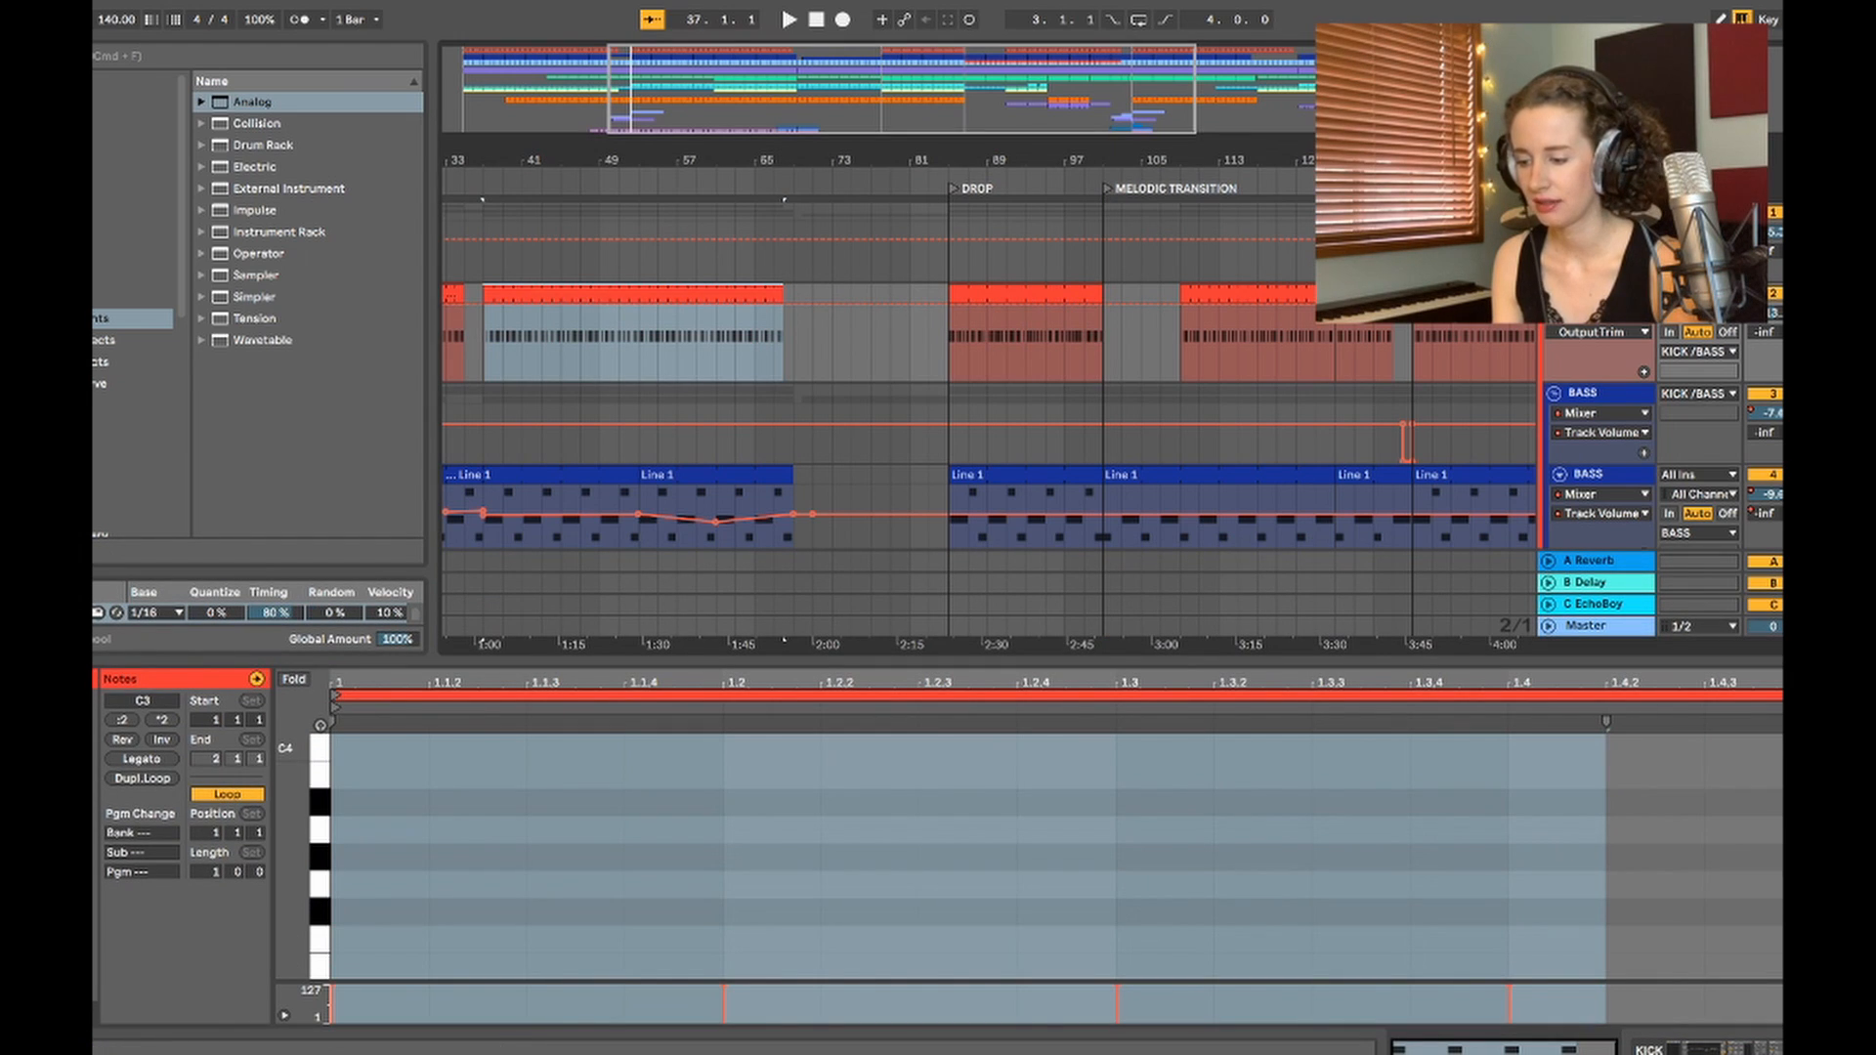
drag(784, 641, 784, 391)
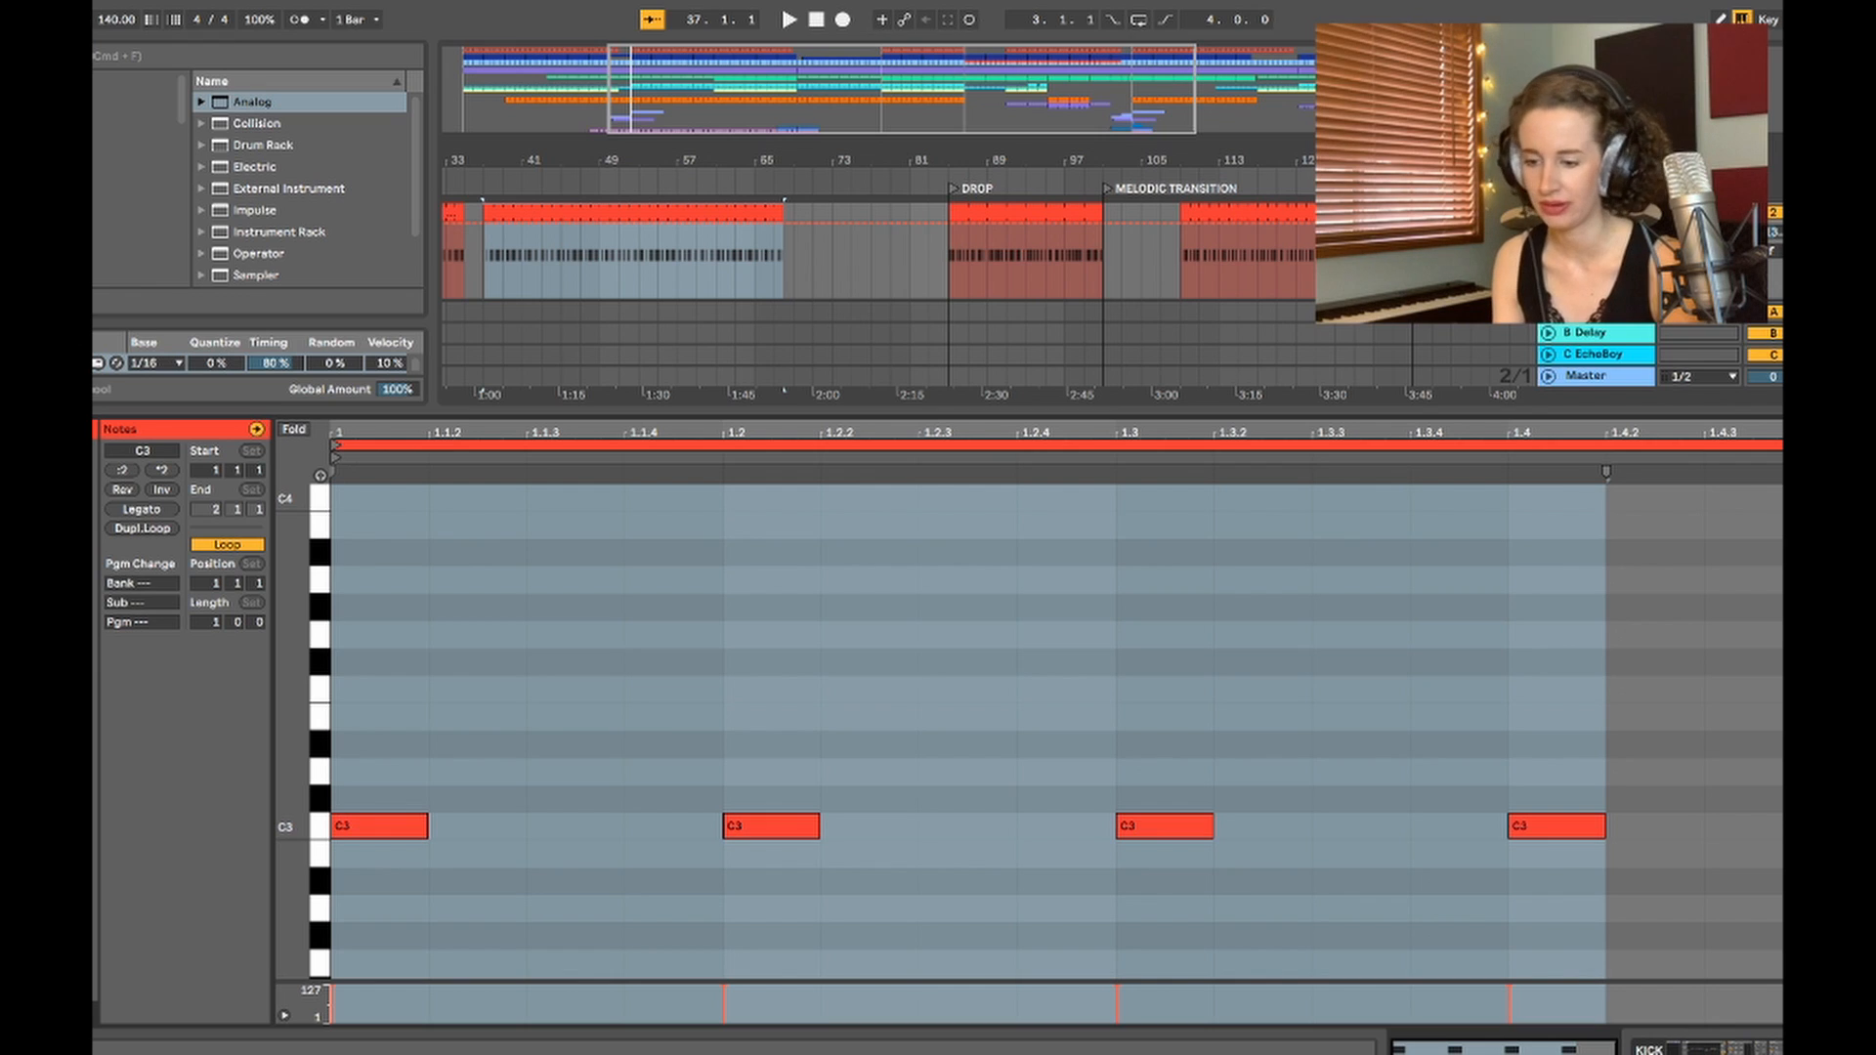
drag(1607, 772, 334, 855)
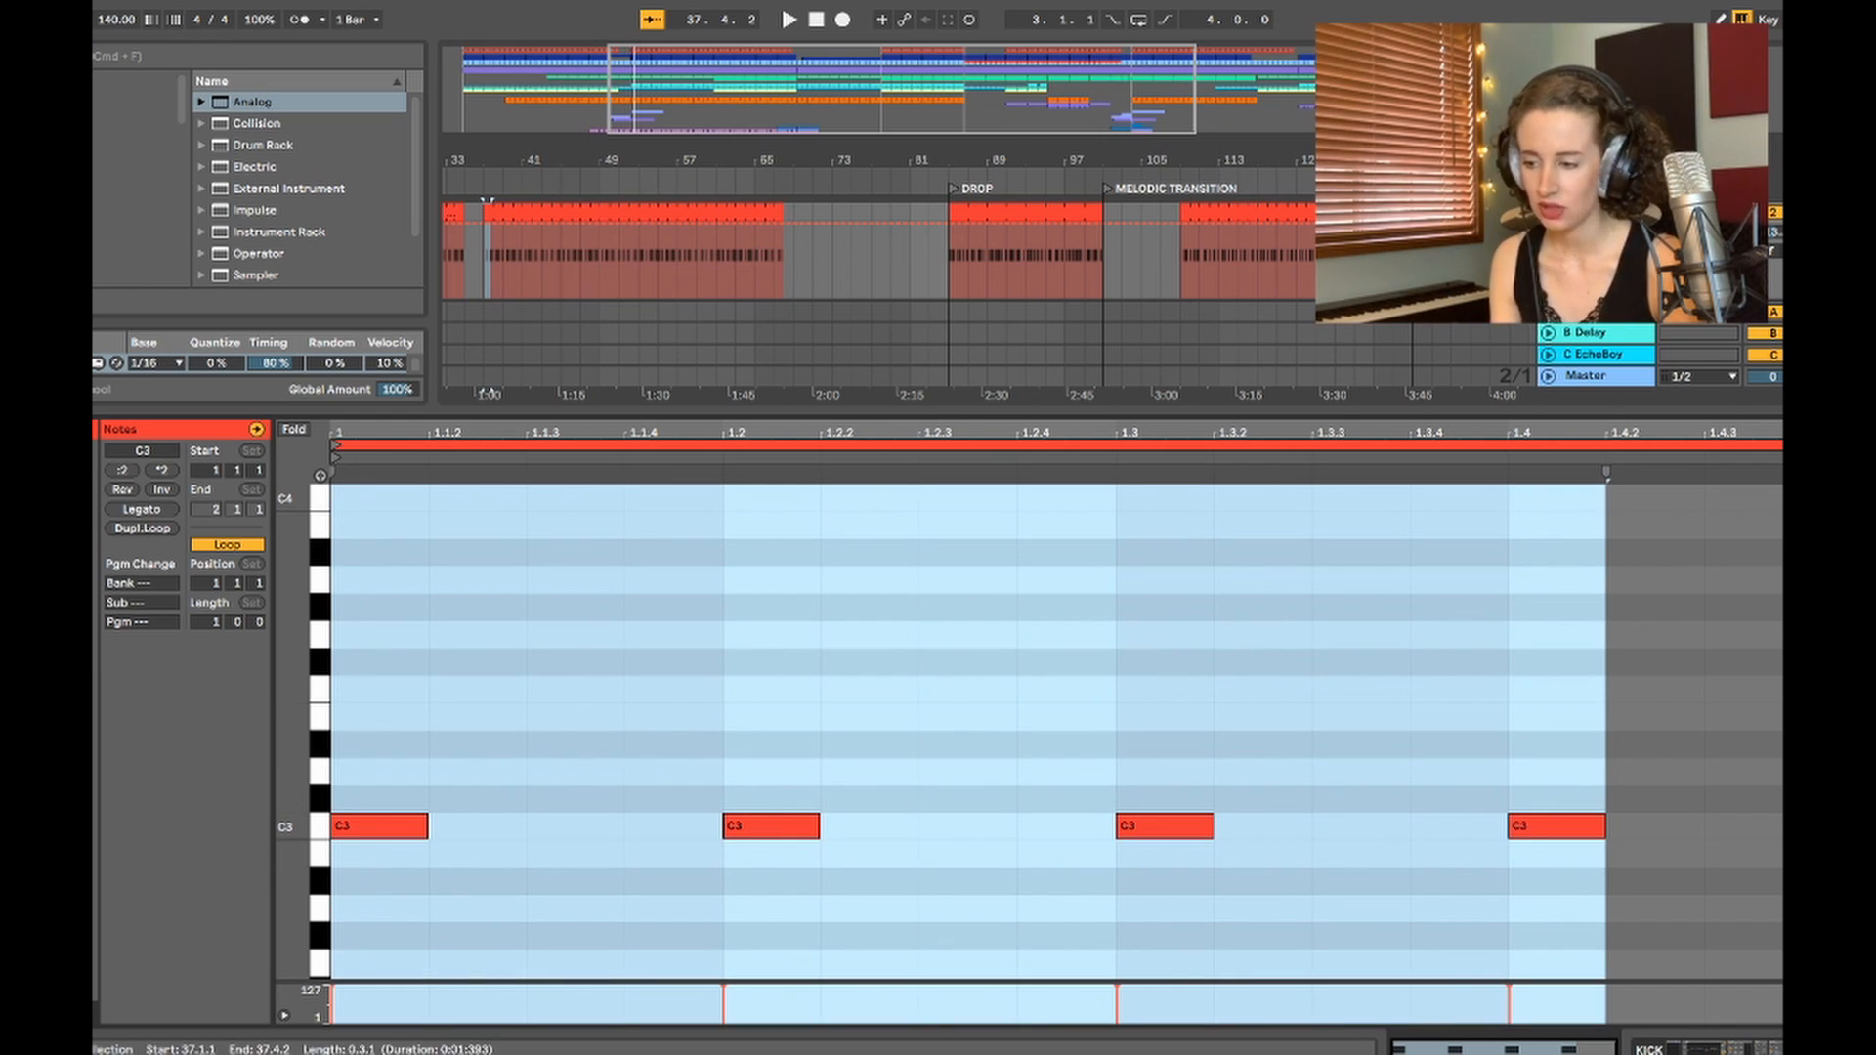
Step: Return to the KICK clip at the DROP and examine its notes at 1.2.3, 2.1.3 and 2.2
click(1026, 213)
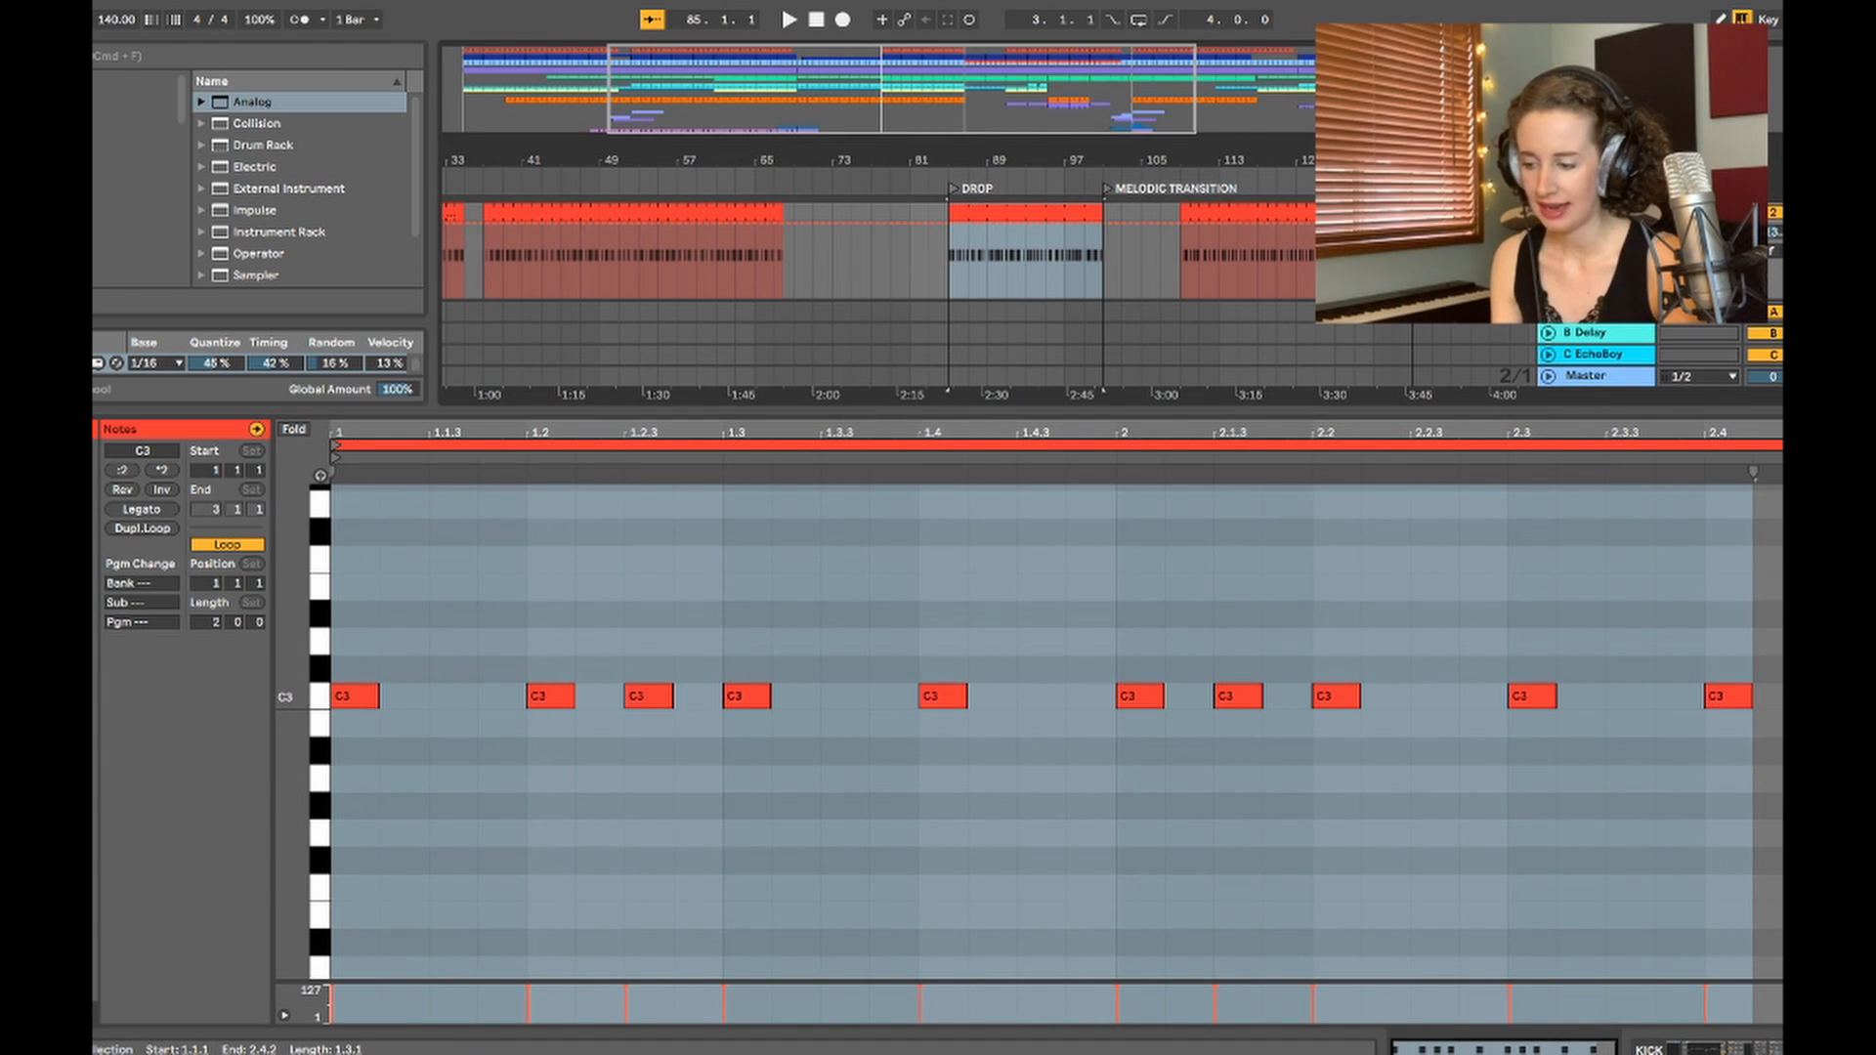
click(625, 642)
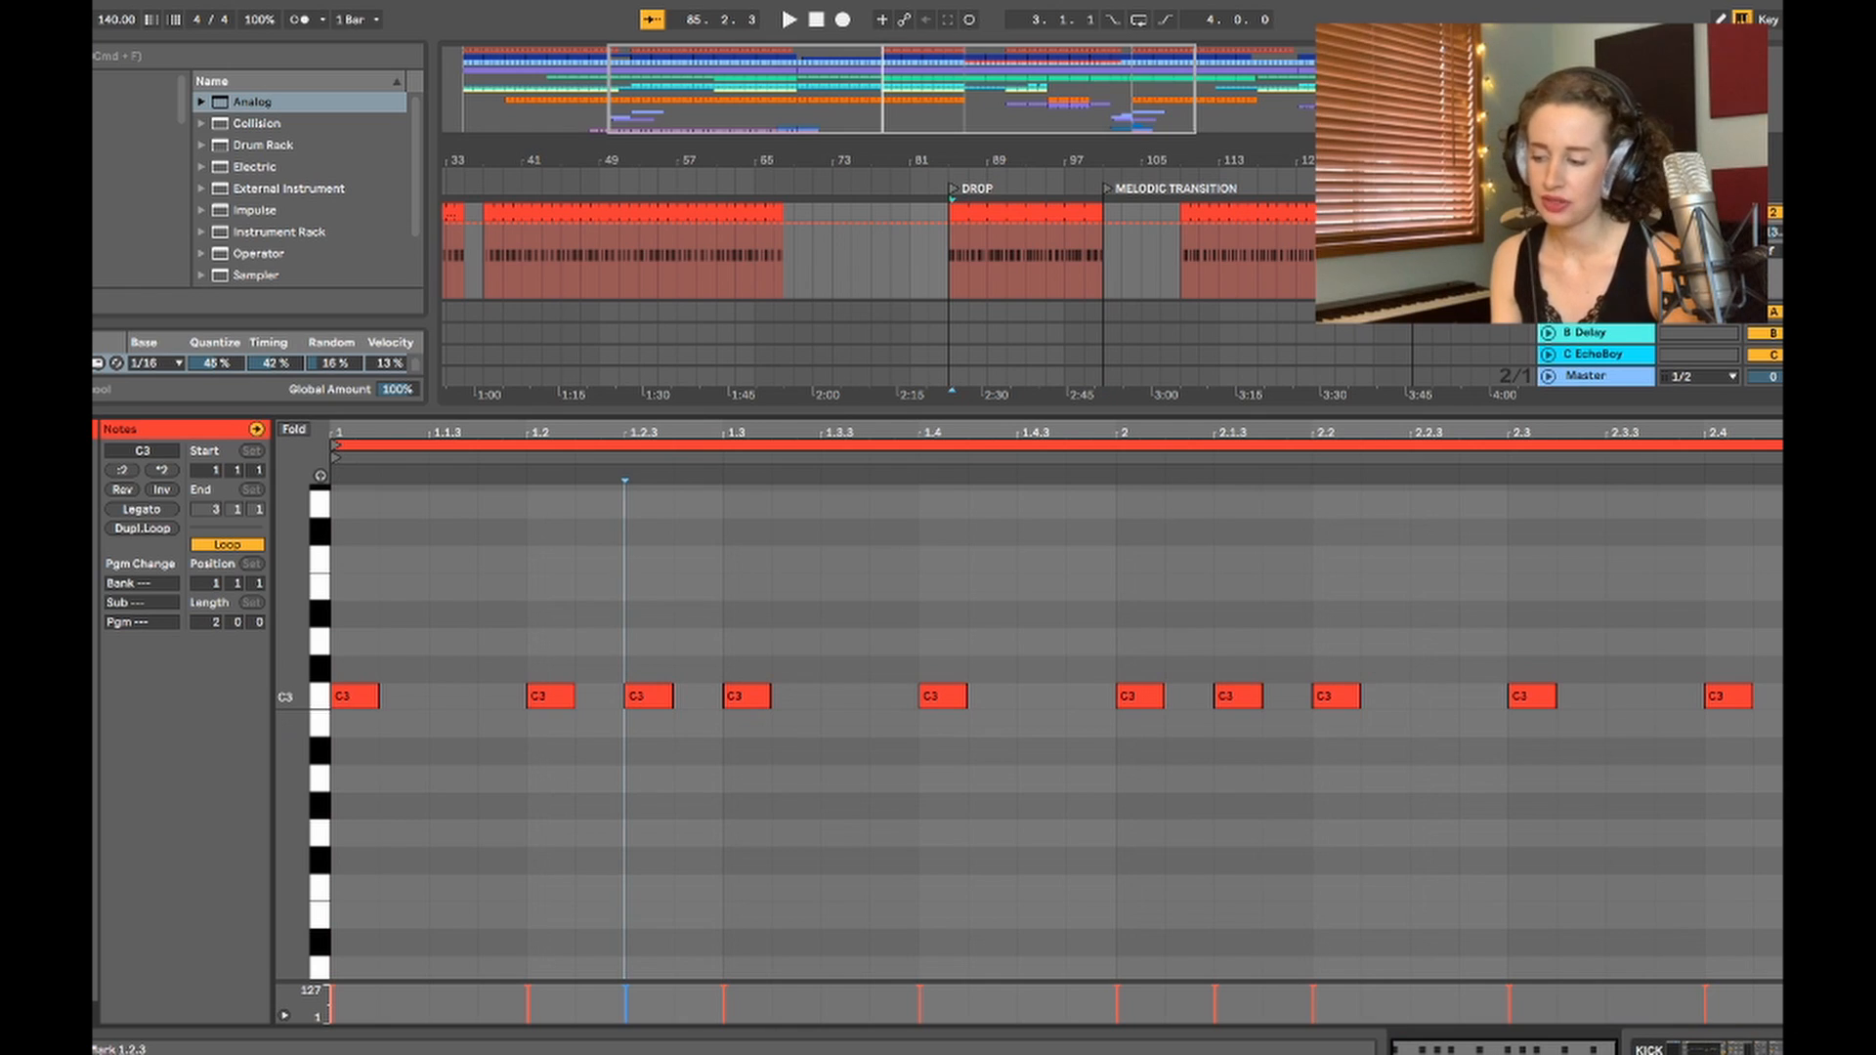
click(648, 696)
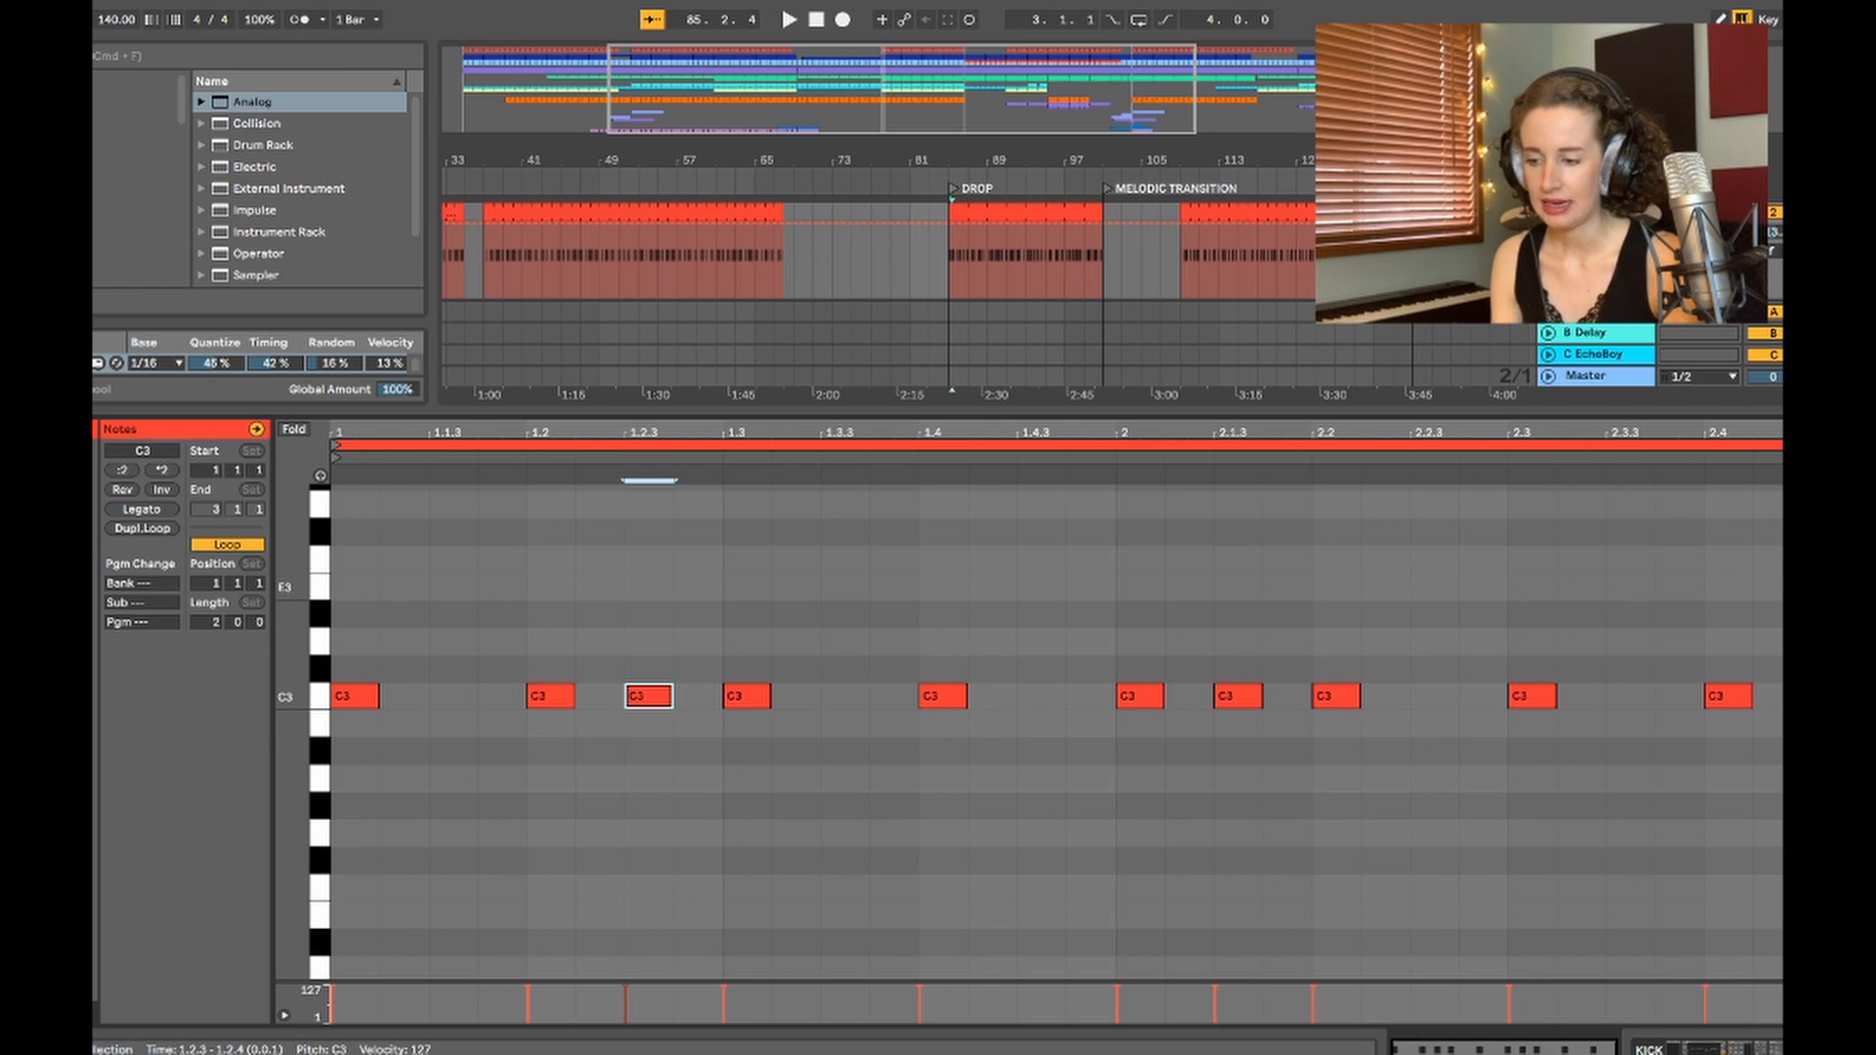
click(1117, 532)
click(1236, 696)
click(1335, 697)
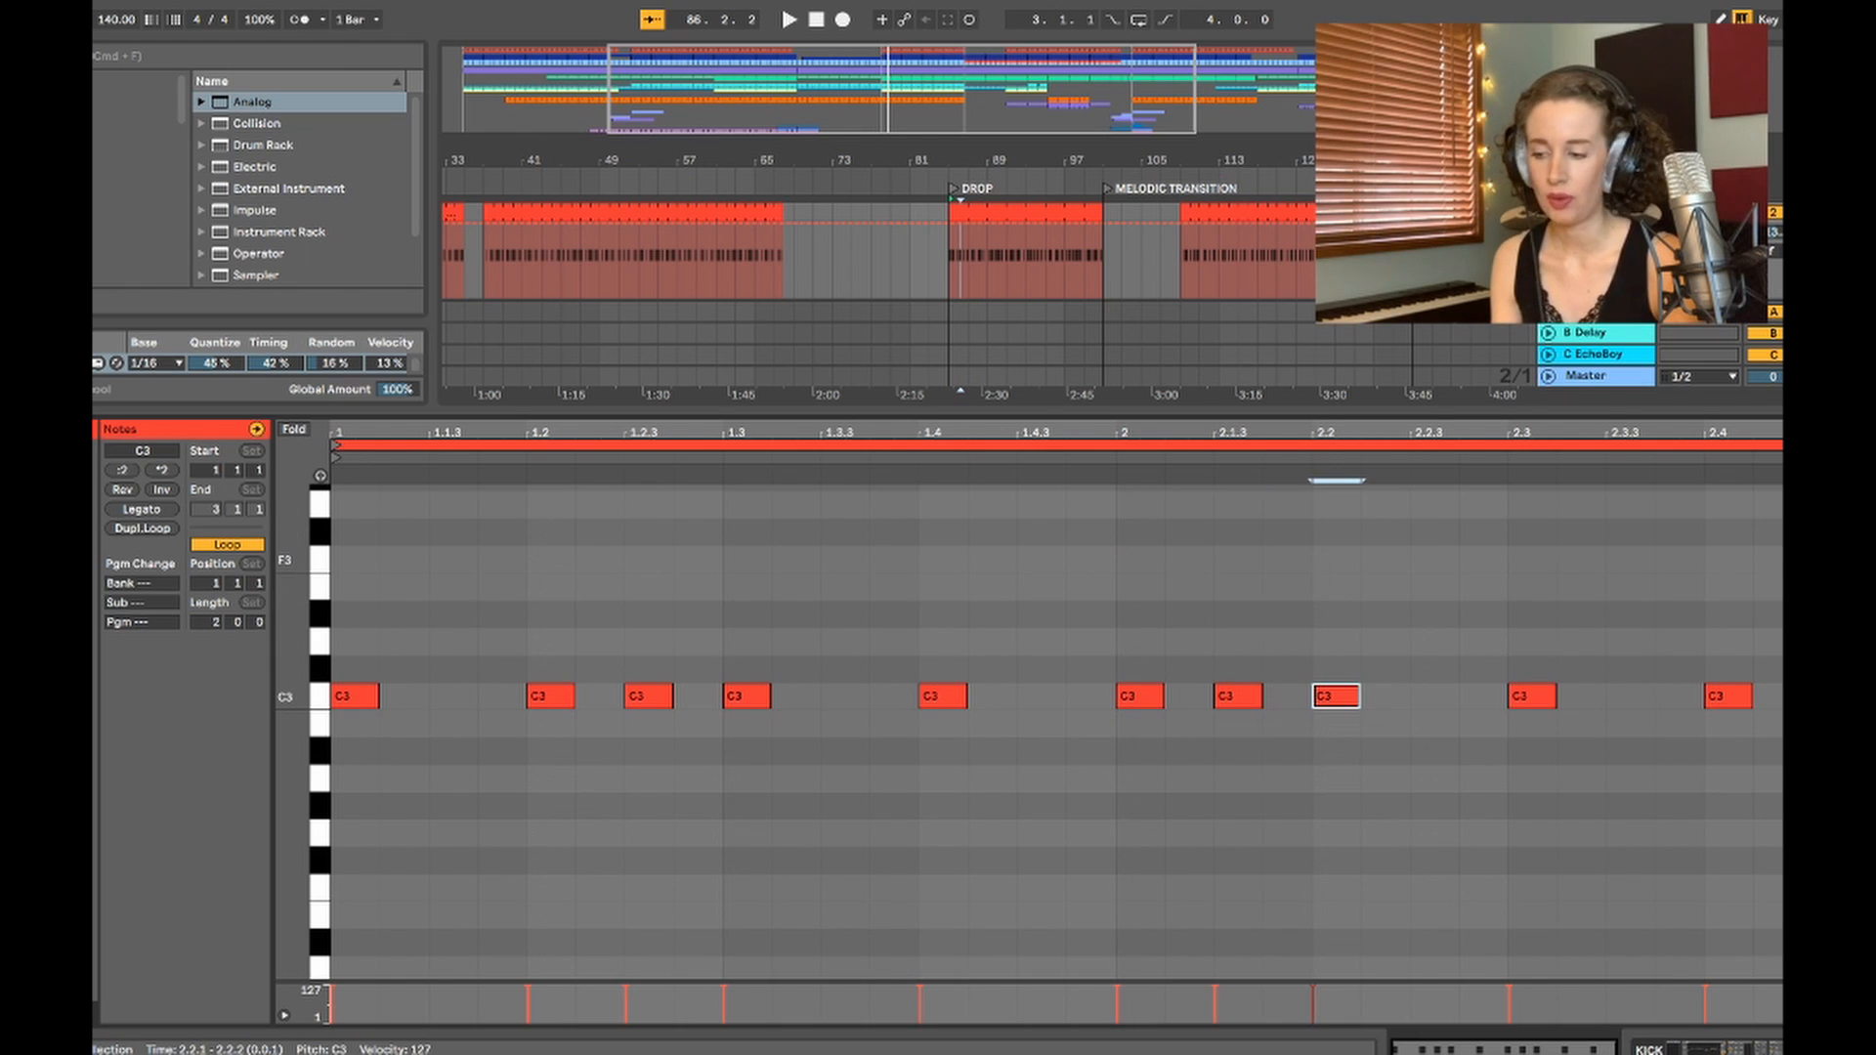
Step: Shorten the DROP kick clip's loop to one bar, and restore its two-bar length
click(1117, 606)
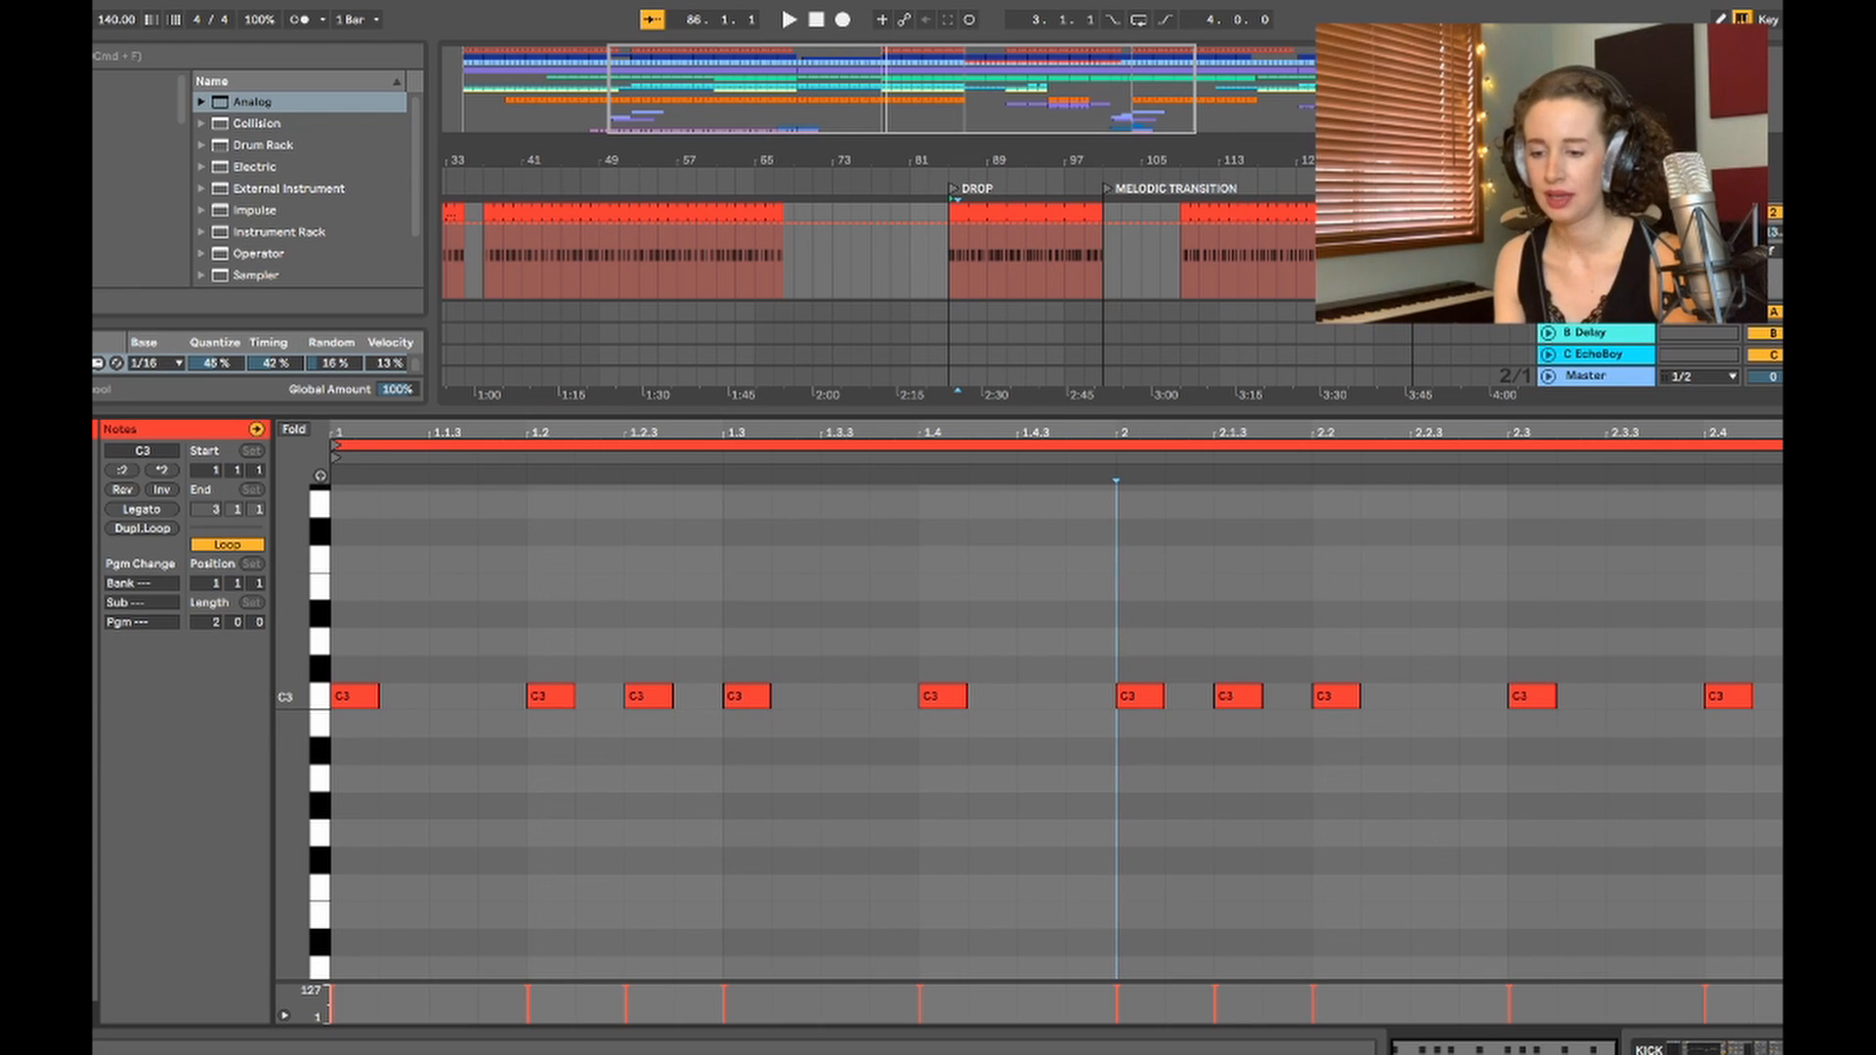
key(super+a)
drag(1874, 446, 1117, 446)
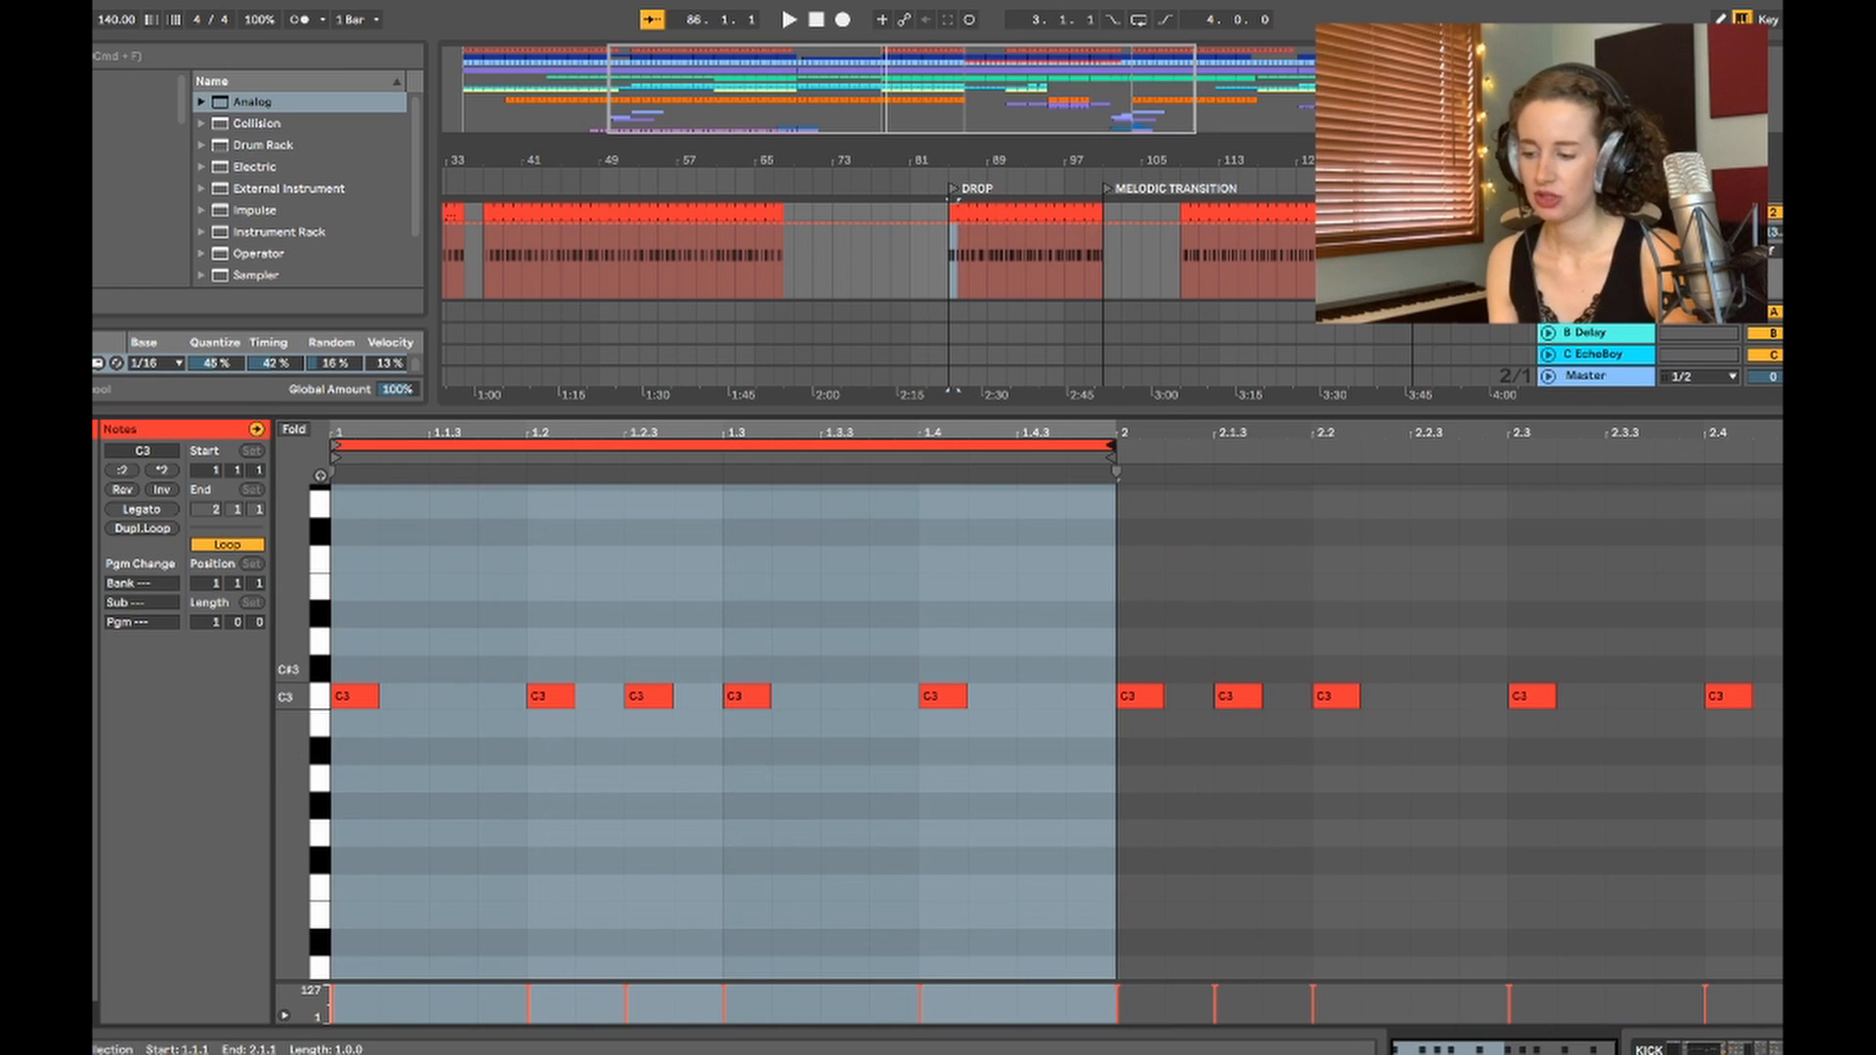
key(super+a)
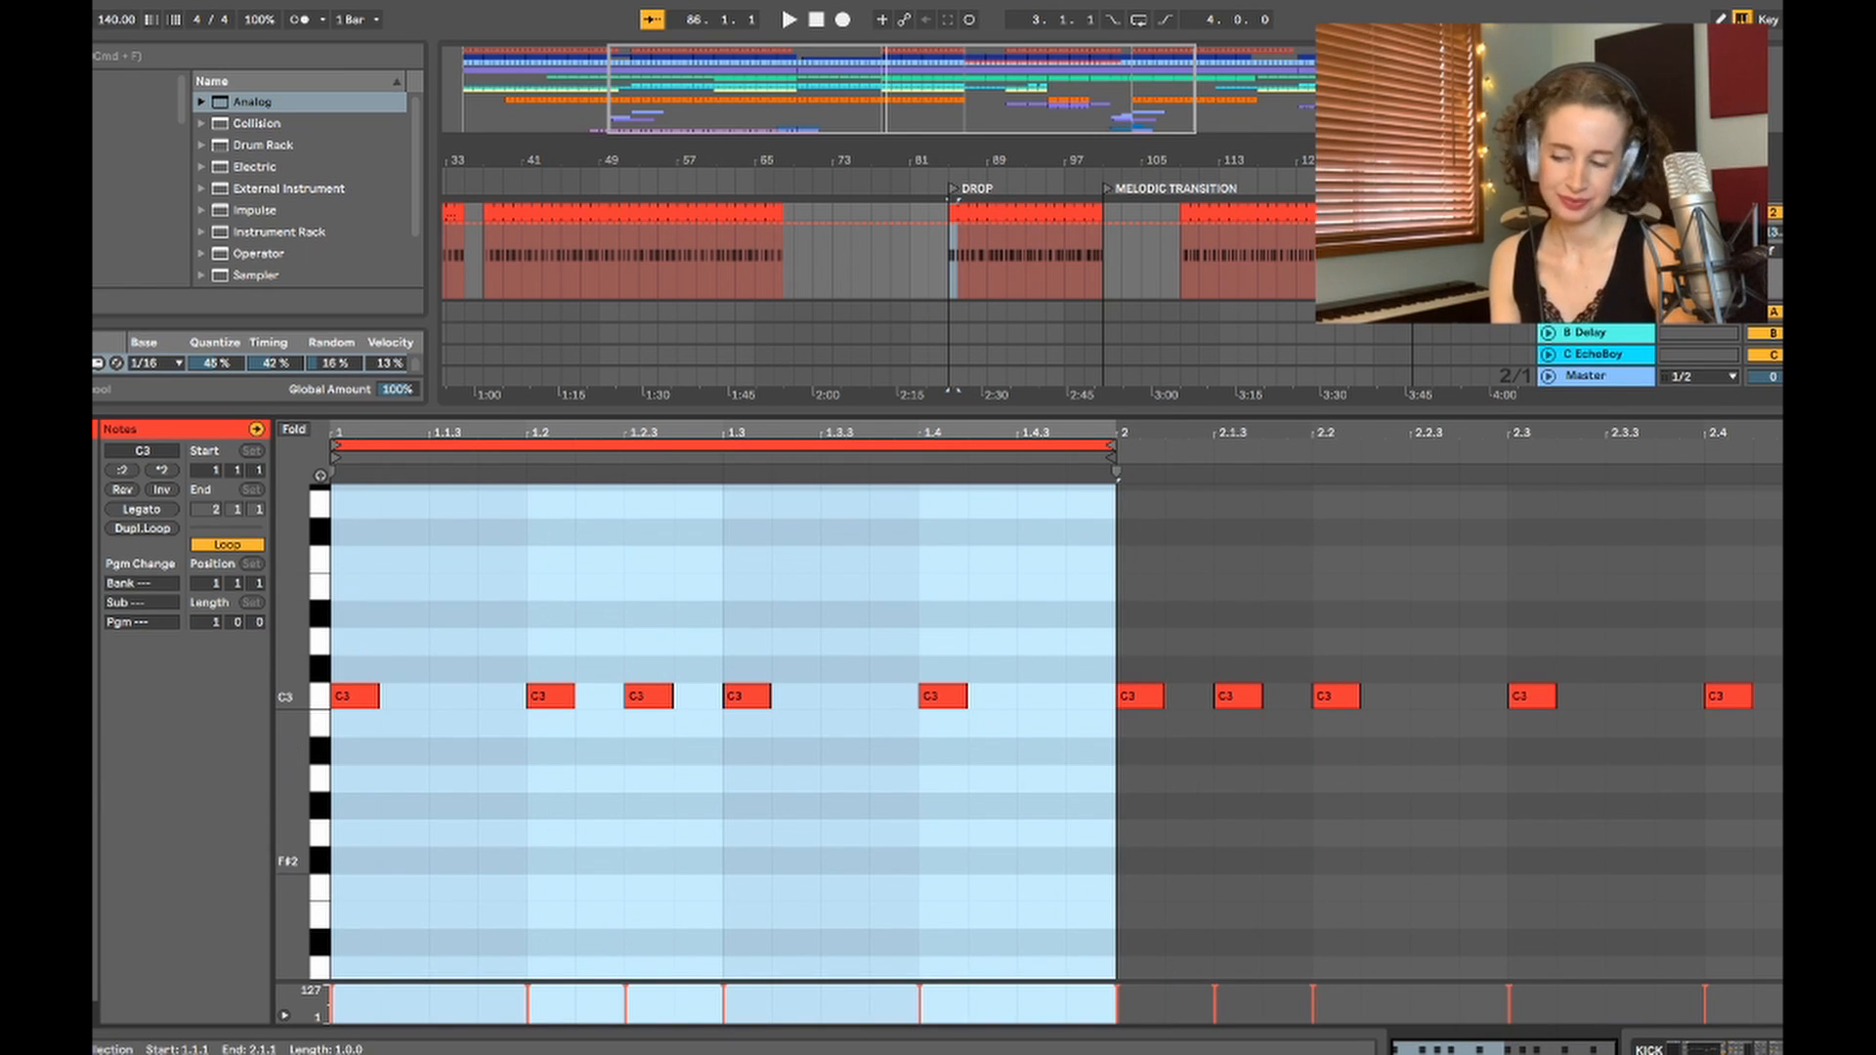
drag(1117, 446, 1875, 446)
Step: Examine the extra C3 kick note at 2.1.3 and the gap before it in the second bar
click(1017, 586)
click(1165, 615)
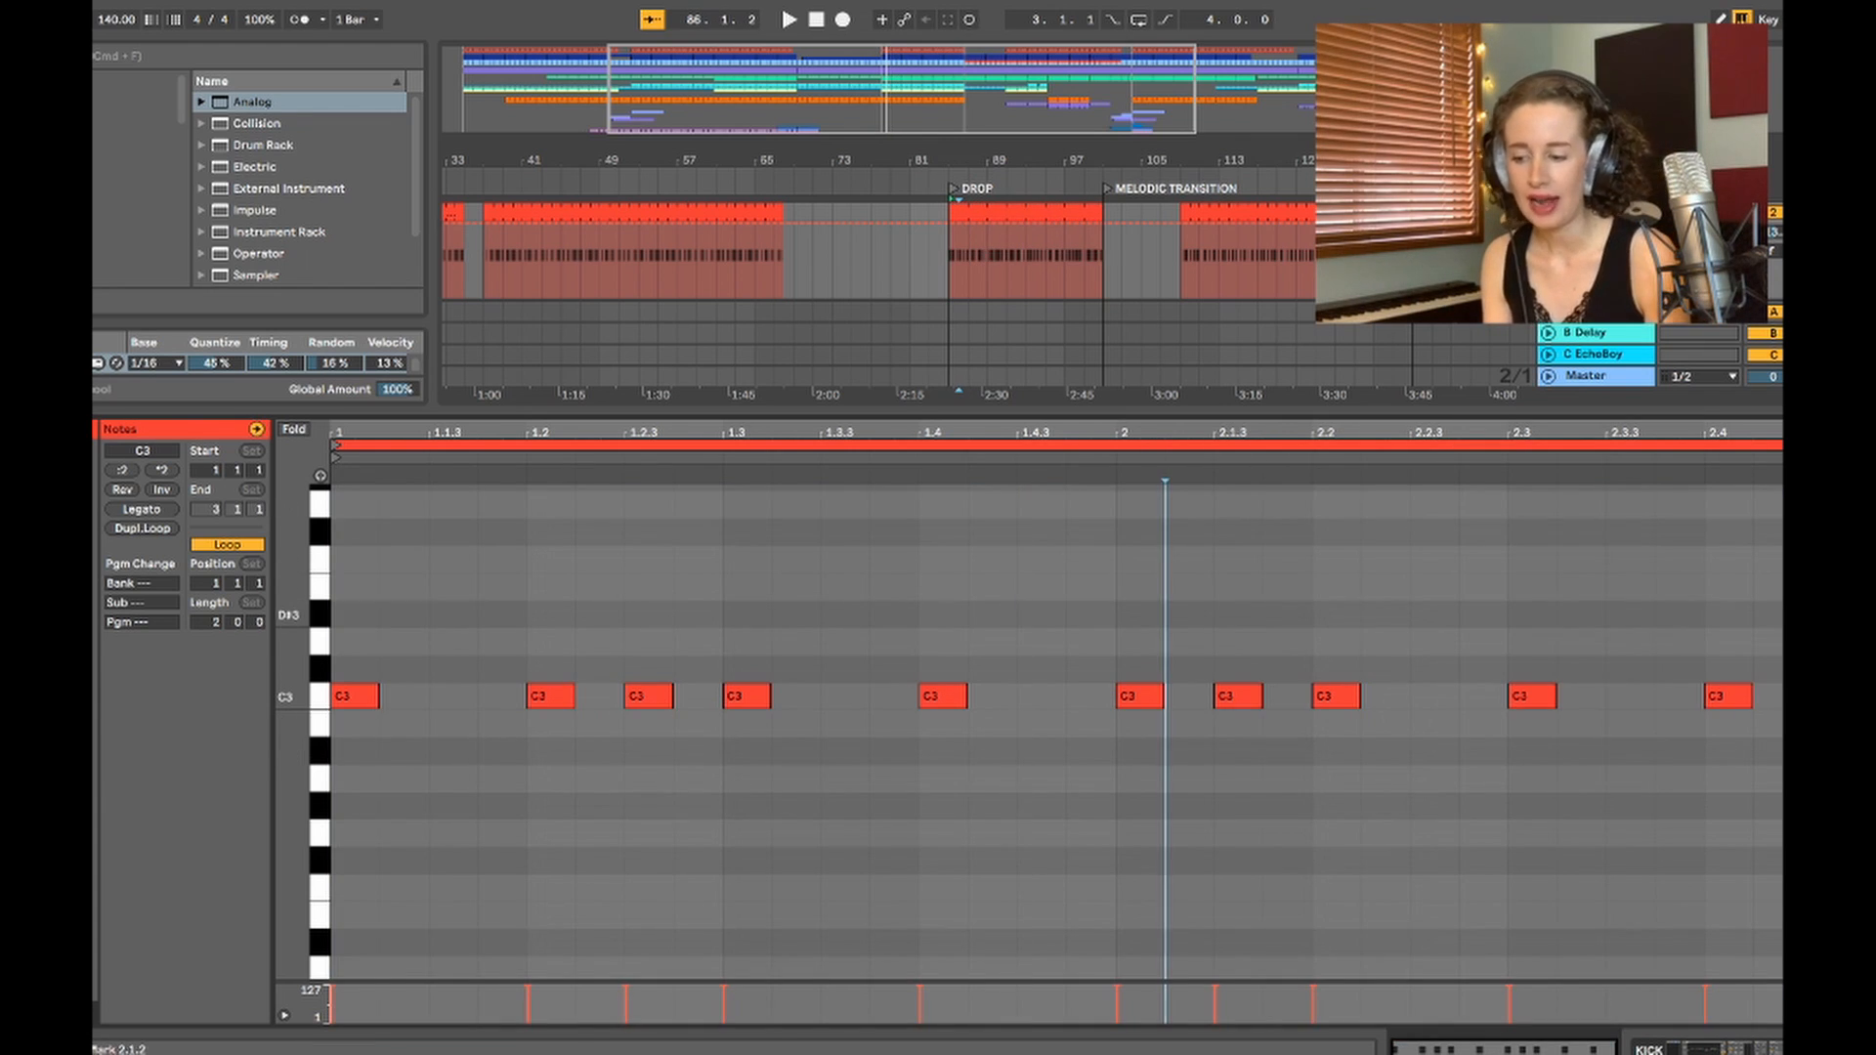
click(1236, 695)
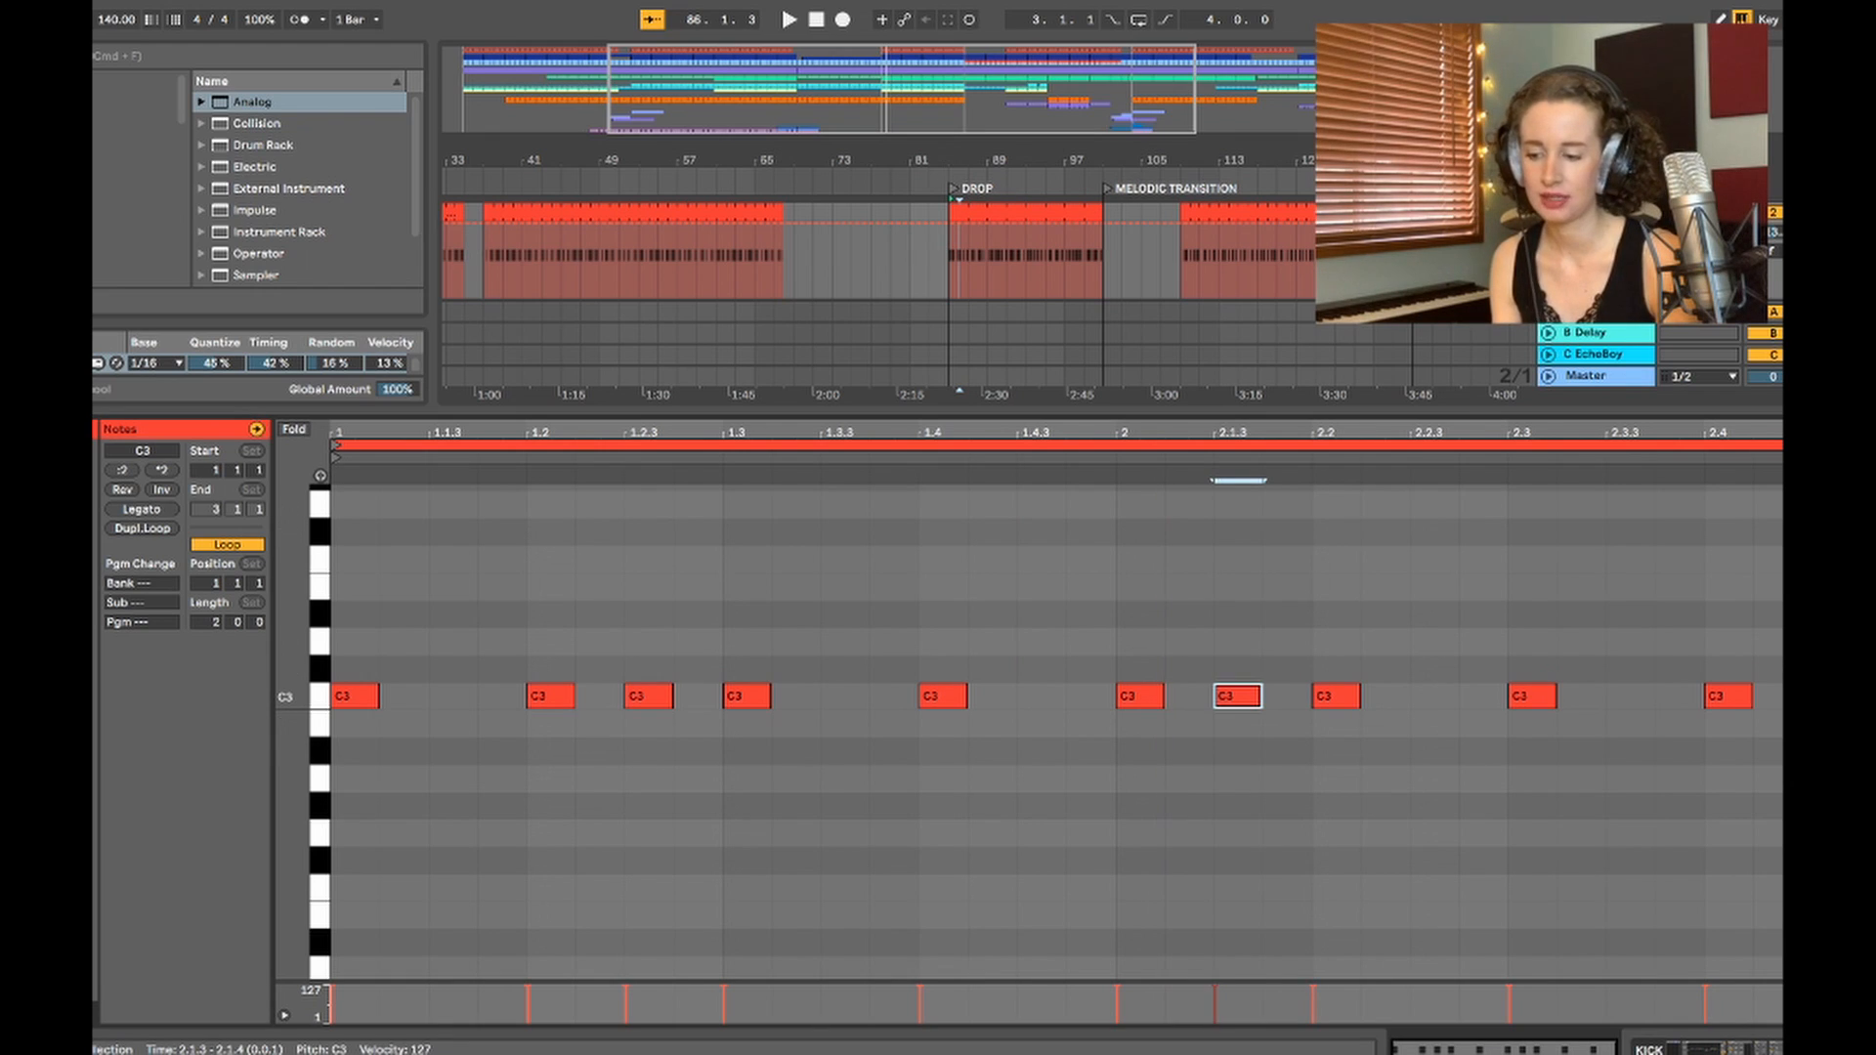
mouse_move(1237, 696)
mouse_down()
mouse_move(1433, 720)
mouse_move(1433, 695)
mouse_move(1237, 696)
mouse_up()
click(1165, 588)
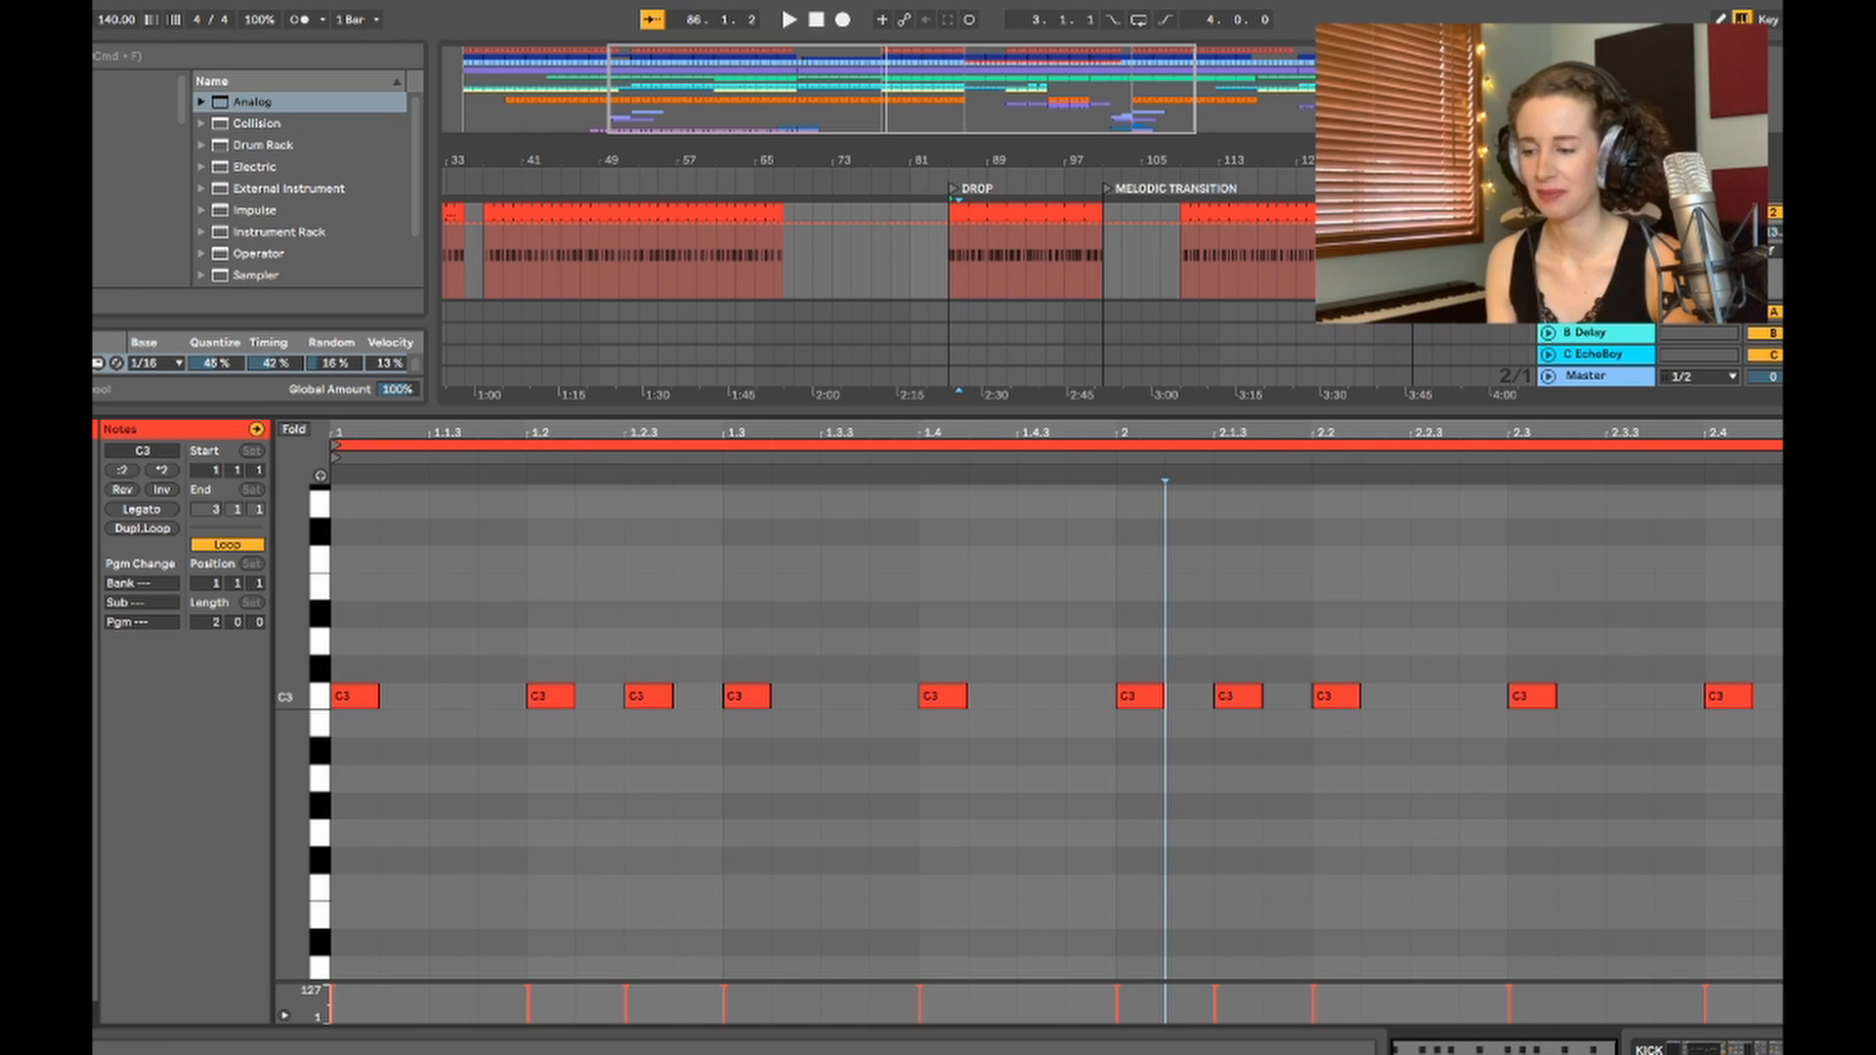
Step: Hide the note editor, view the BASS clip Line 1 at the DROP up close, and return to the wider arrangement
drag(918, 412, 918, 1026)
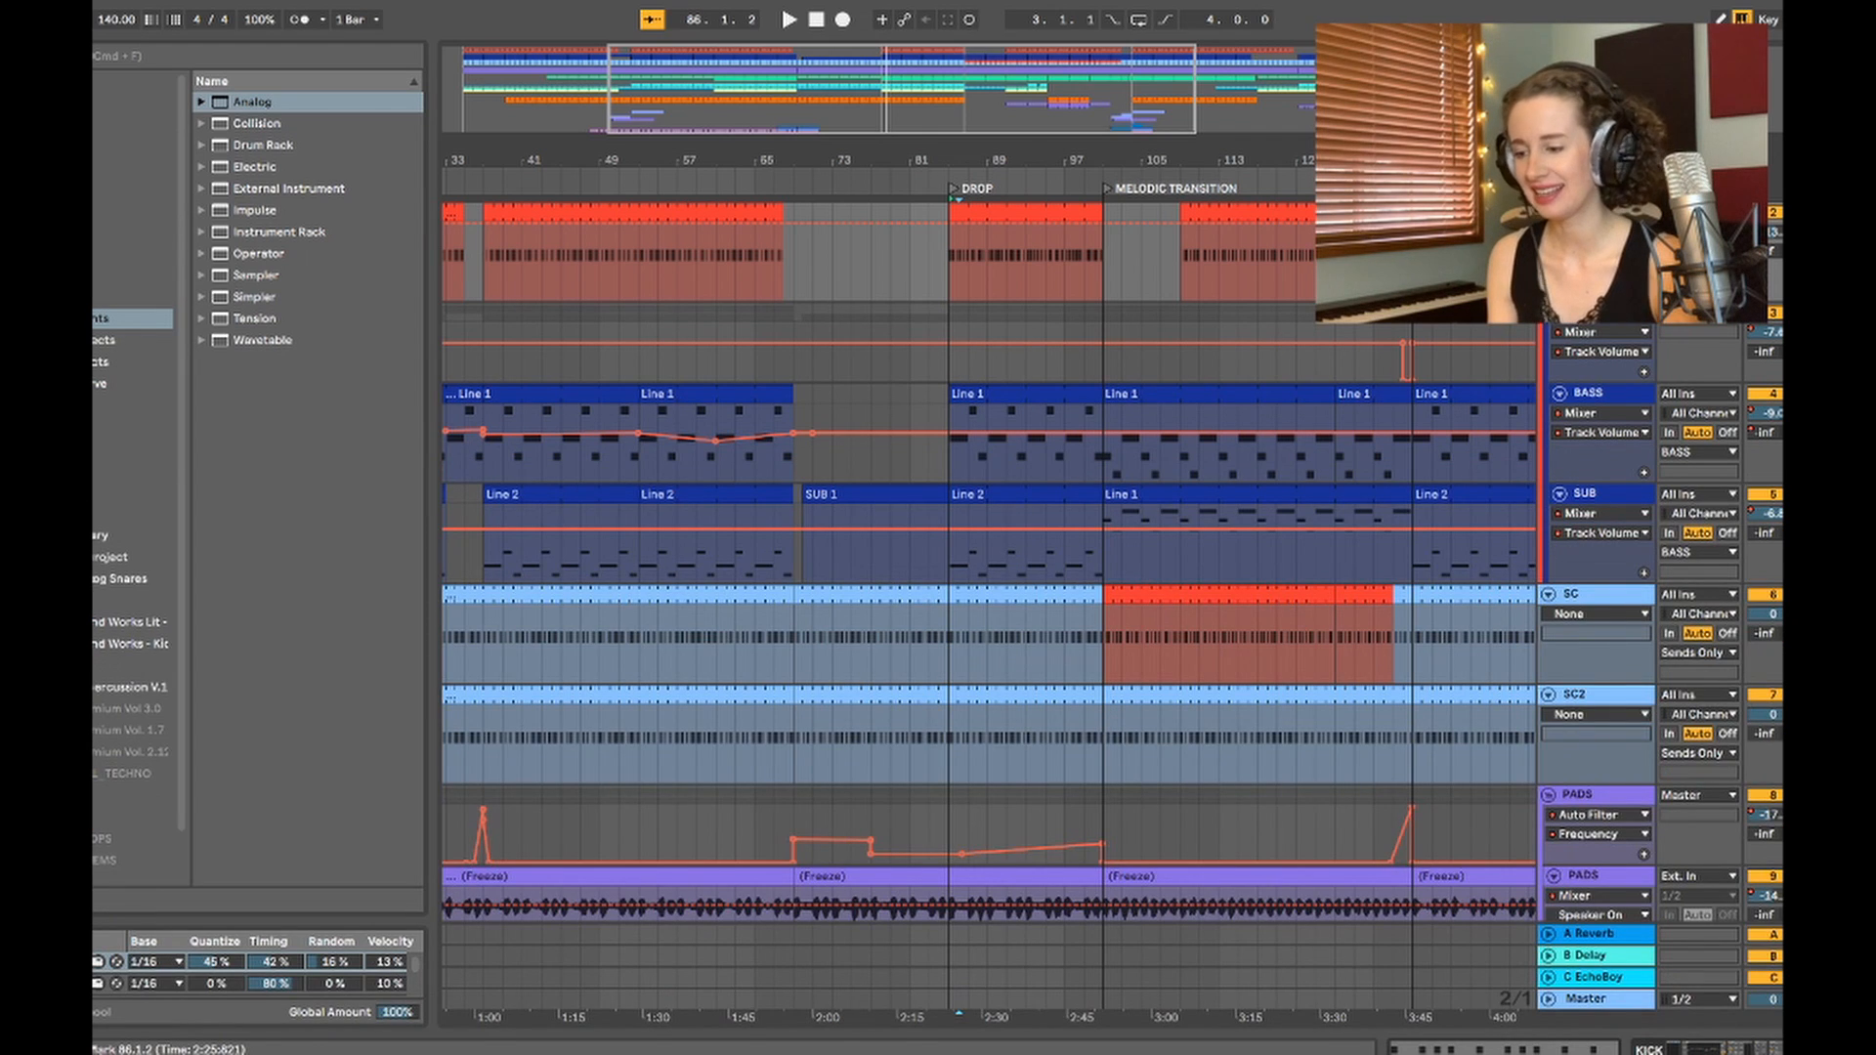
click(982, 394)
drag(982, 159, 982, 264)
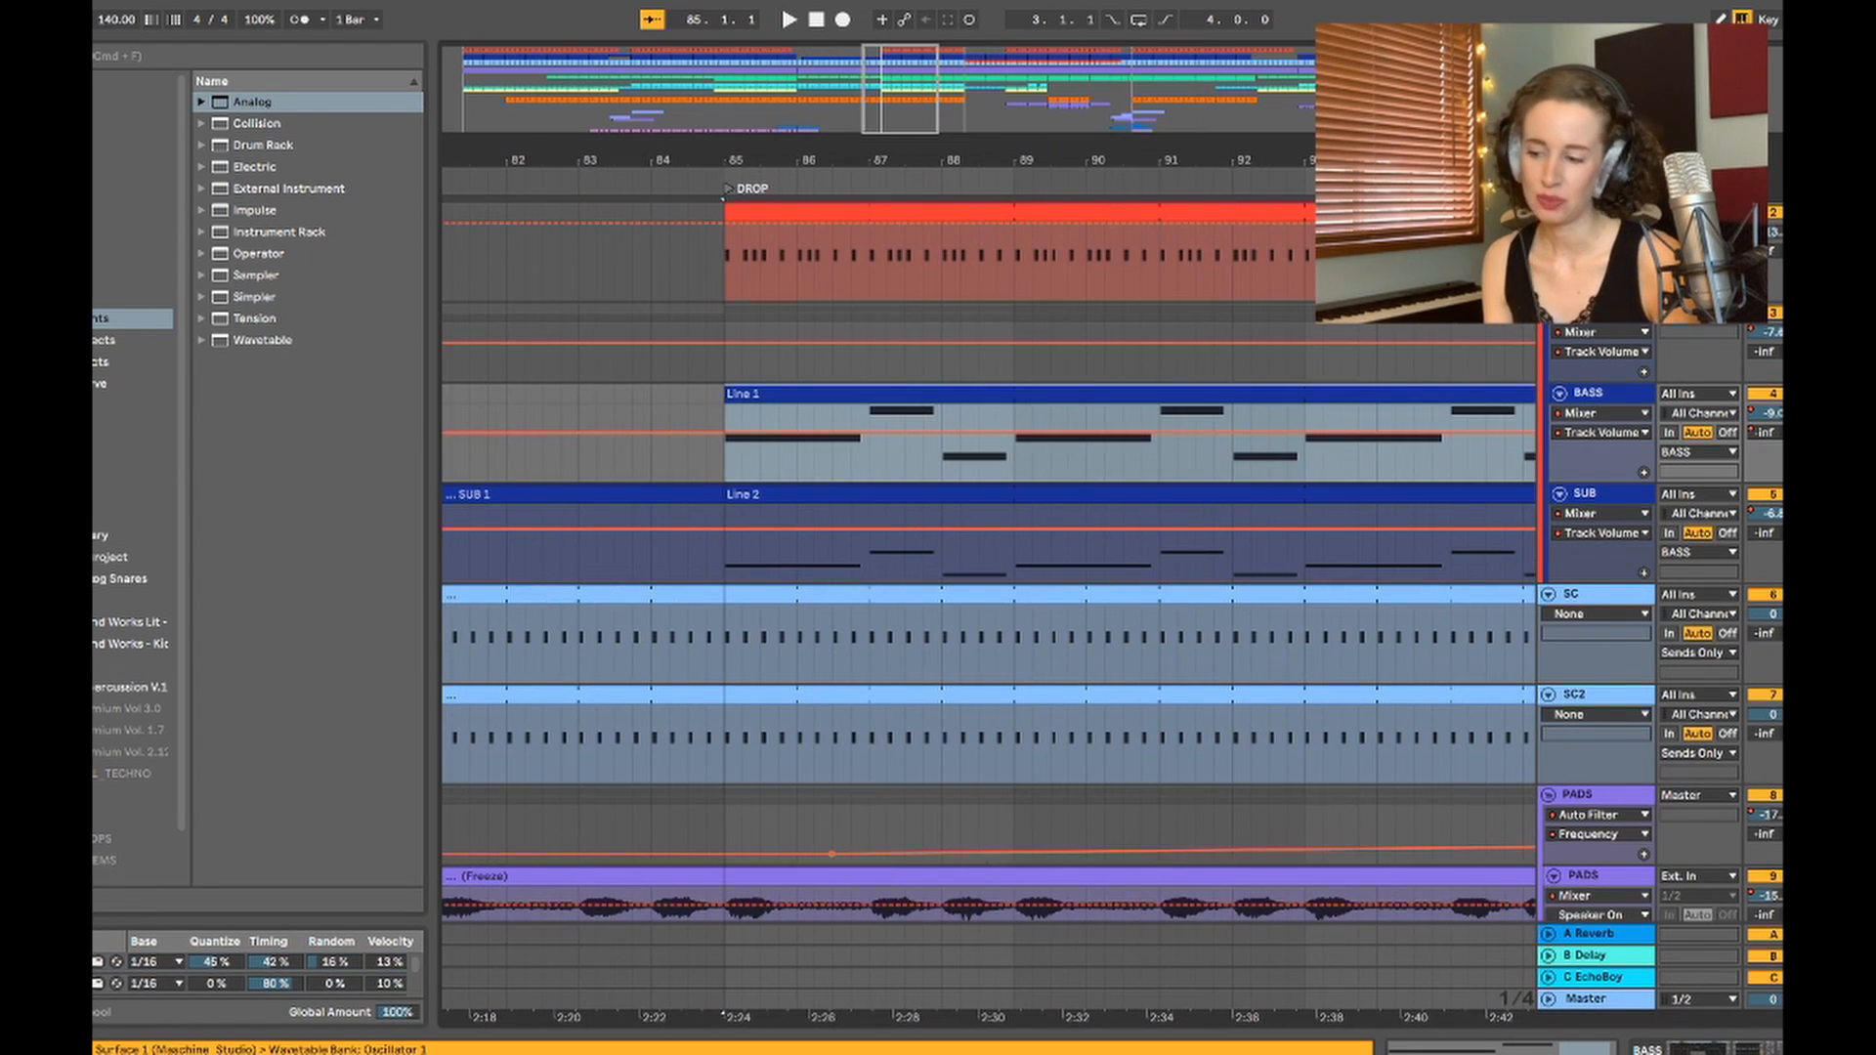
drag(924, 159, 924, 64)
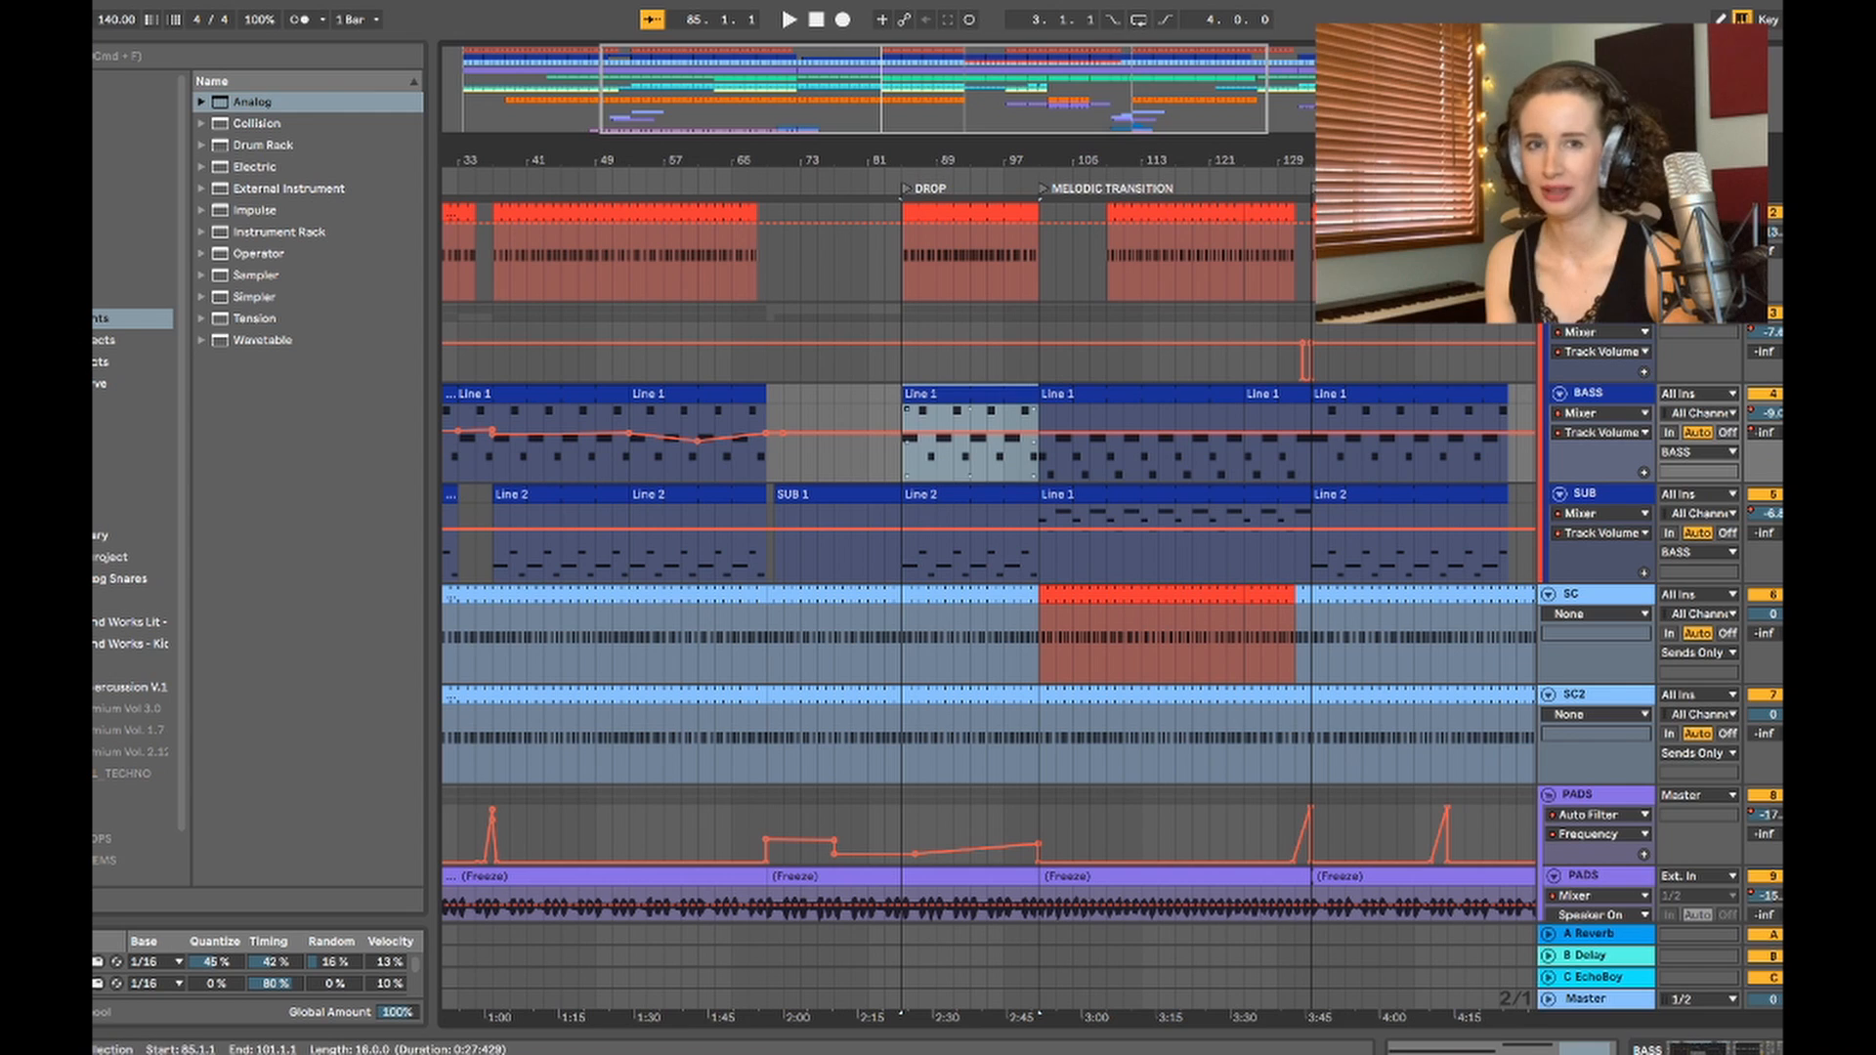
Step: Play the SYNTH 1 and DOUBLE up melody from the DROP at bar 85 through to bar 101
scroll(986, 616, down, 5)
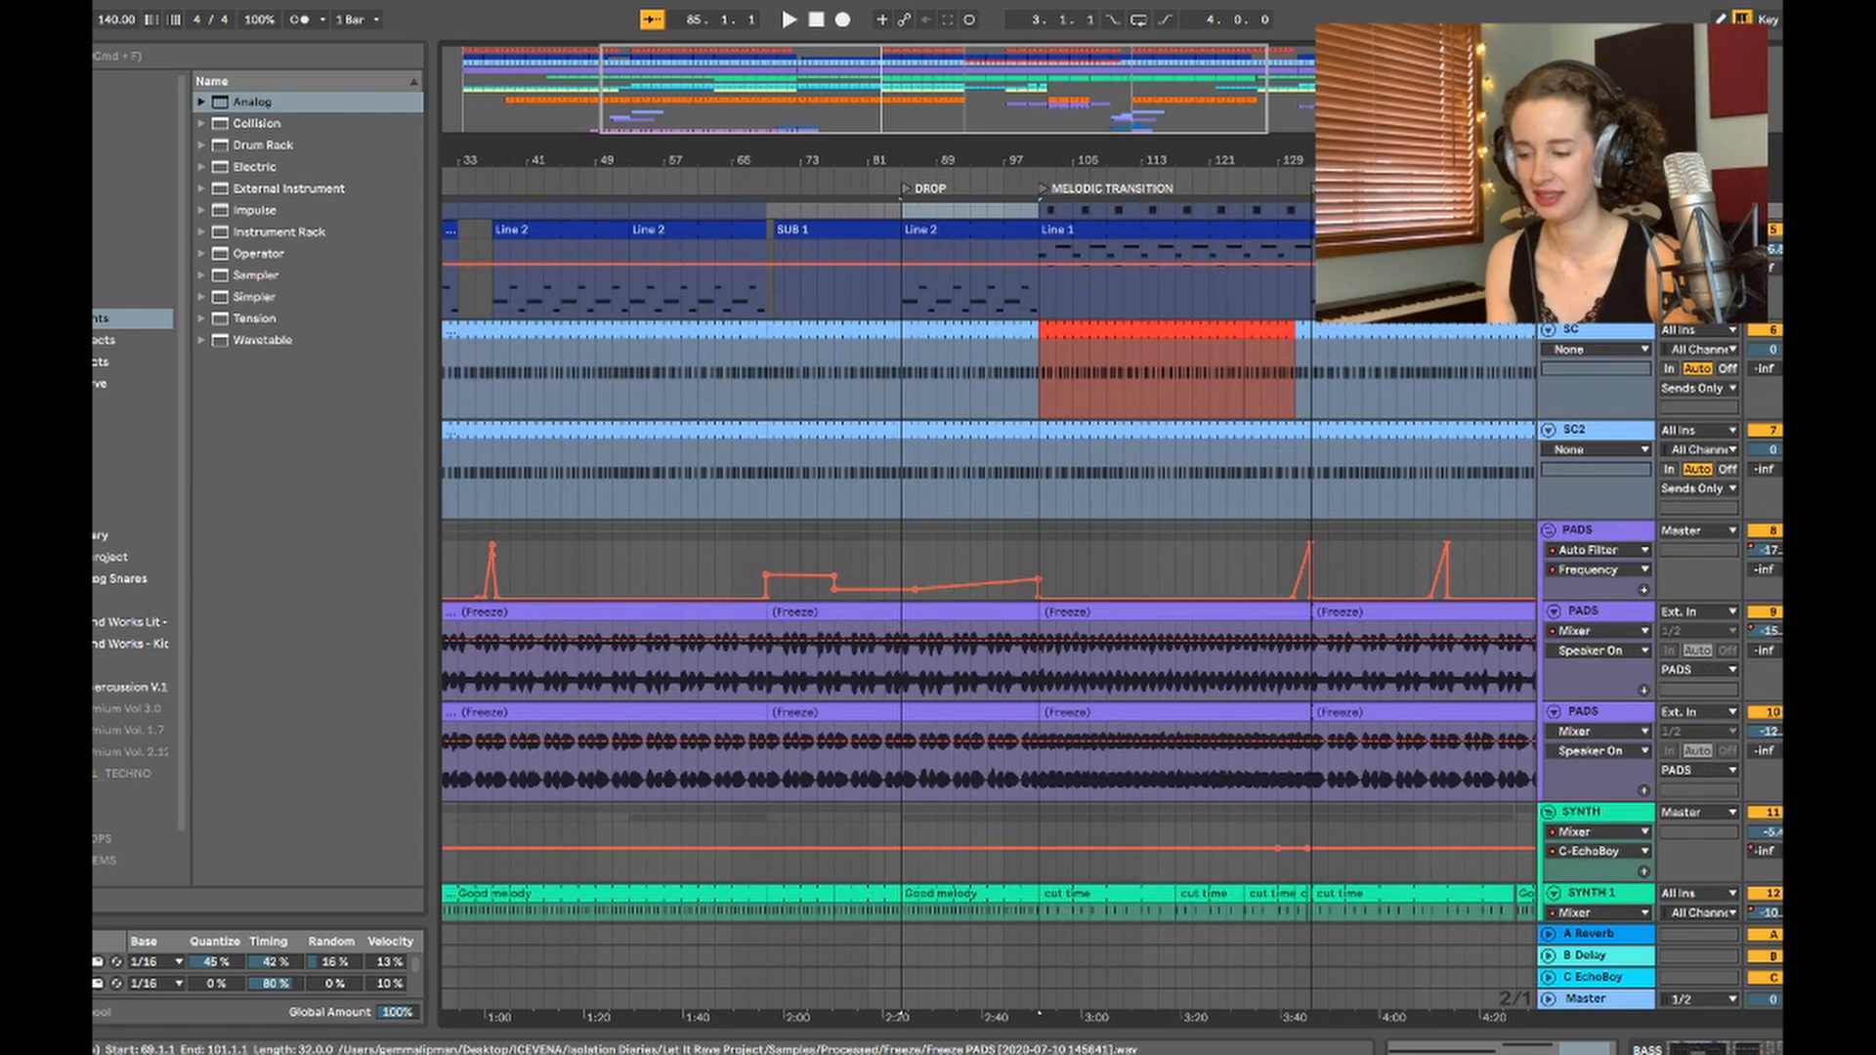
scroll(987, 616, down, 5)
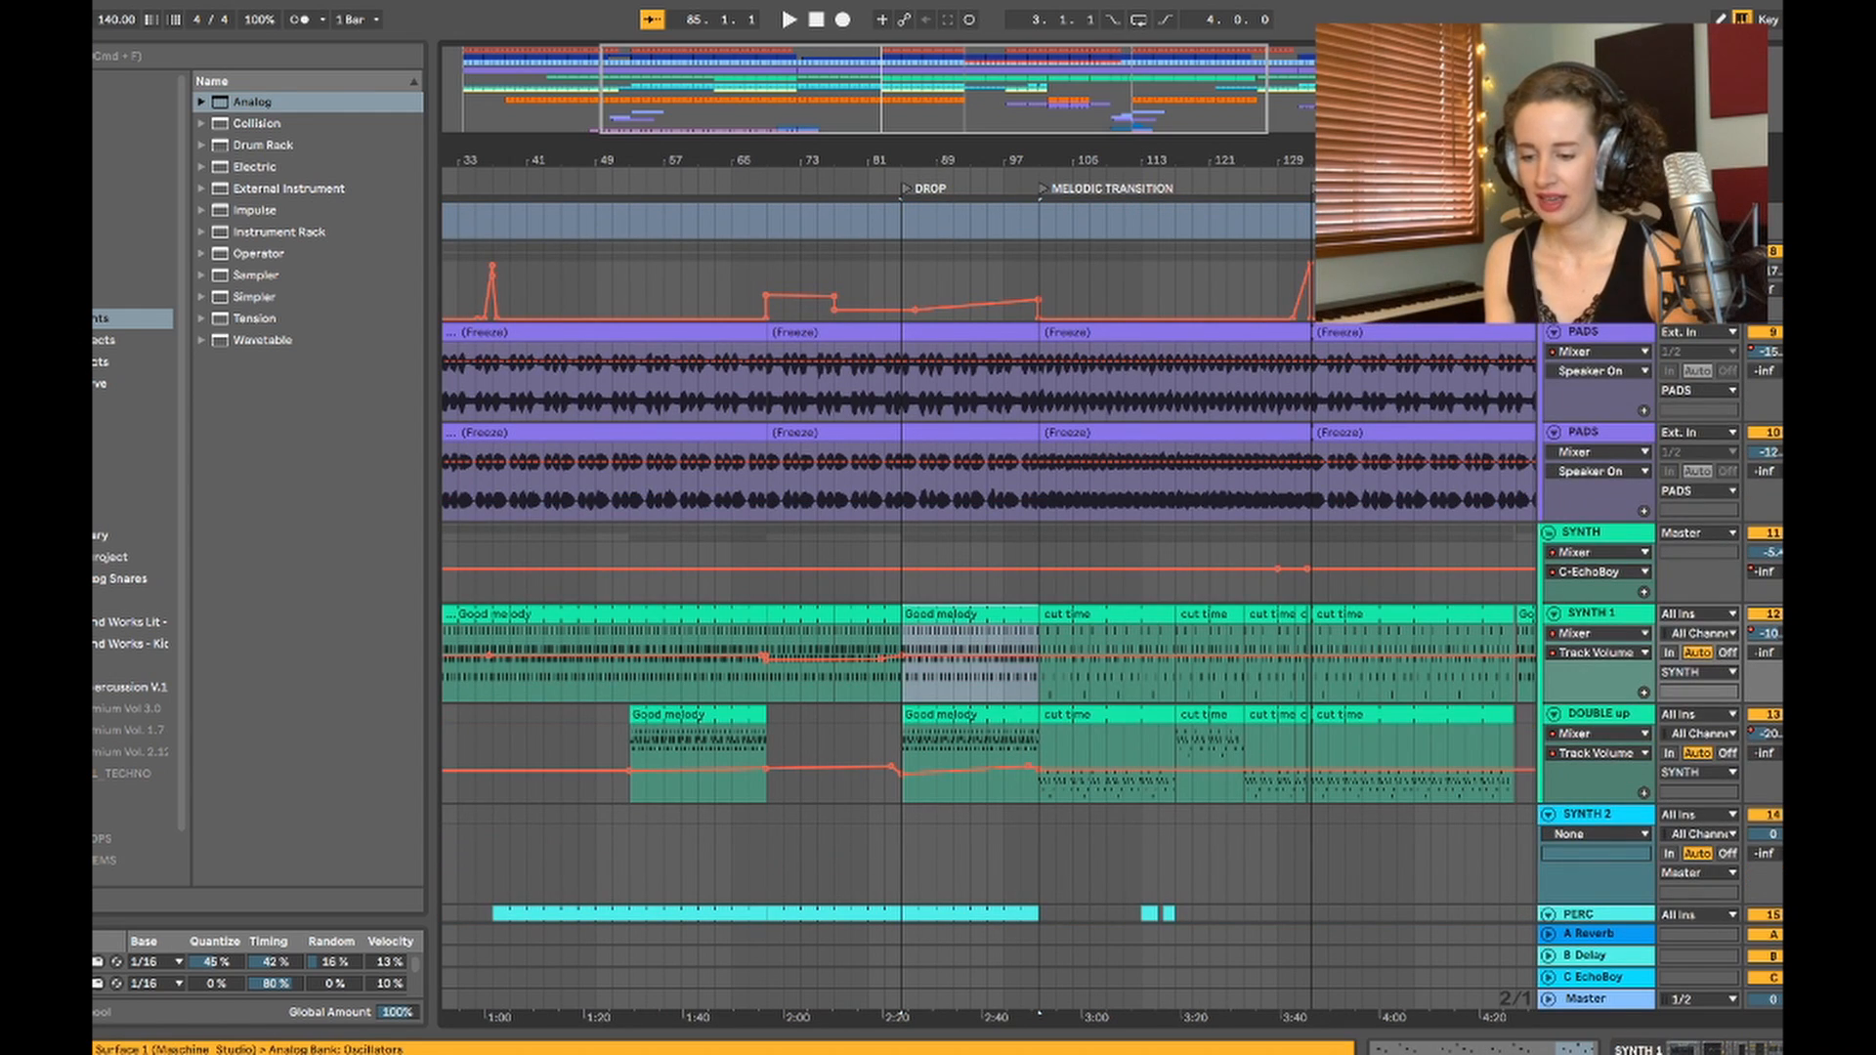
scroll(987, 615, down, 5)
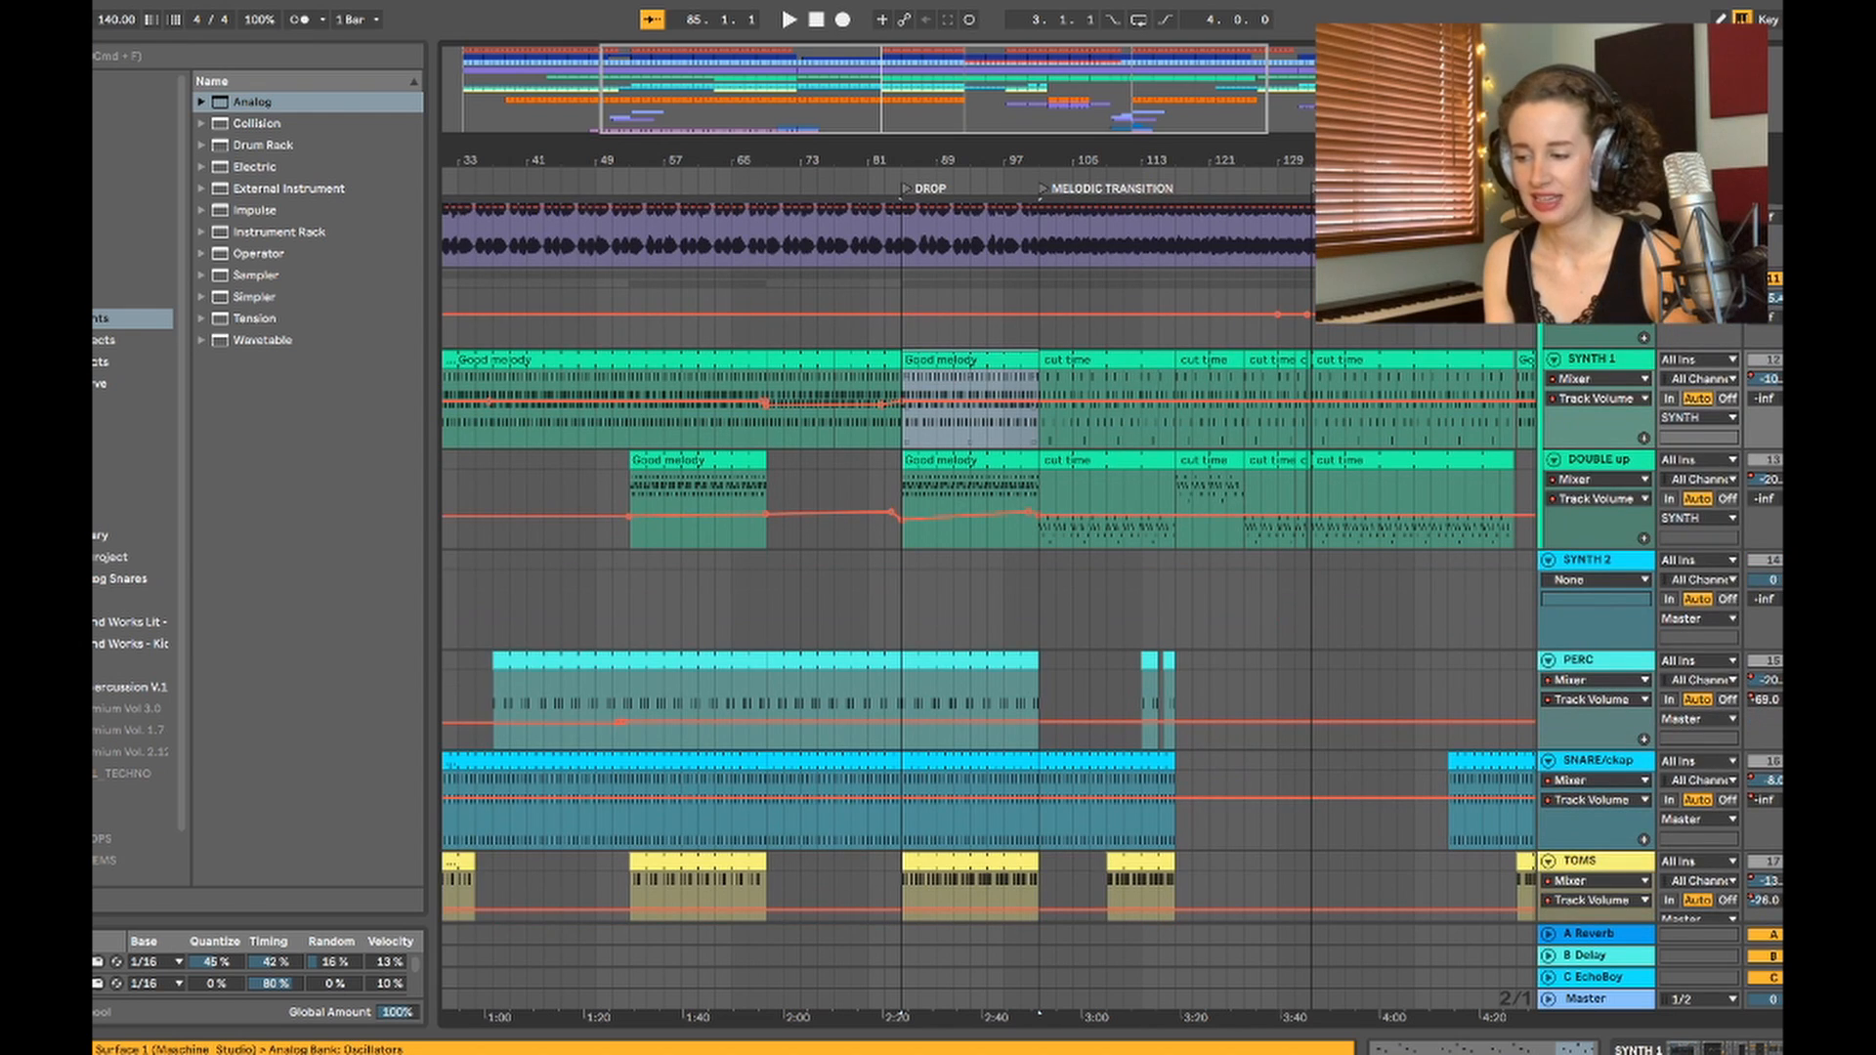
click(903, 500)
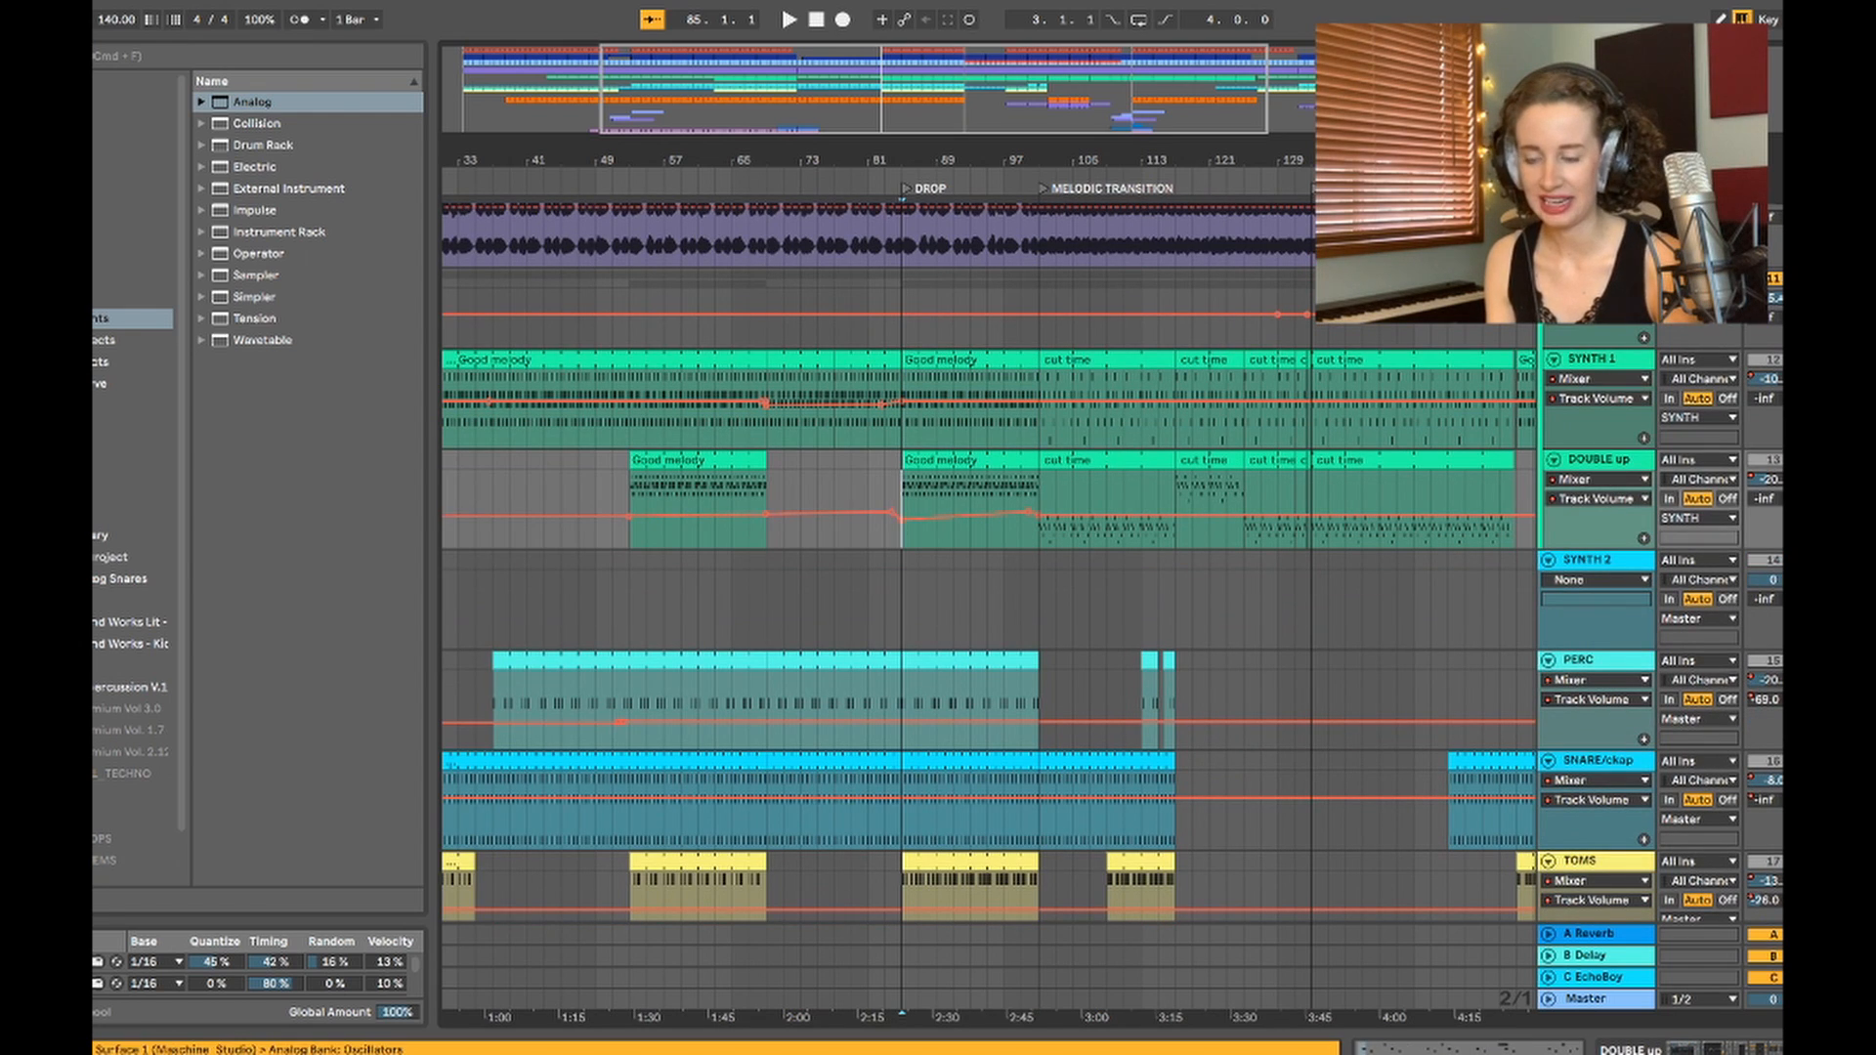
key(space)
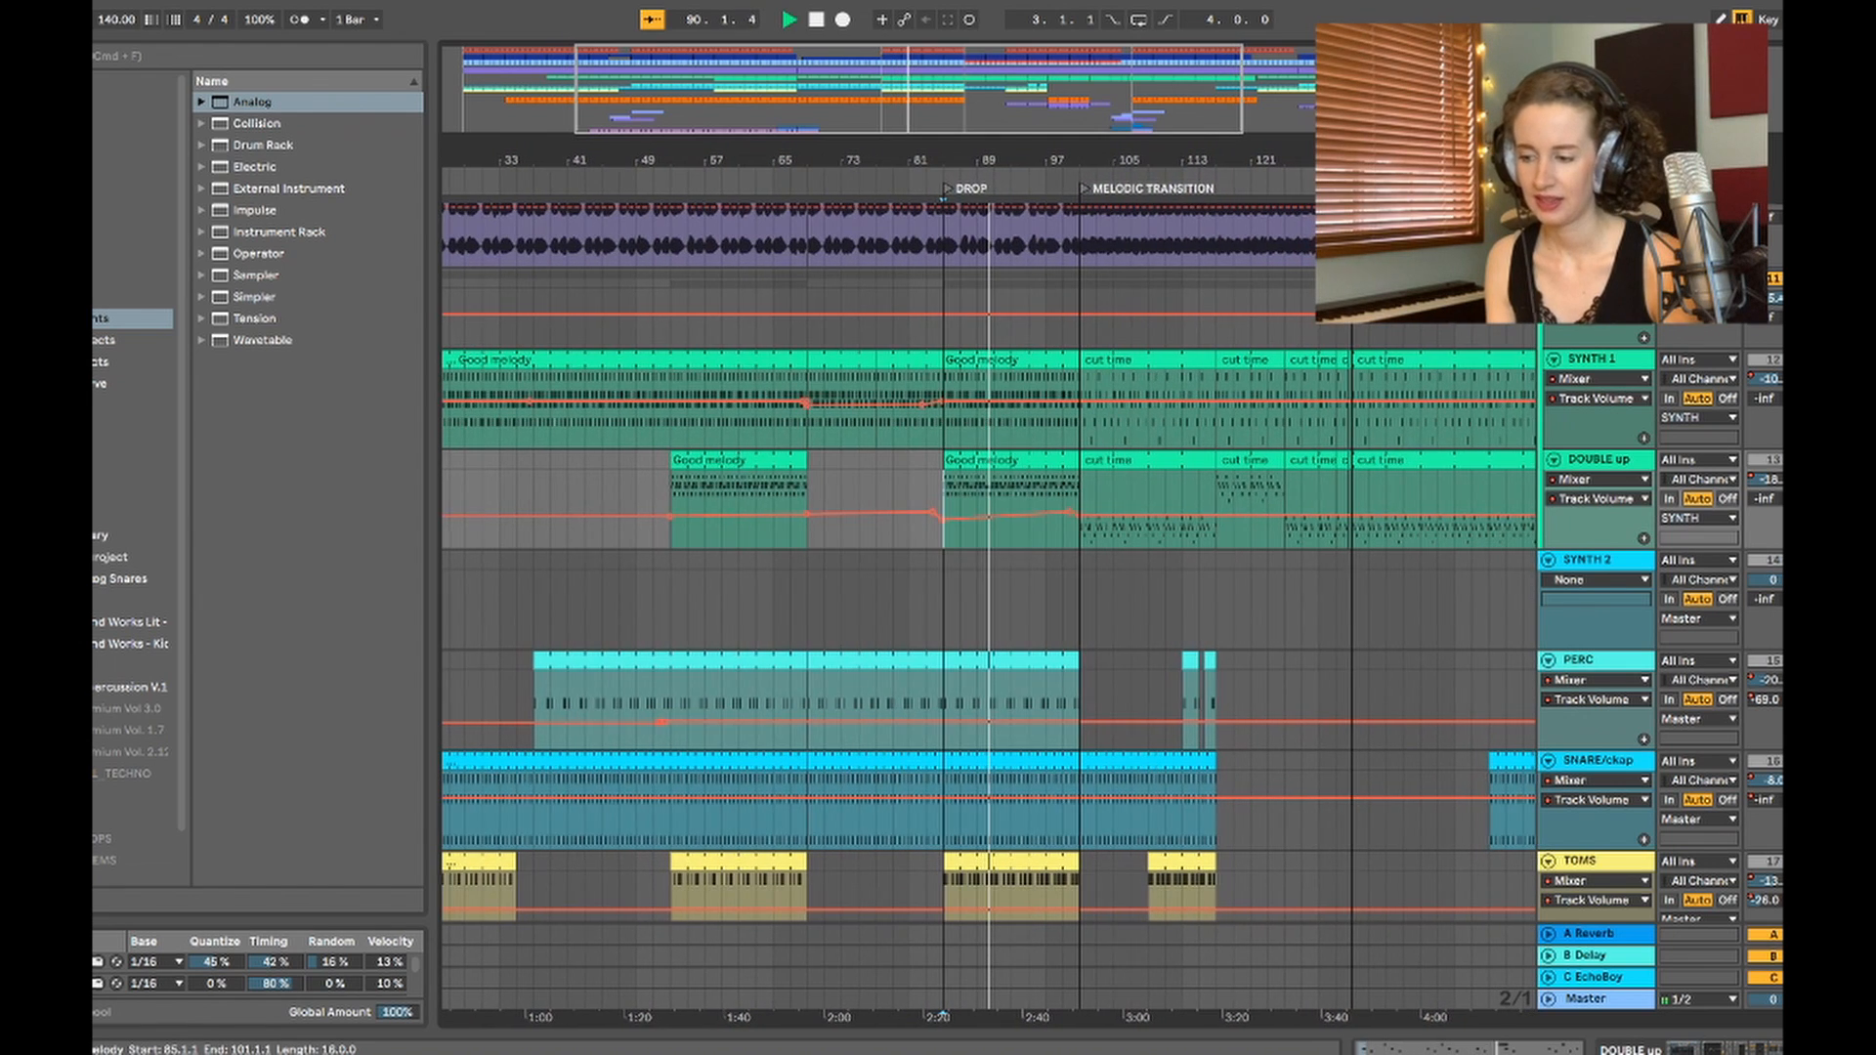
Step: Open the SYNTH 1 Good melody clip at the DROP in an enlarged note editor and place the insert marker at 1.2.2
double_click(1011, 359)
drag(938, 802, 938, 473)
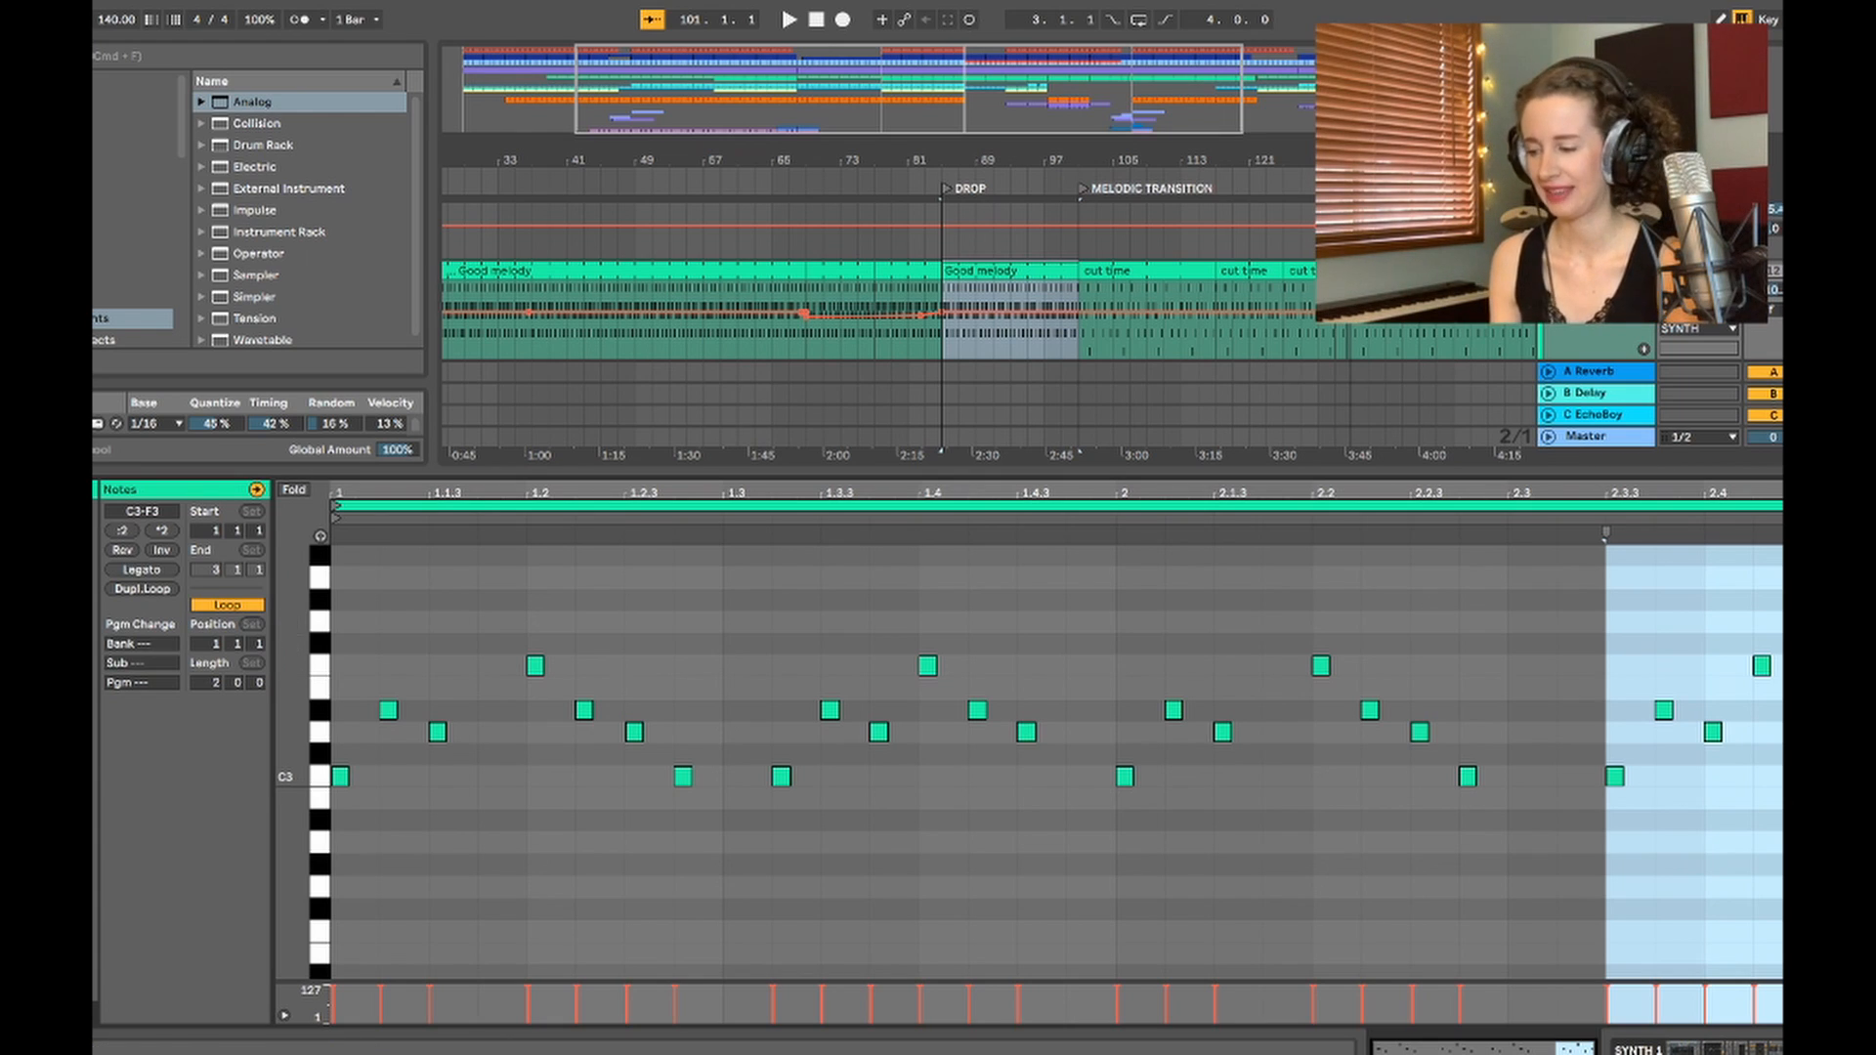
click(577, 755)
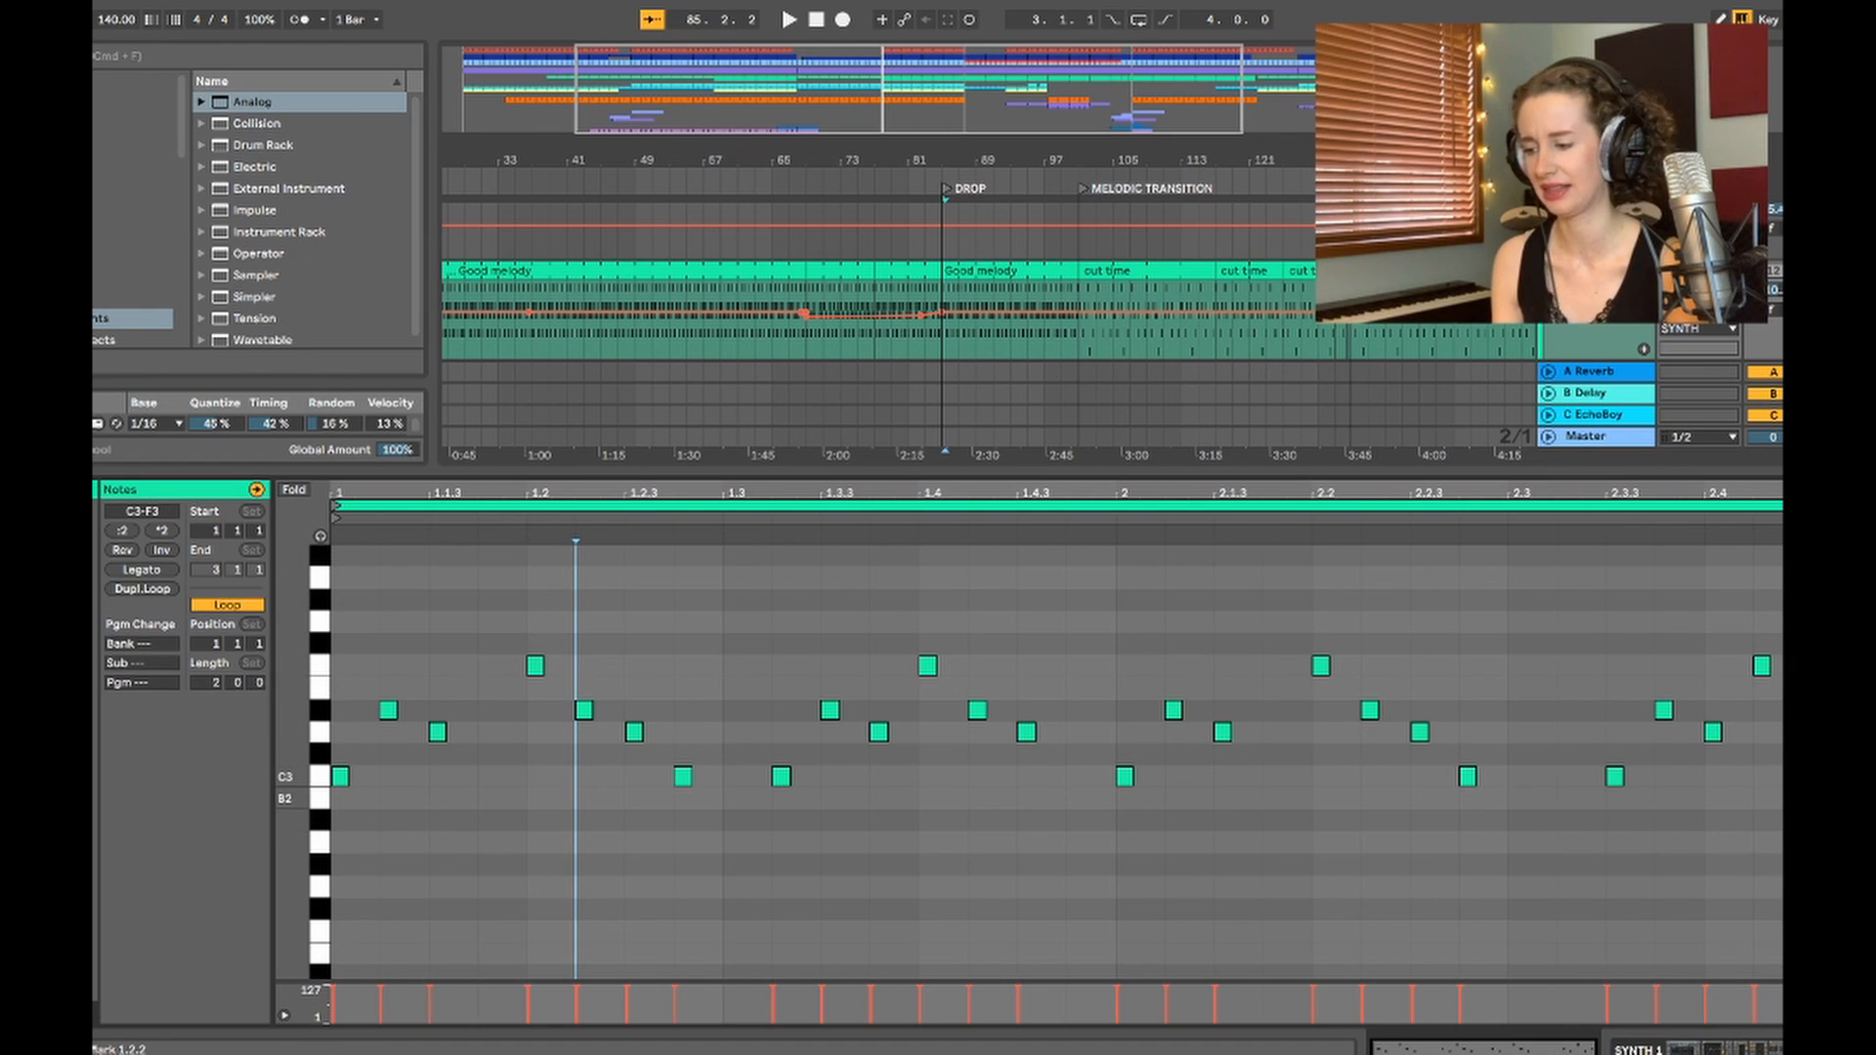
Step: Examine the opening of the SYNTH 1 melody up to 1.3.1, checking the first C3 note and the D#3 note at 1.1.2
key(space)
click(723, 731)
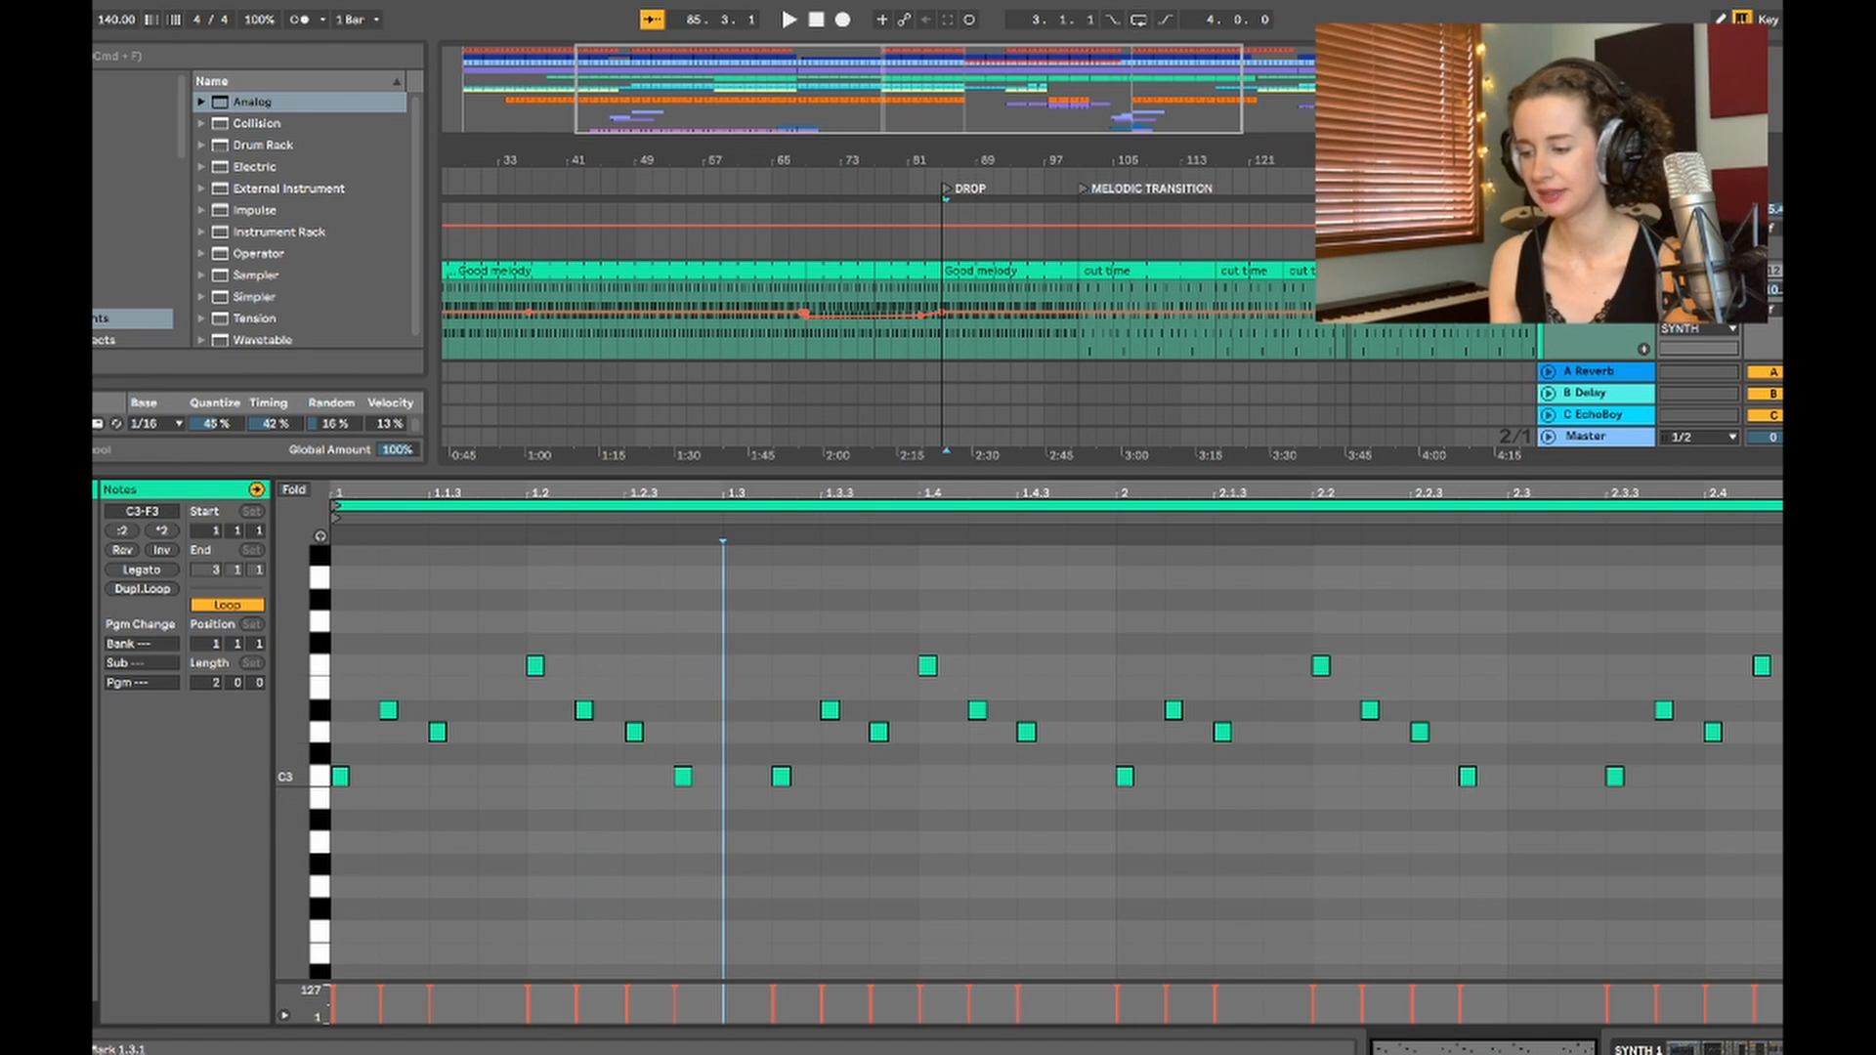
key(space)
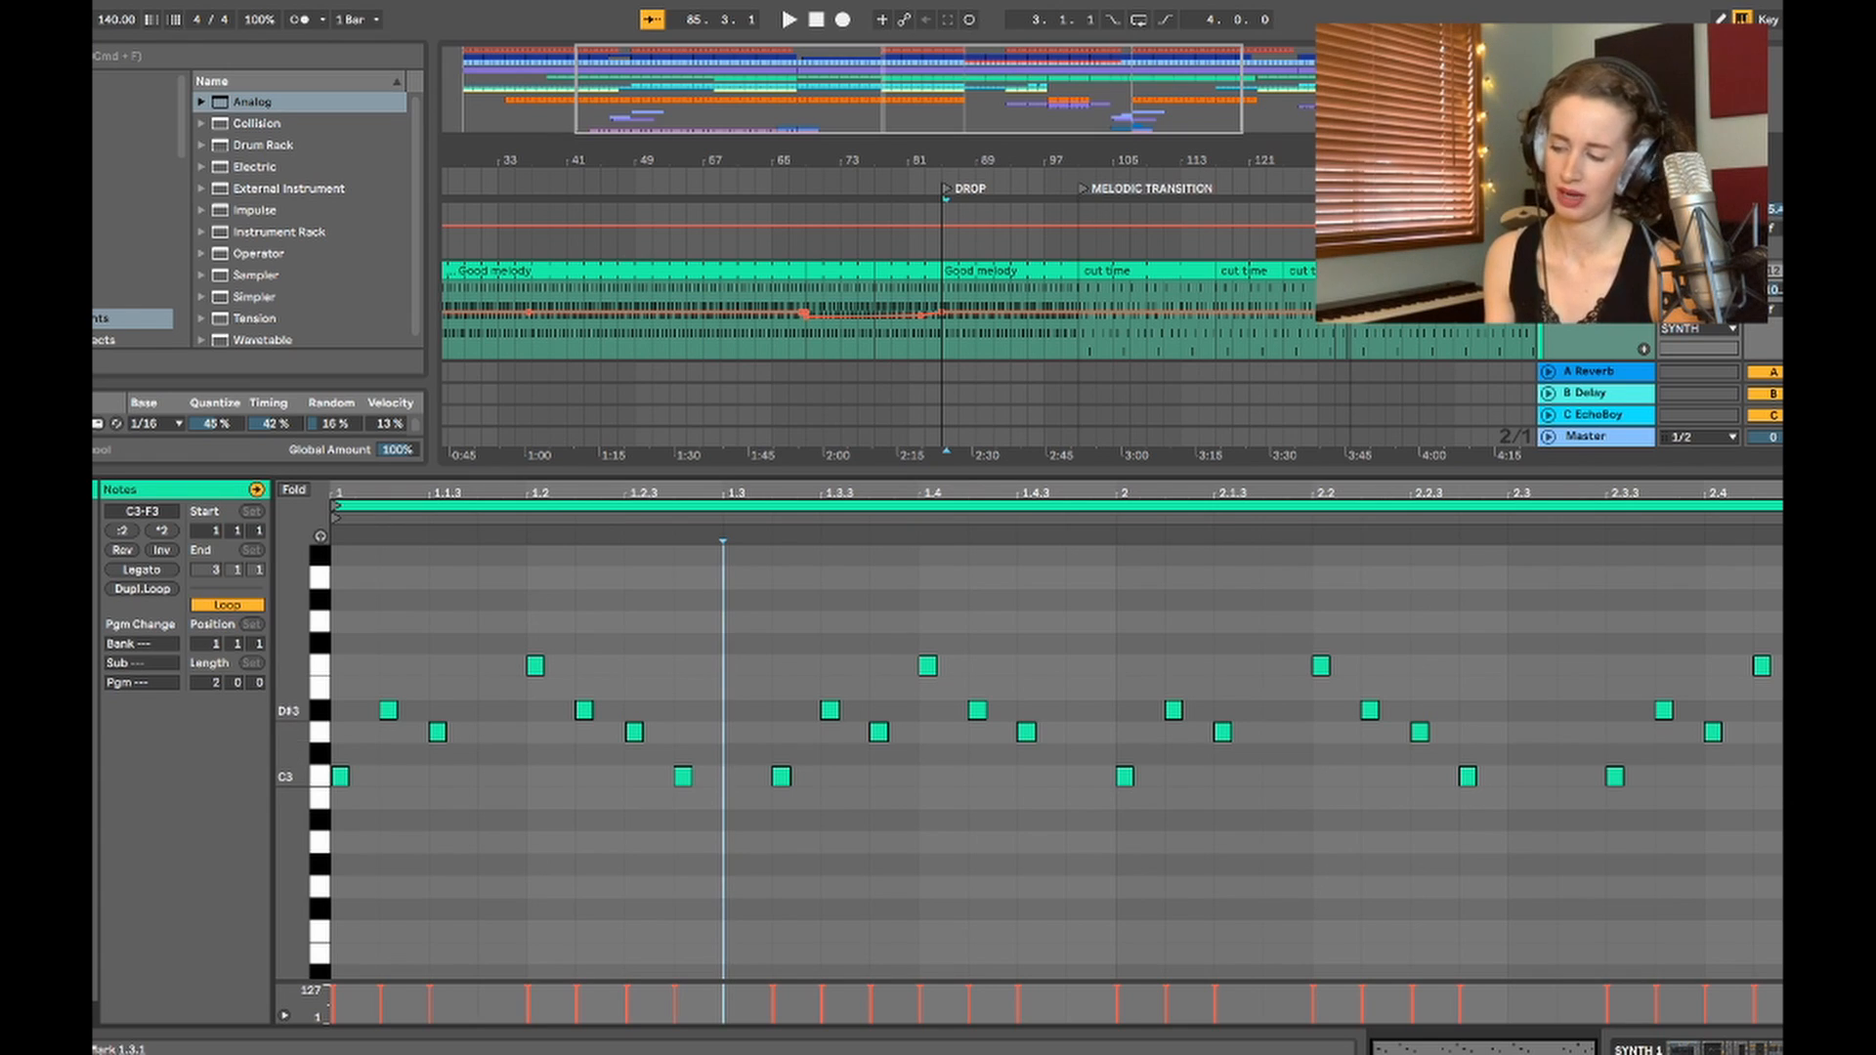
click(381, 645)
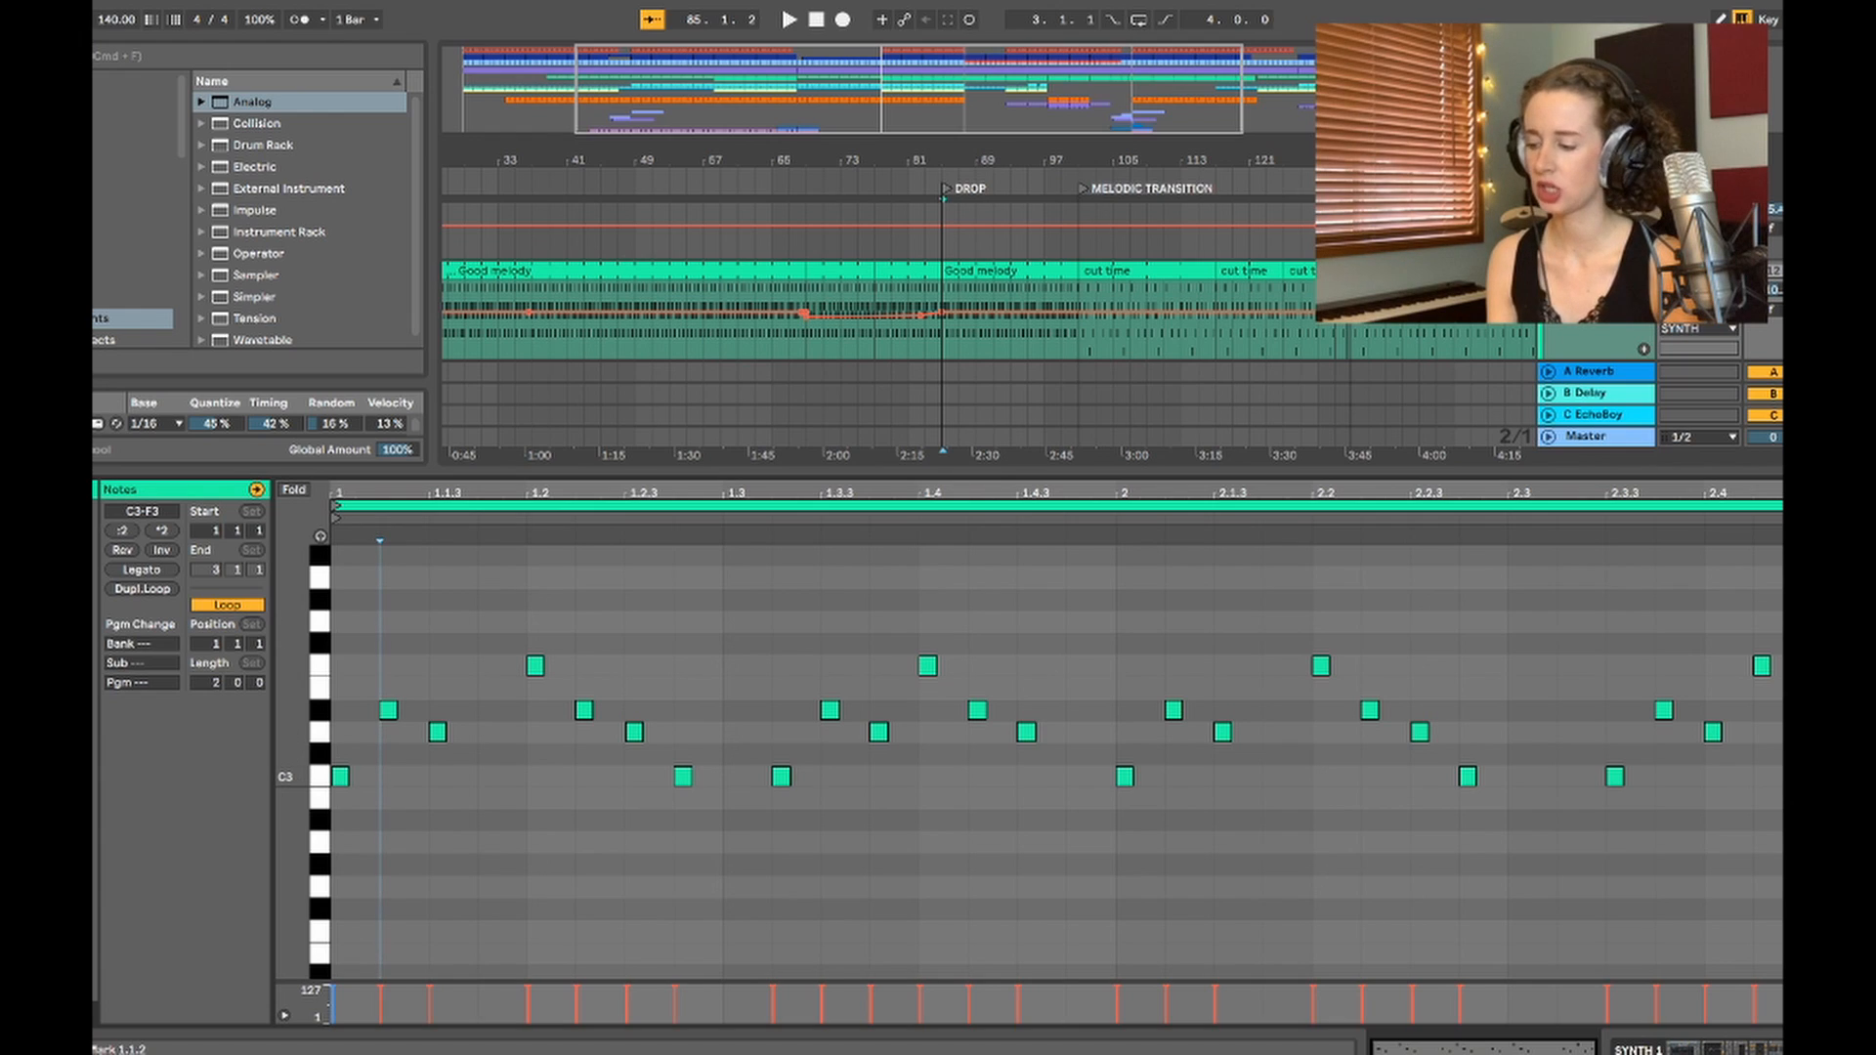
click(340, 777)
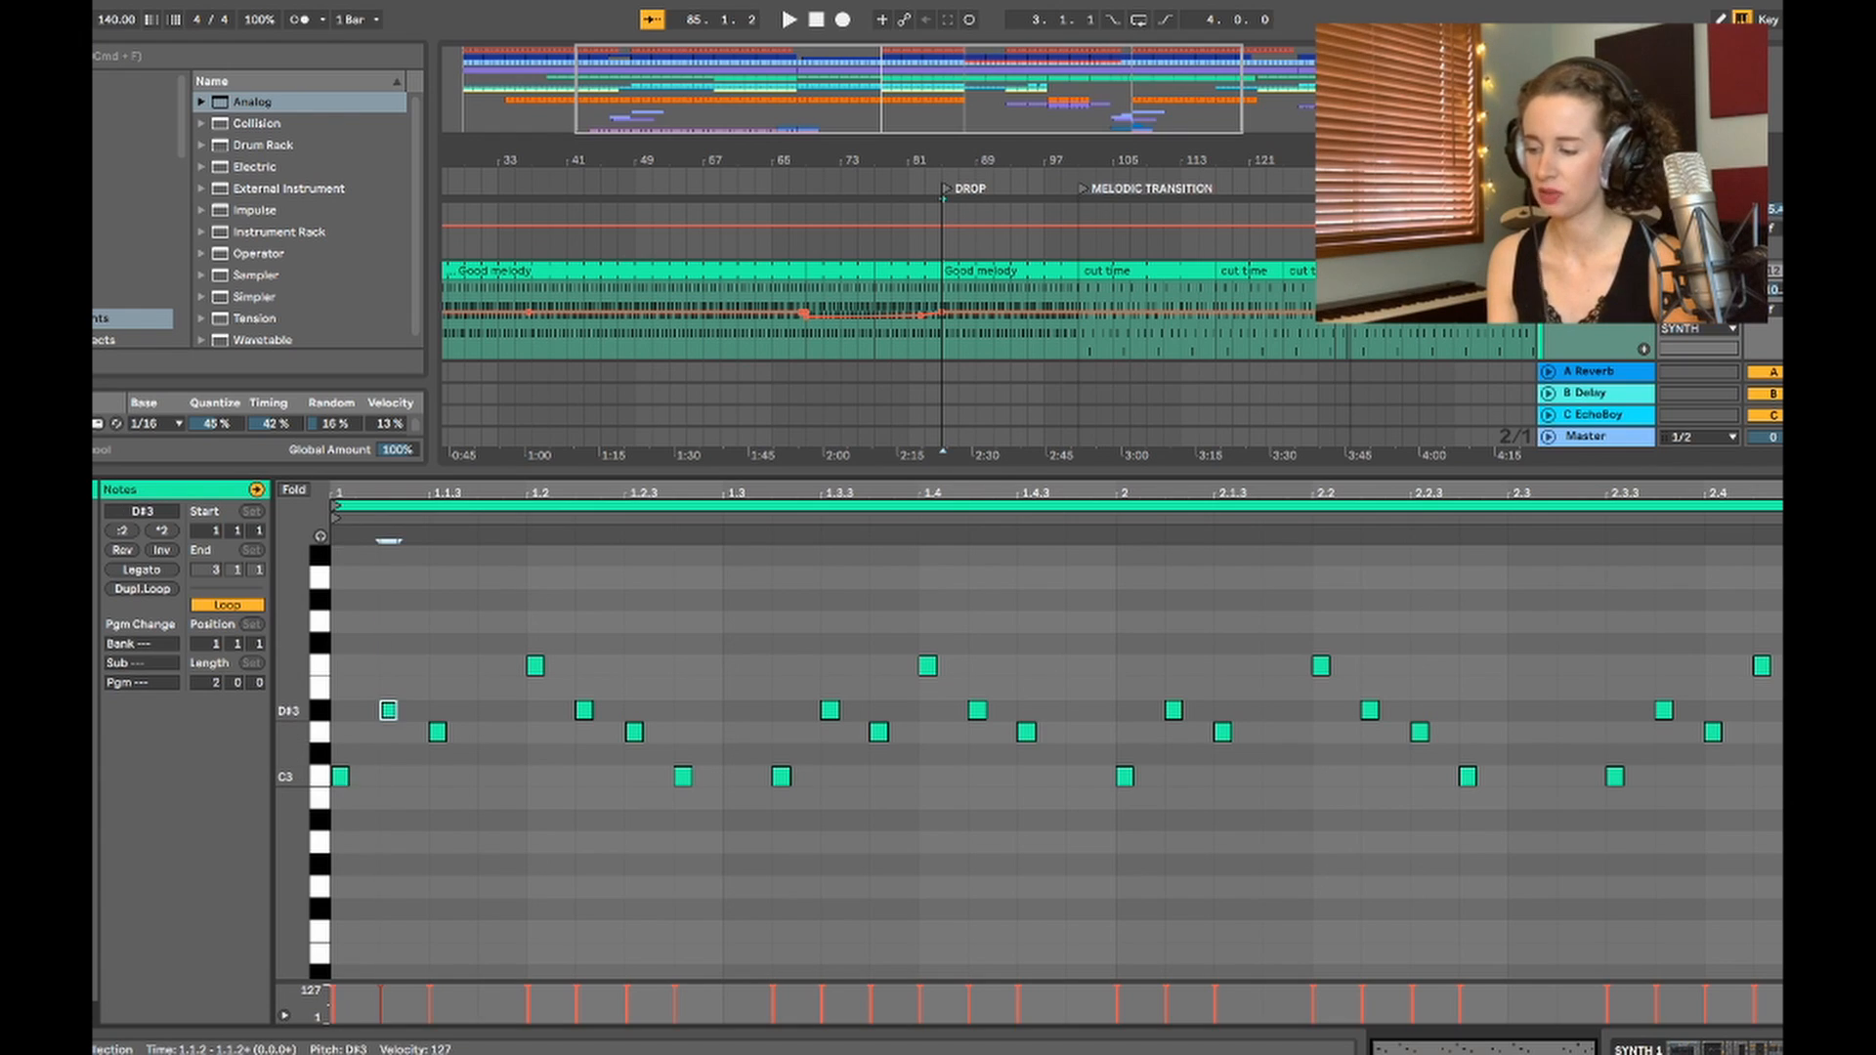
click(387, 710)
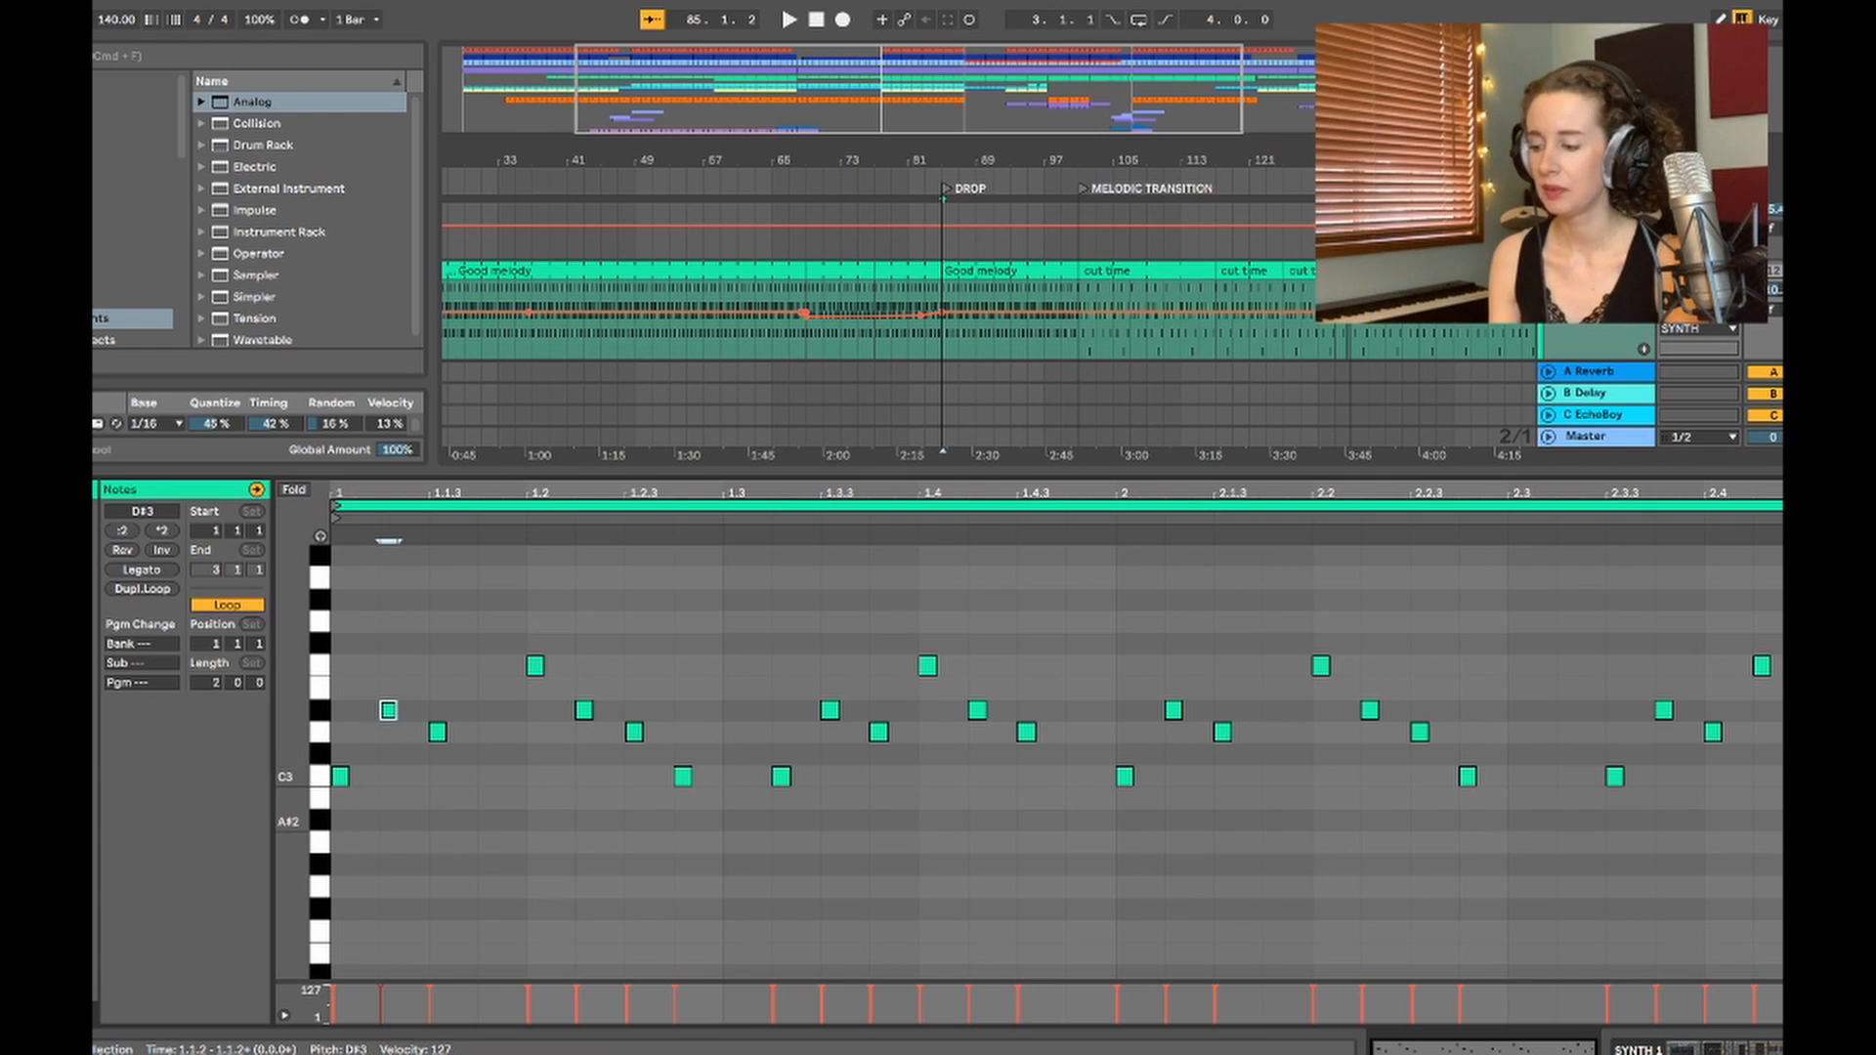
Step: Step through the melody notes one after another from the D#3 at 1.1.2 to the C3 at 1.3.2
key(alt+Right)
key(alt+Right)
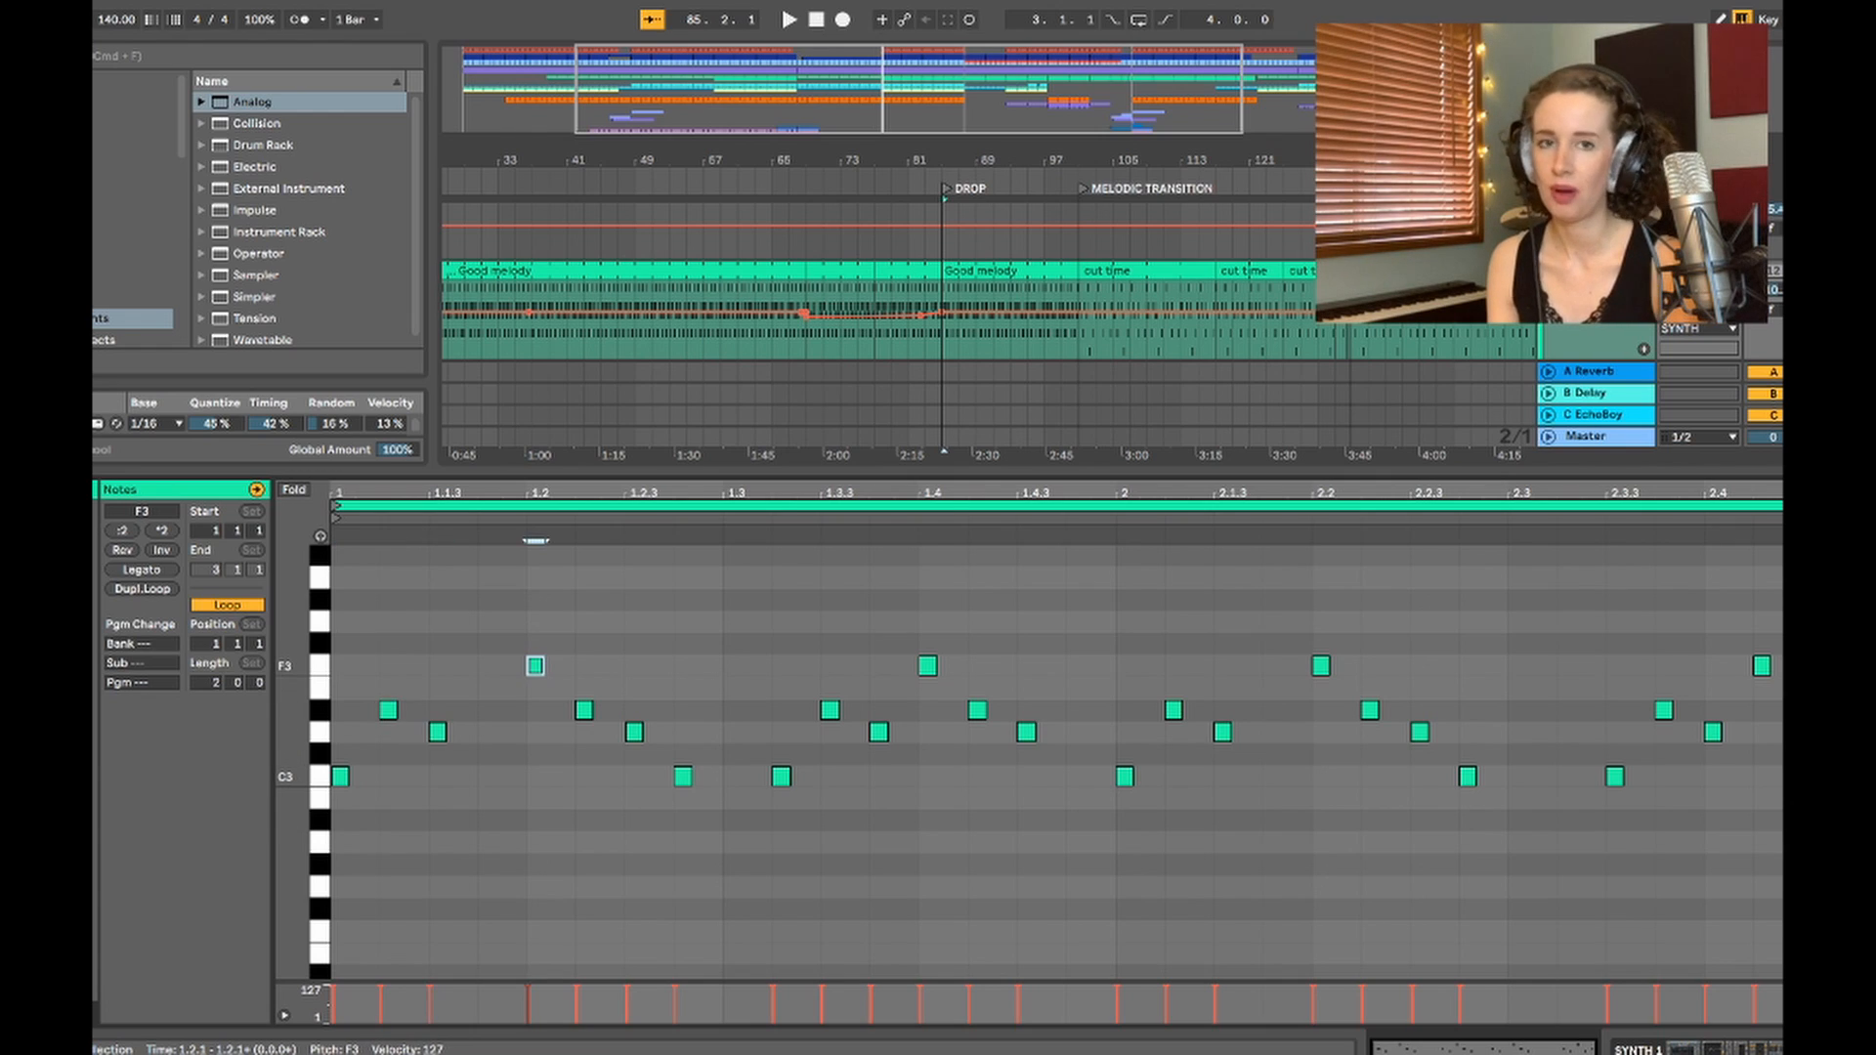
key(alt+Right)
key(alt+Right)
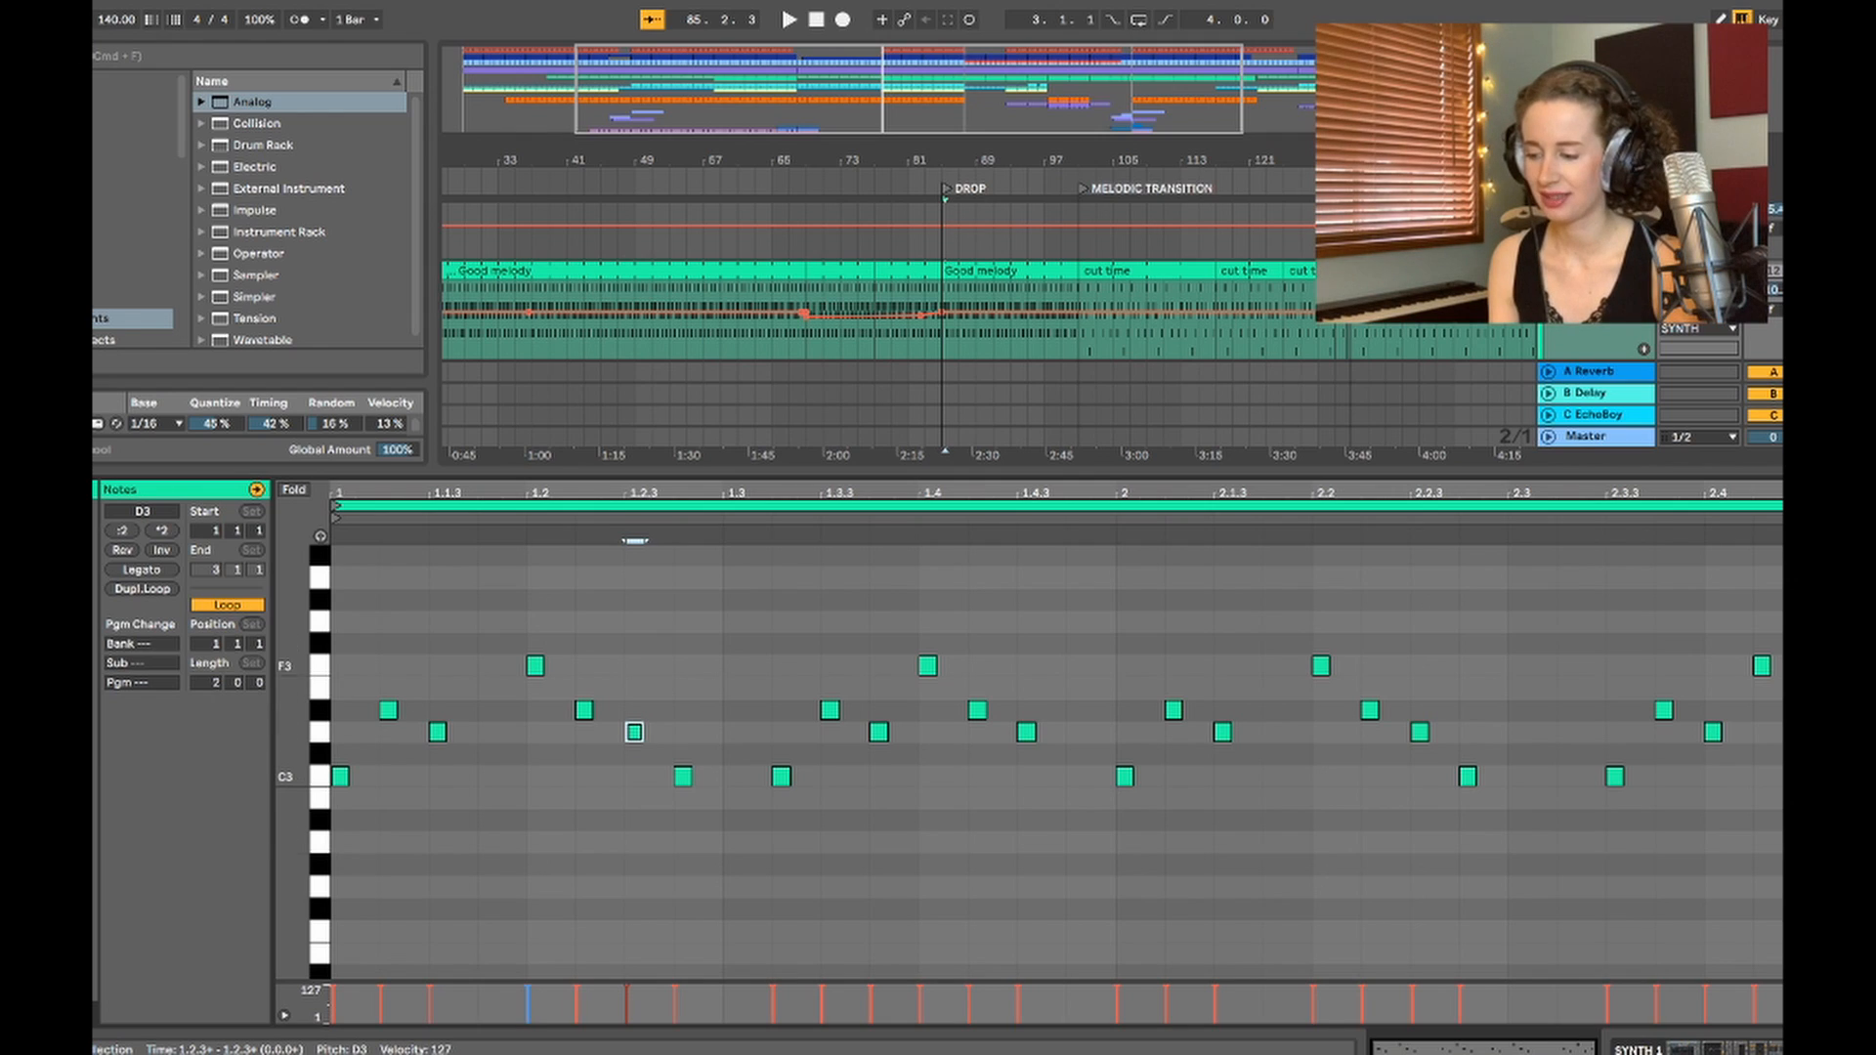
key(alt+Right)
key(alt+Right)
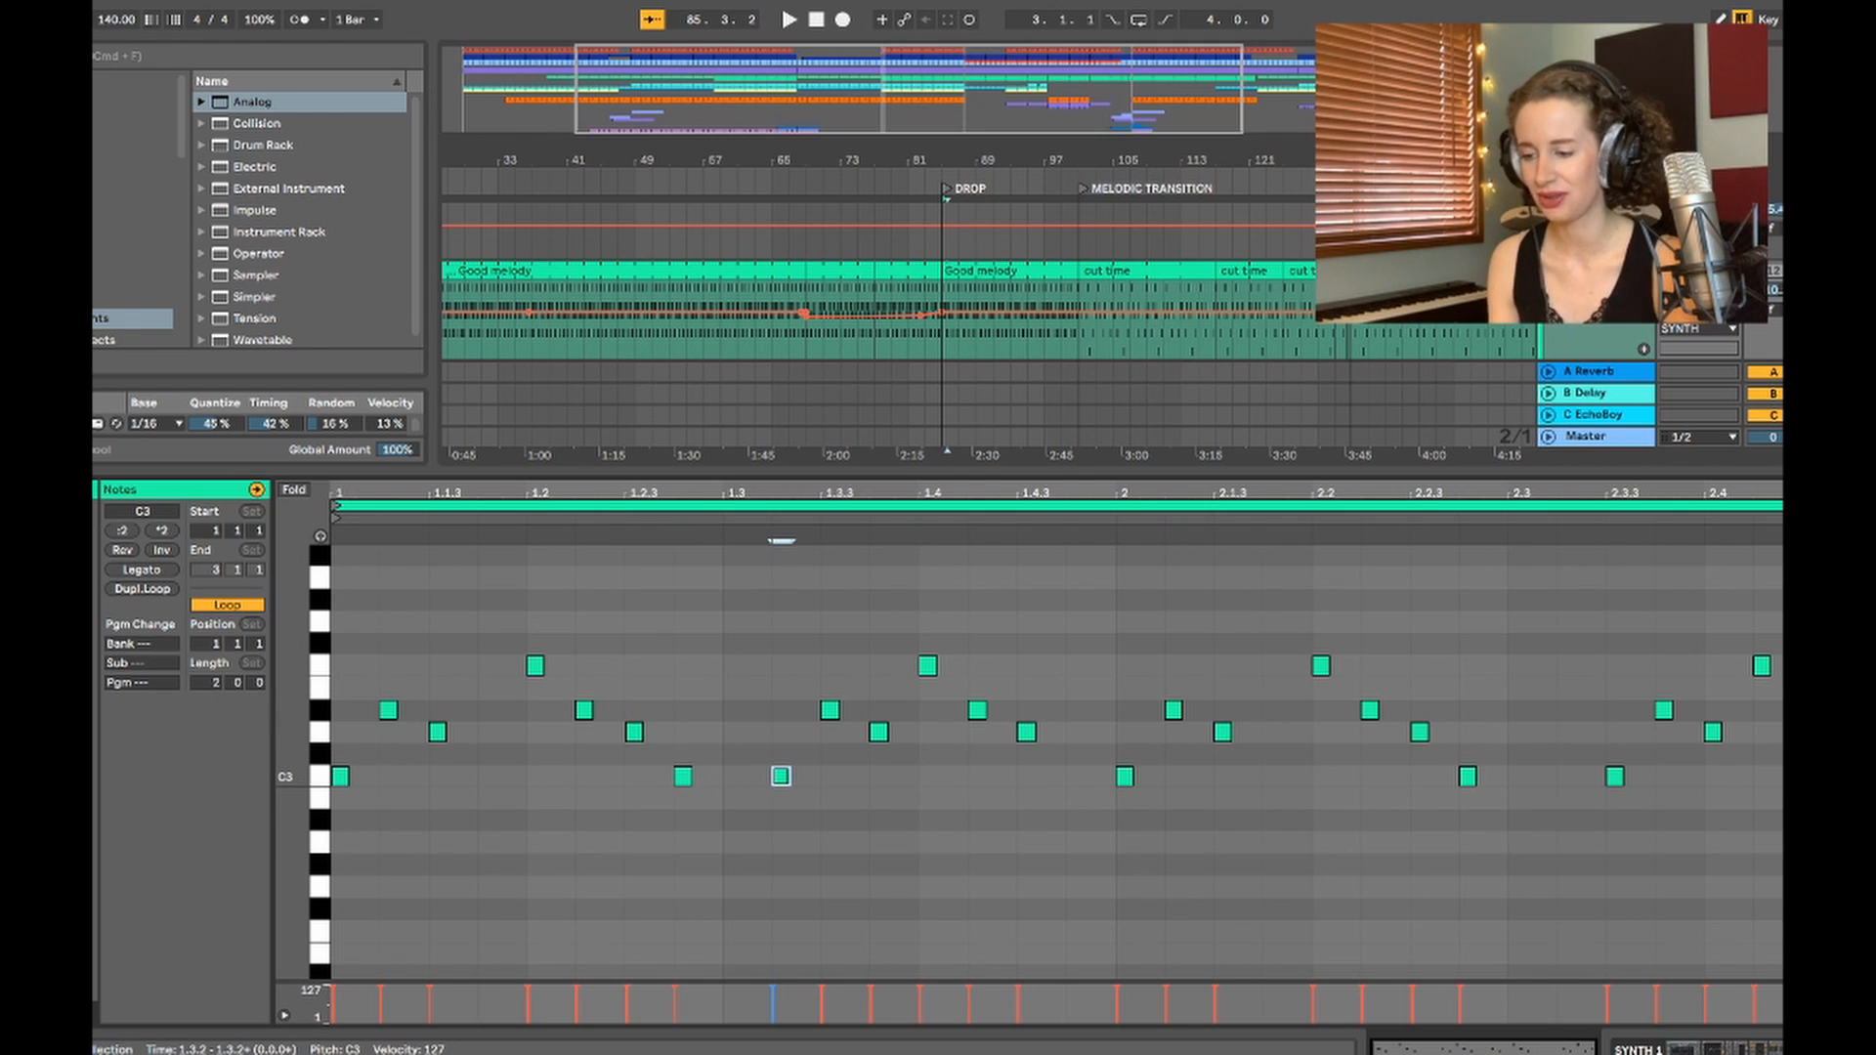
Step: Compare the F3 note at 1.2.1 with the D3 note at 1.2.3, finishing on the F3
click(528, 711)
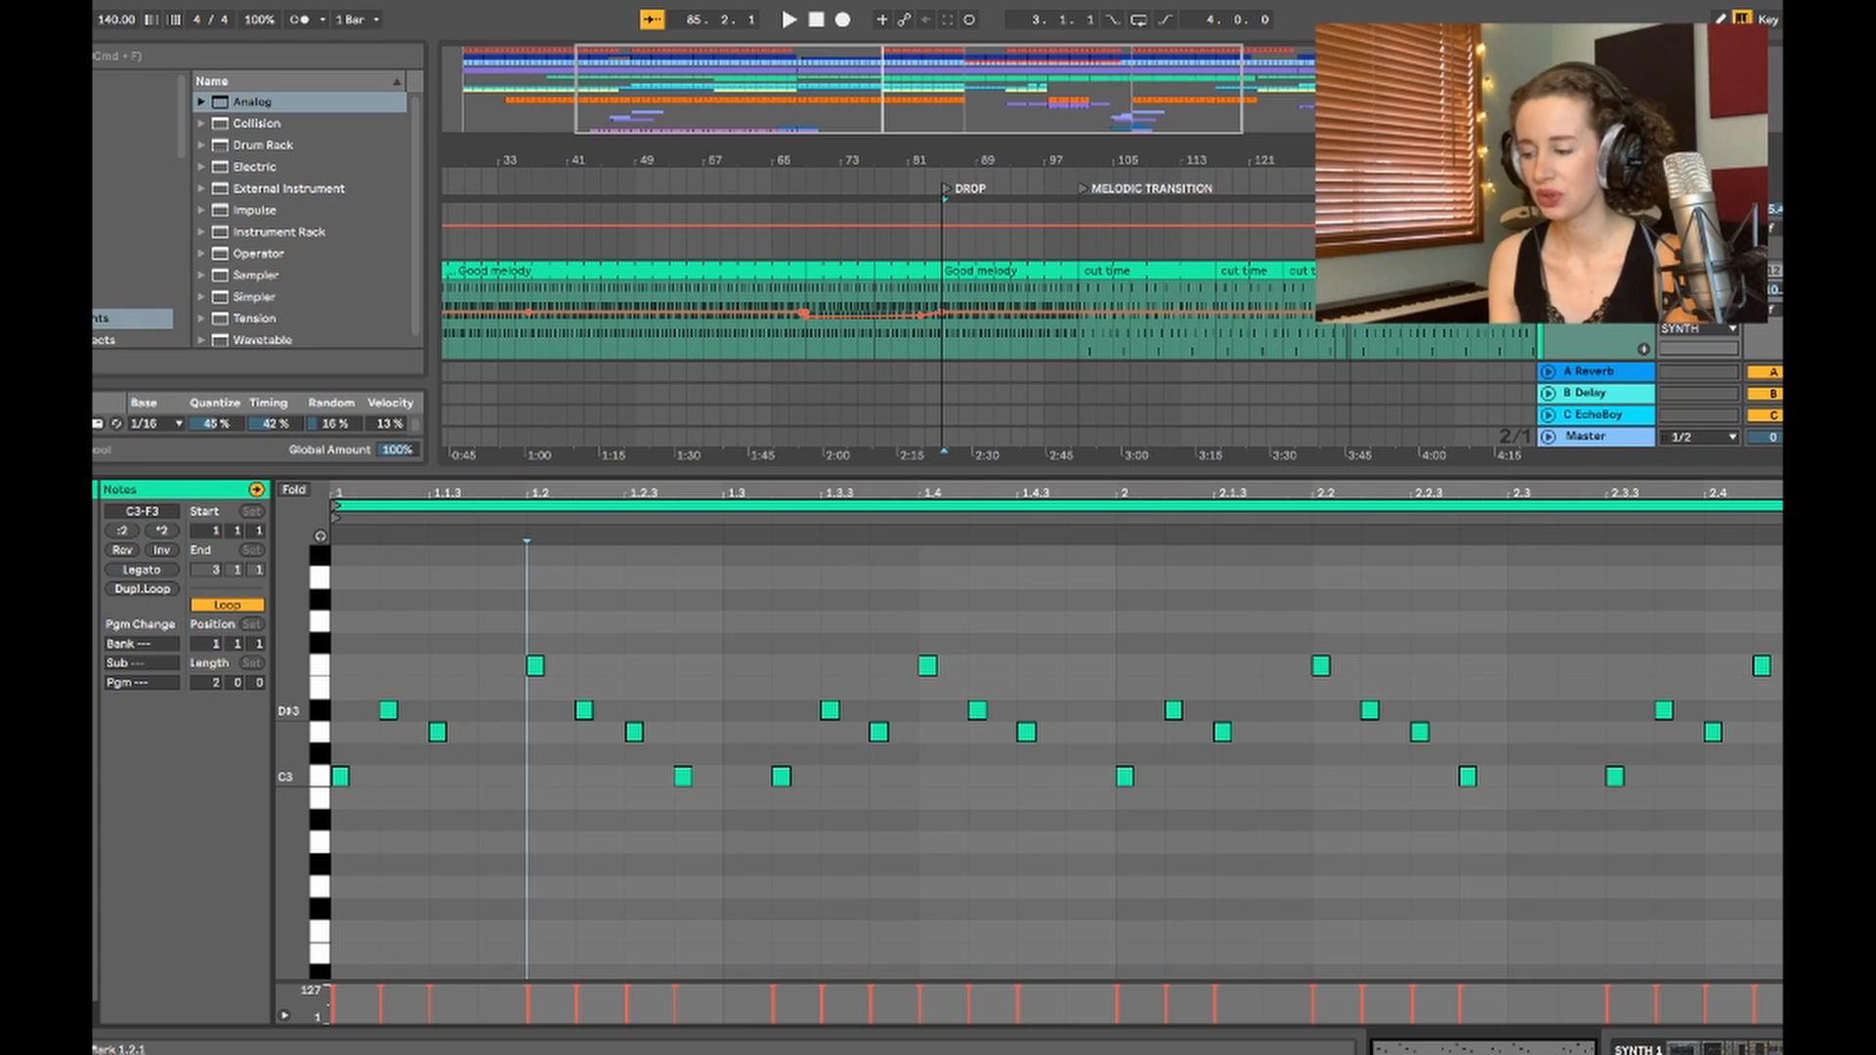
click(634, 732)
click(535, 666)
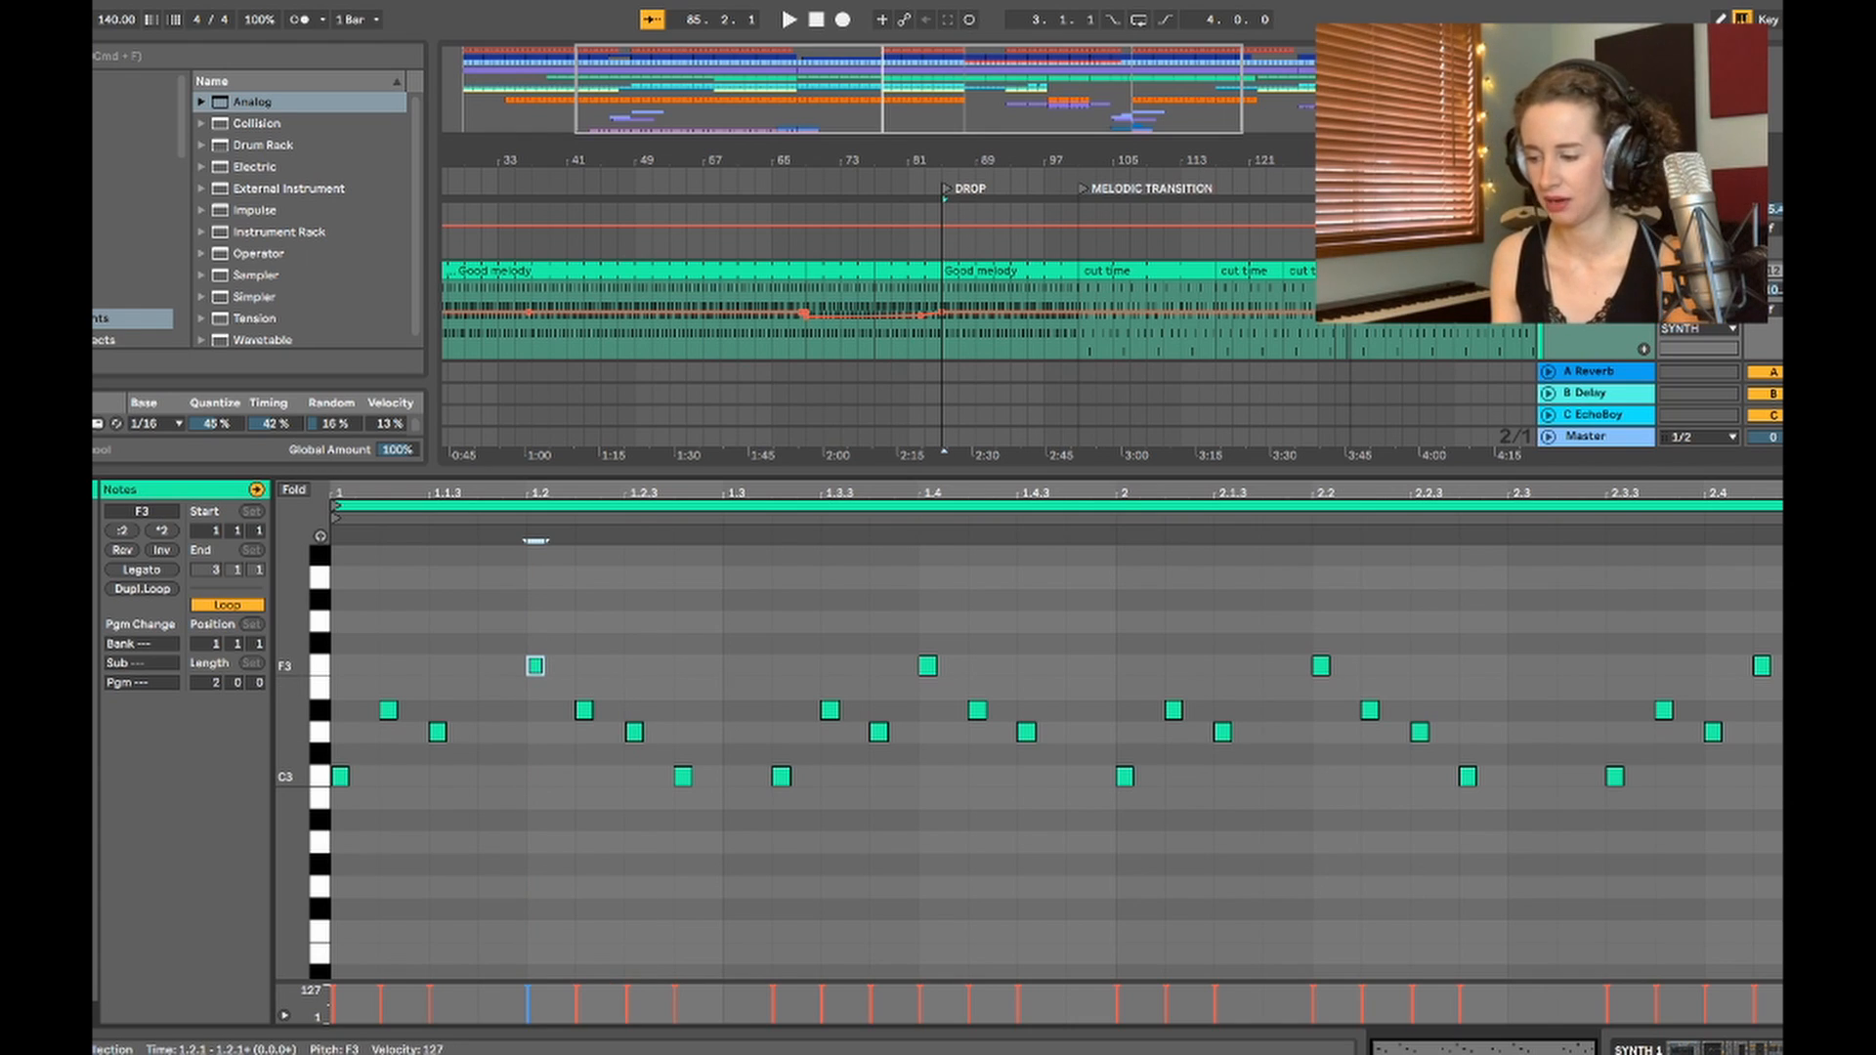
click(634, 732)
click(536, 666)
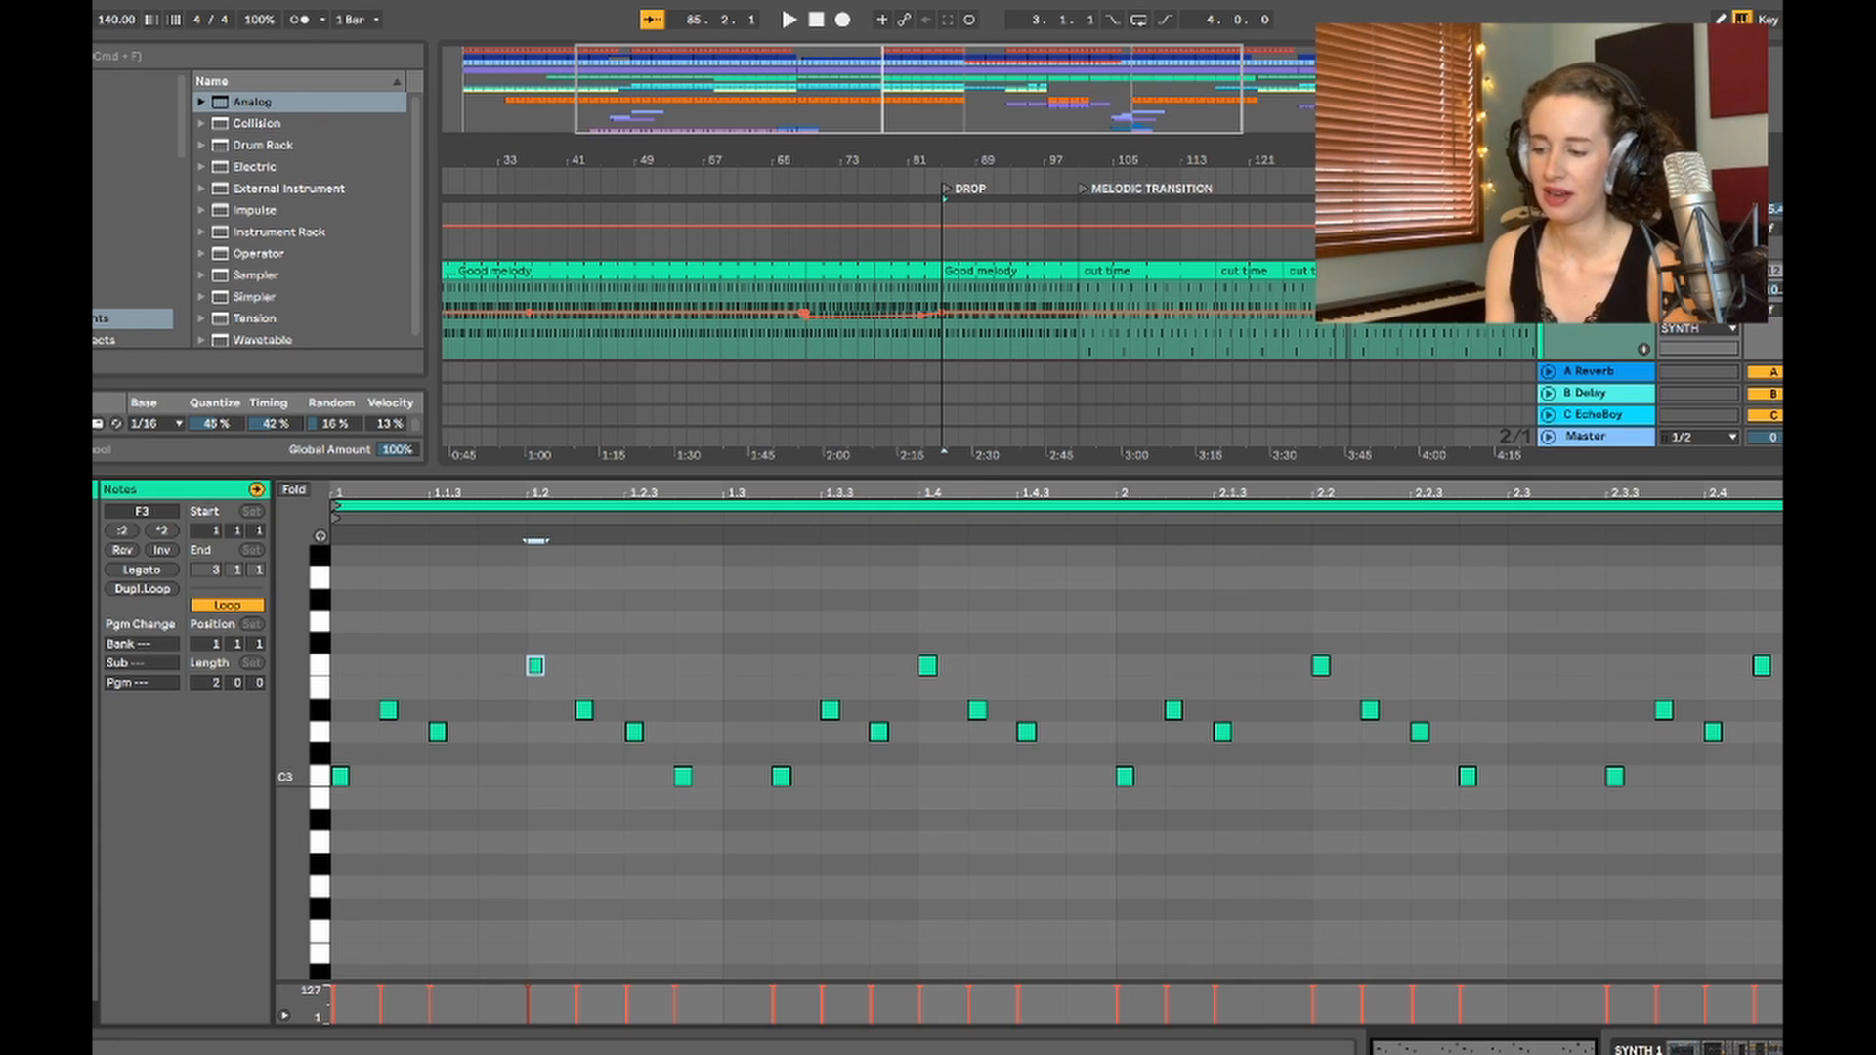
Step: Enlarge the arrangement area, then open the DOUBLE up Good melody clip at the DROP and play it
drag(742, 473, 742, 582)
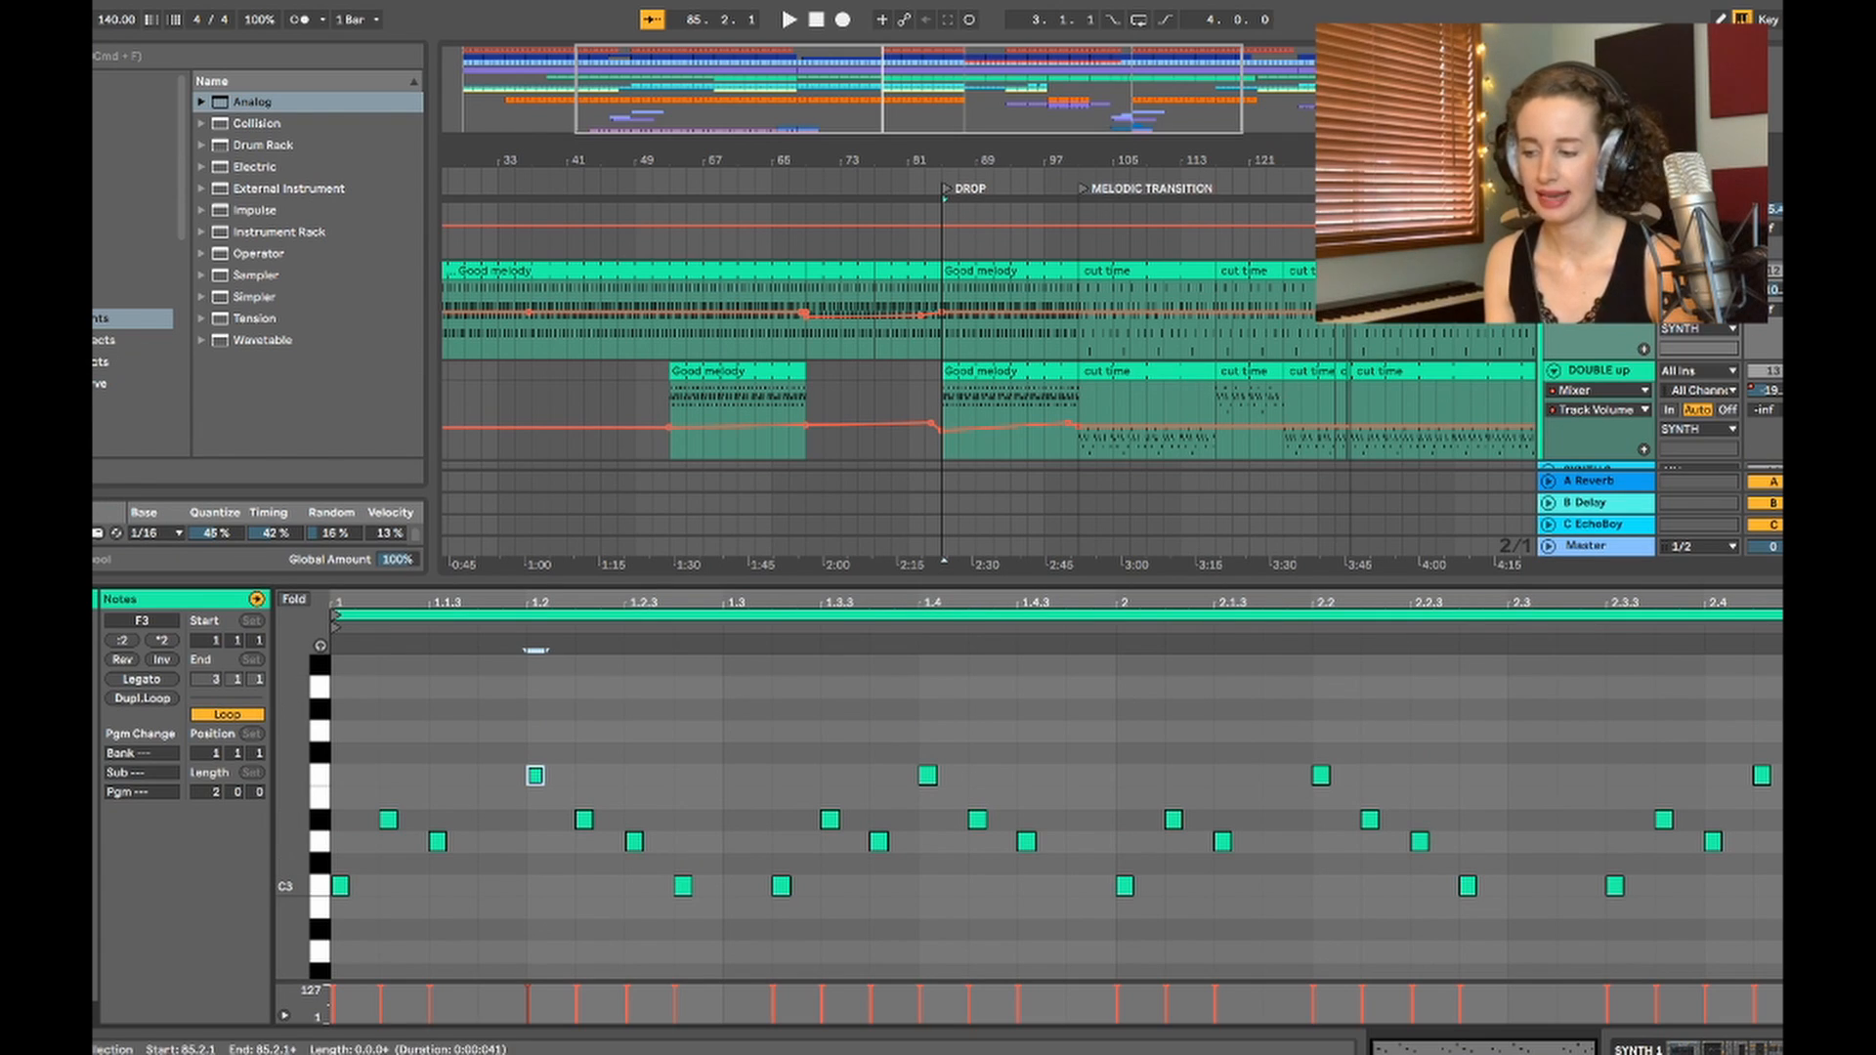
click(987, 371)
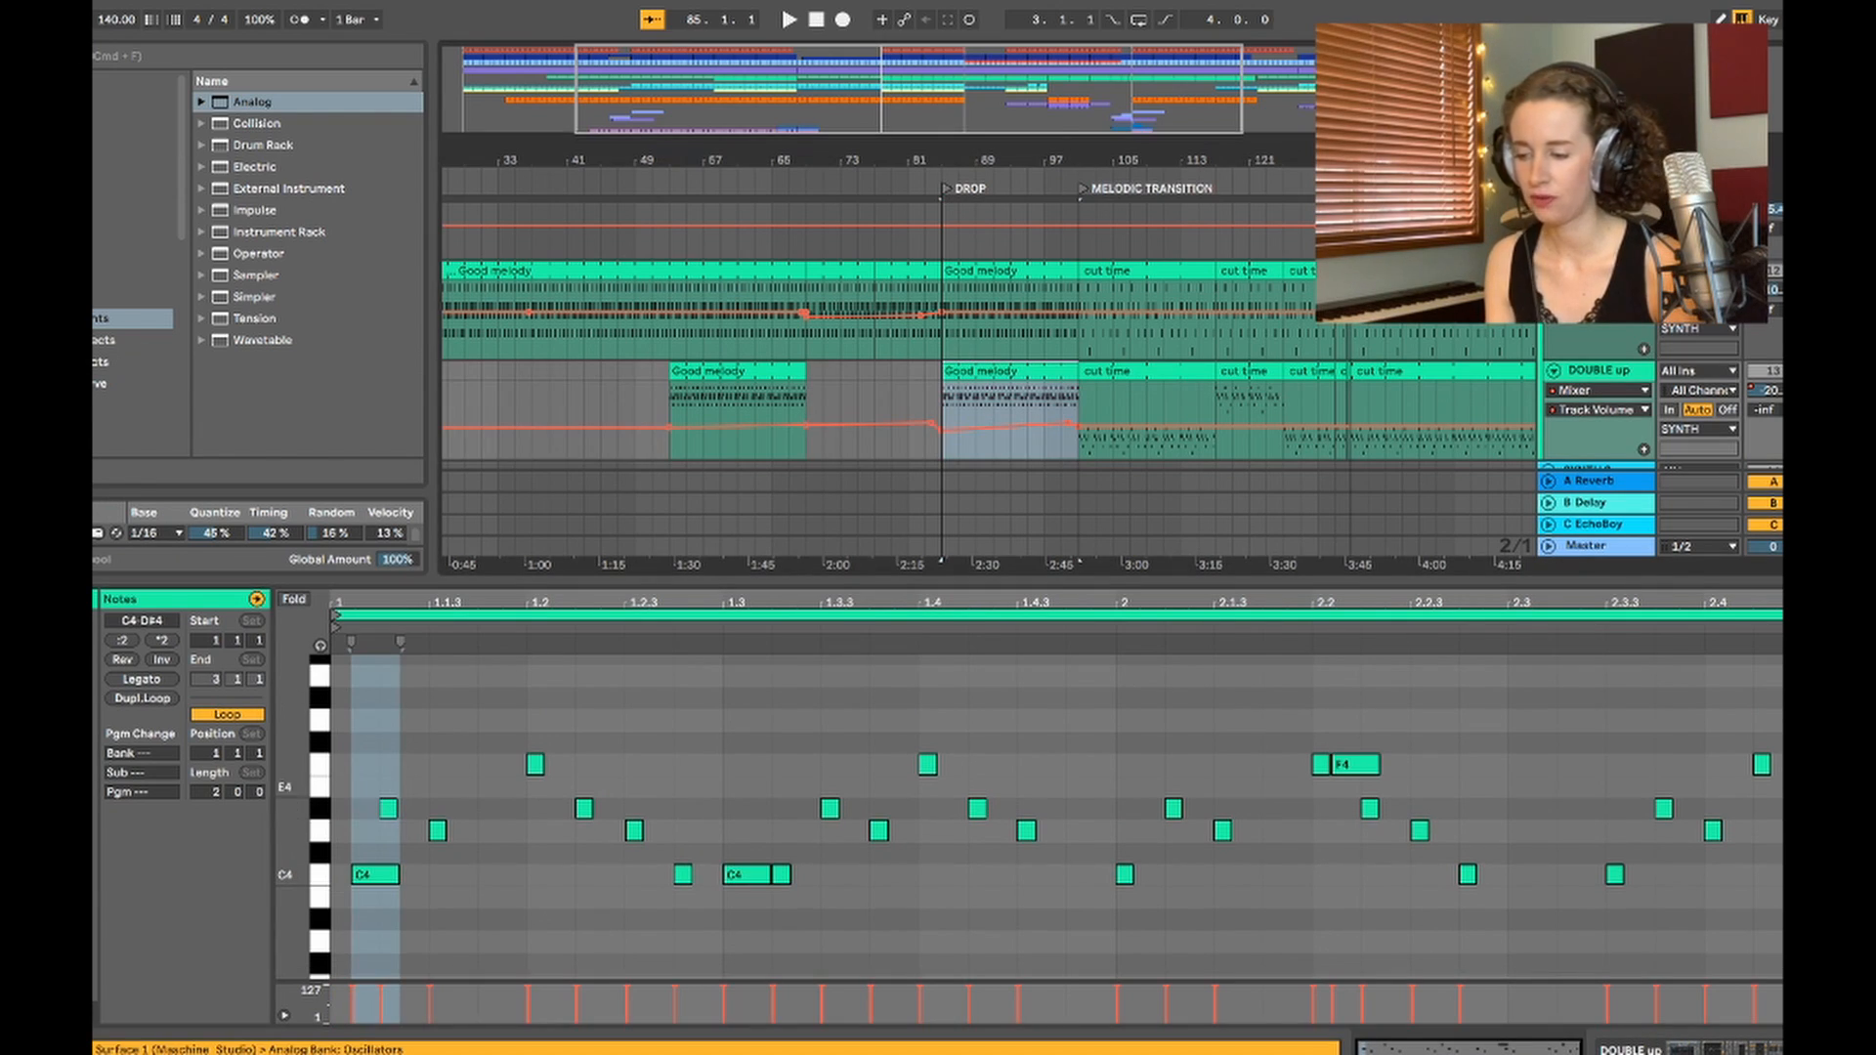
key(space)
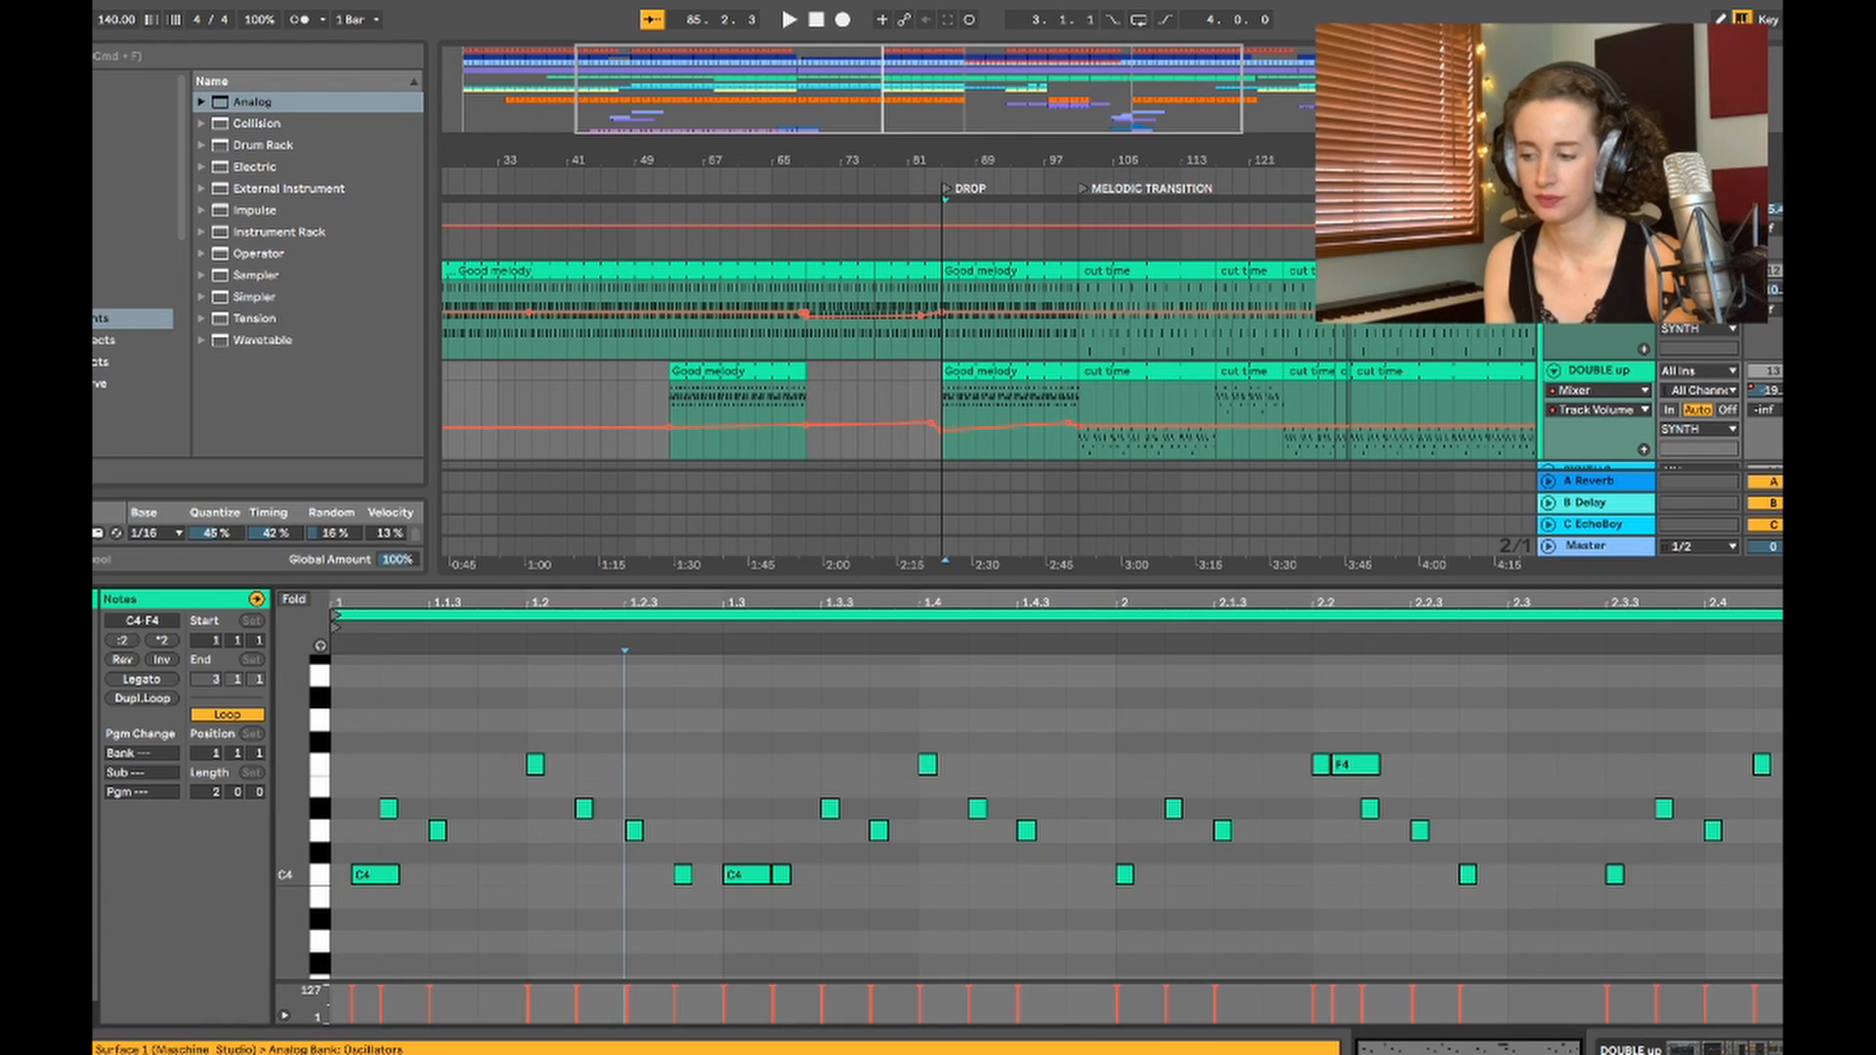
click(987, 371)
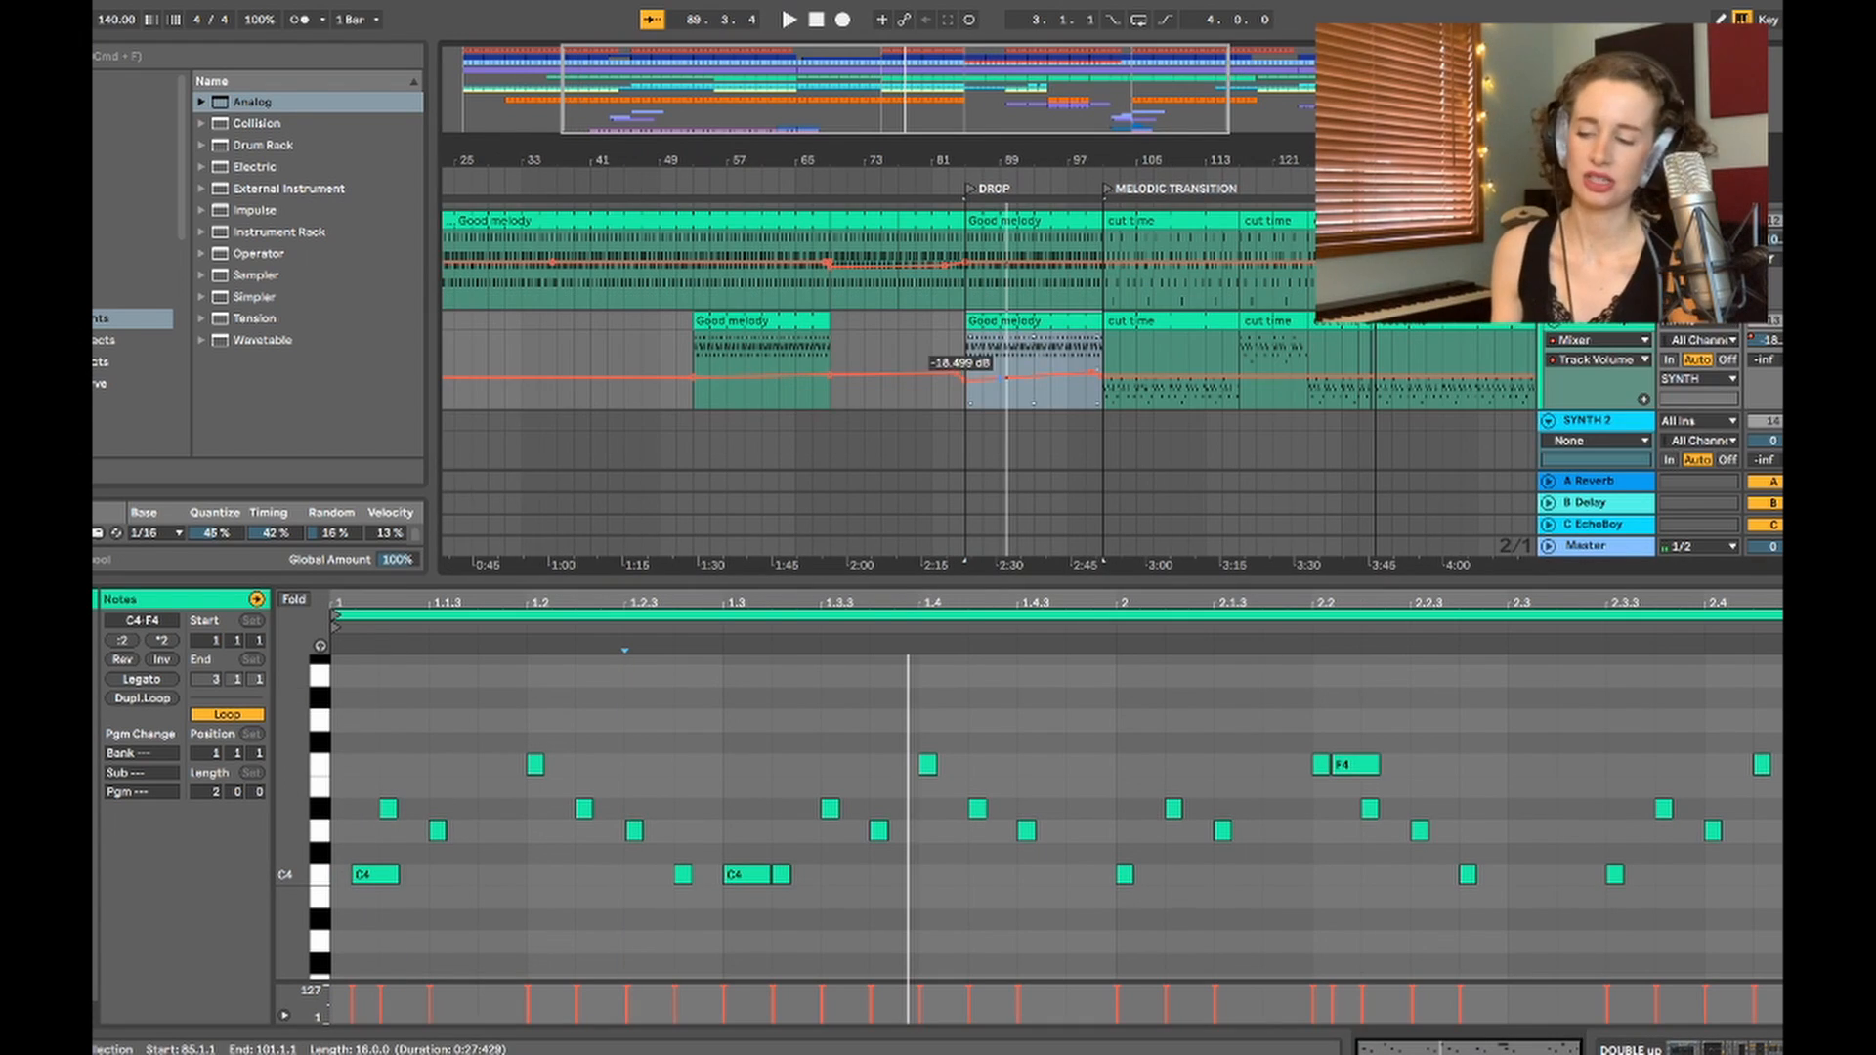
Step: Compare the note patterns of the SYNTH 1 and DOUBLE up Good melody clips at the DROP by opening them alternately
scroll(962, 376, up, 2)
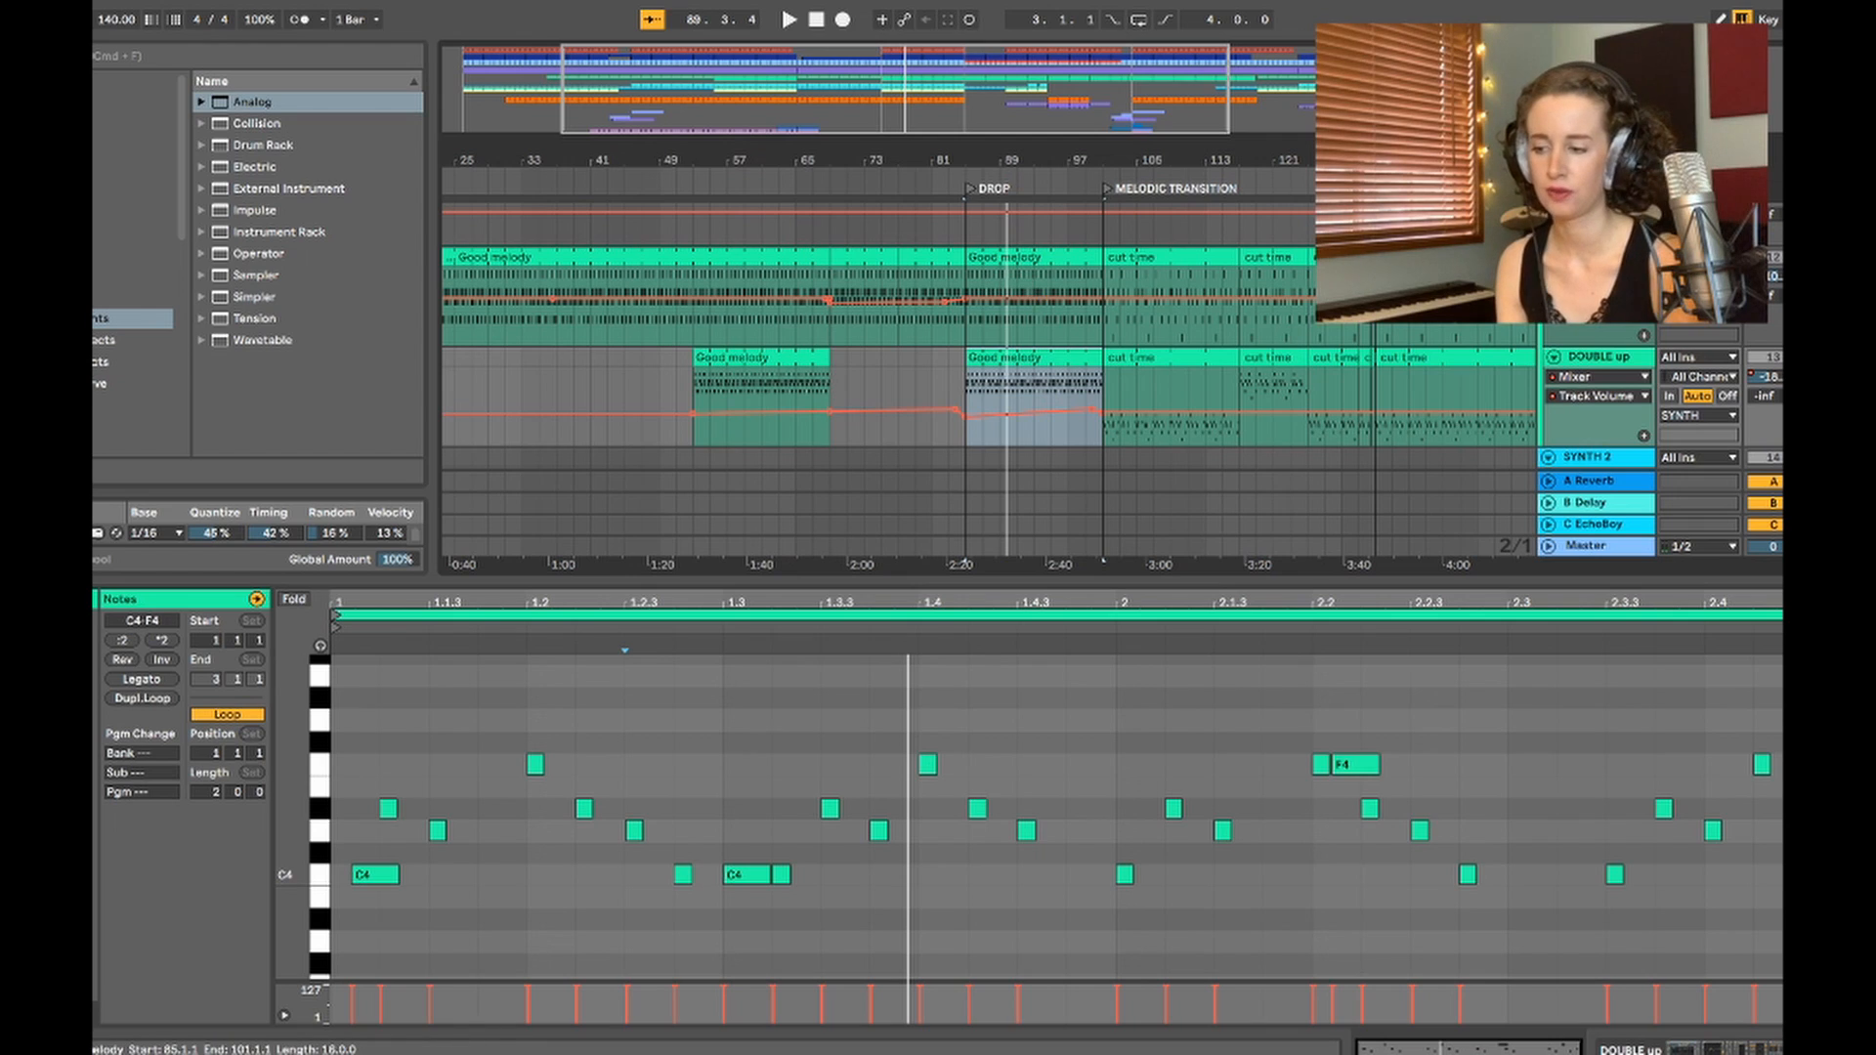
click(1028, 257)
click(1027, 358)
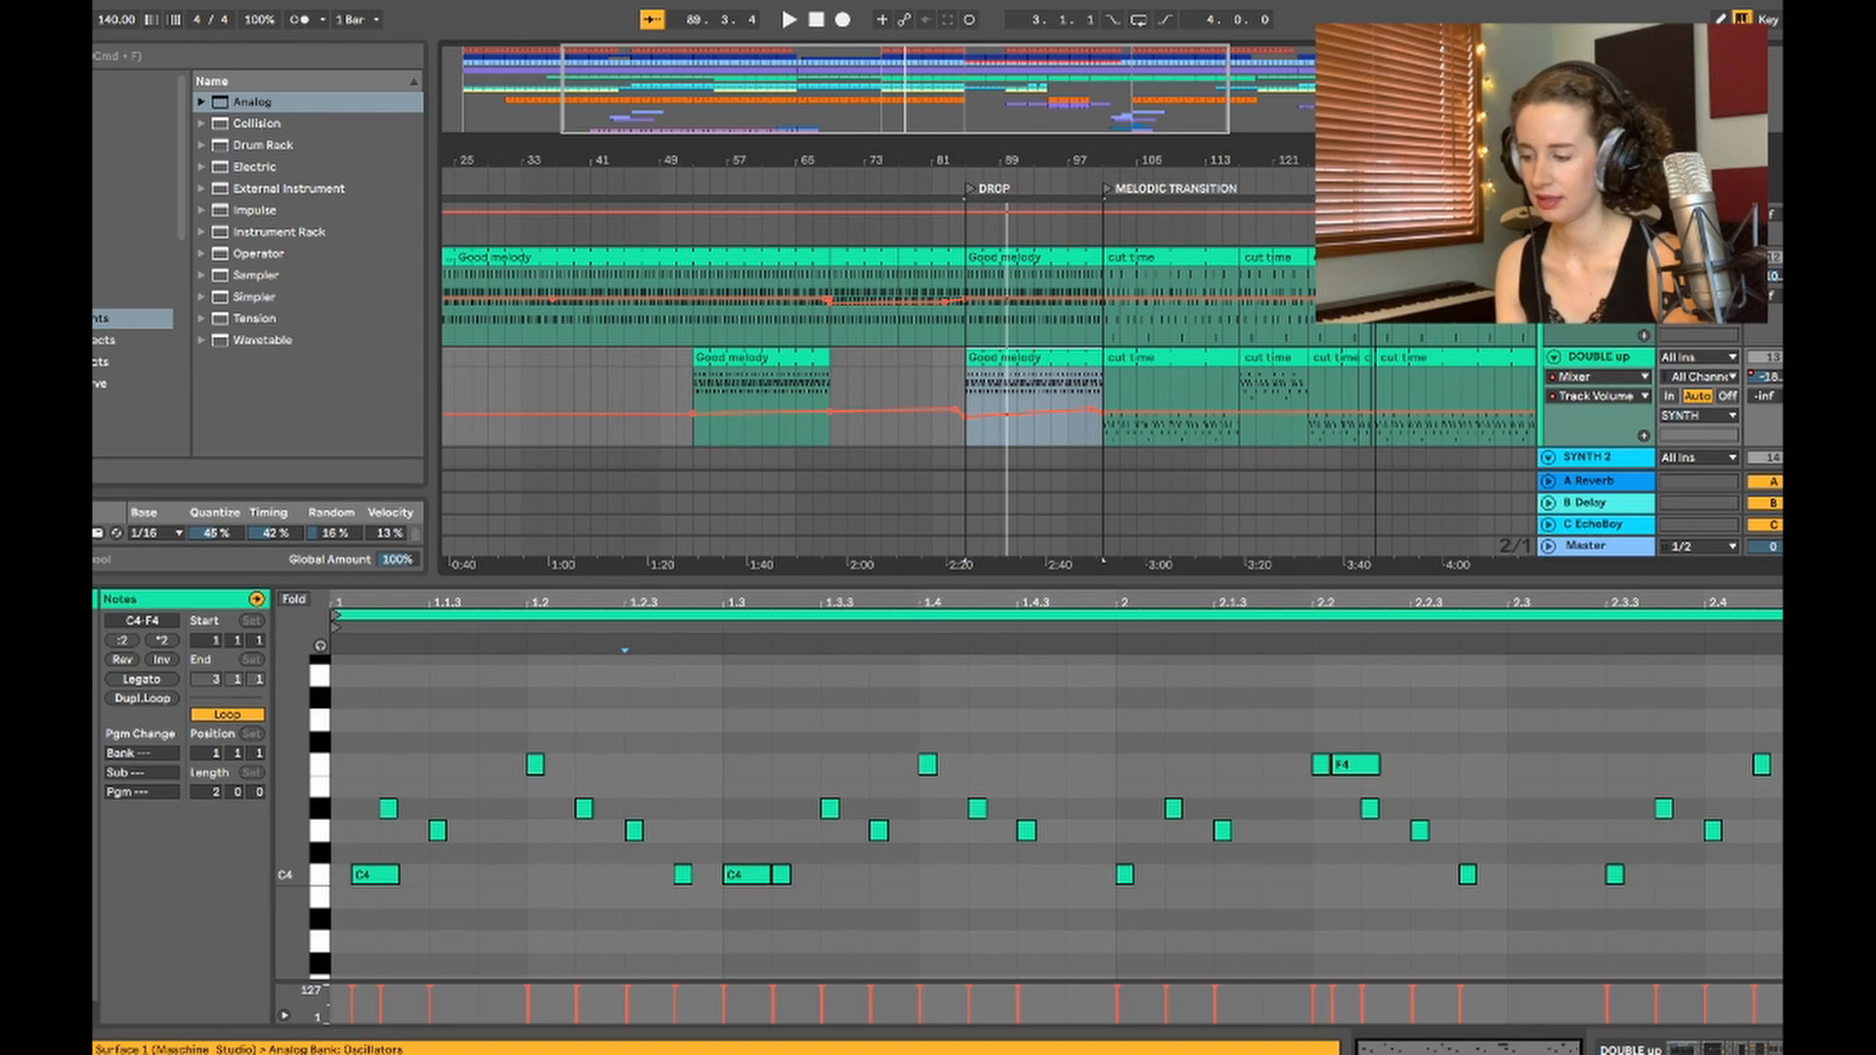
click(1024, 257)
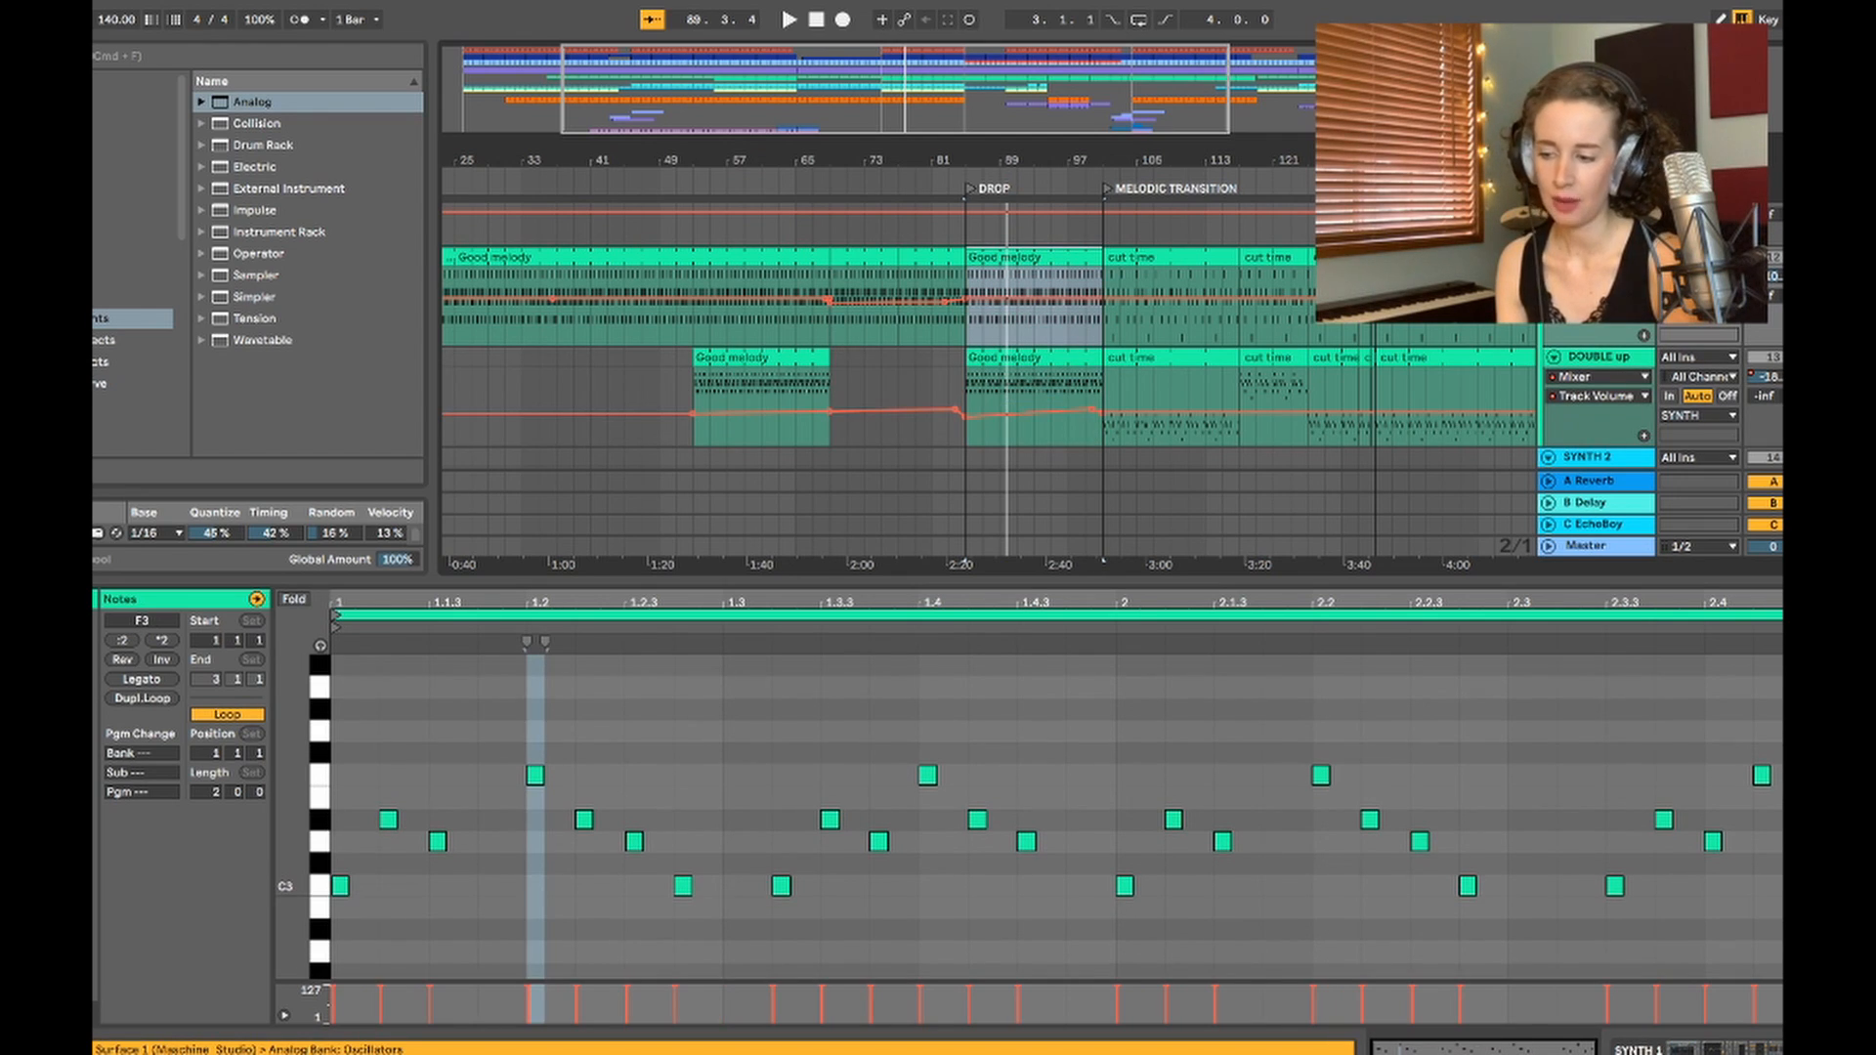
click(1024, 358)
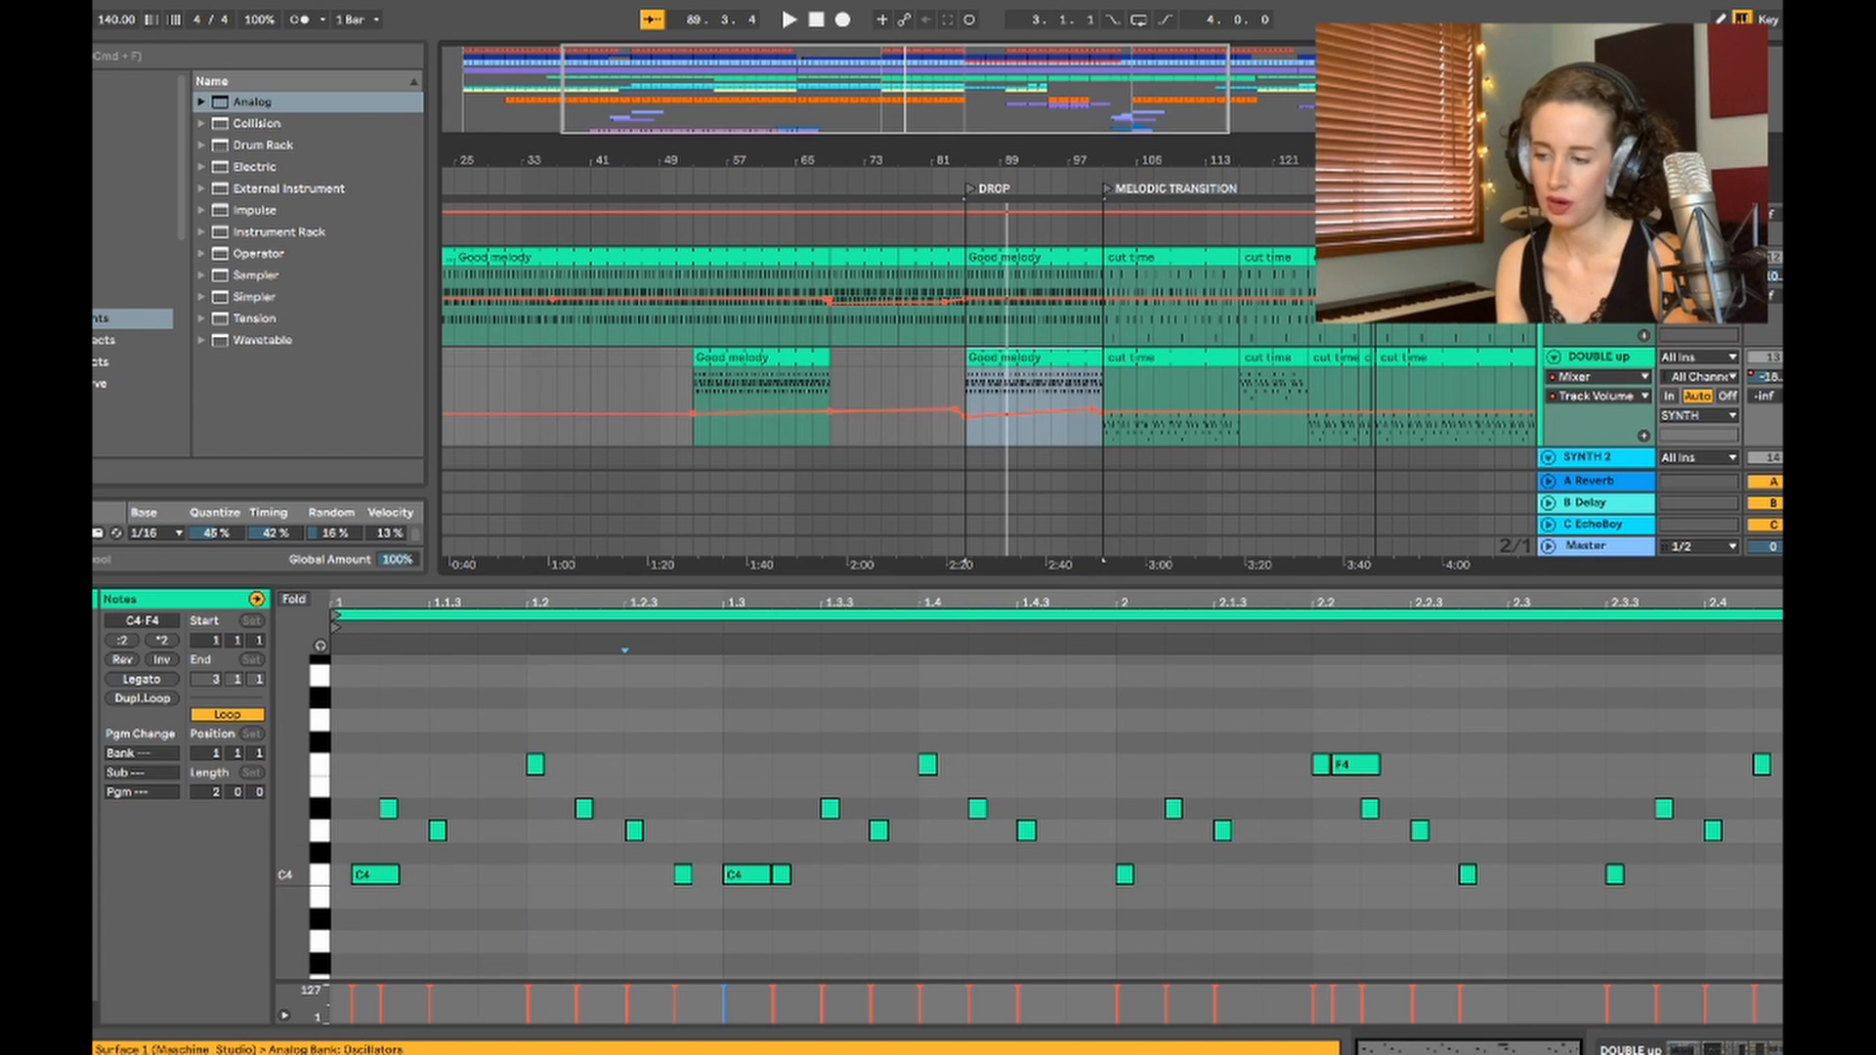
click(996, 285)
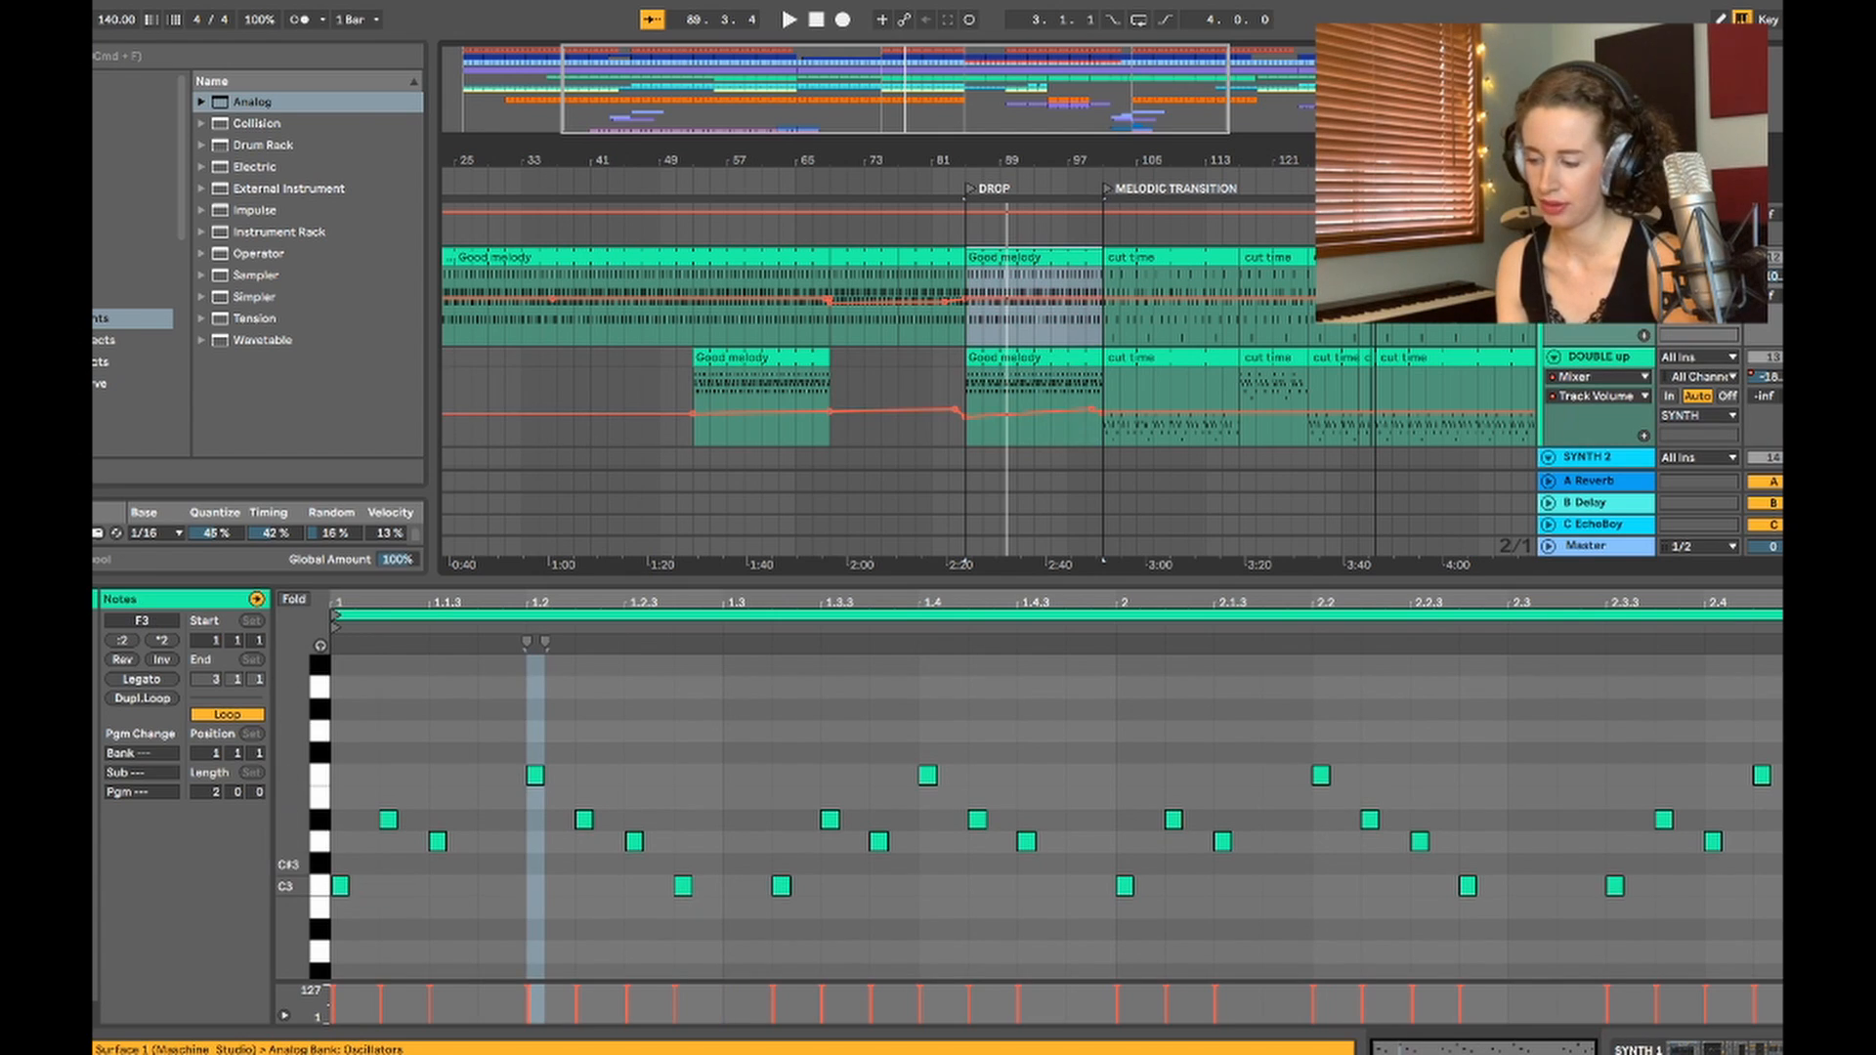
click(781, 886)
click(1024, 357)
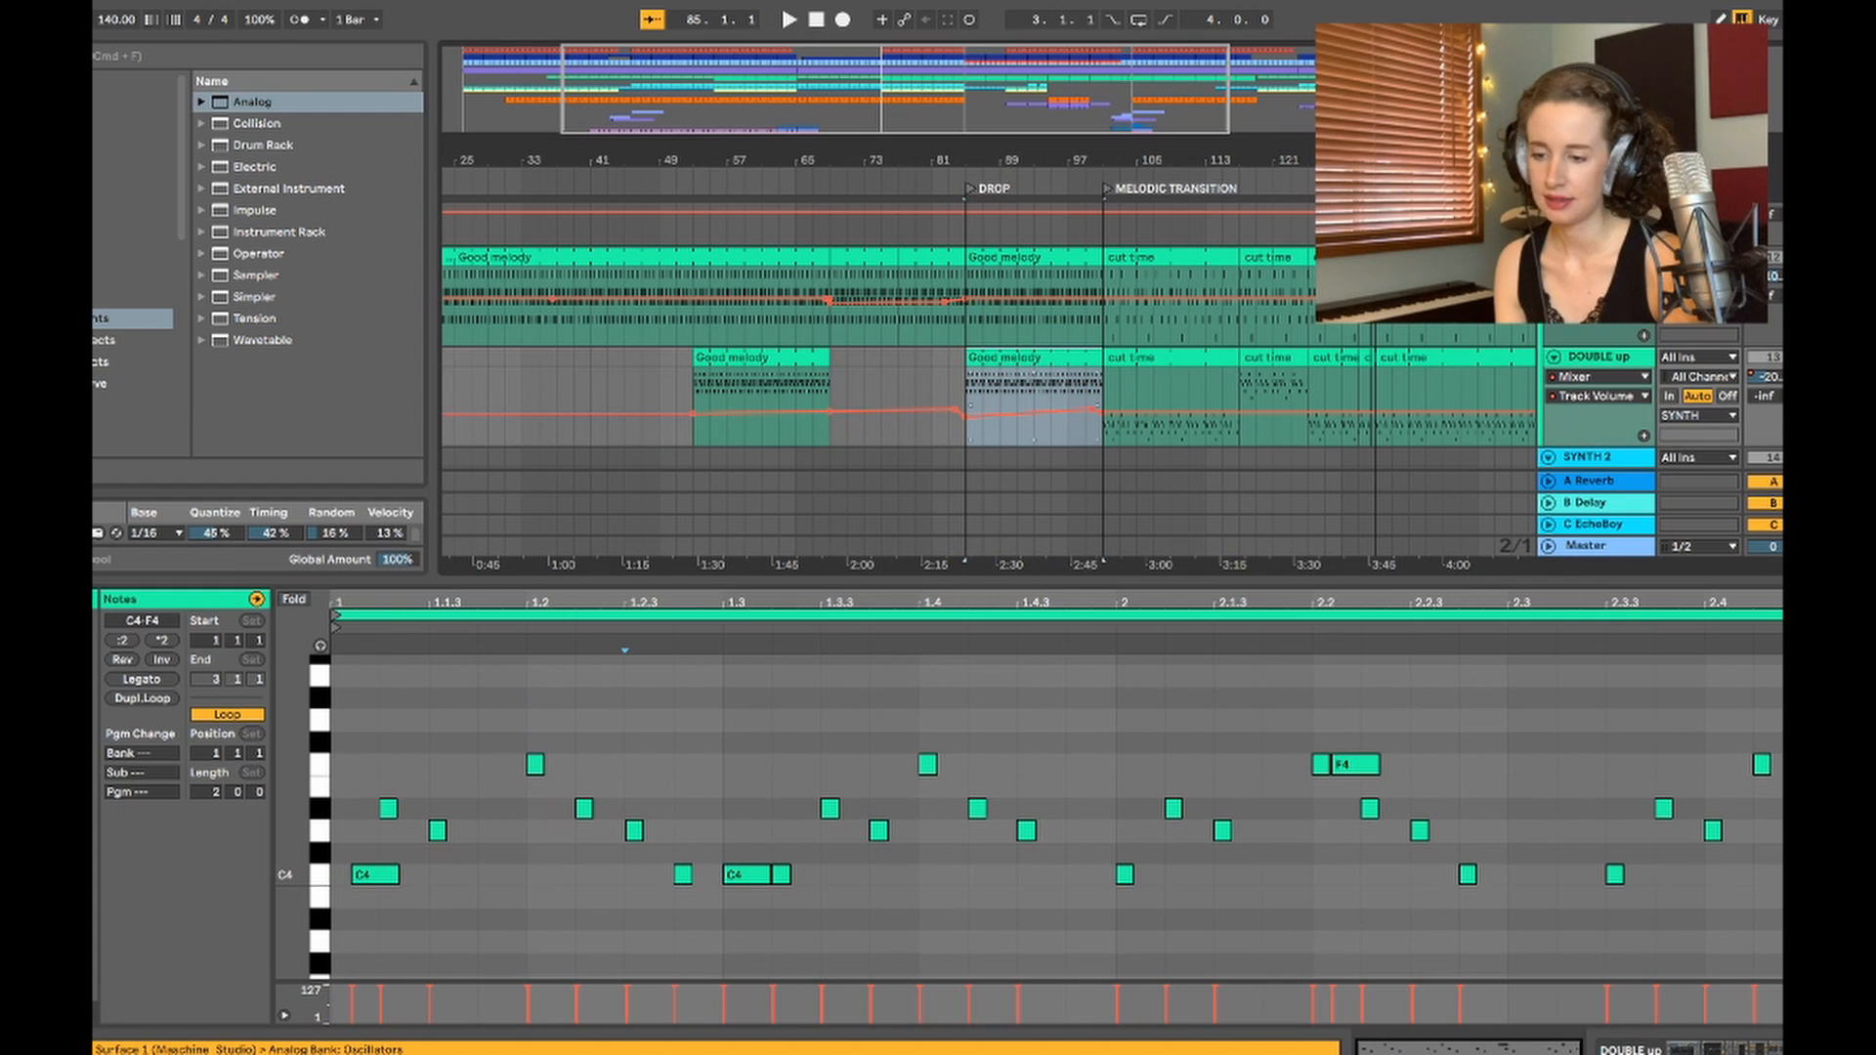
Step: Play the DROP from bar 85 and check the DOUBLE up volume automation at bars 85 and 101
key(space)
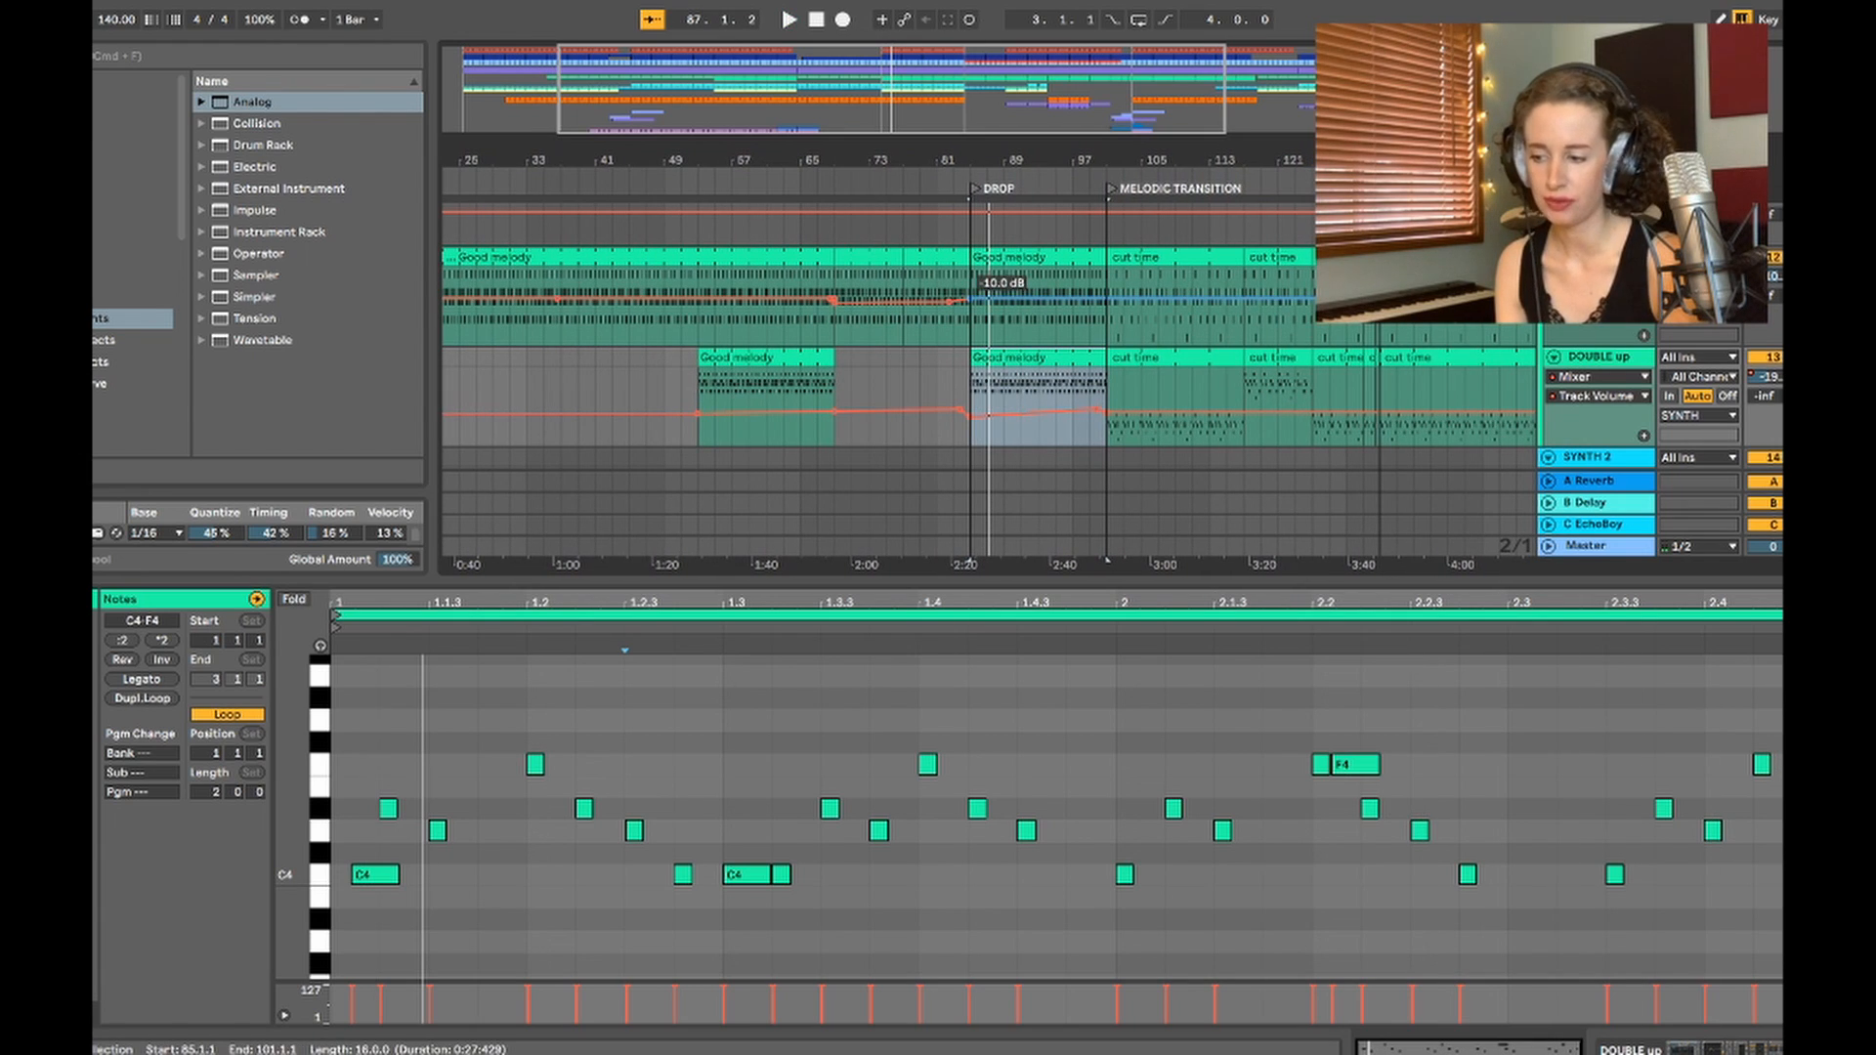
click(970, 317)
click(971, 410)
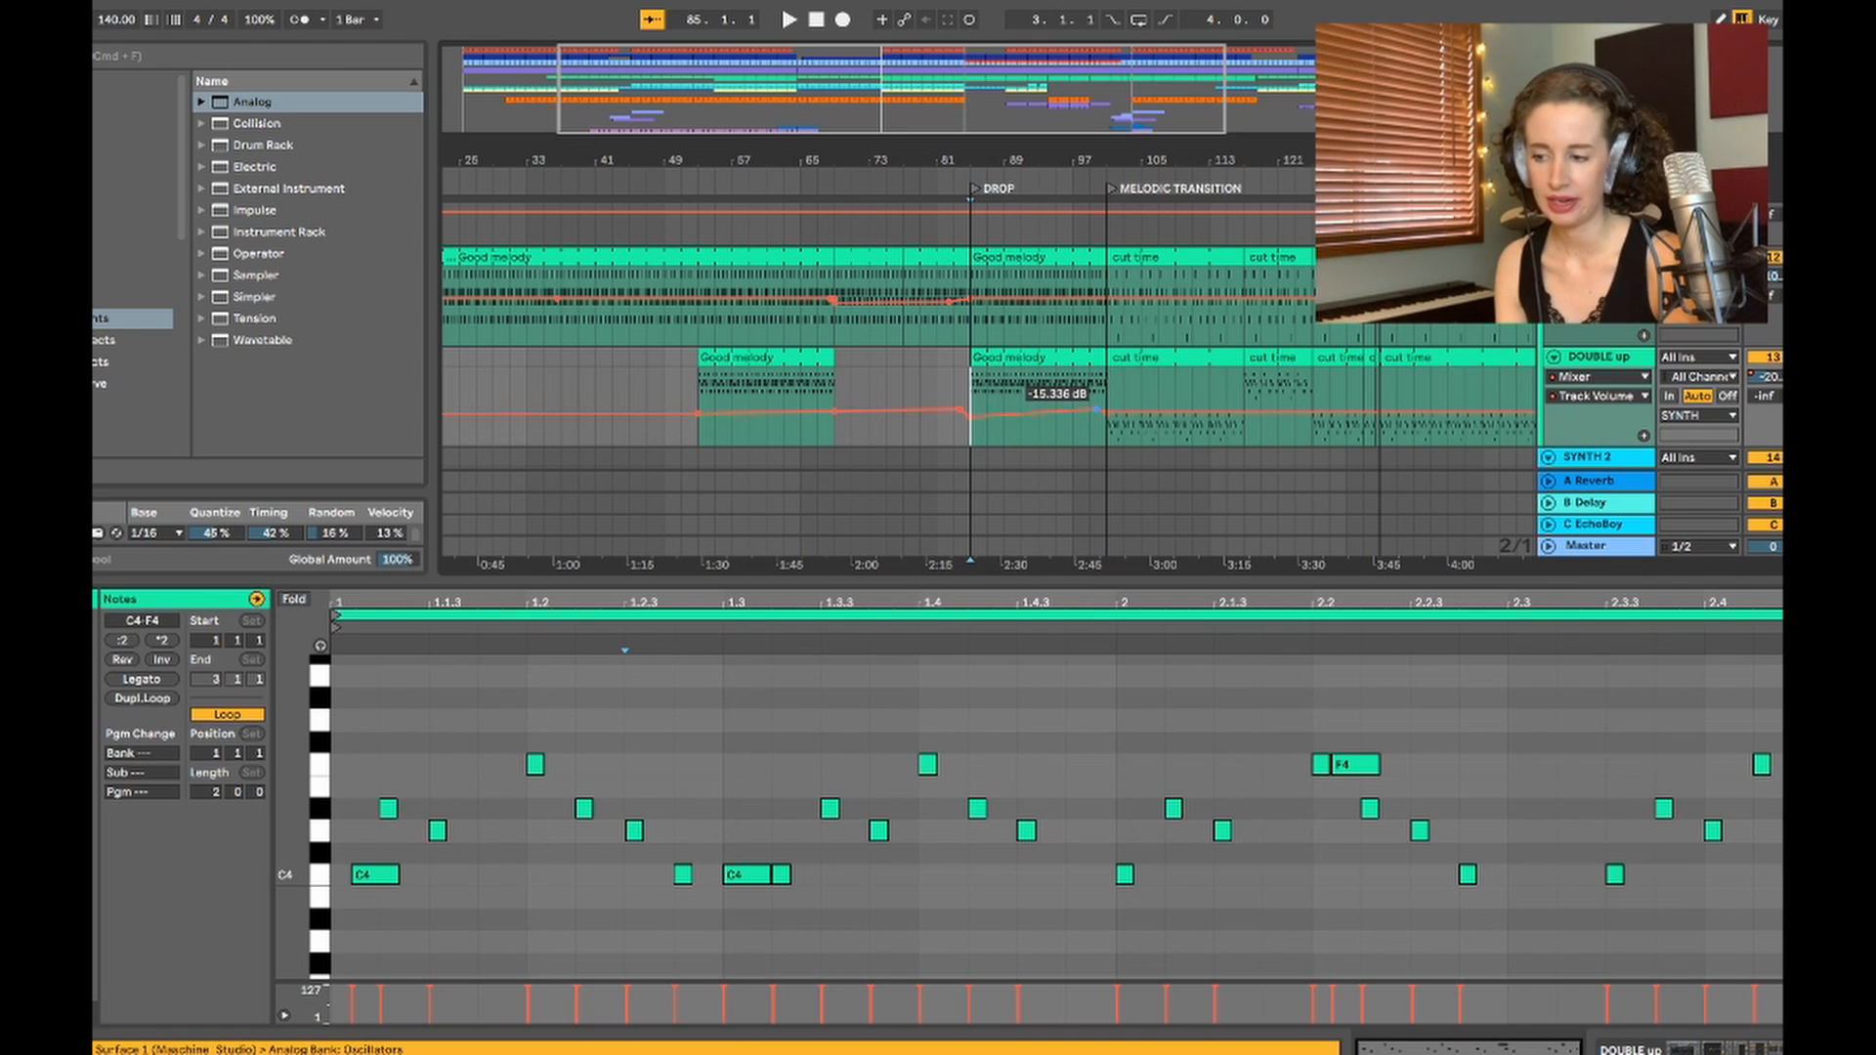
click(1106, 410)
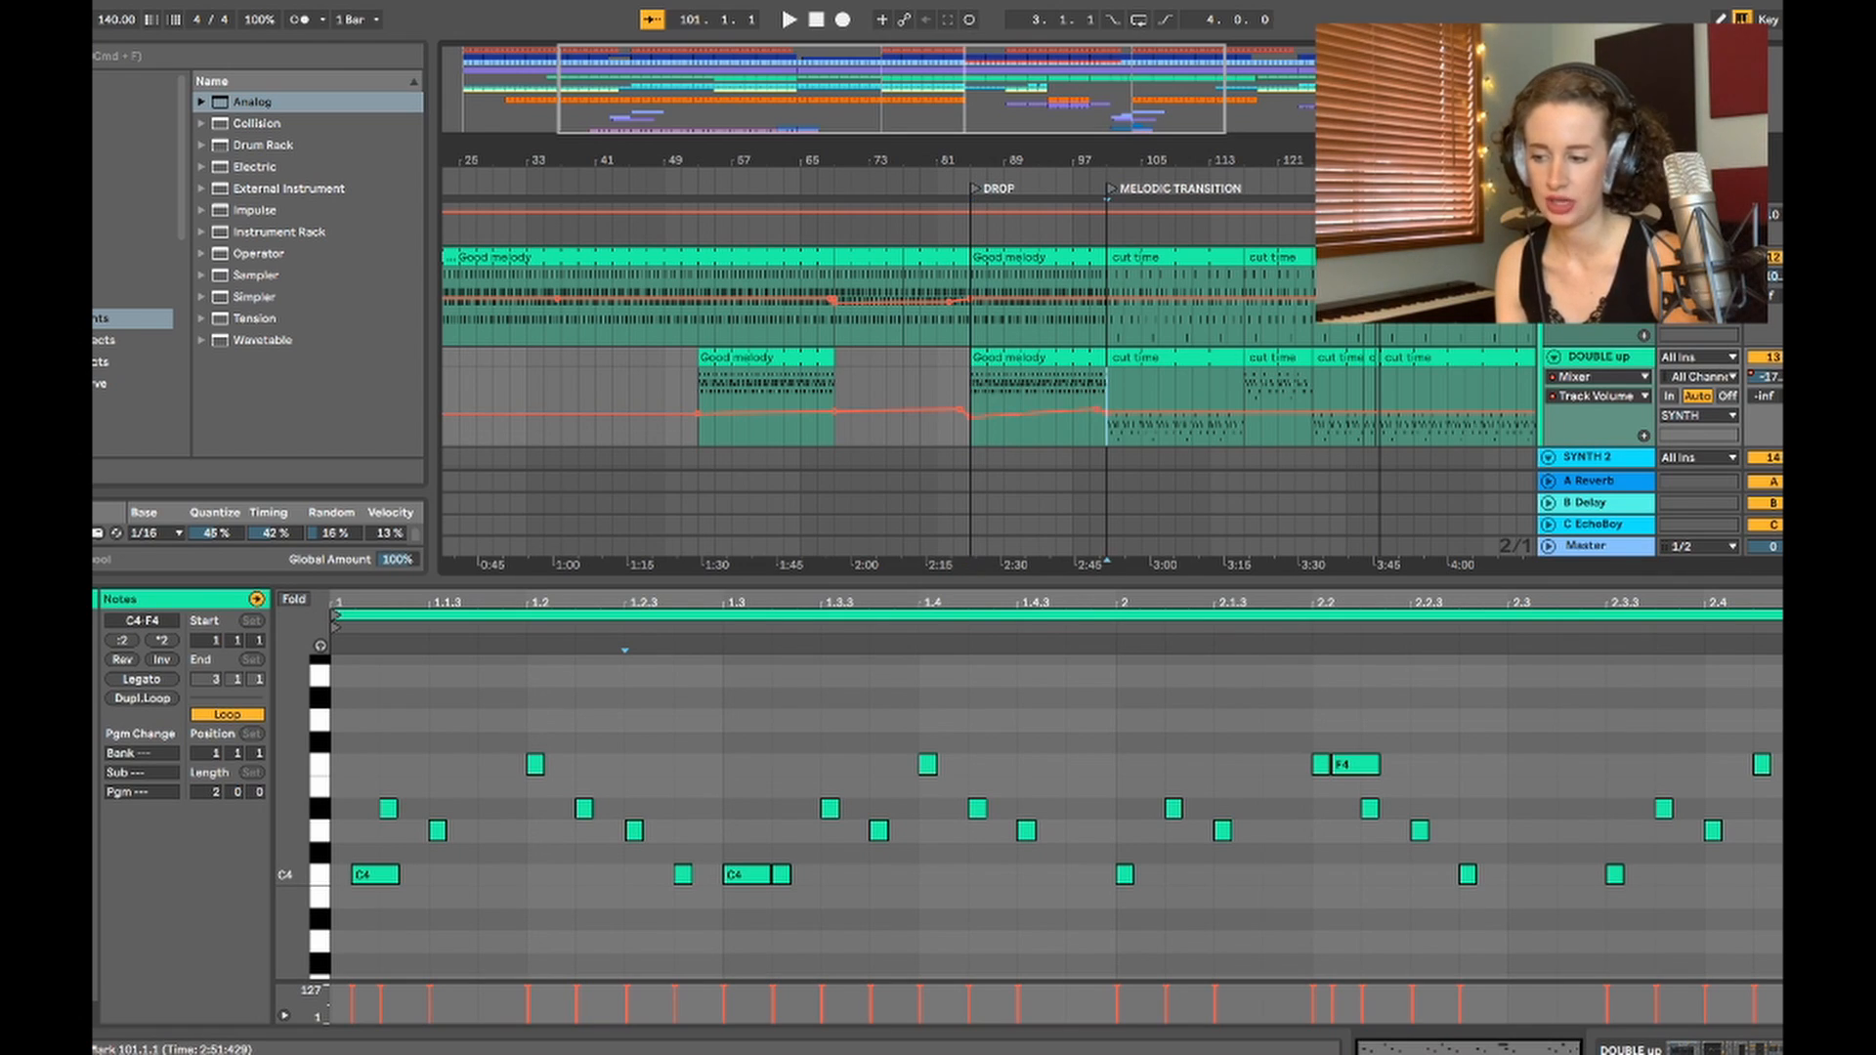
Step: Play the arrangement from bar 97 past the start of the MELODIC TRANSITION and stop it
click(1073, 402)
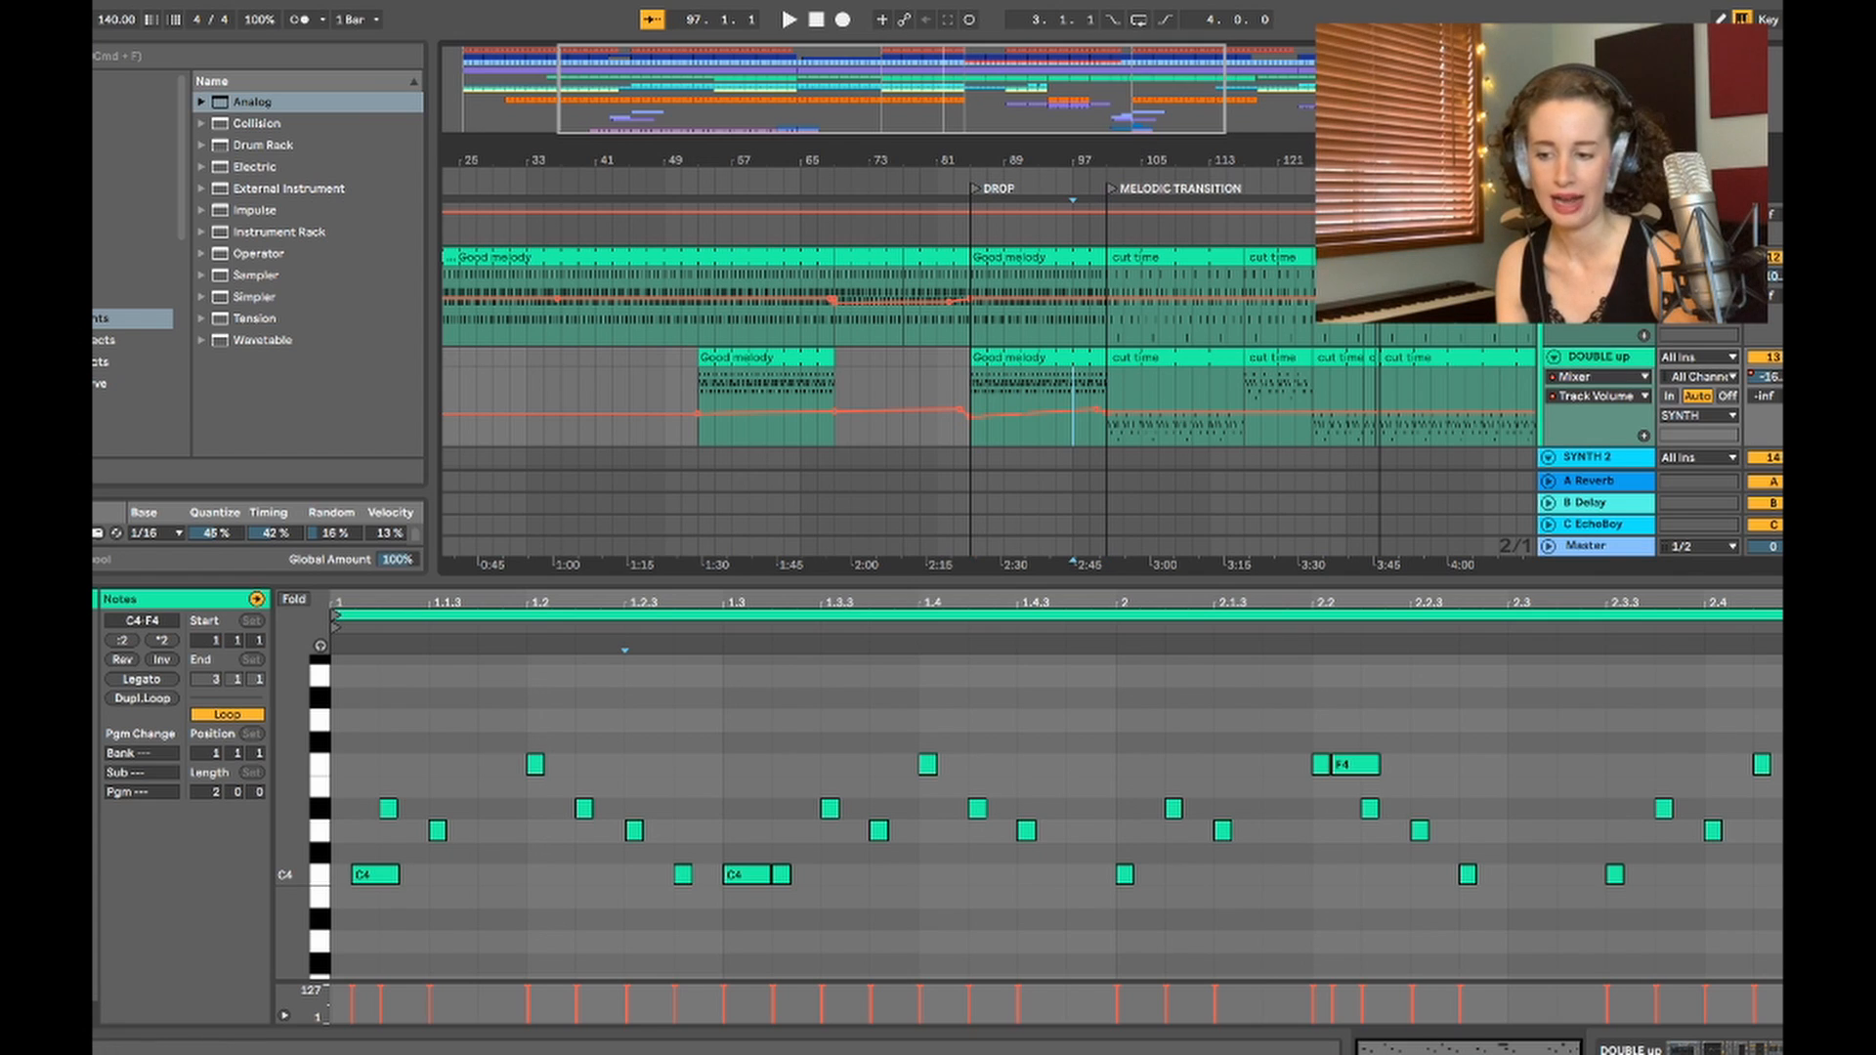
key(space)
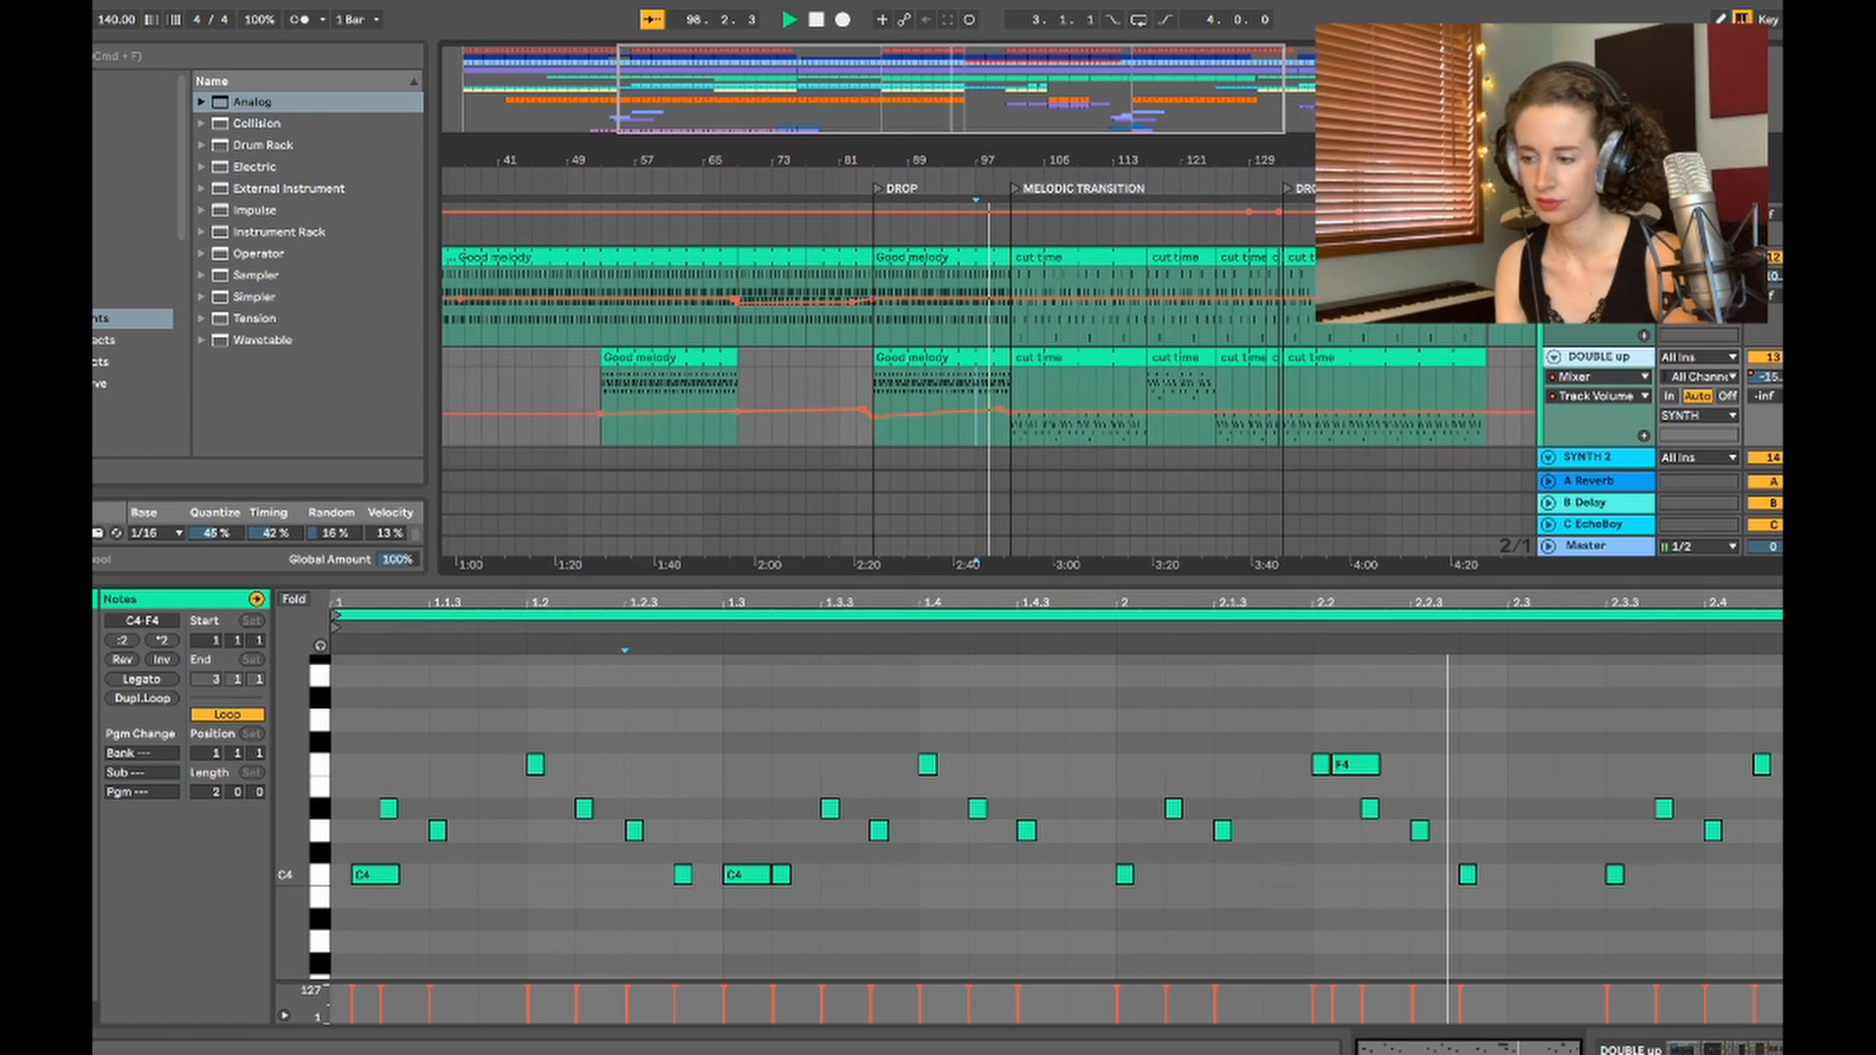
key(plus)
key(plus)
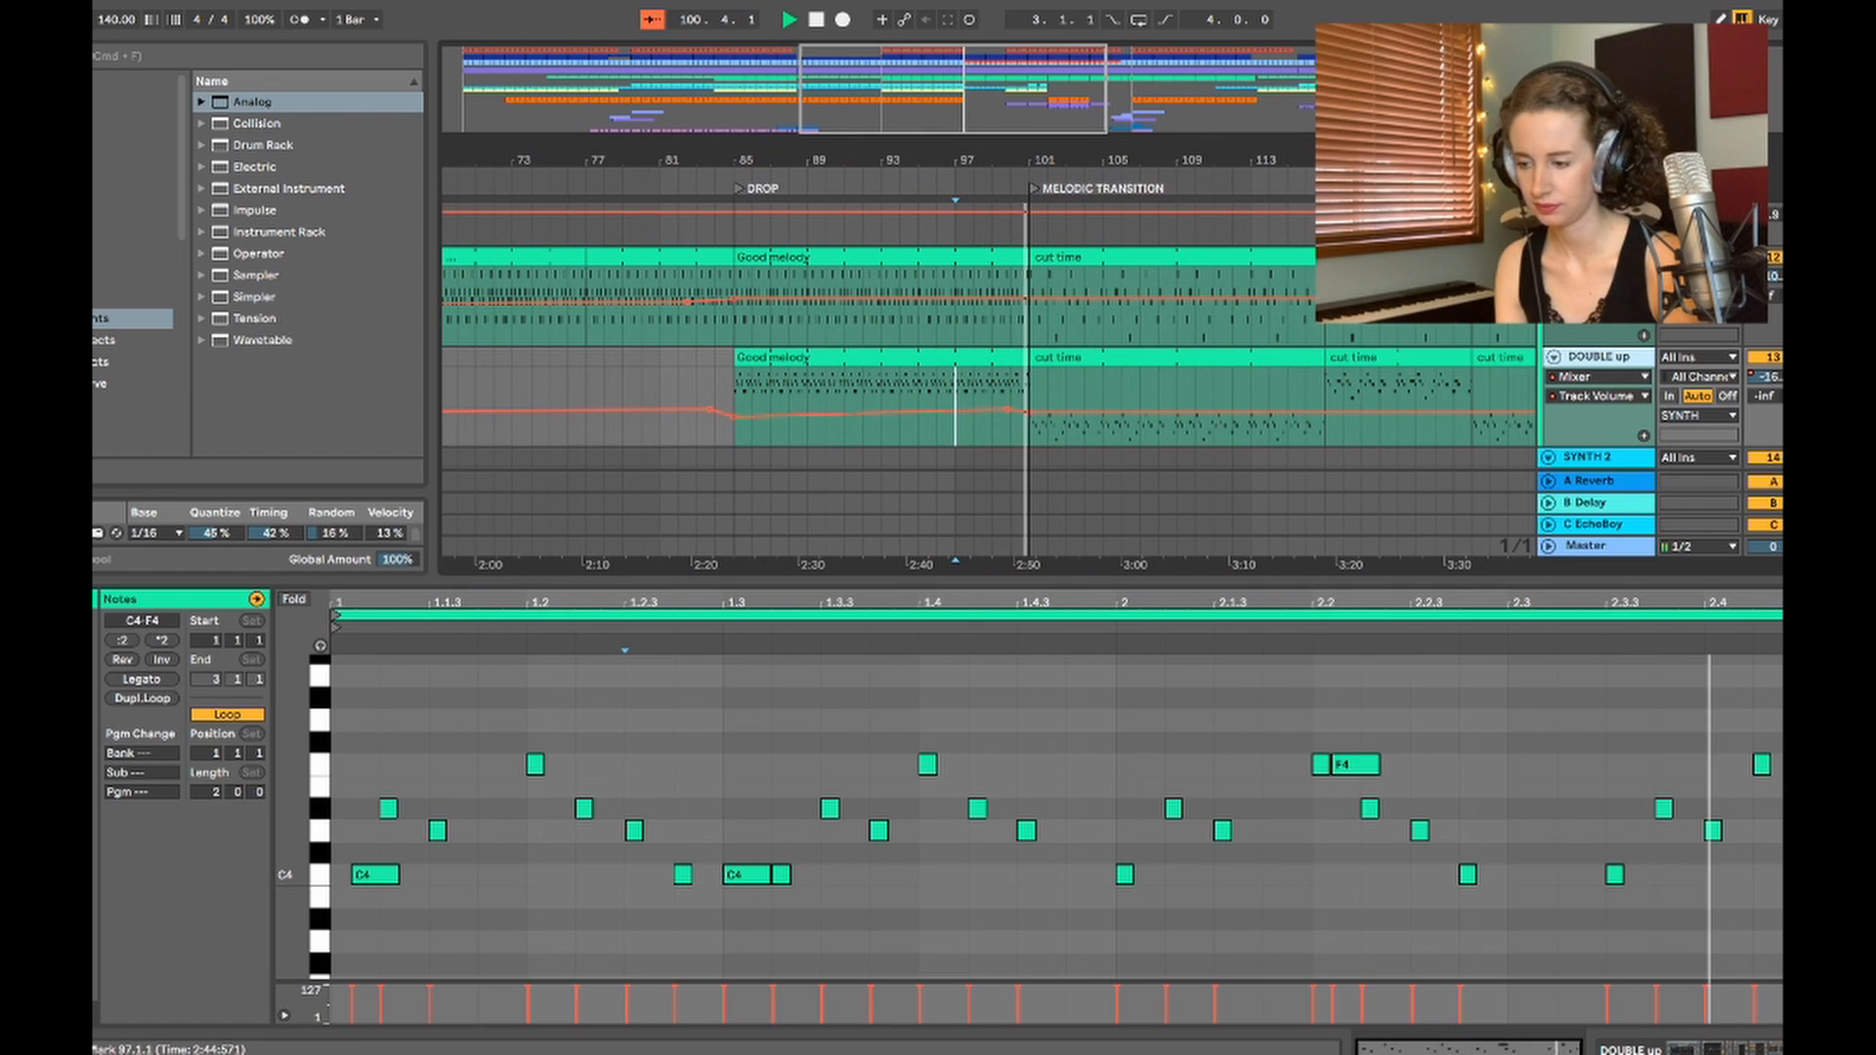
key(space)
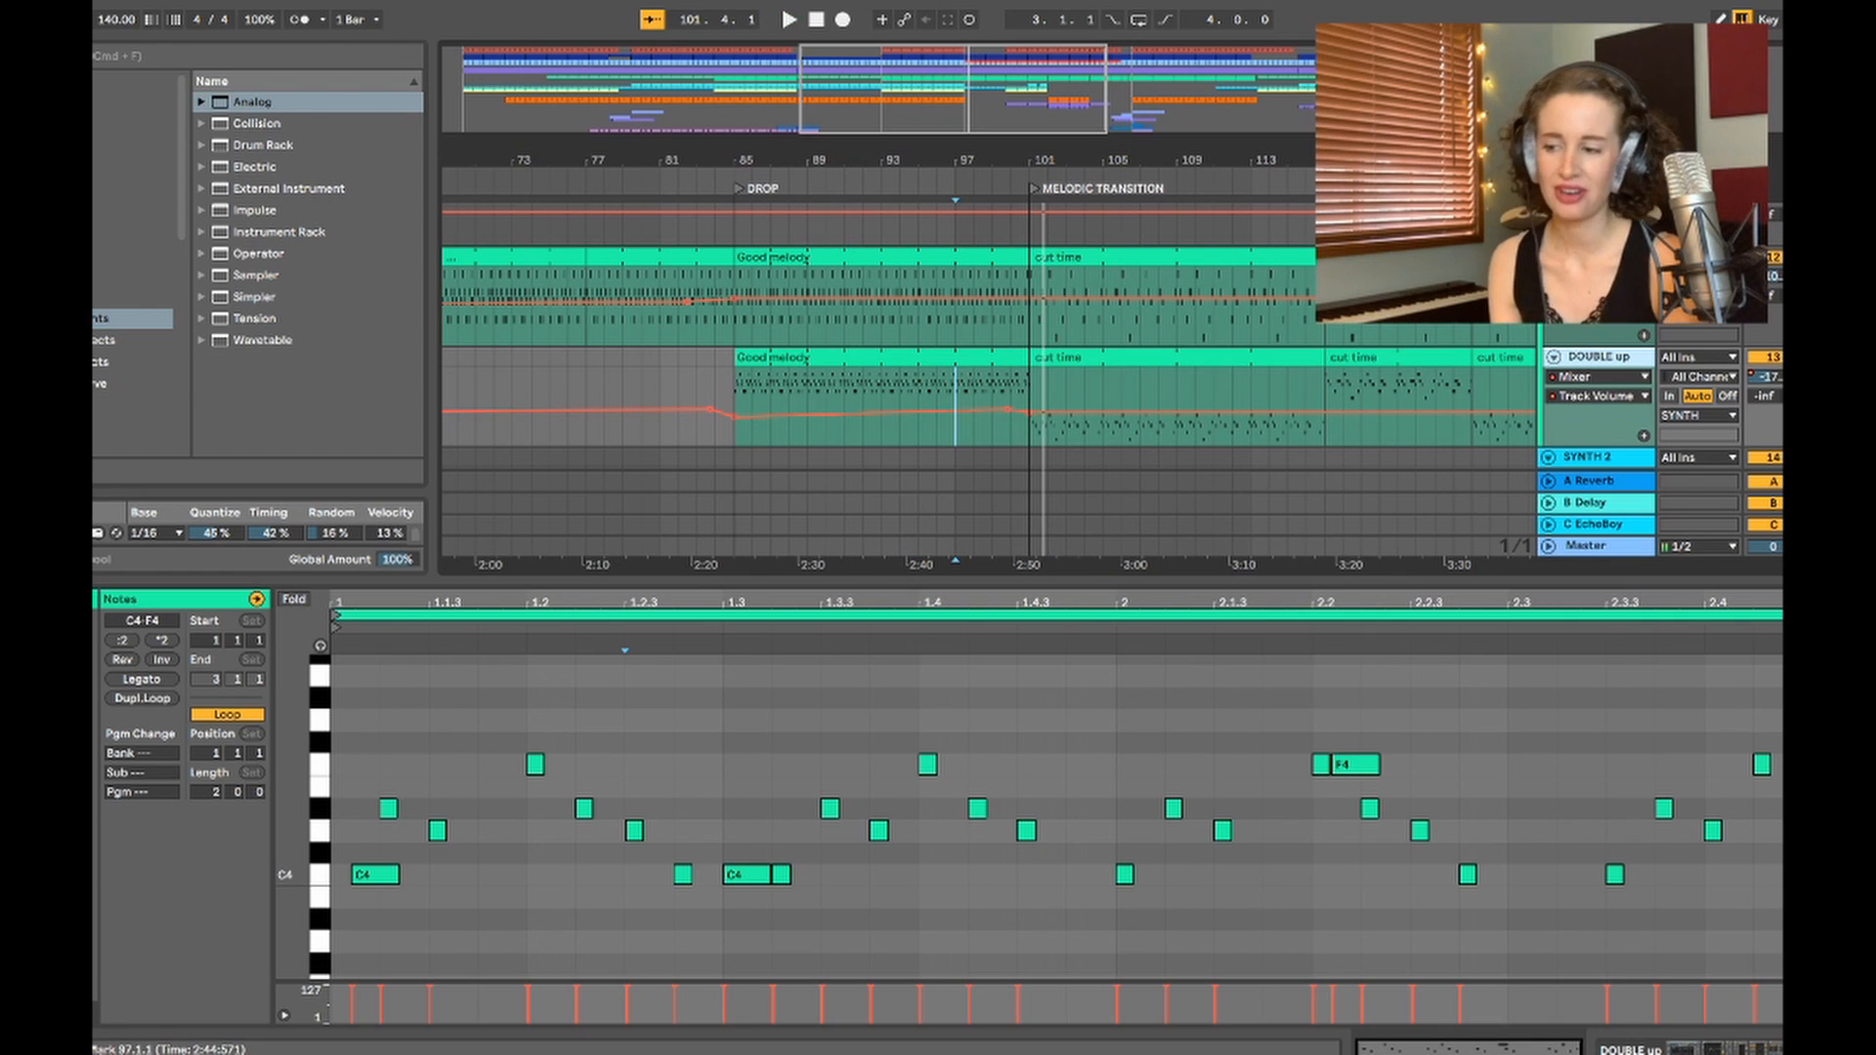
Step: Mark bar 100 and examine the SYNTH group's filter automation leading up to the MELODIC TRANSITION
click(1010, 393)
key(plus)
key(plus)
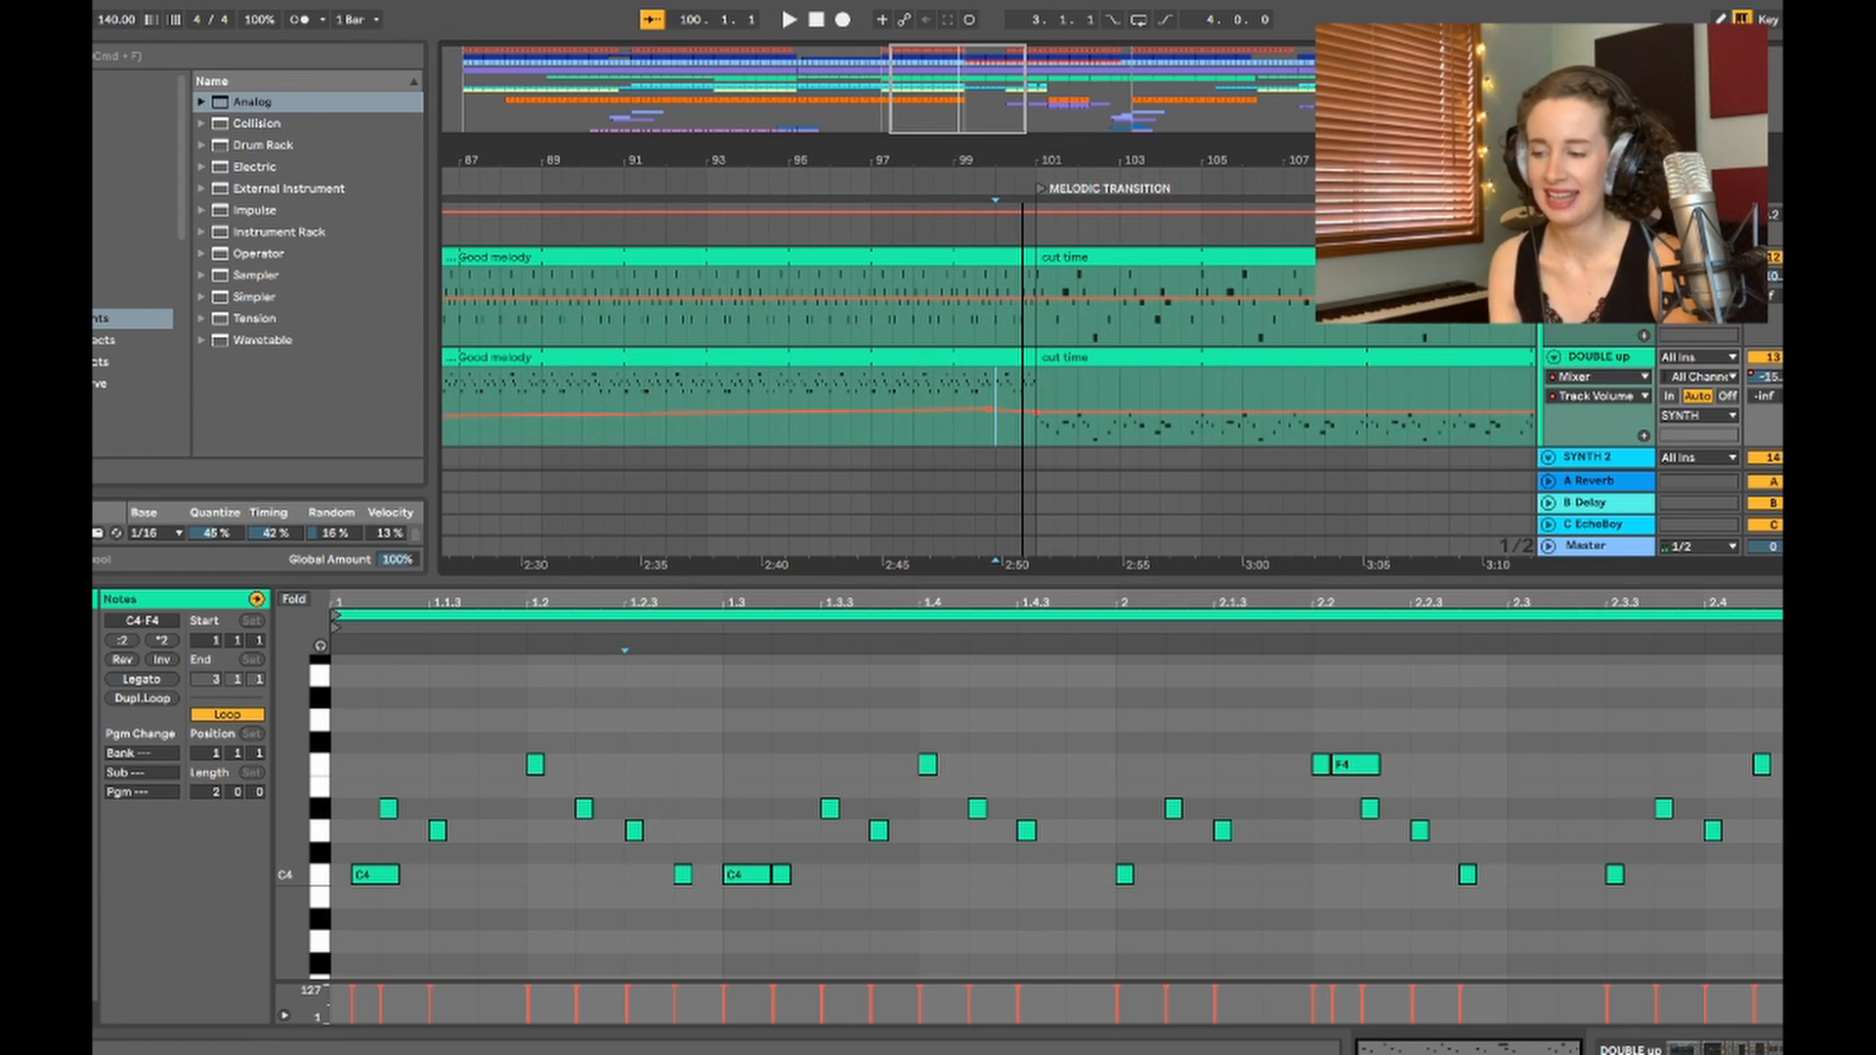
scroll(1010, 392, up, 2)
click(997, 262)
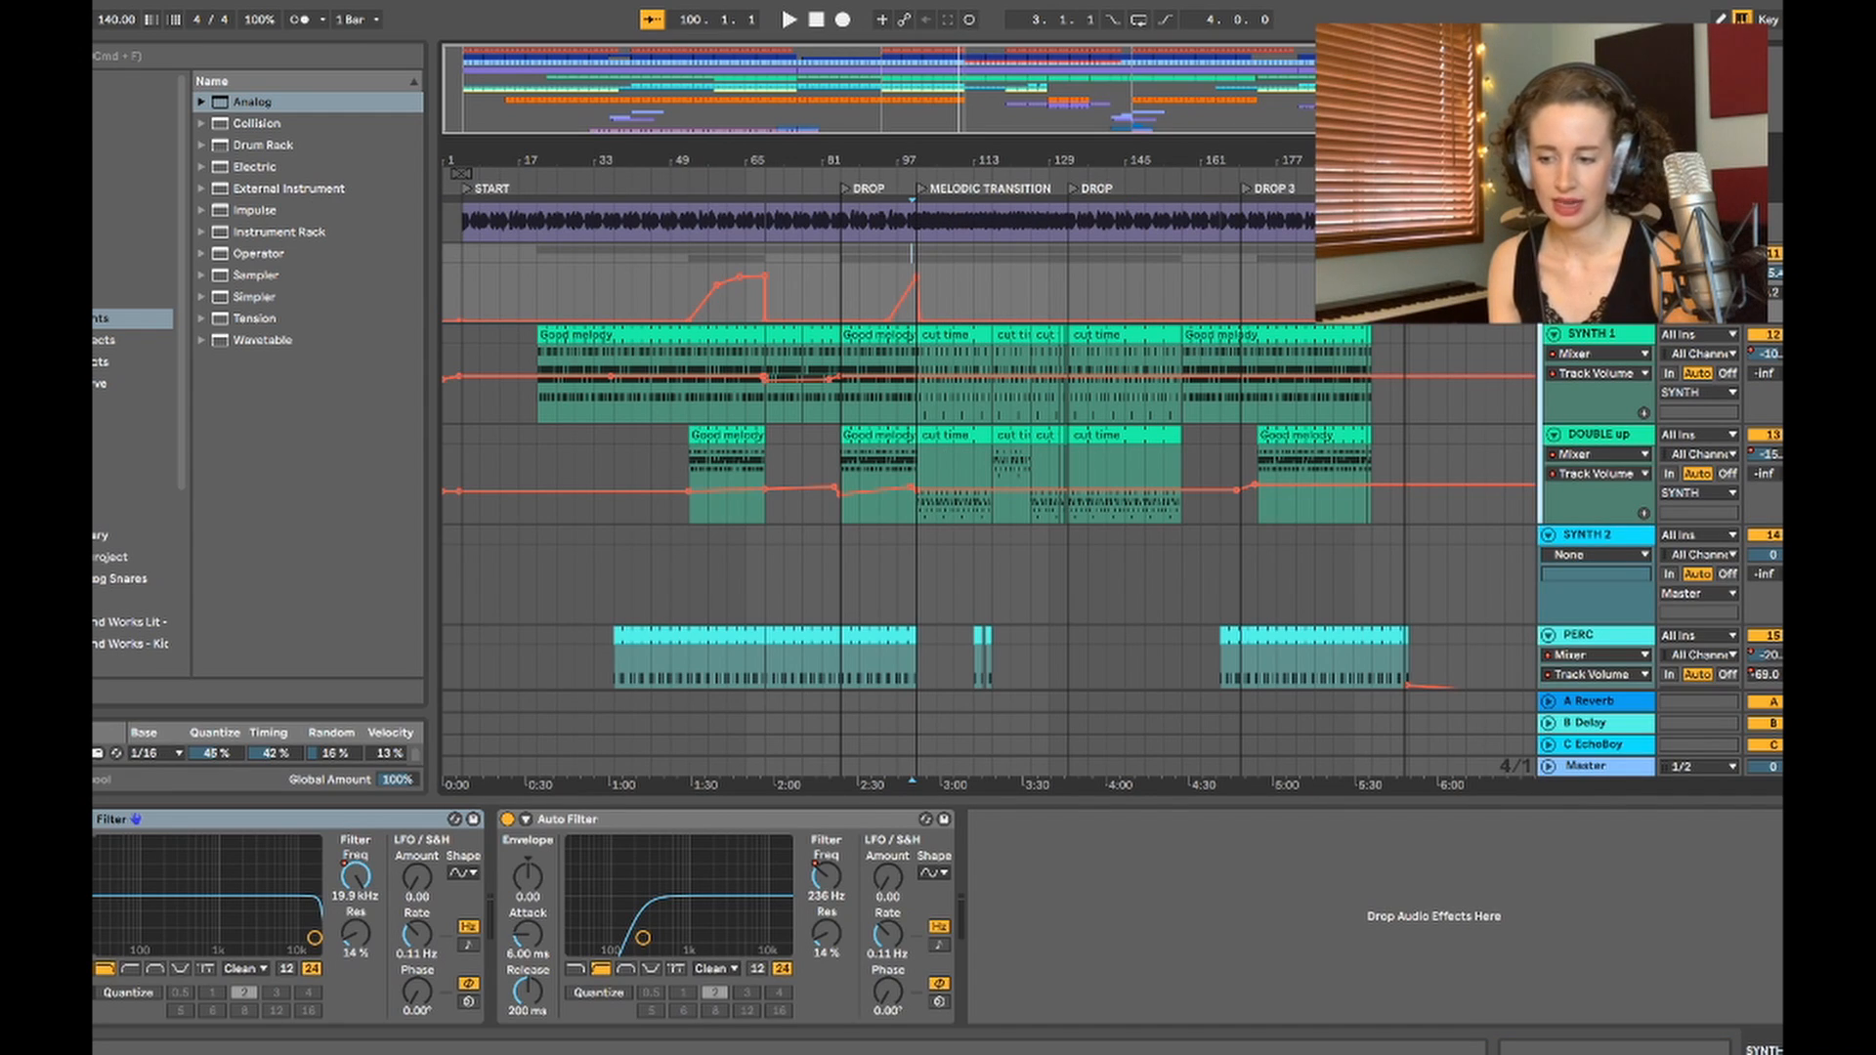
key(Down)
key(Down)
key(Up)
key(Up)
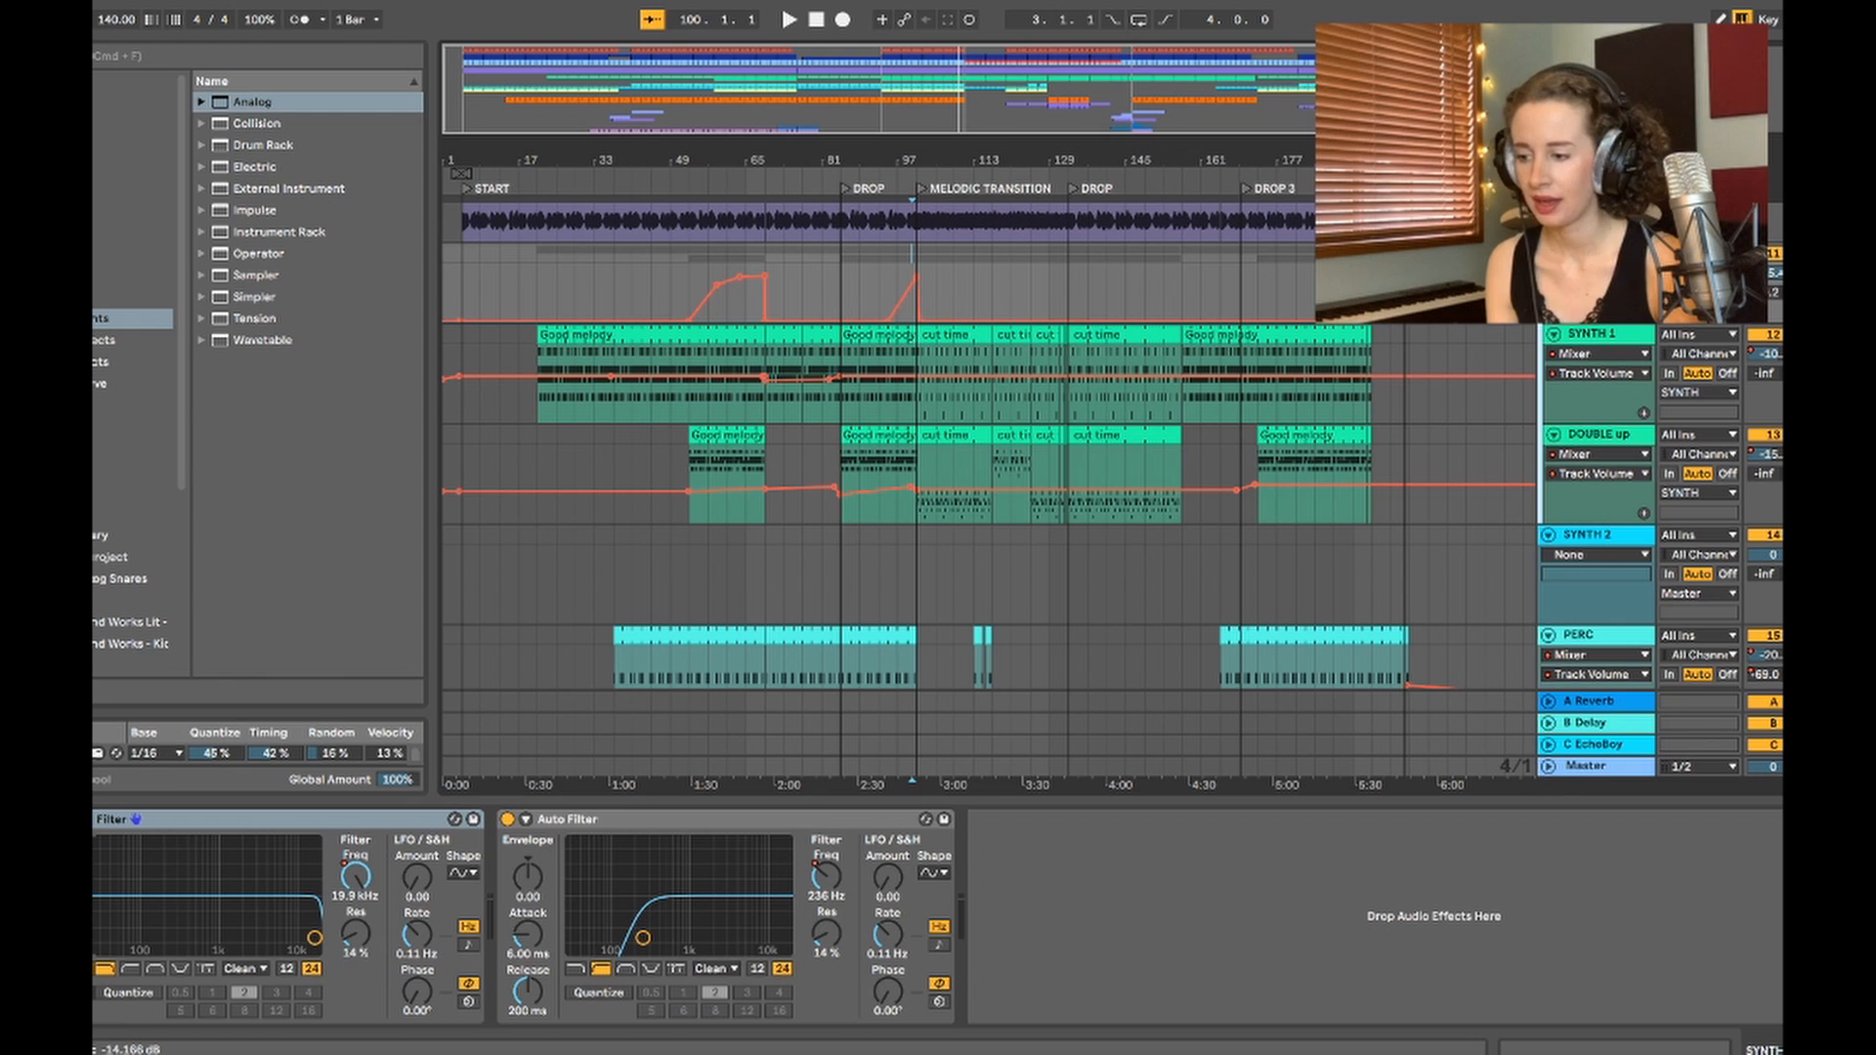
scroll(893, 479, up, 10)
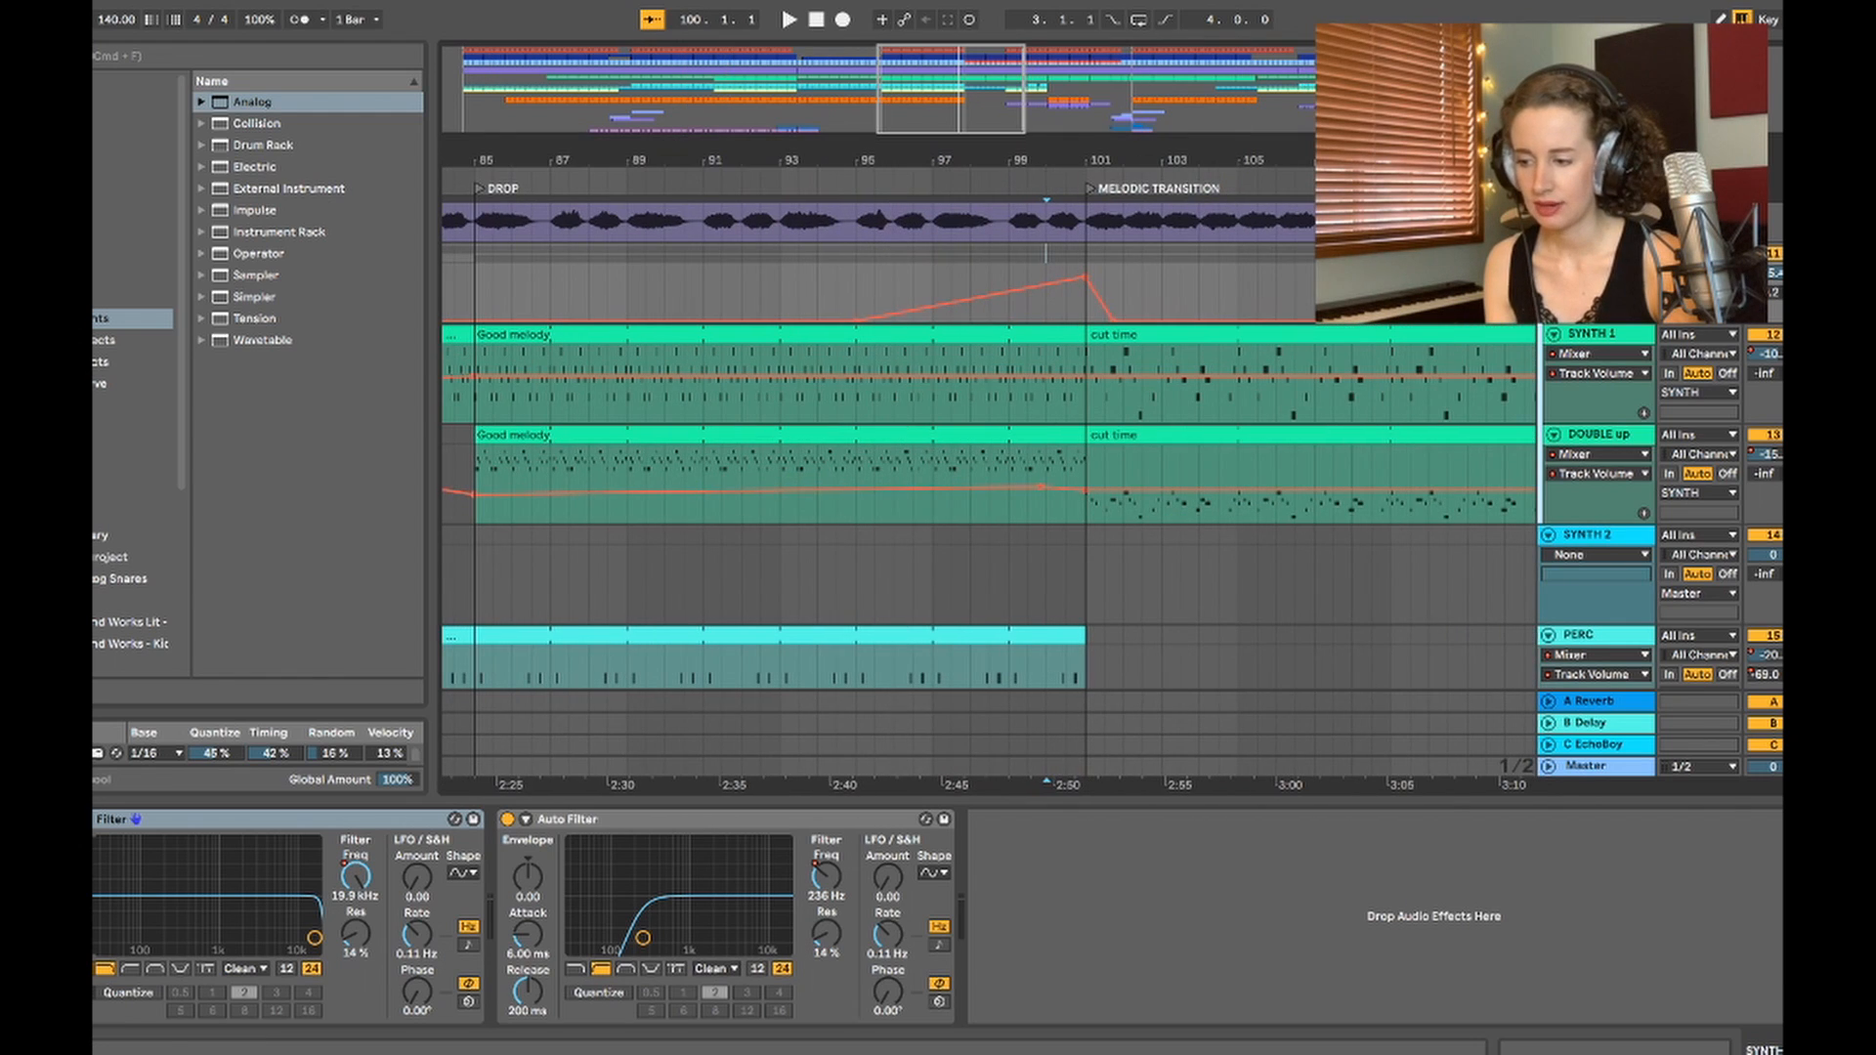
Step: Play the SYNTH filter automation from 95.3.1 through the start of the MELODIC TRANSITION
click(873, 293)
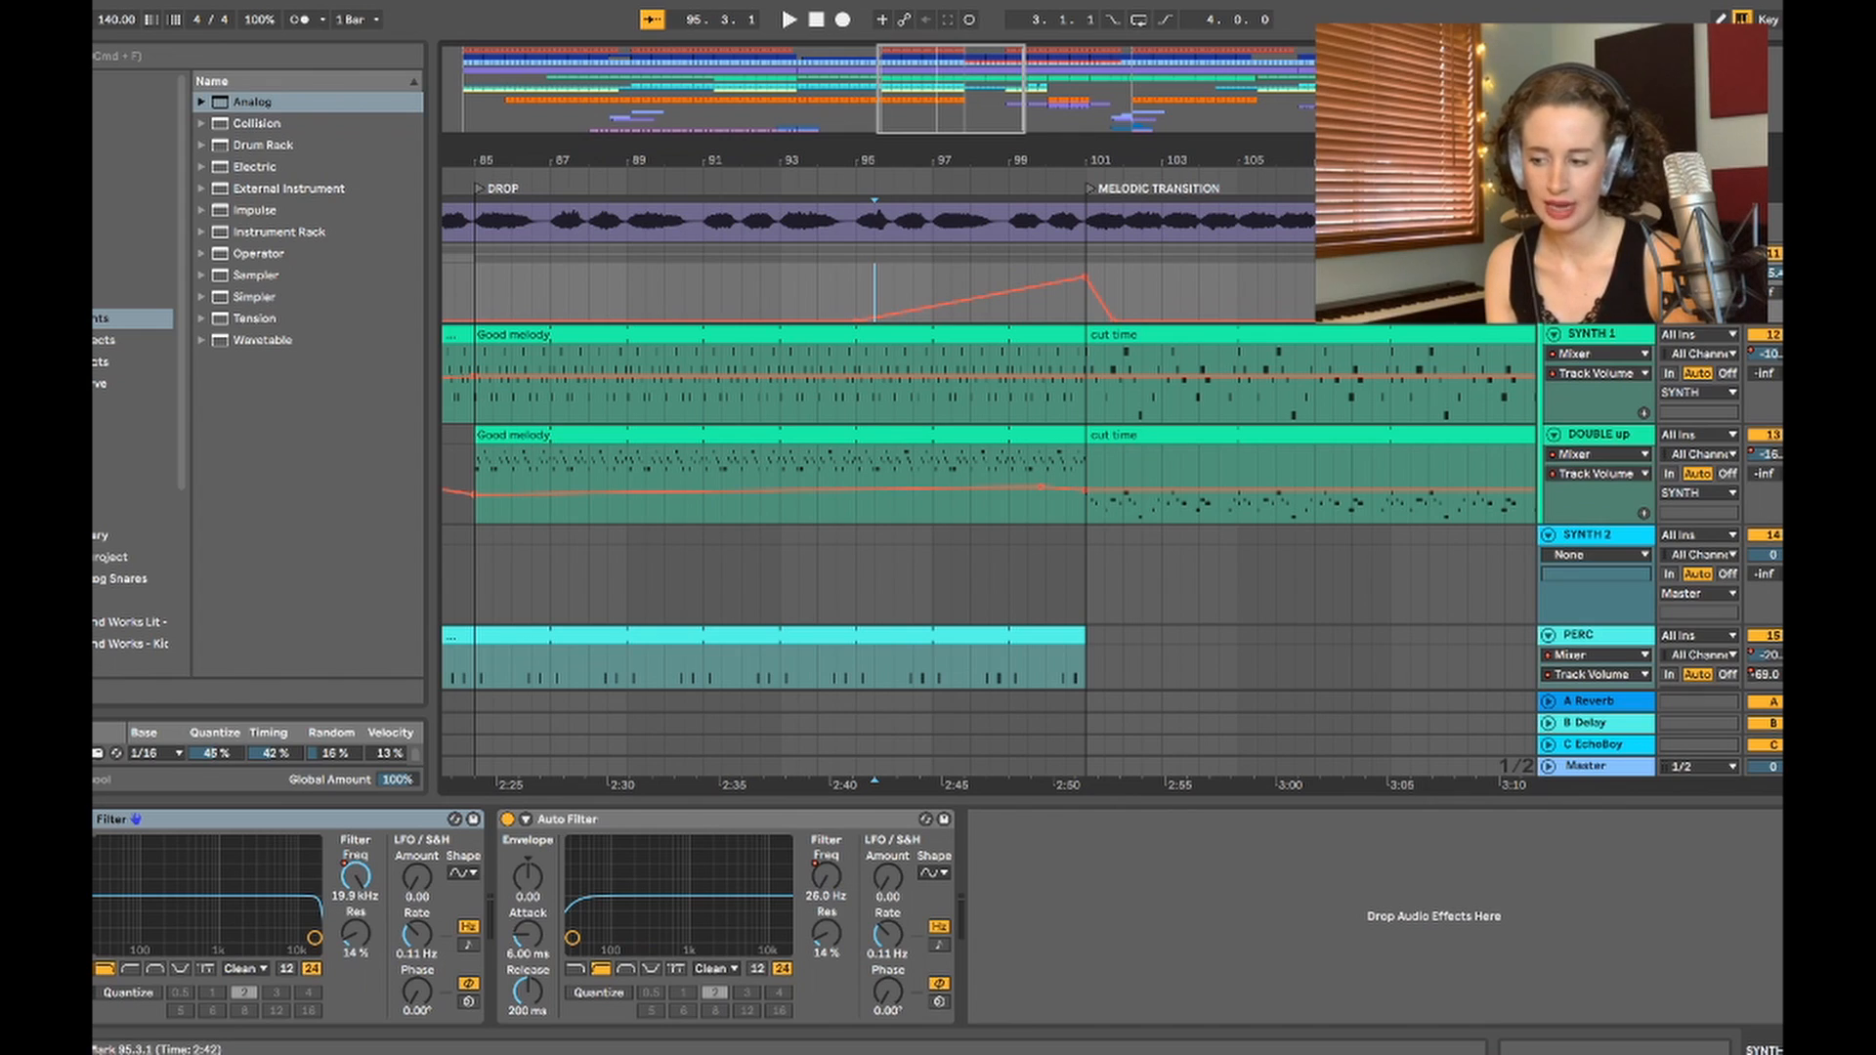
click(933, 293)
click(874, 293)
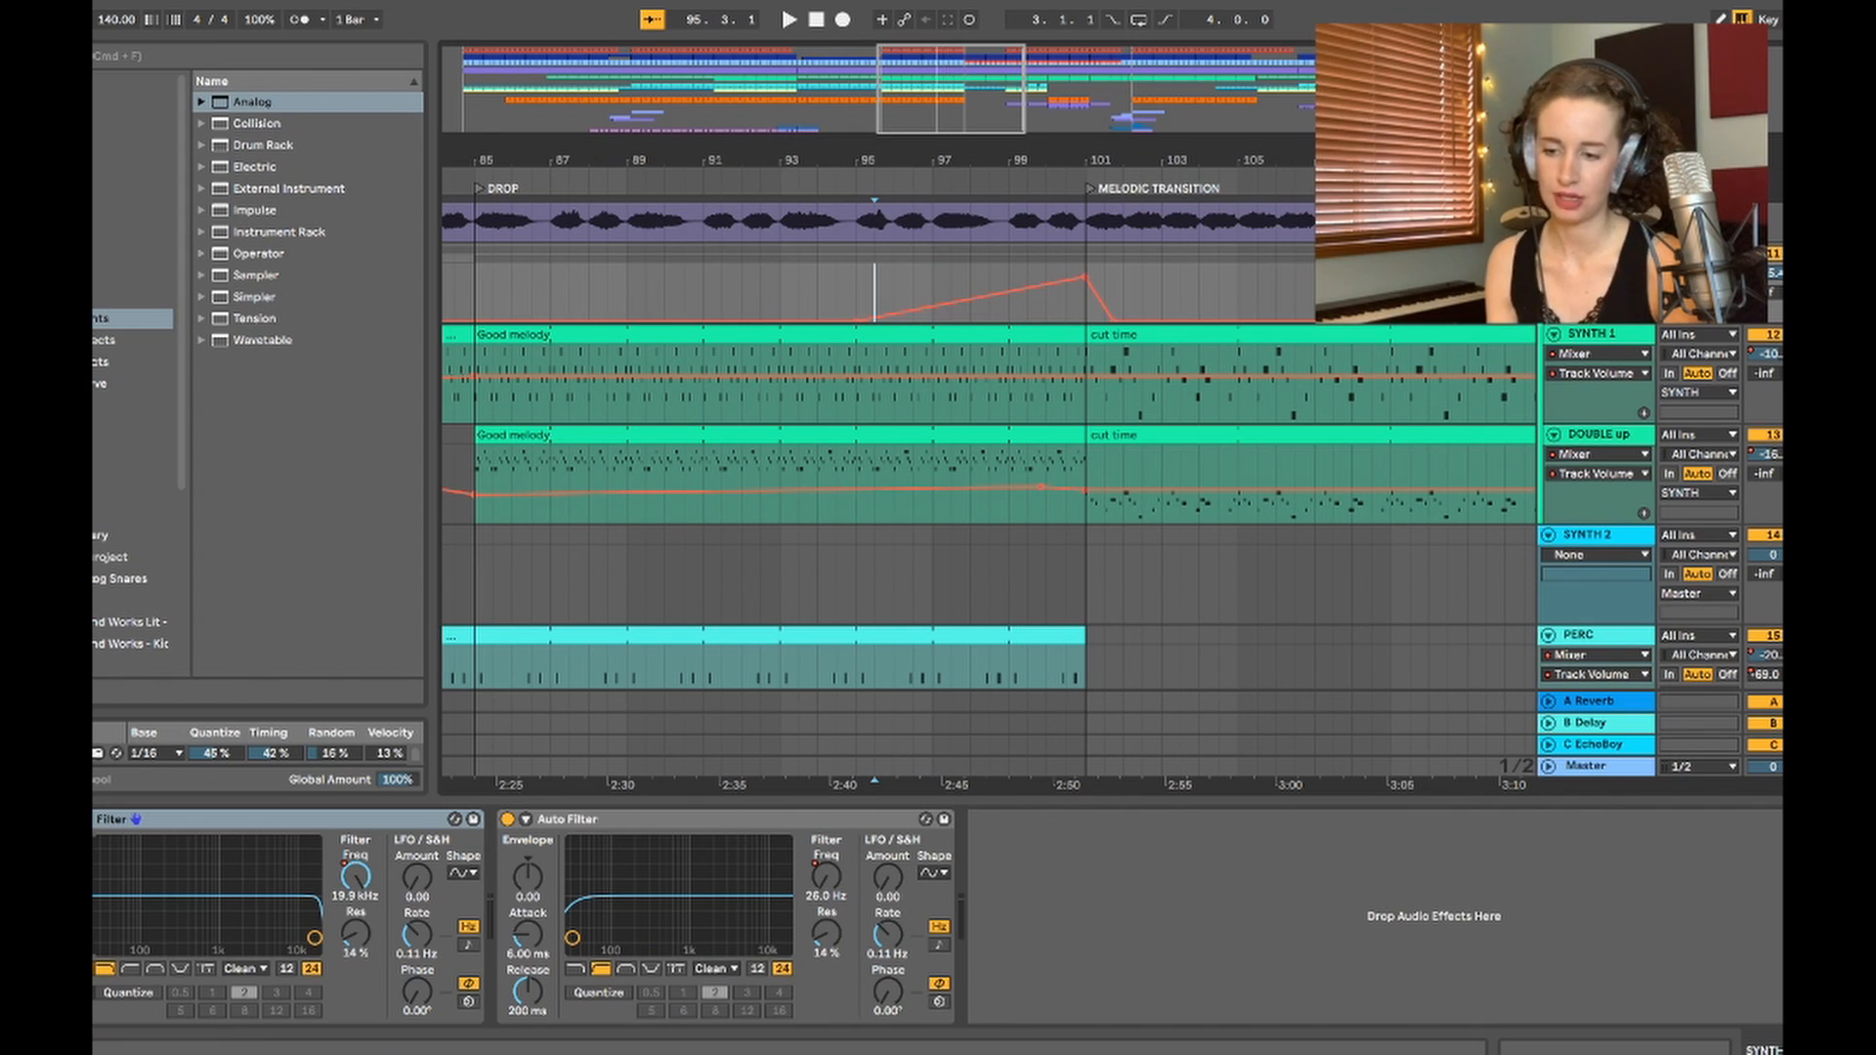
key(space)
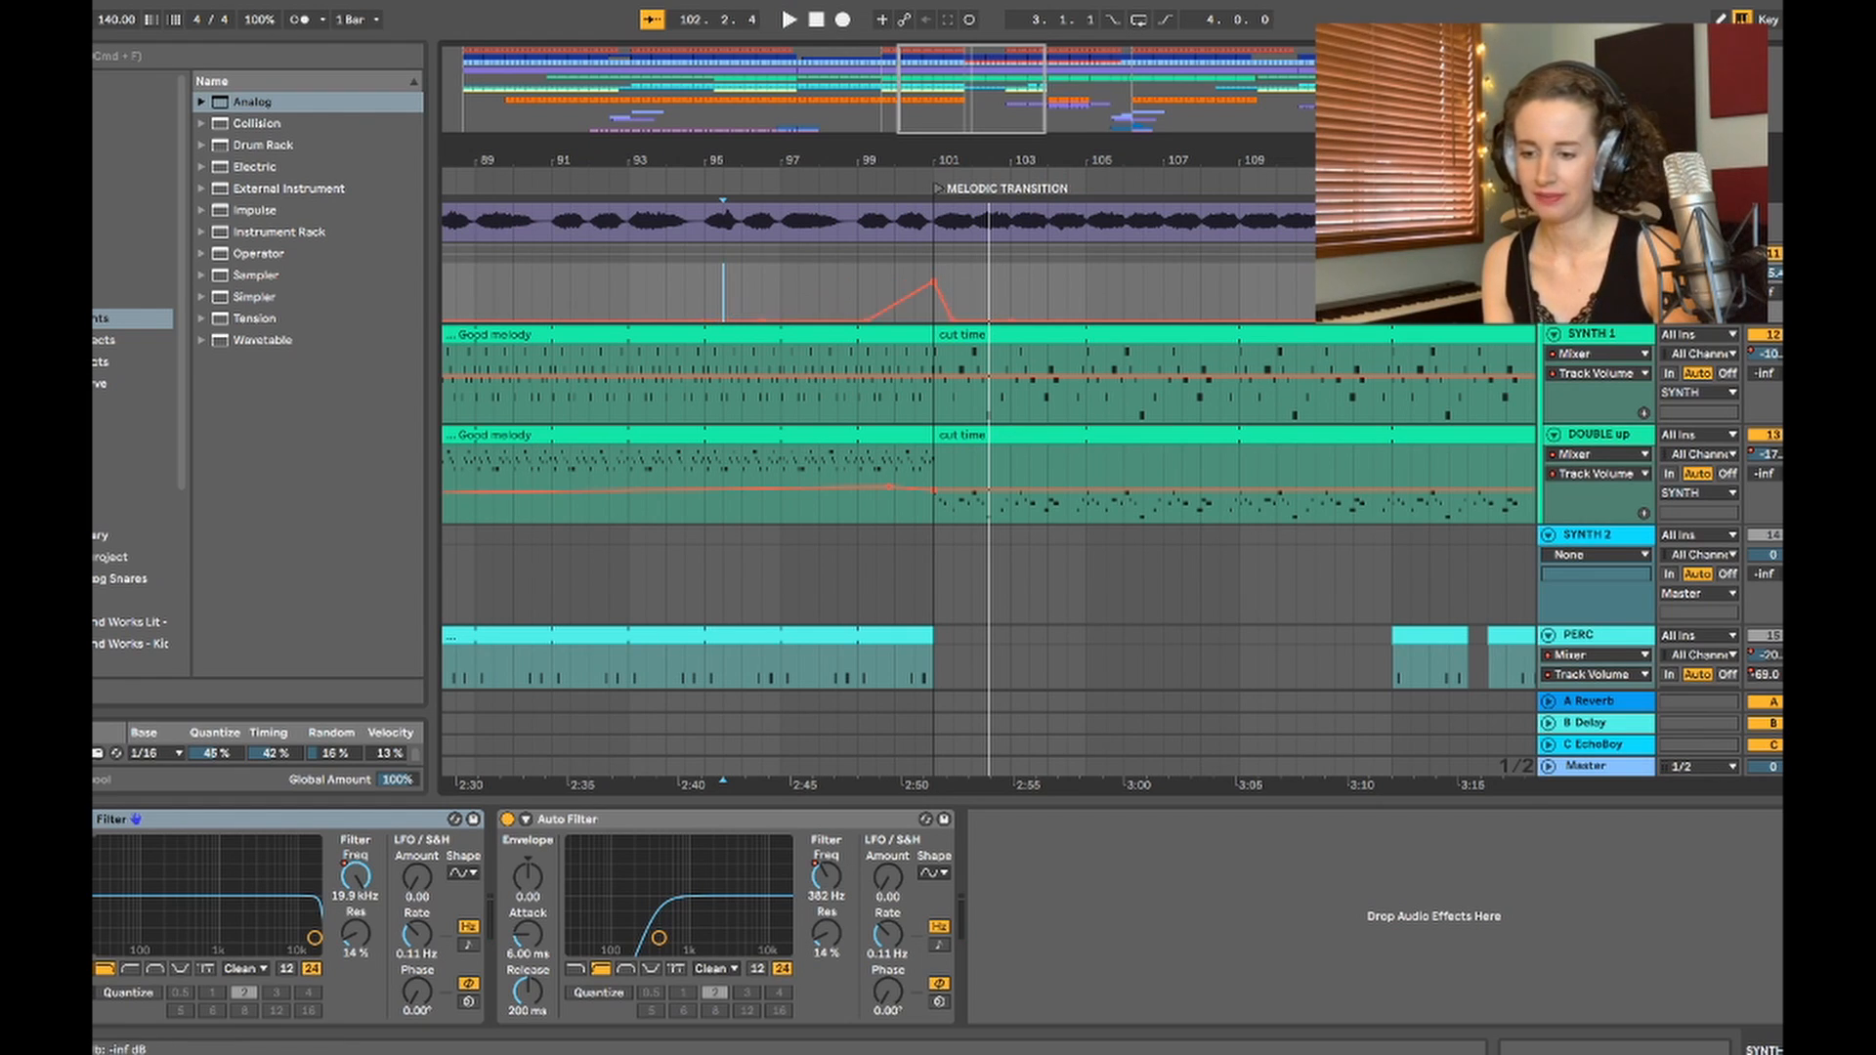
Step: Play the SYNTH group's reverb send automation from bars 100 and 99 through its peak, and mark its end at 101.3.1
click(894, 293)
key(space)
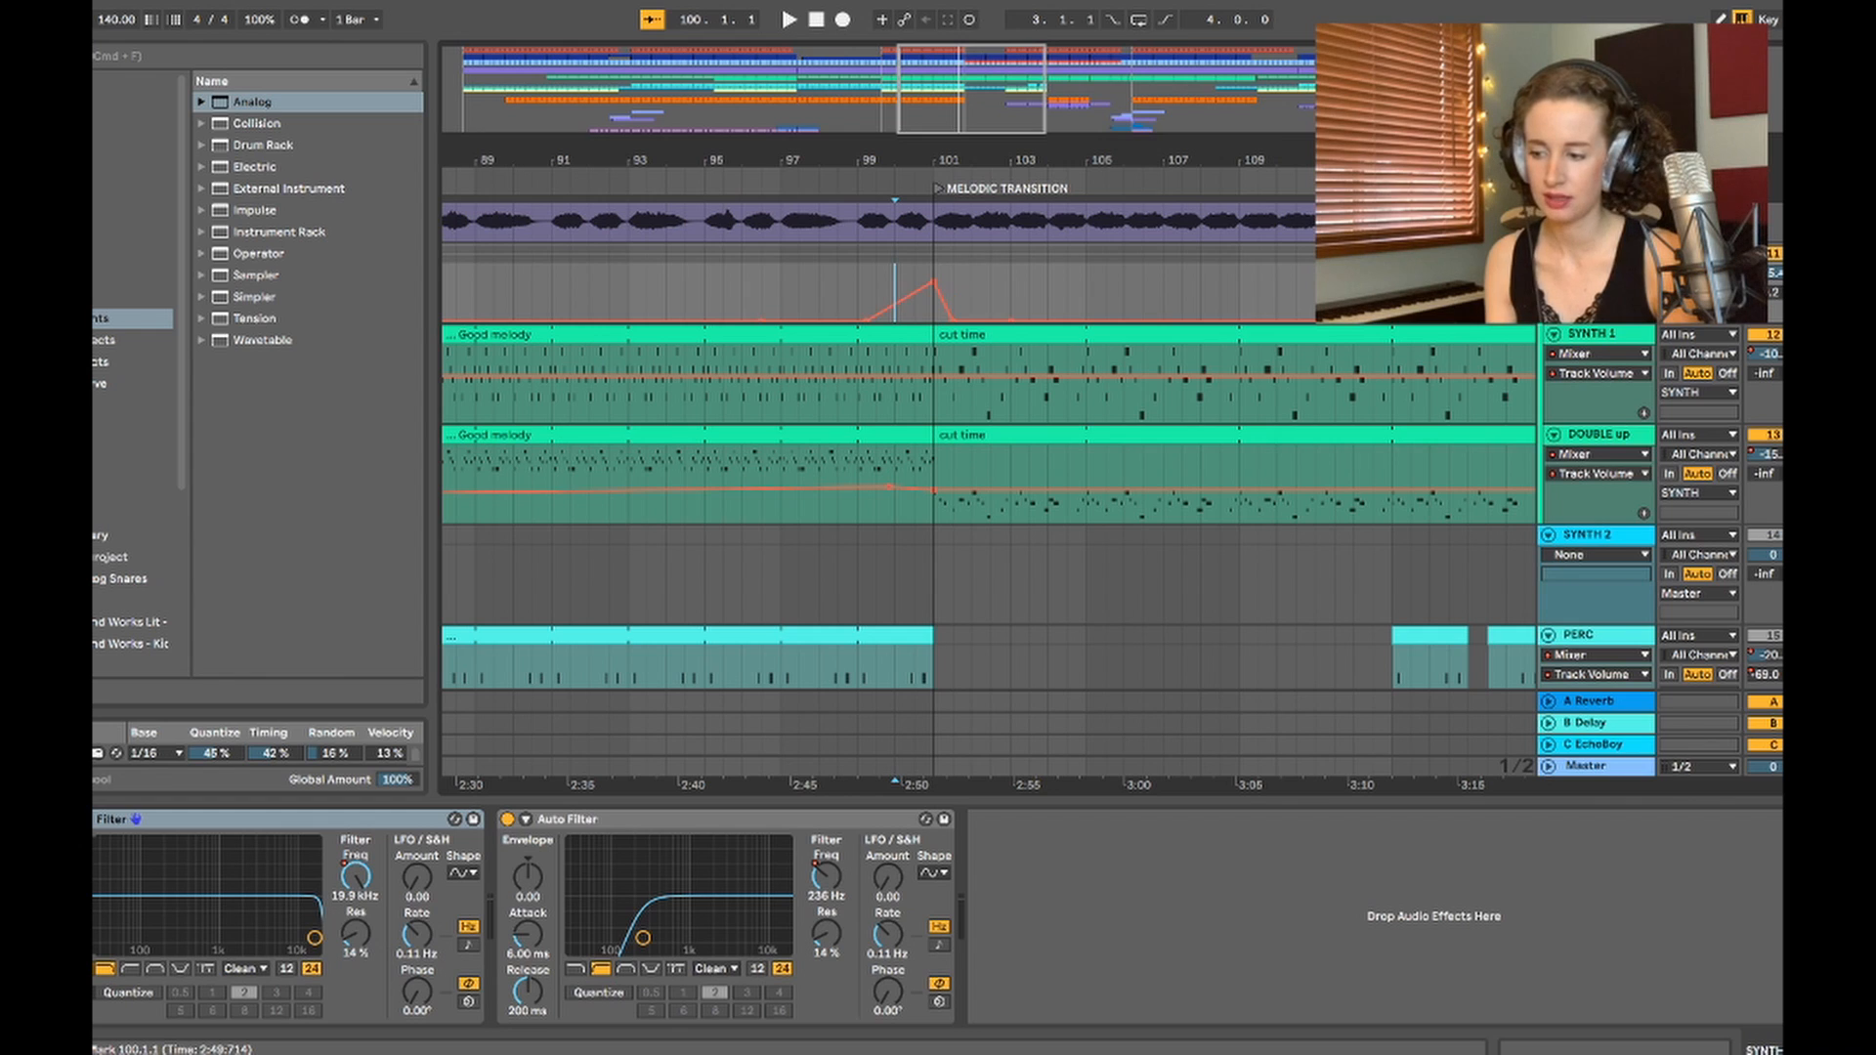
click(858, 291)
key(space)
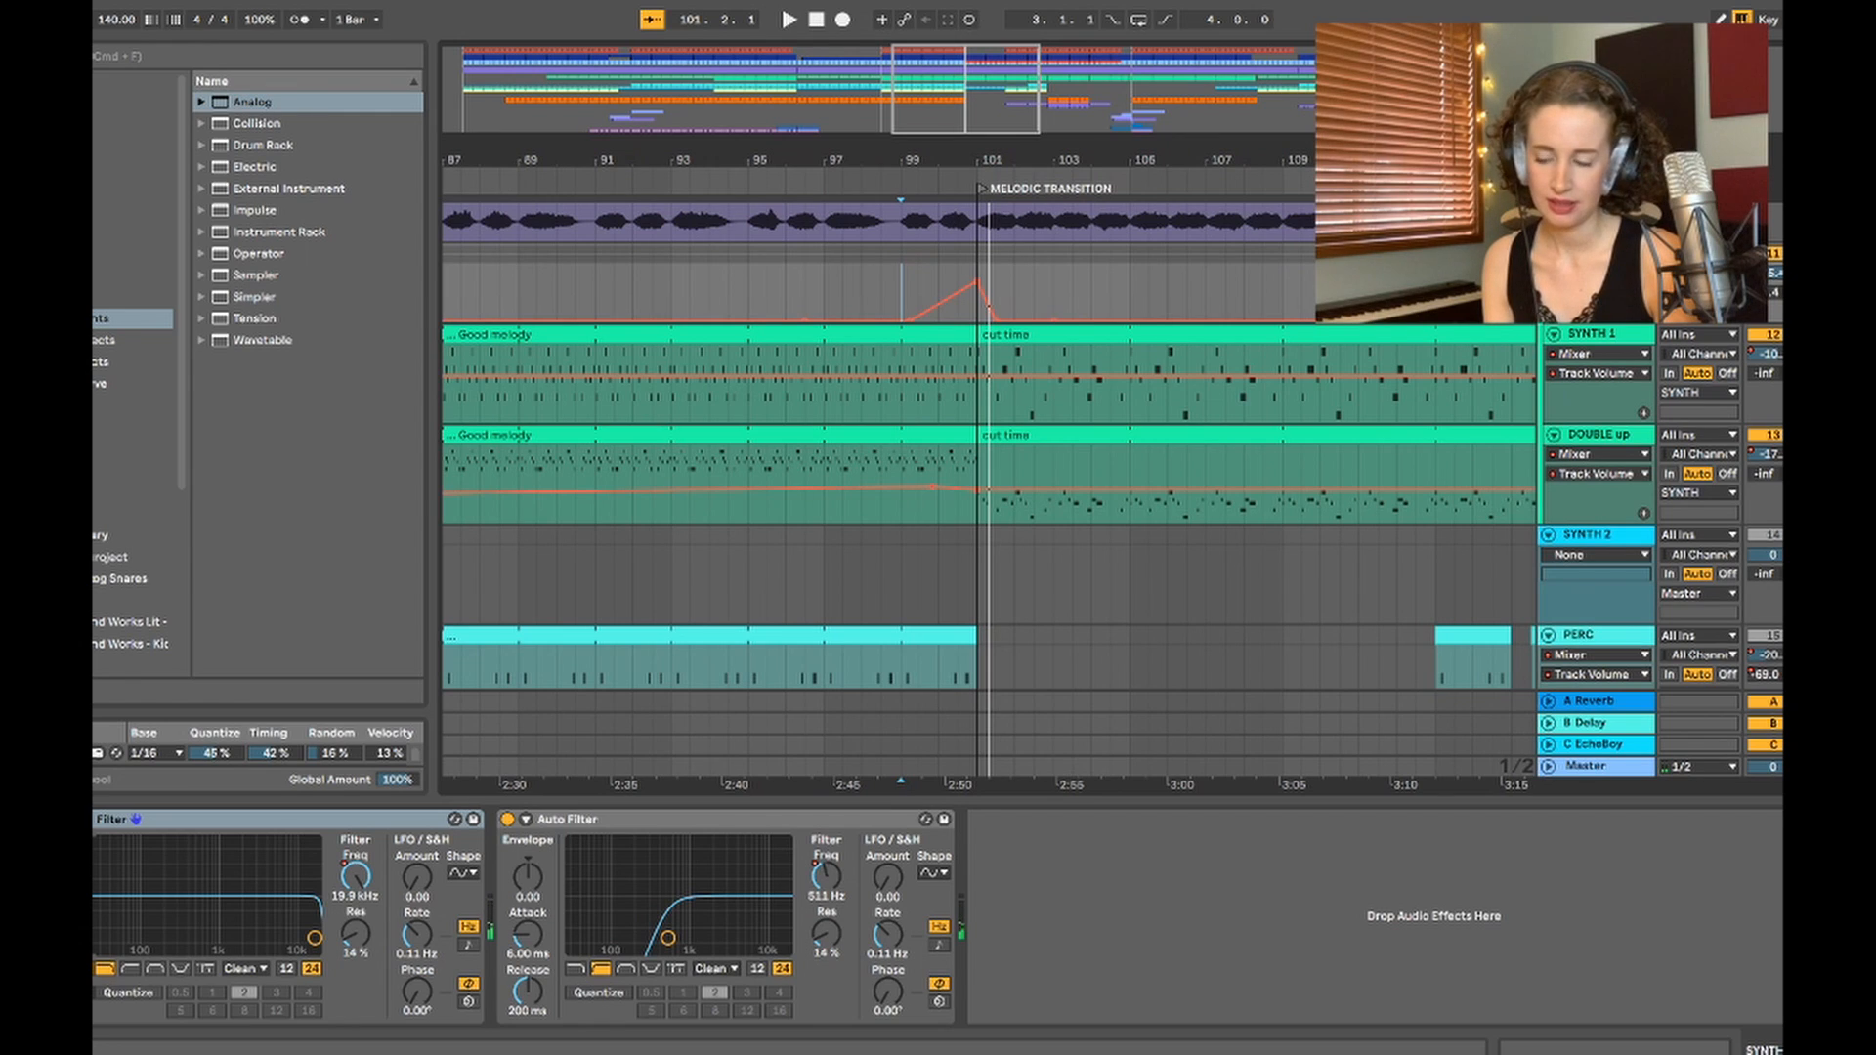
click(939, 281)
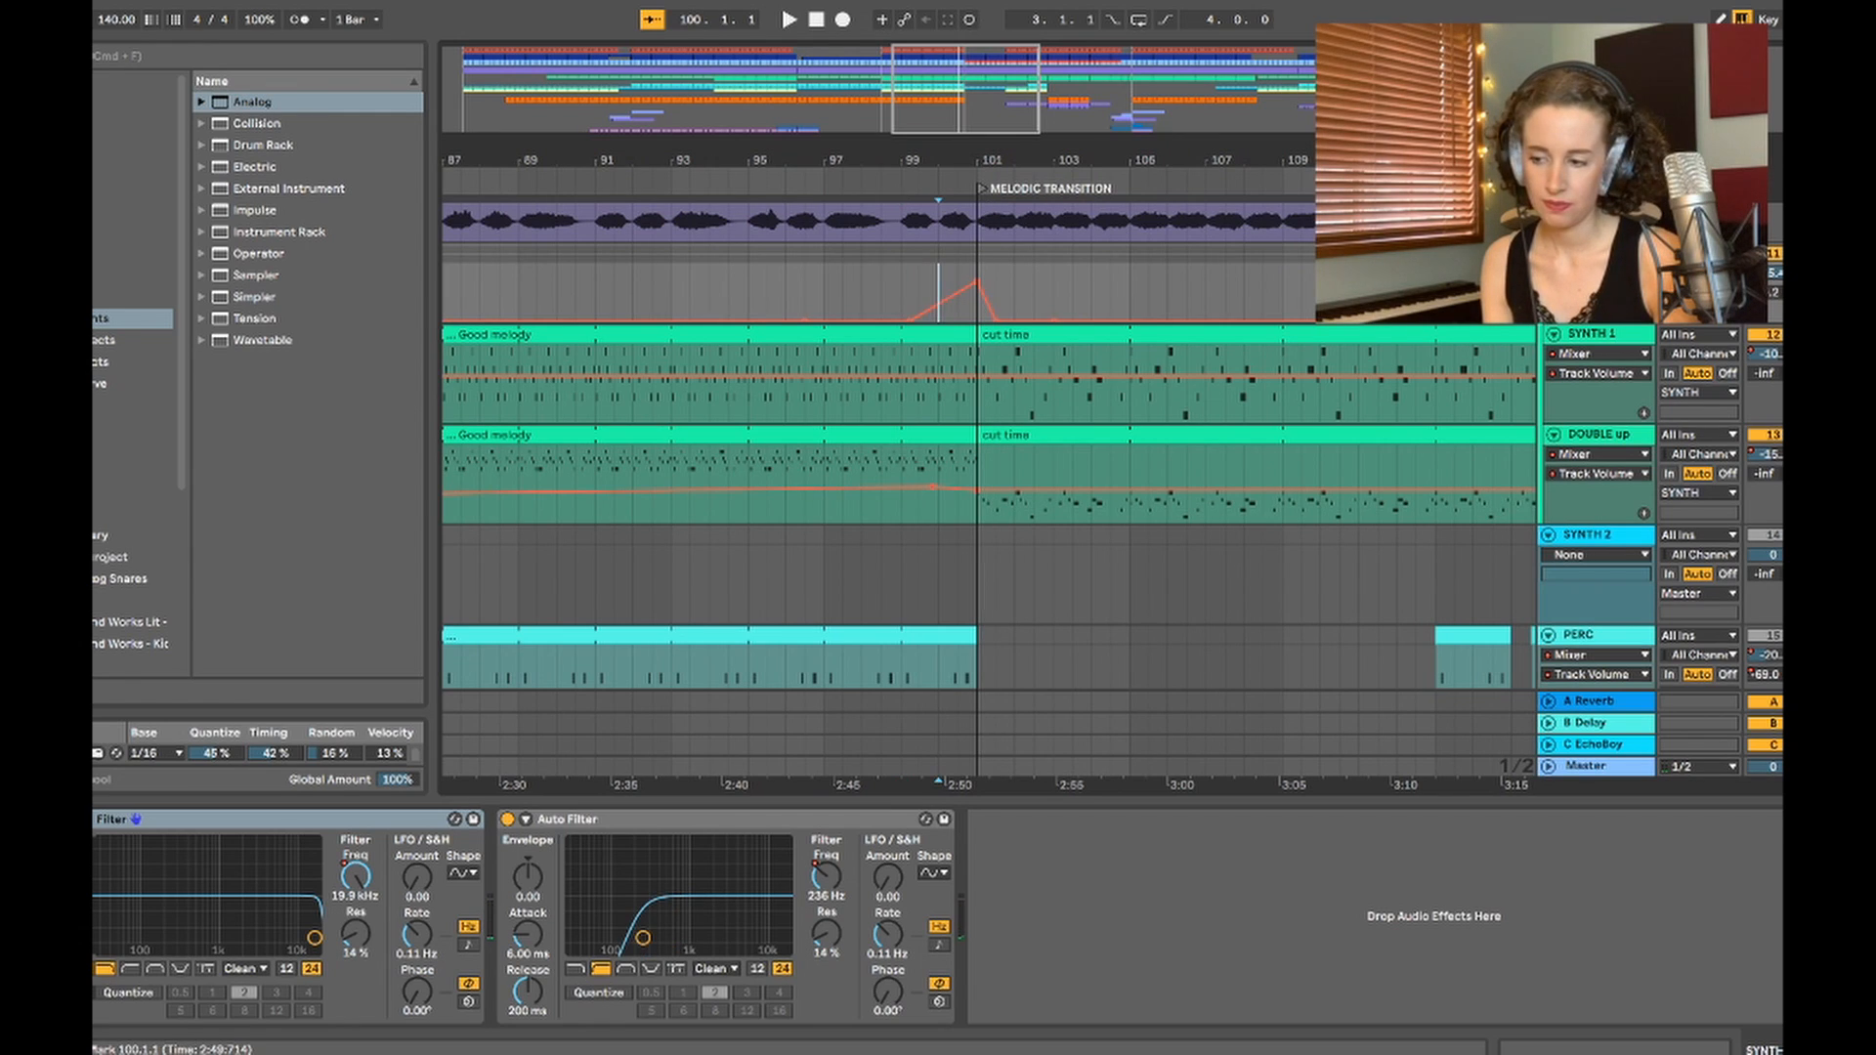
click(995, 291)
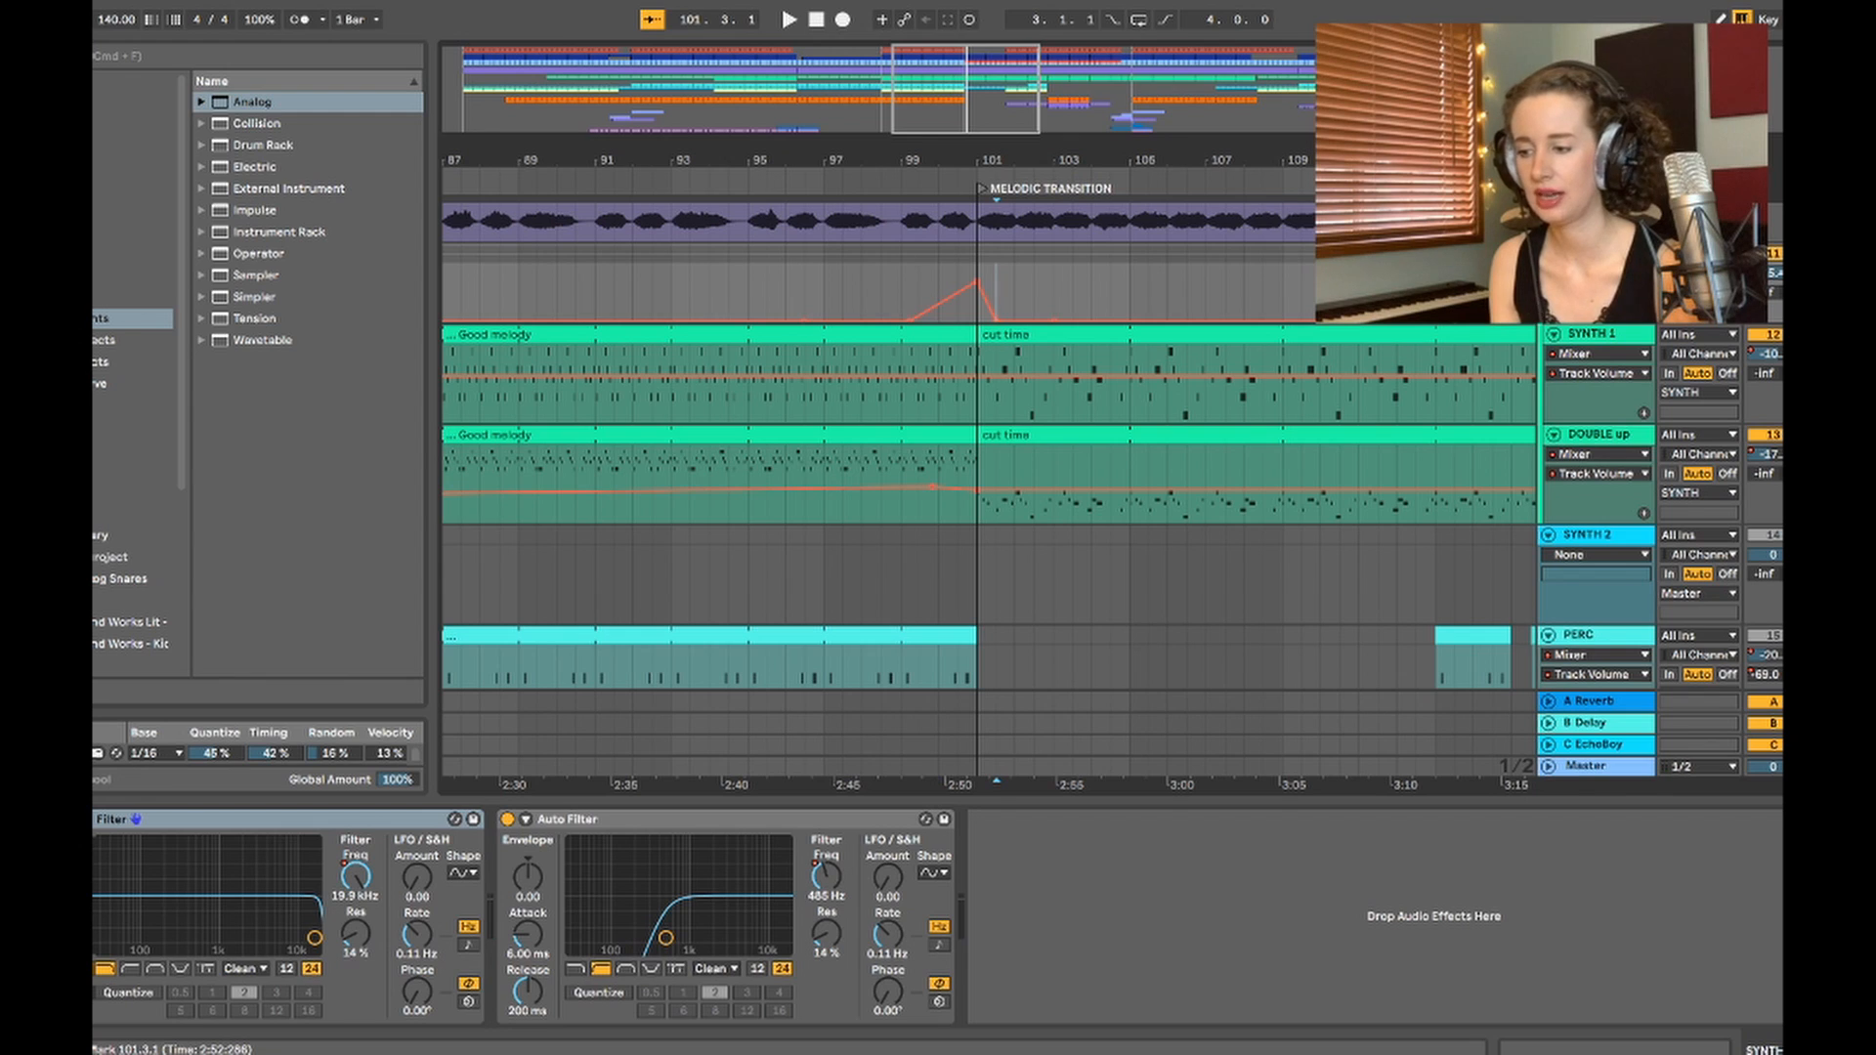
Step: Turn off solo on the SYNTH group and play the arrangement from bar 101 on the PADS filter automation
click(977, 296)
scroll(977, 391, up, 8)
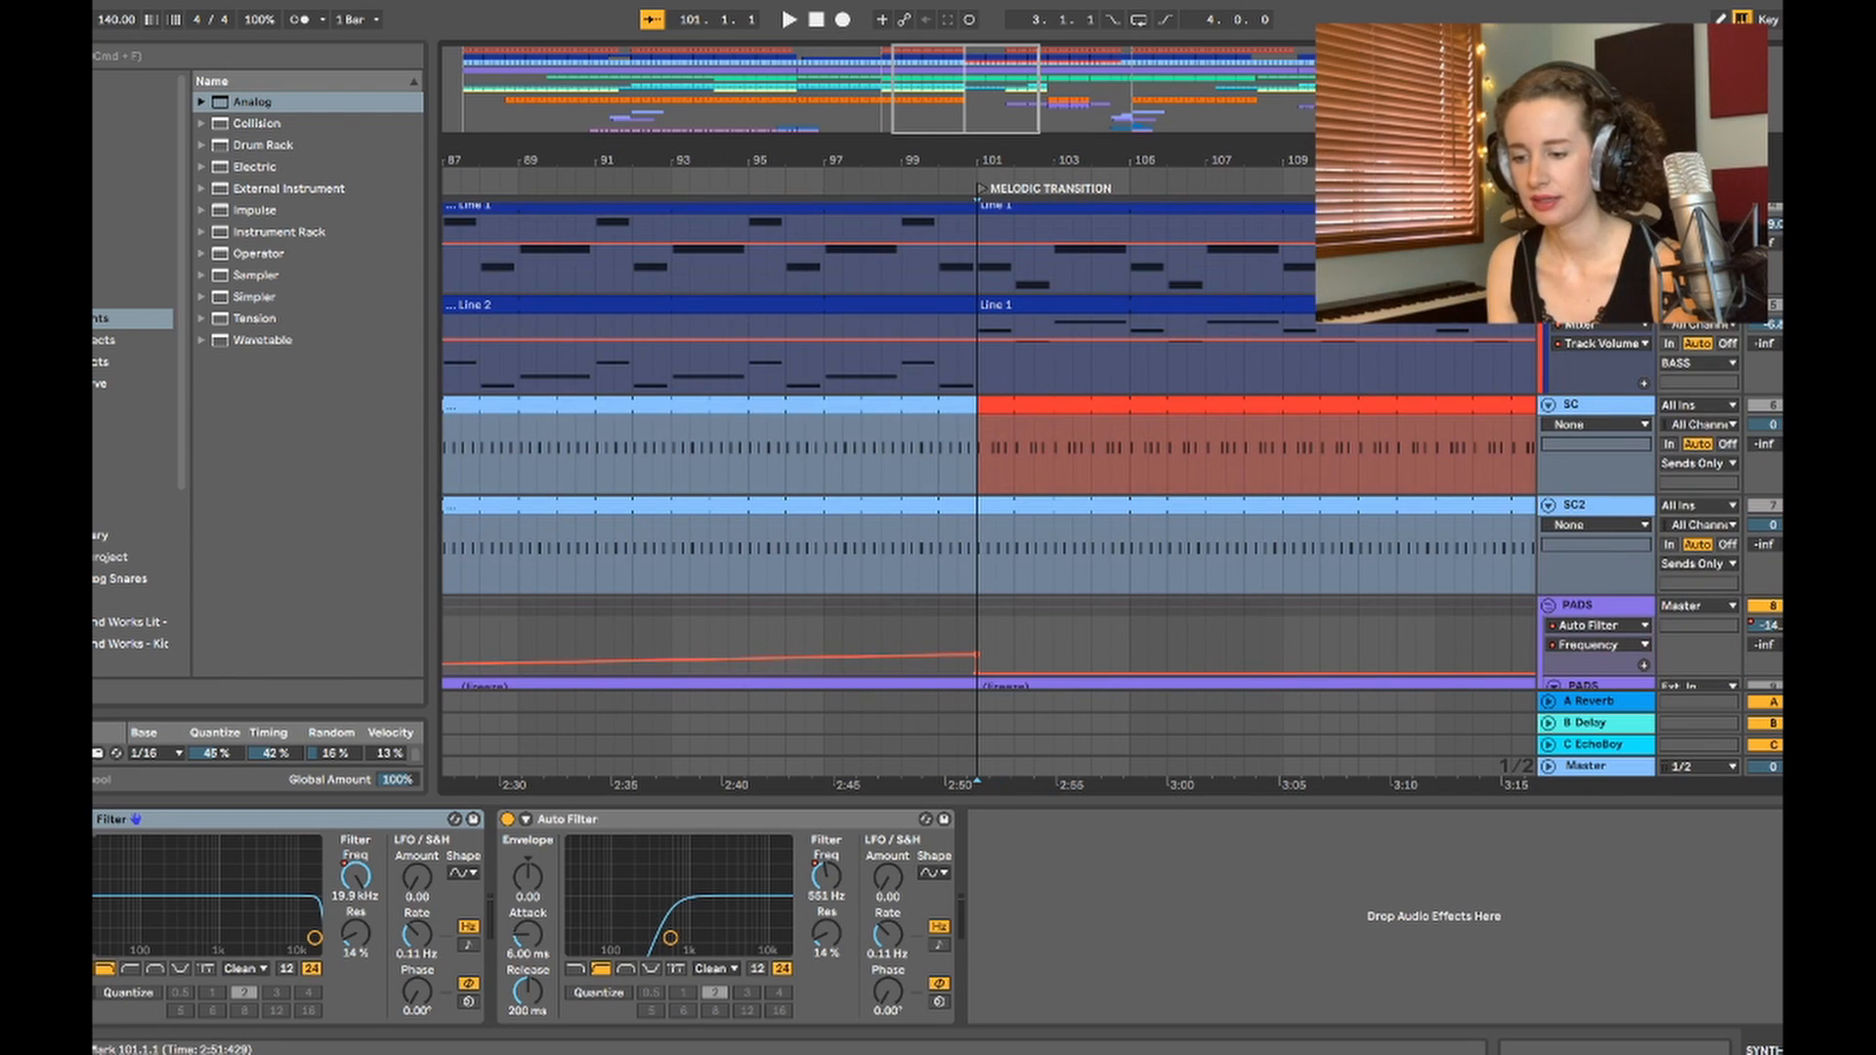
scroll(977, 440, down, 5)
key(s)
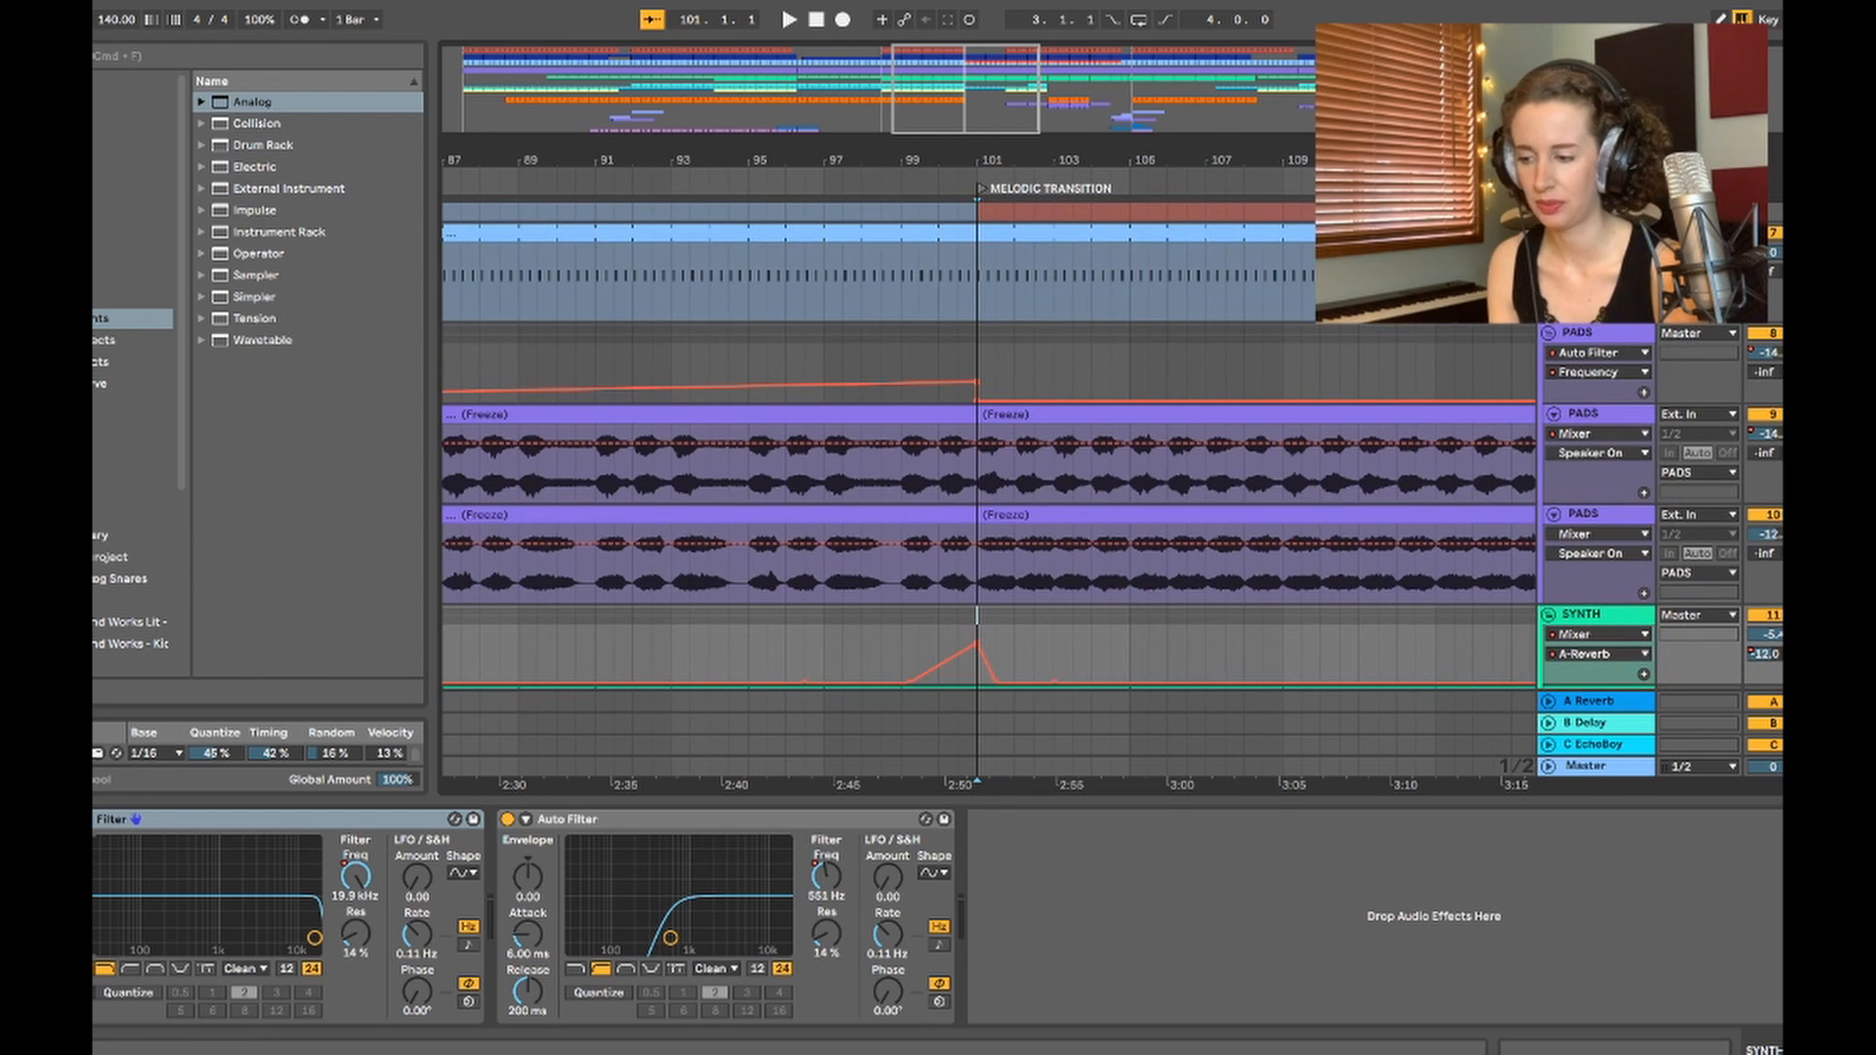
click(977, 333)
key(space)
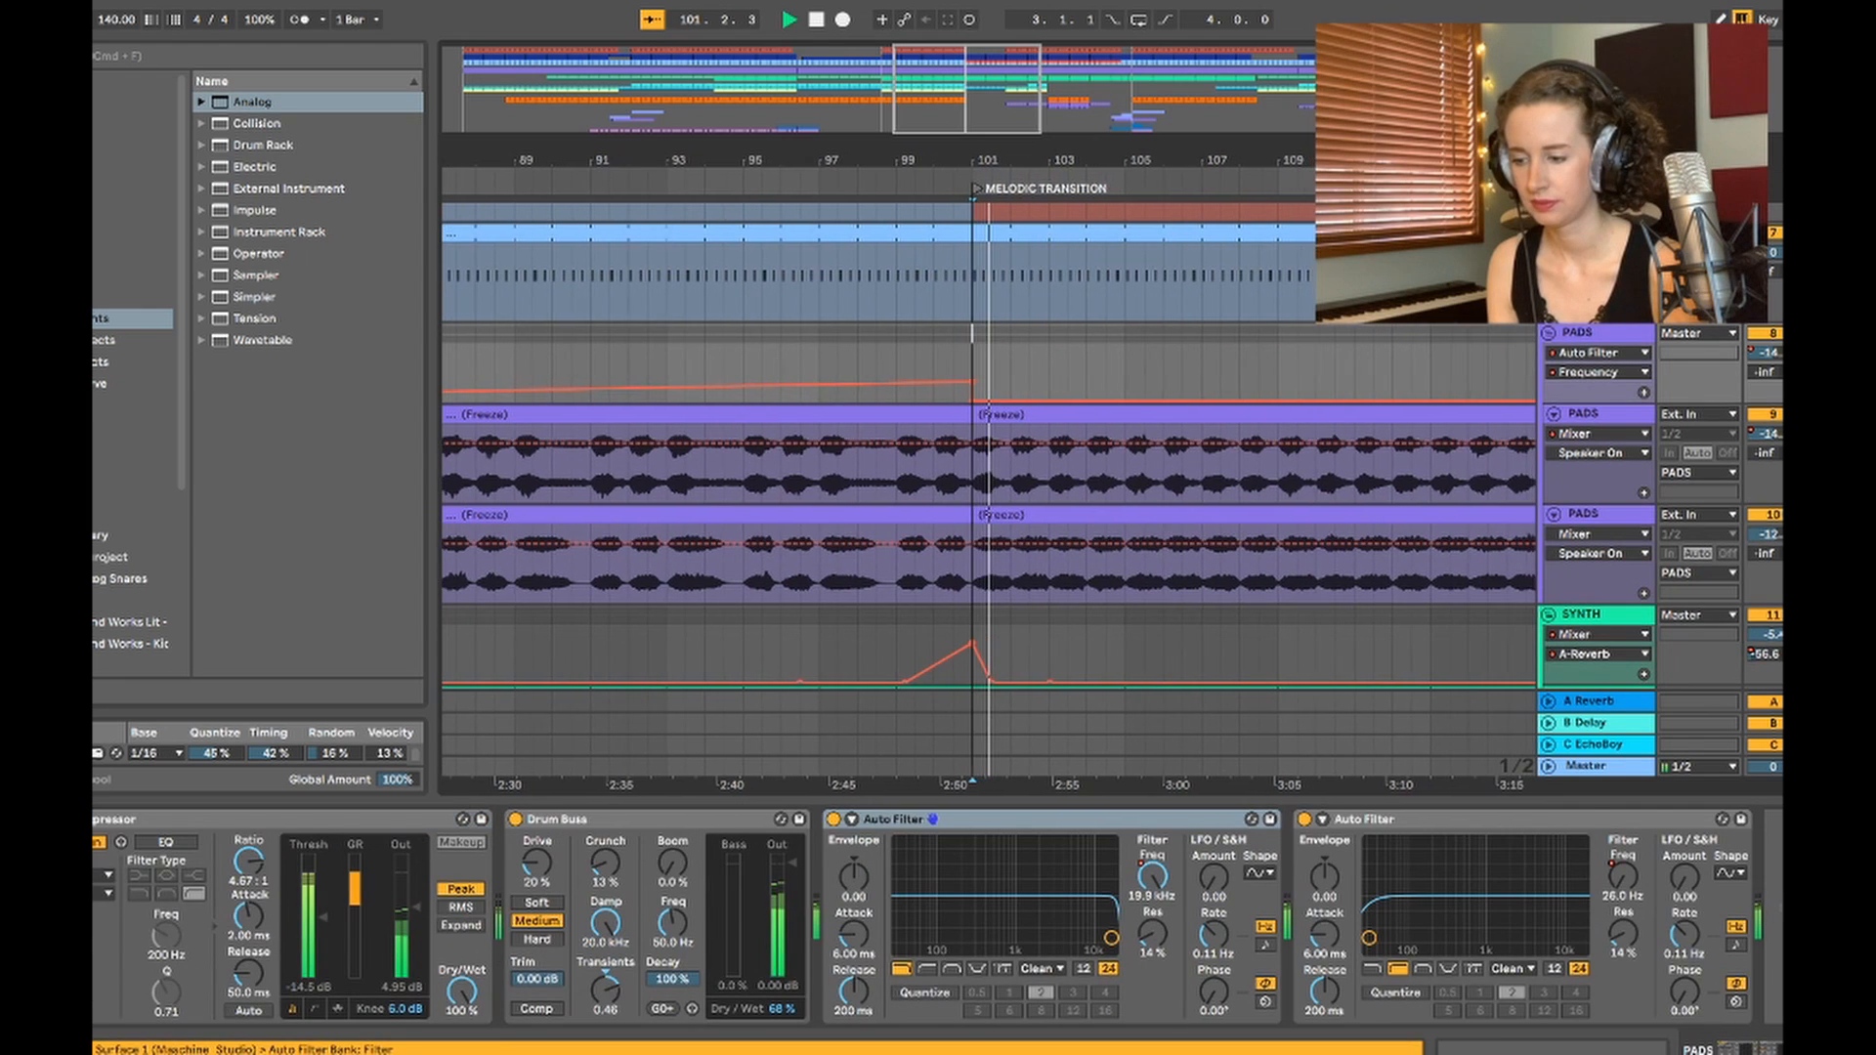
scroll(977, 390, down, 5)
scroll(923, 360, up, 4)
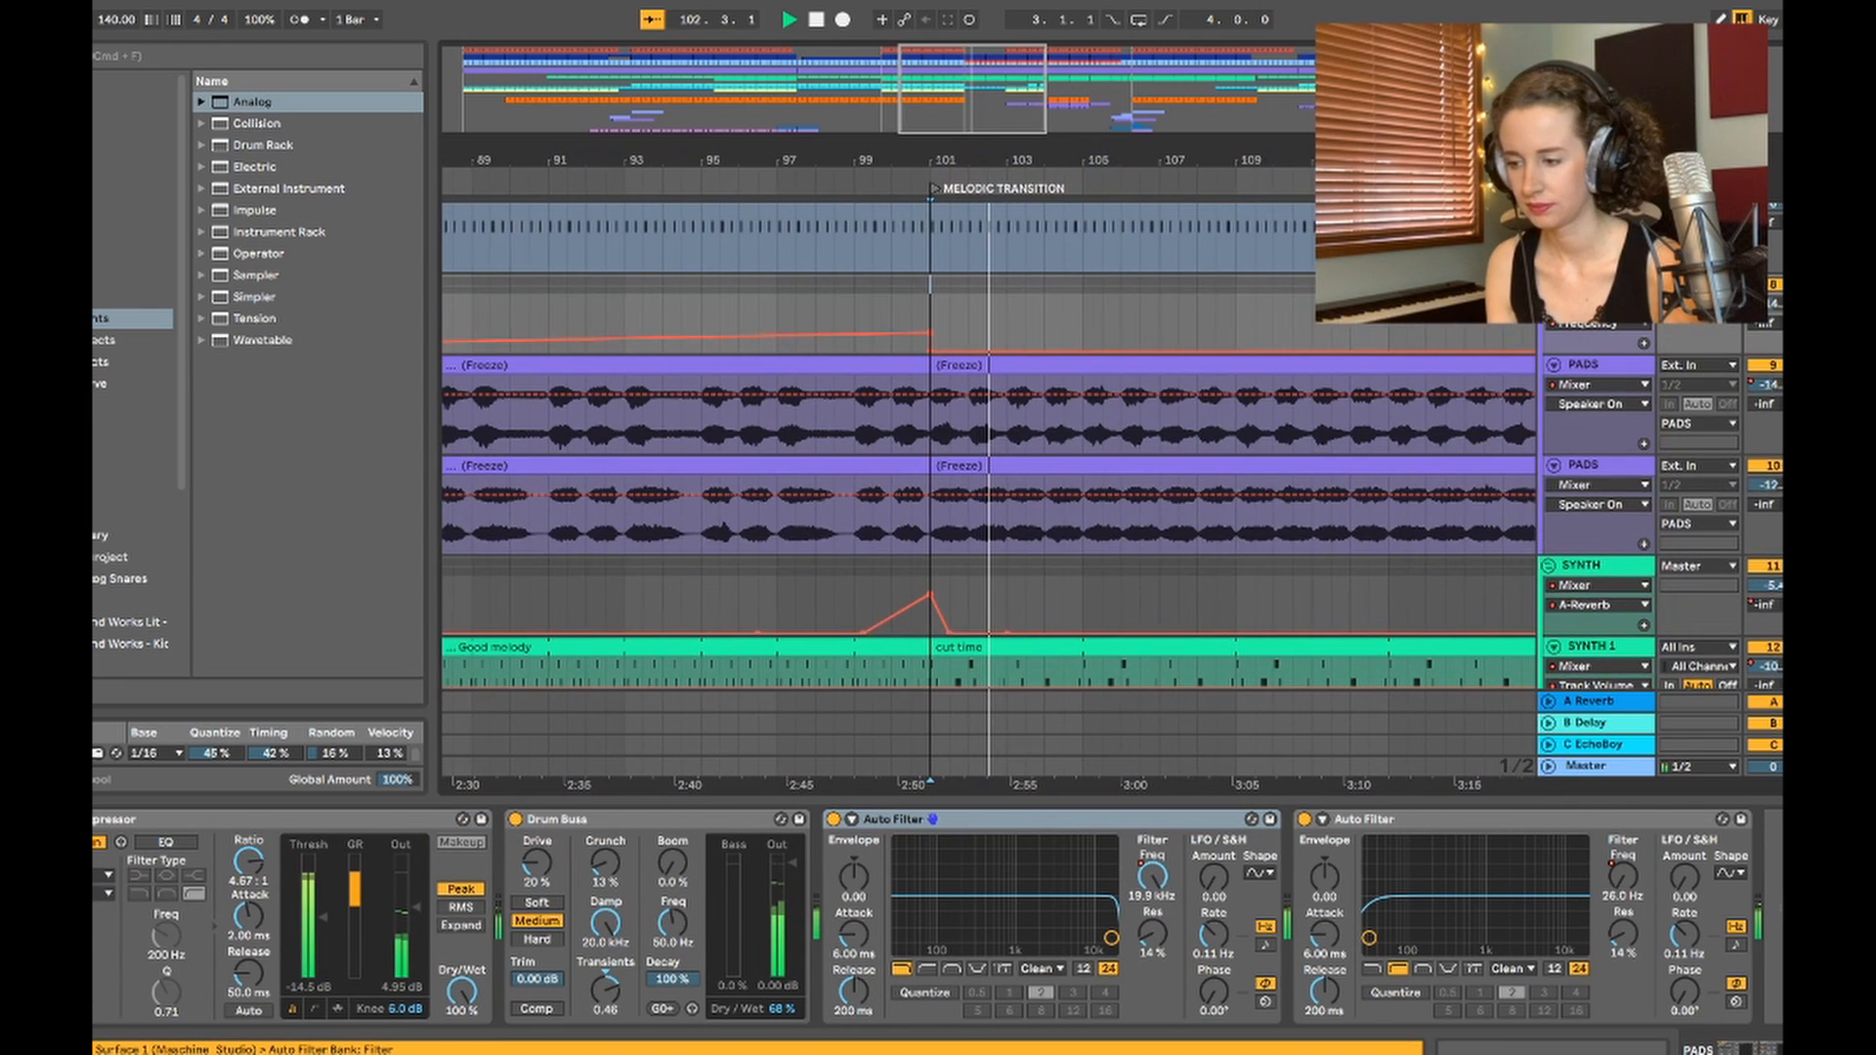
Step: Select the kick clip spanning bars 109 to 125 in the MELODIC TRANSITION and open its MIDI notes
key(minus)
key(minus)
key(minus)
scroll(924, 360, up, 1)
scroll(924, 360, up, 6)
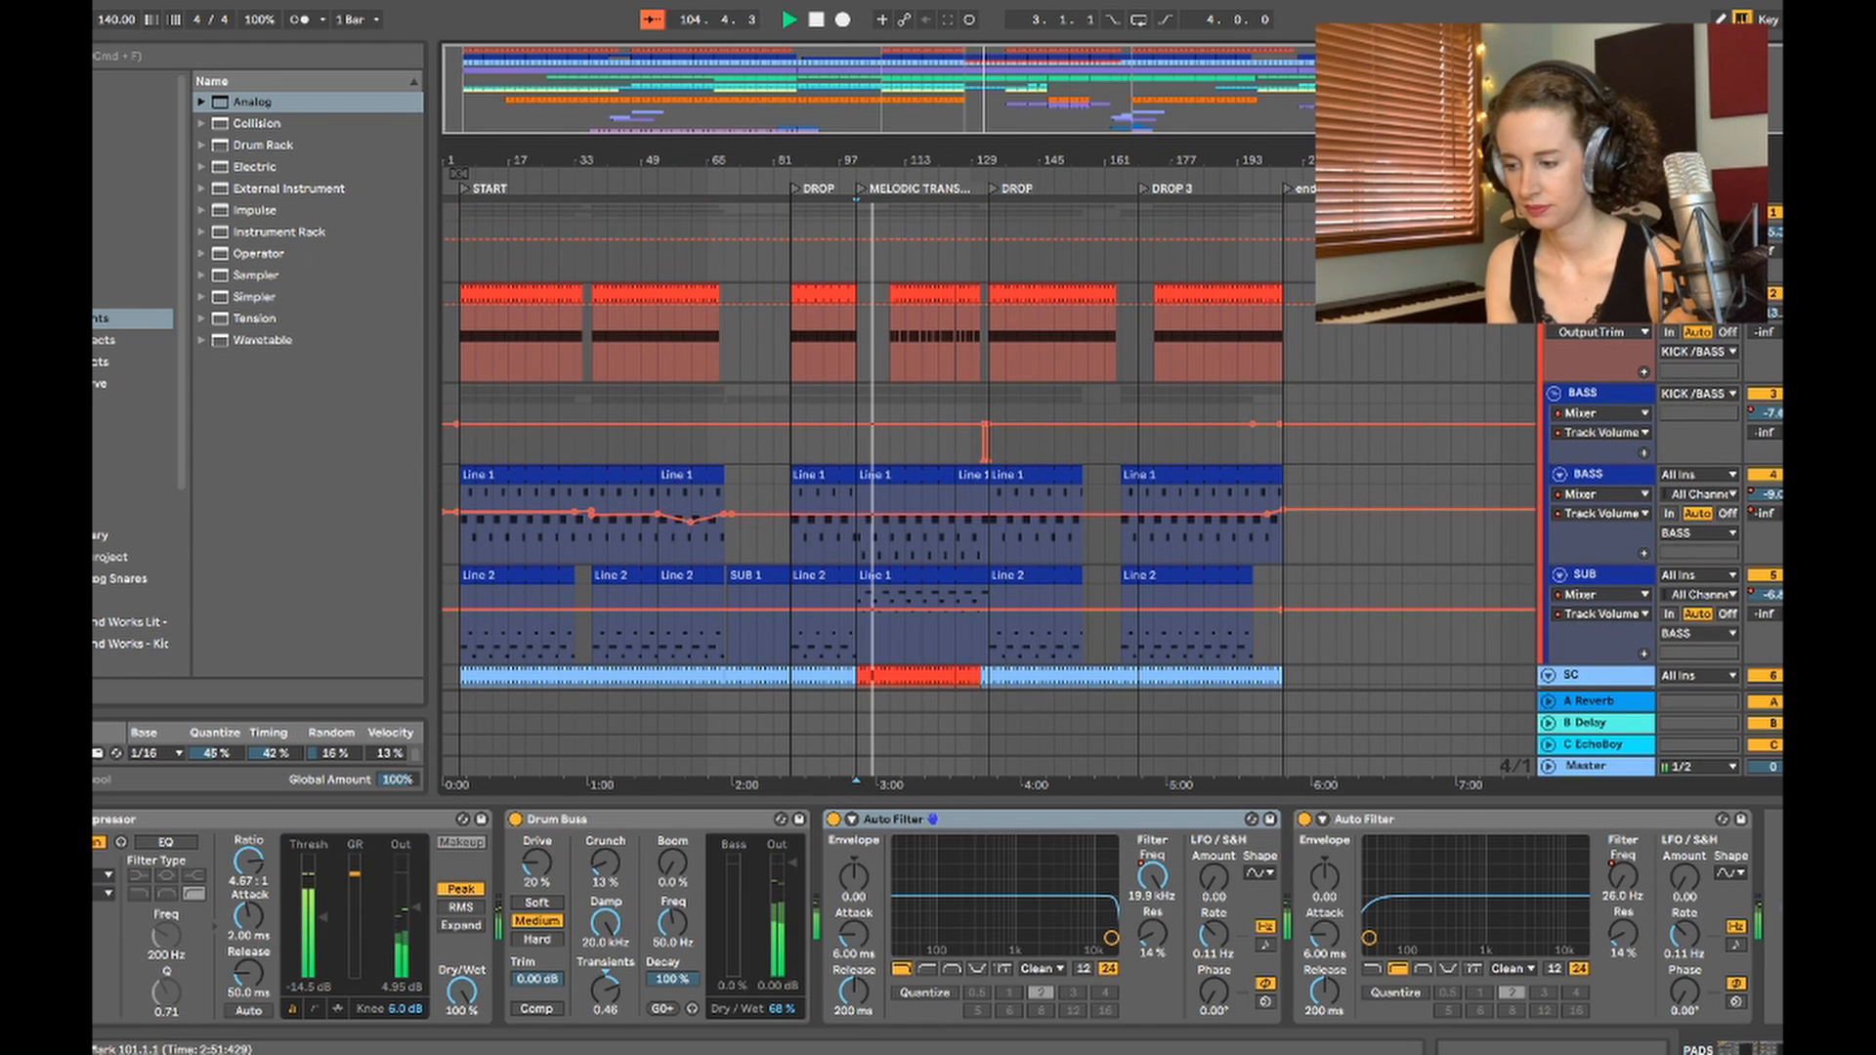
scroll(986, 488, down, 5)
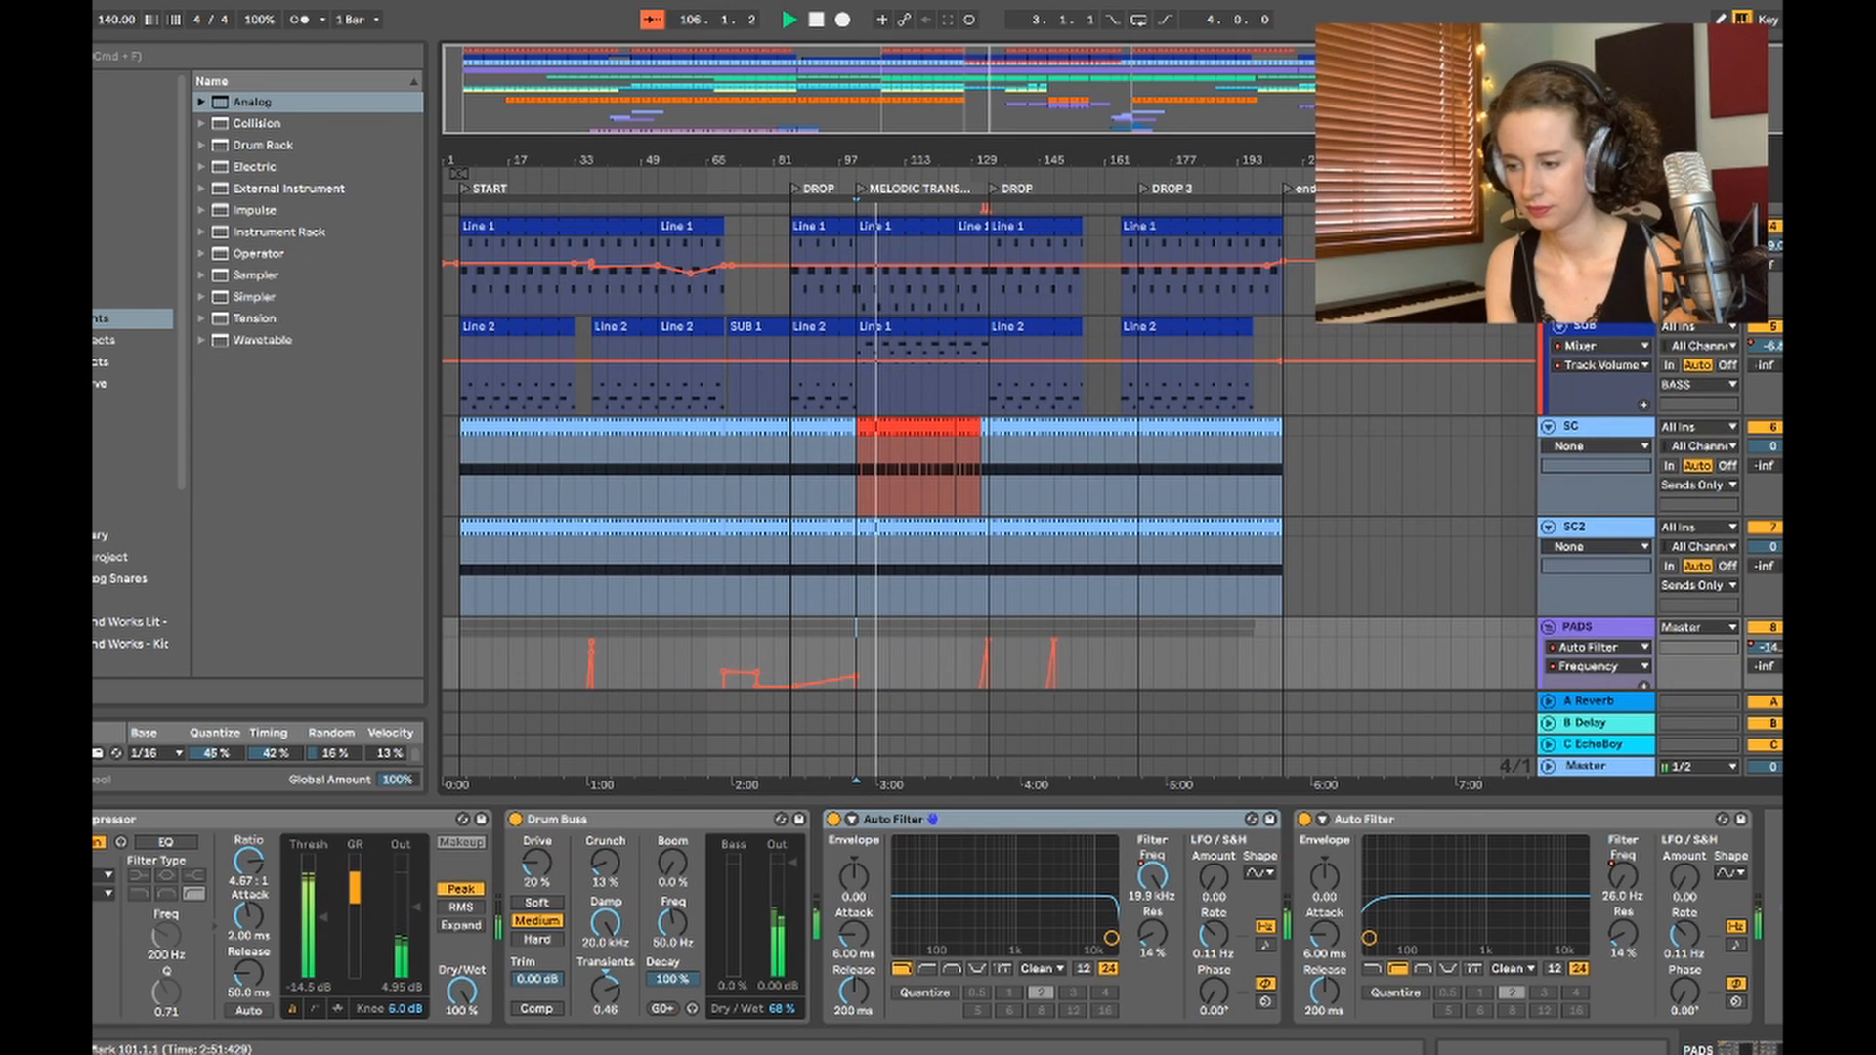
scroll(986, 489, up, 5)
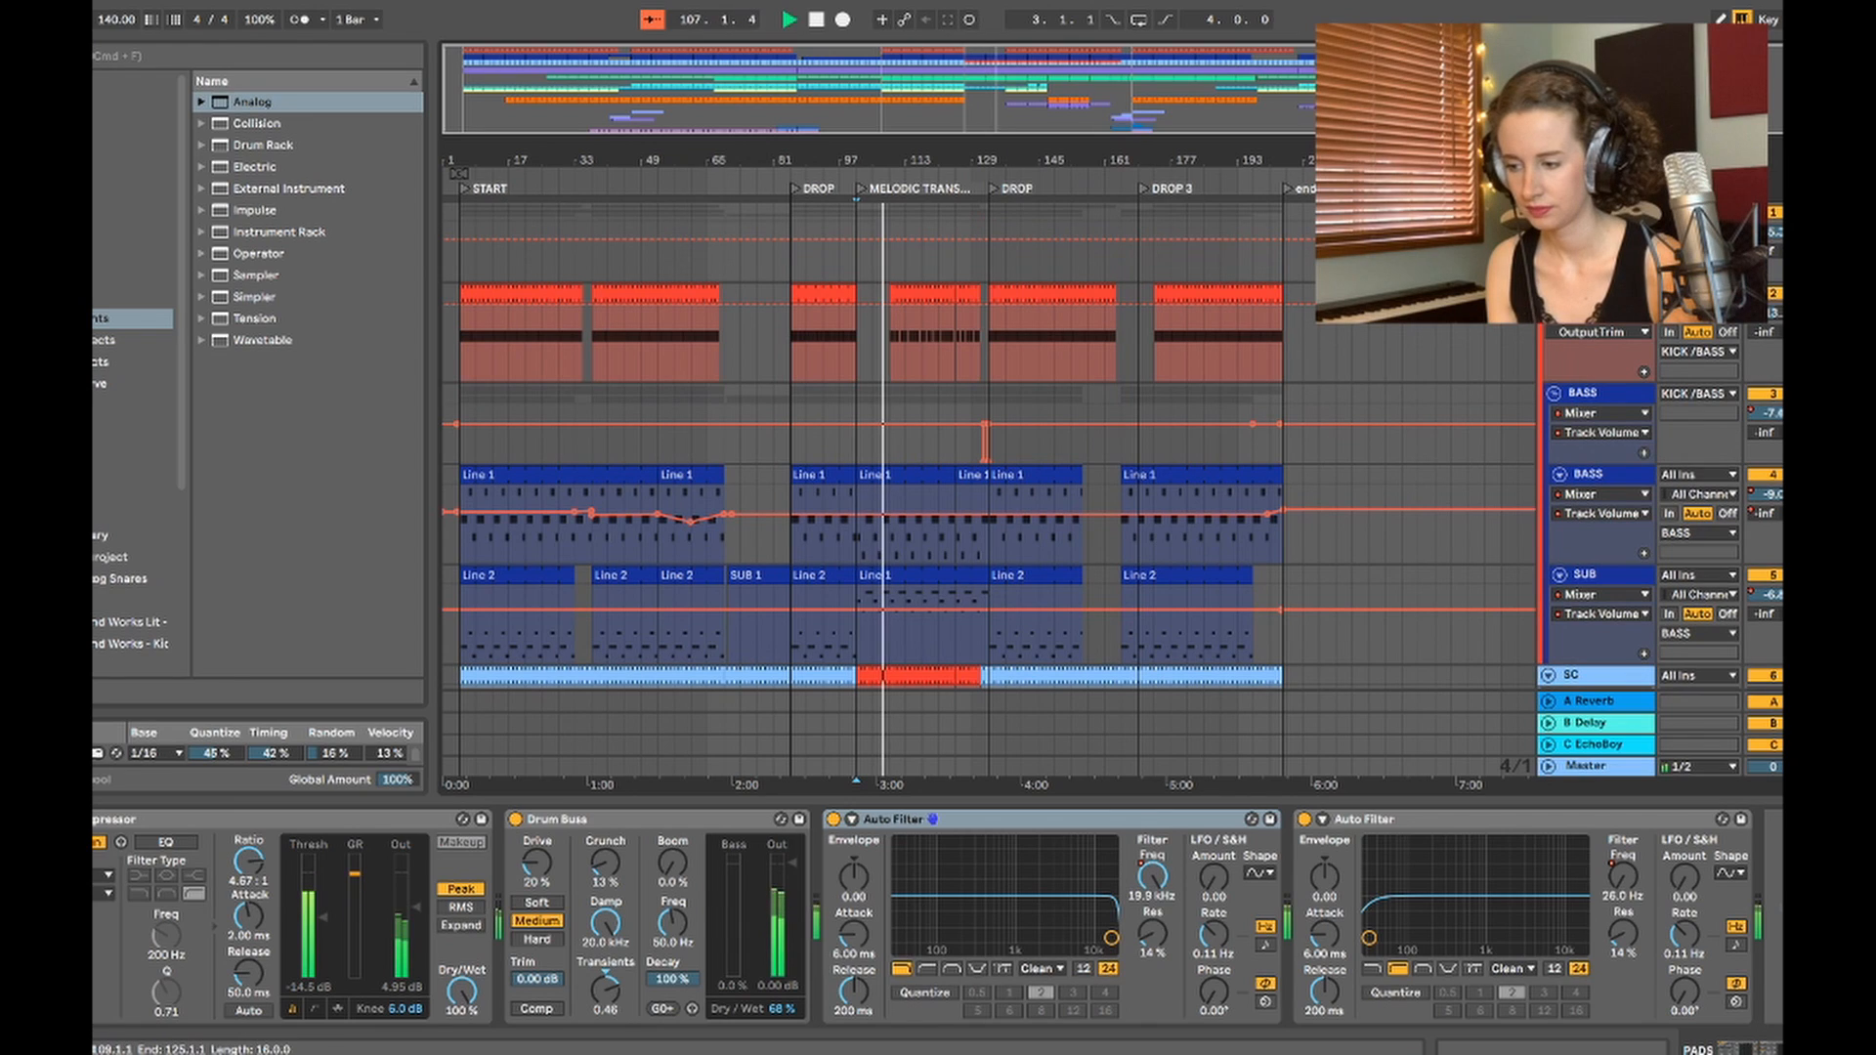
click(921, 294)
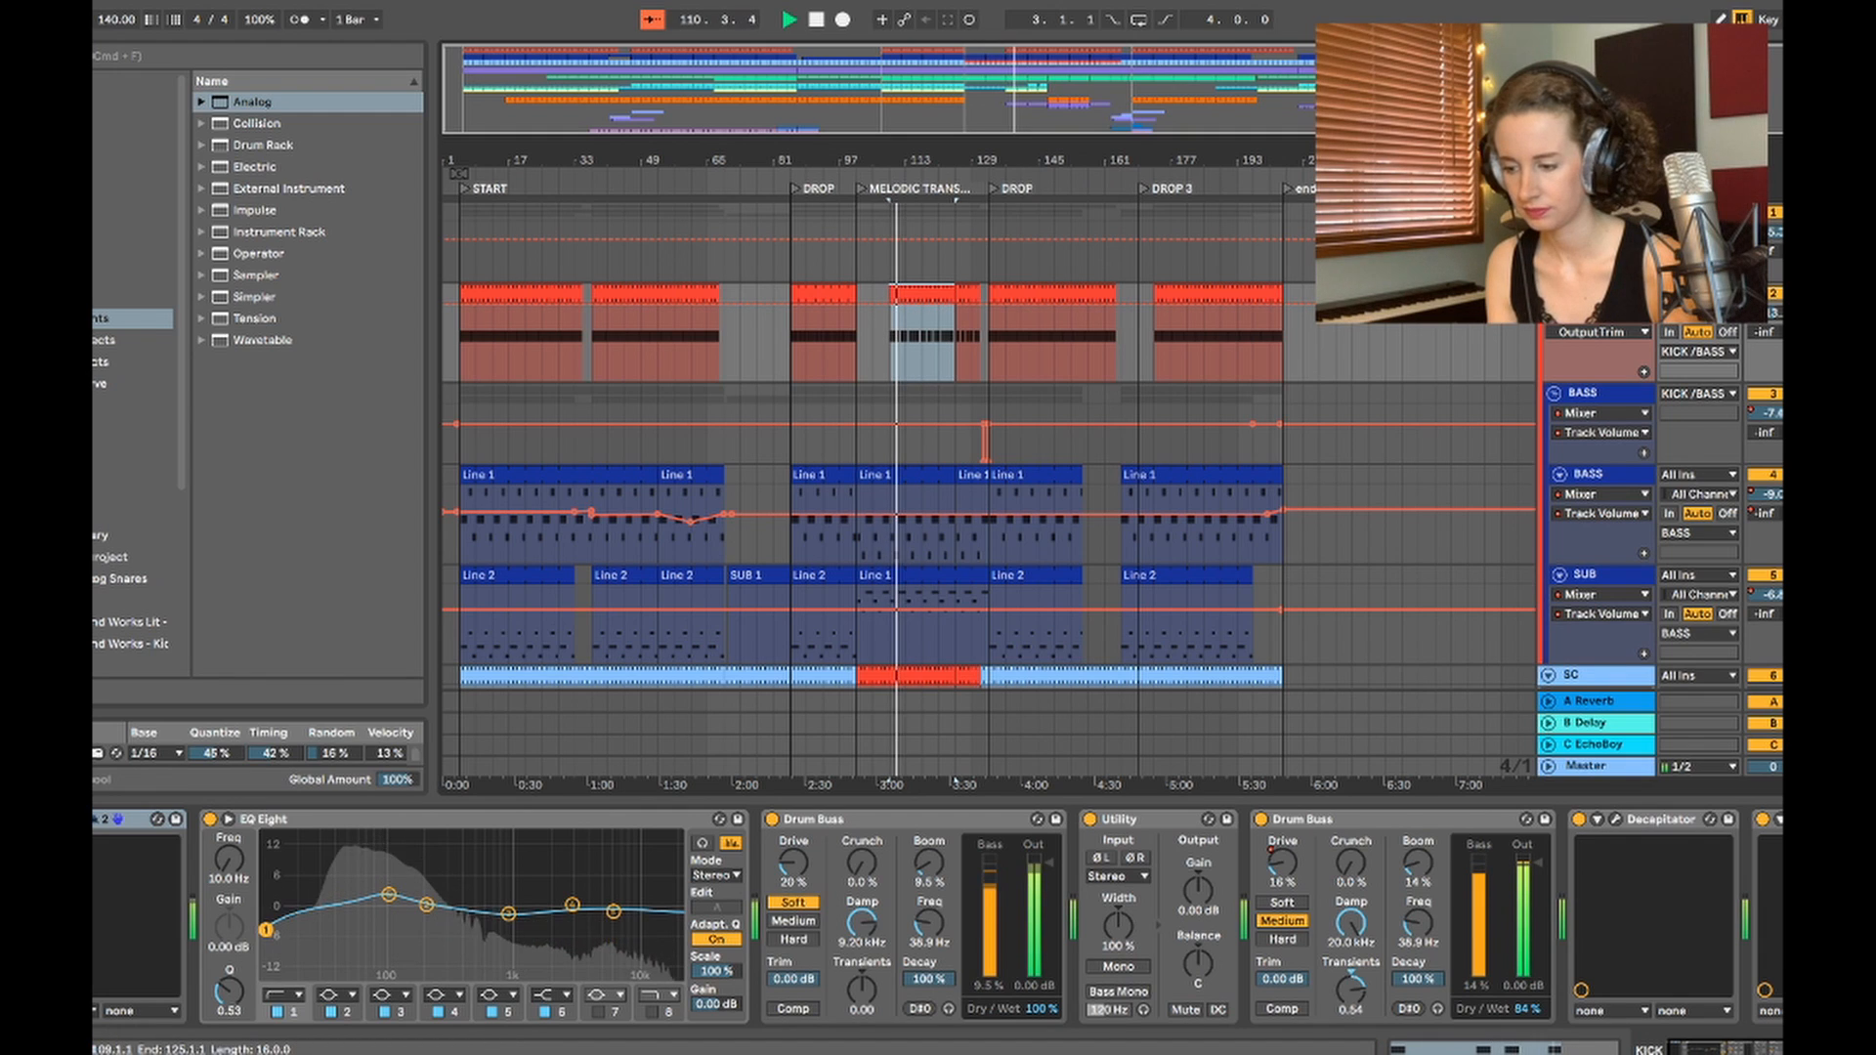
key(shift+Tab)
Step: Enlarge the note editor and examine the kick clip's C3 pattern across the first bar
drag(918, 579, 918, 302)
scroll(918, 643, down, 7)
scroll(918, 674, up, 10)
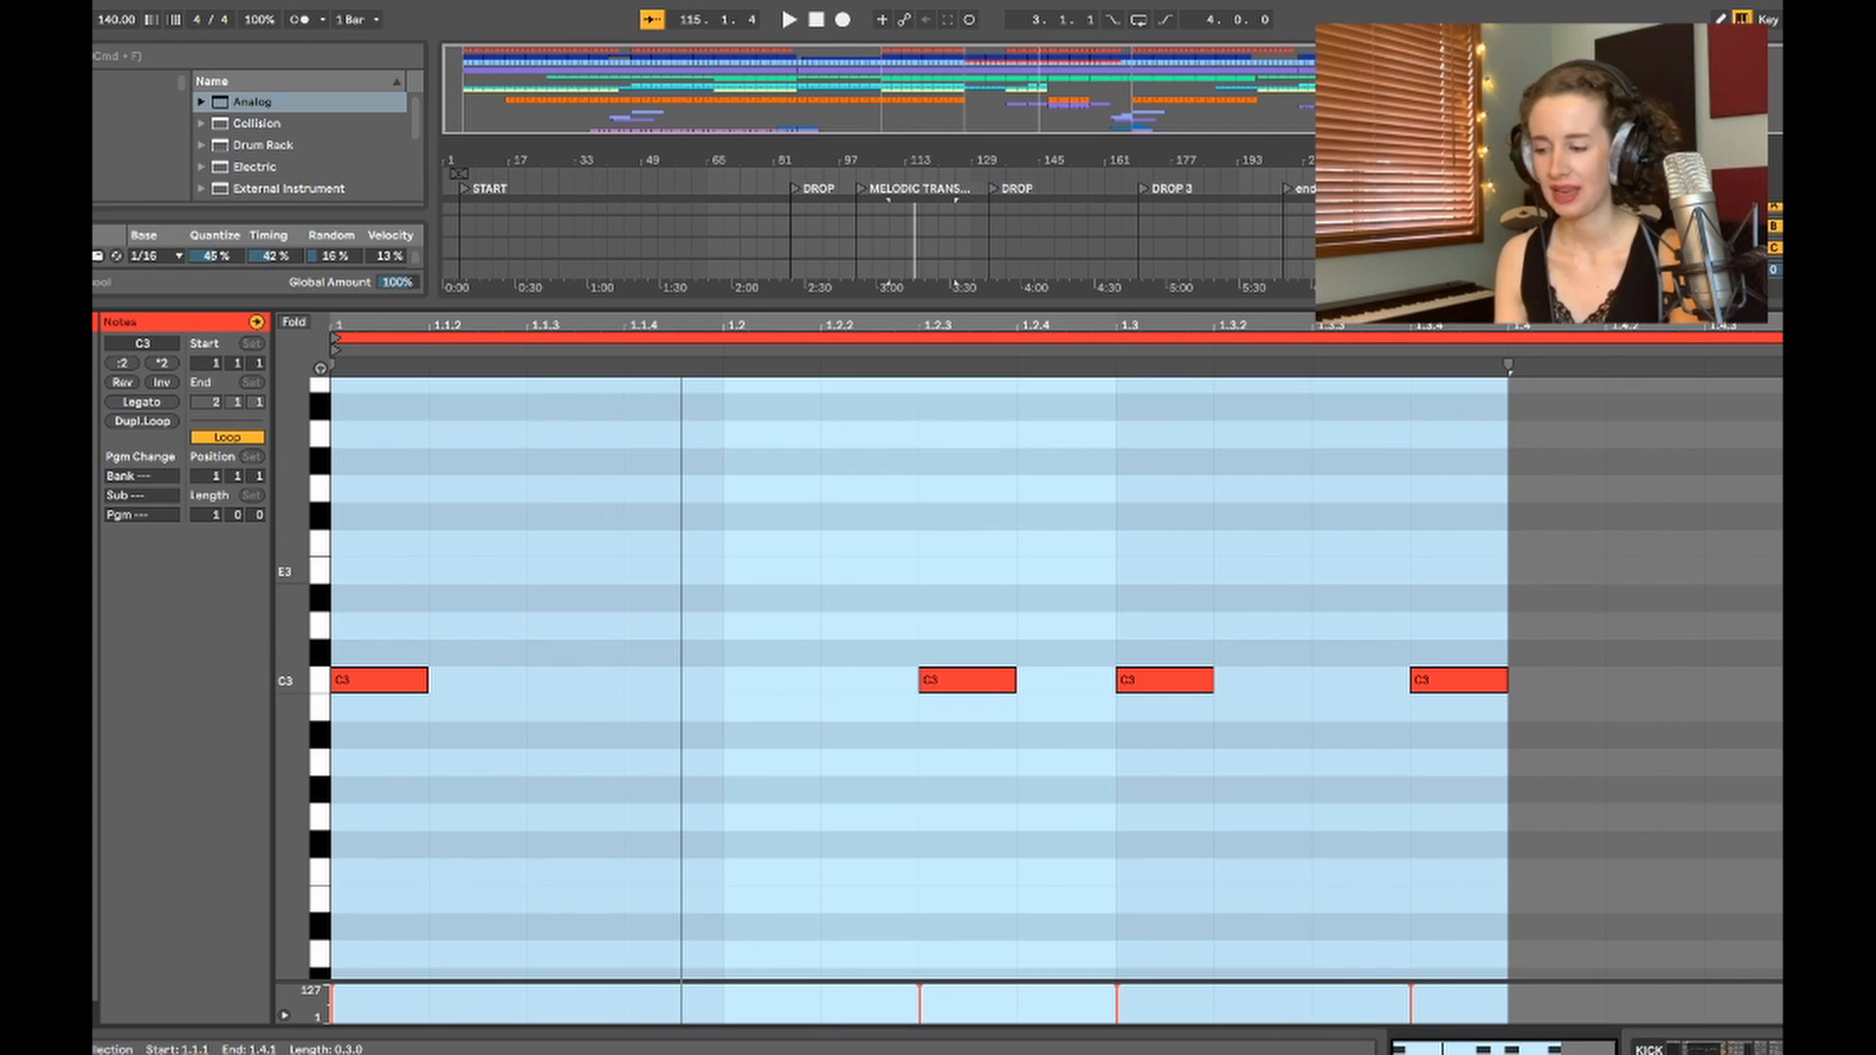
click(821, 571)
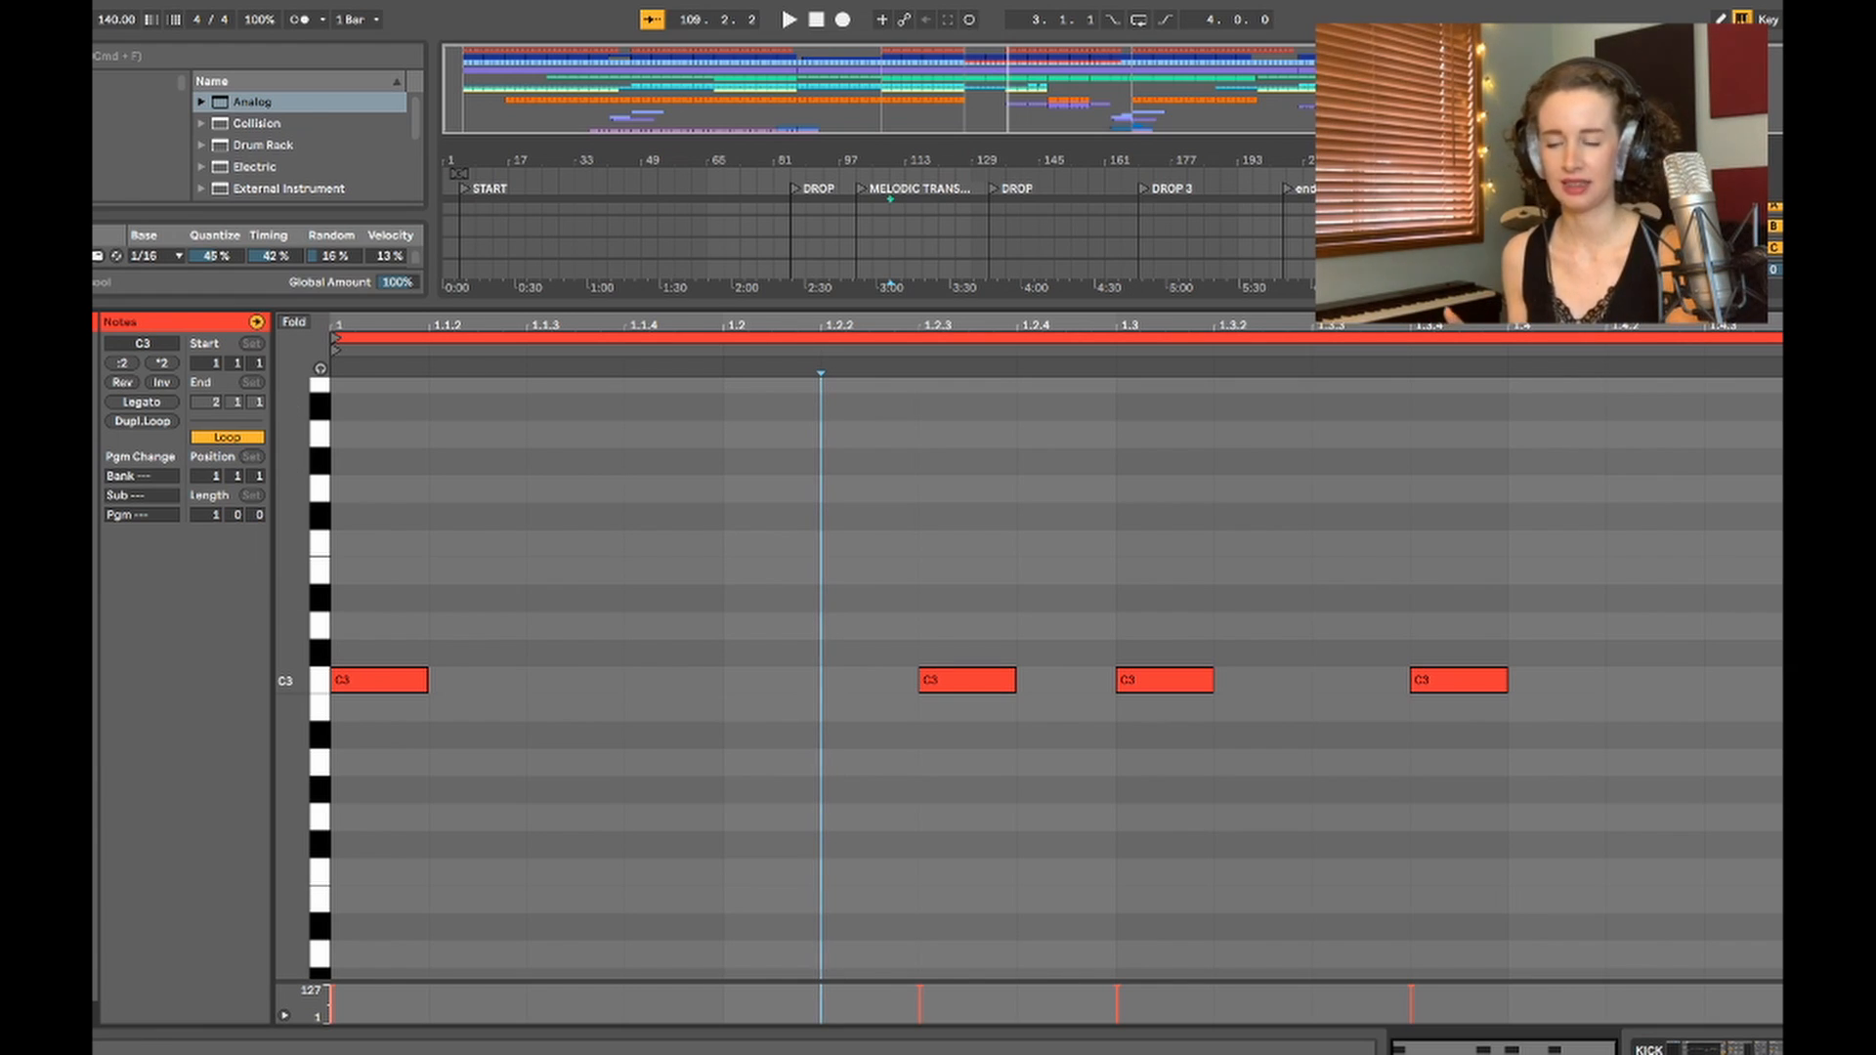
Step: Shrink the note editor, reselect the kick clip at bars 109 to 125 and hide the clip's detail view
drag(879, 306, 879, 365)
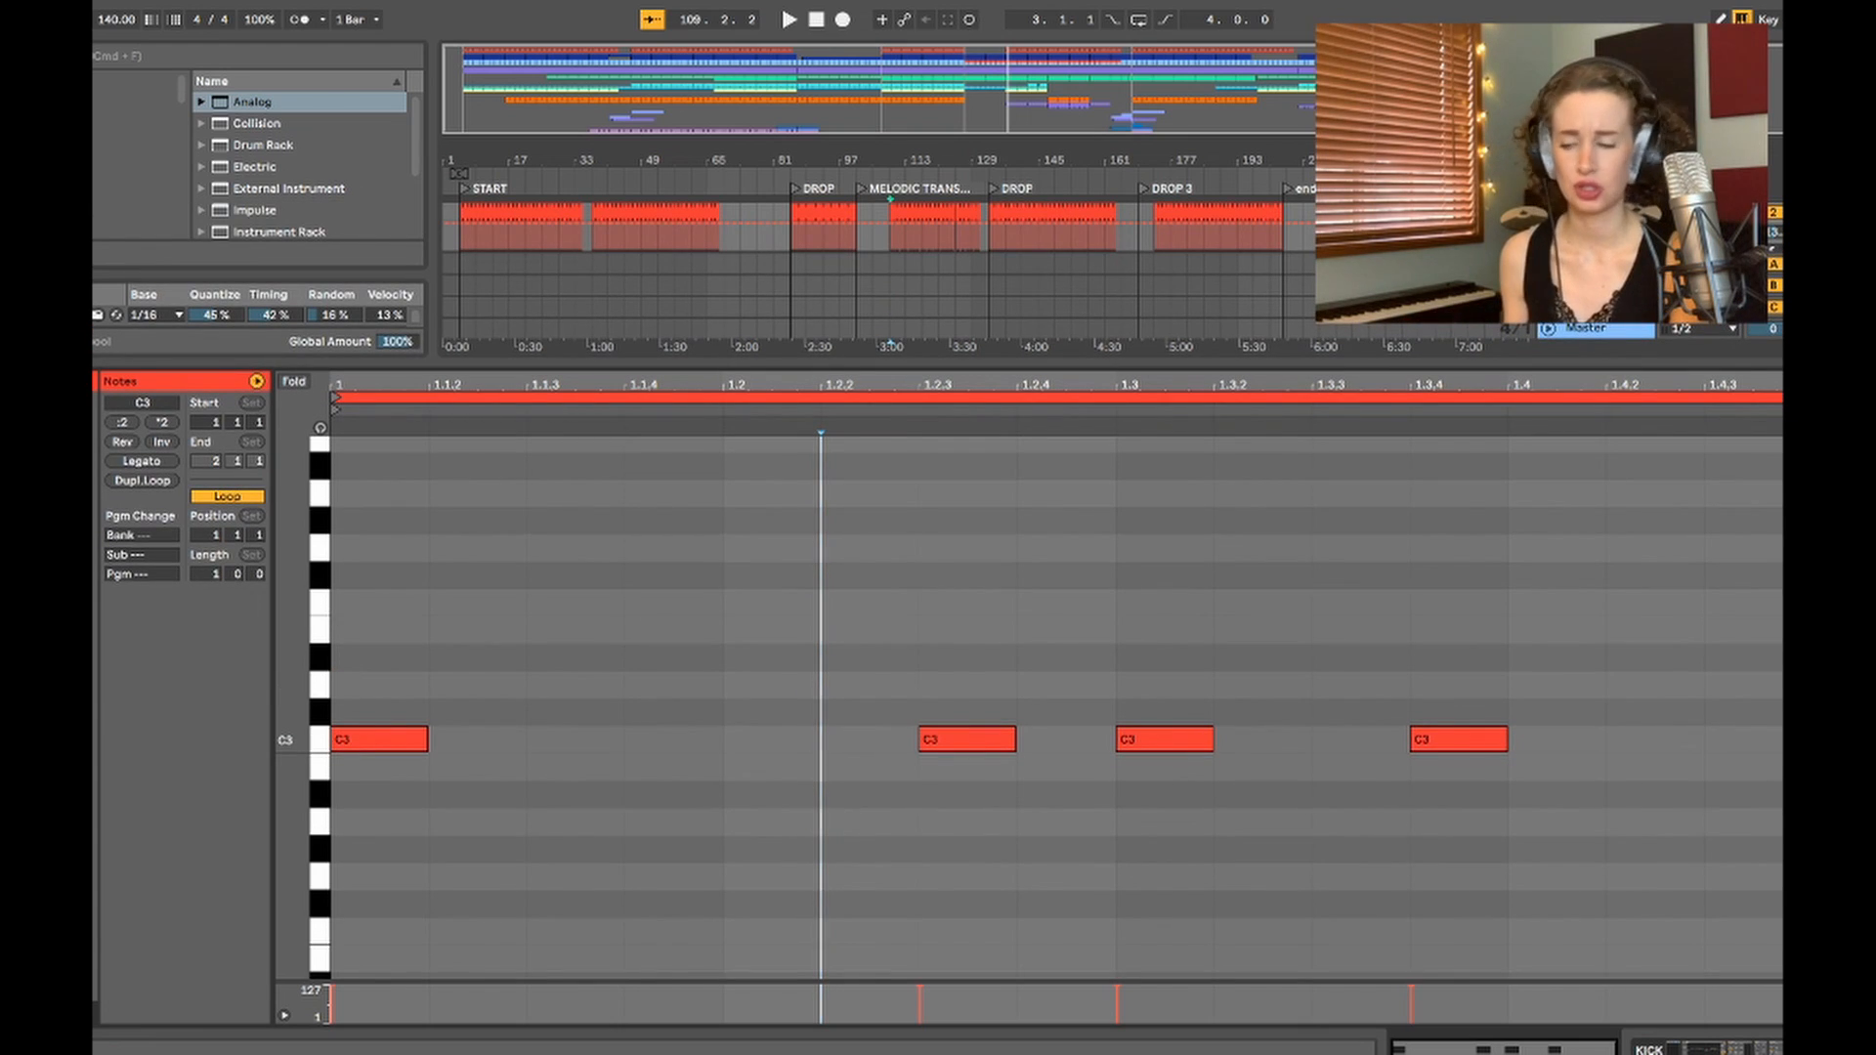
drag(879, 366, 880, 579)
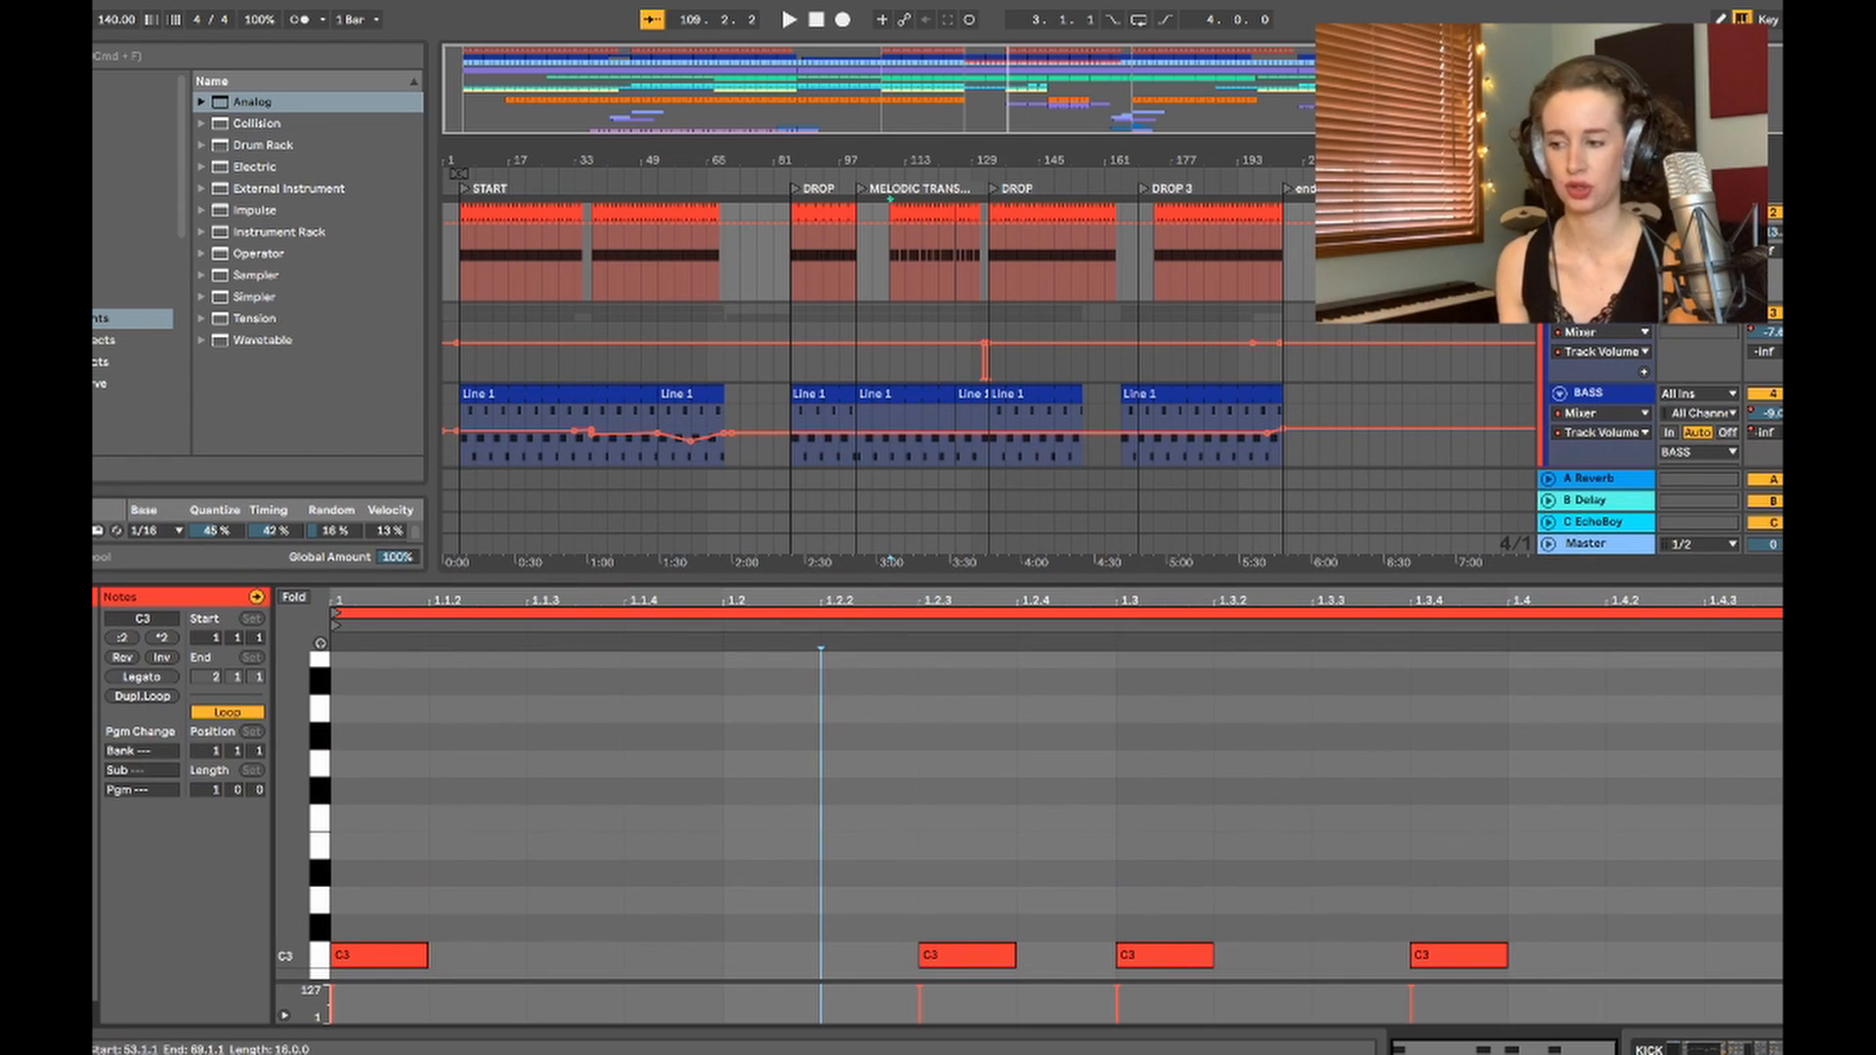
drag(890, 244, 954, 244)
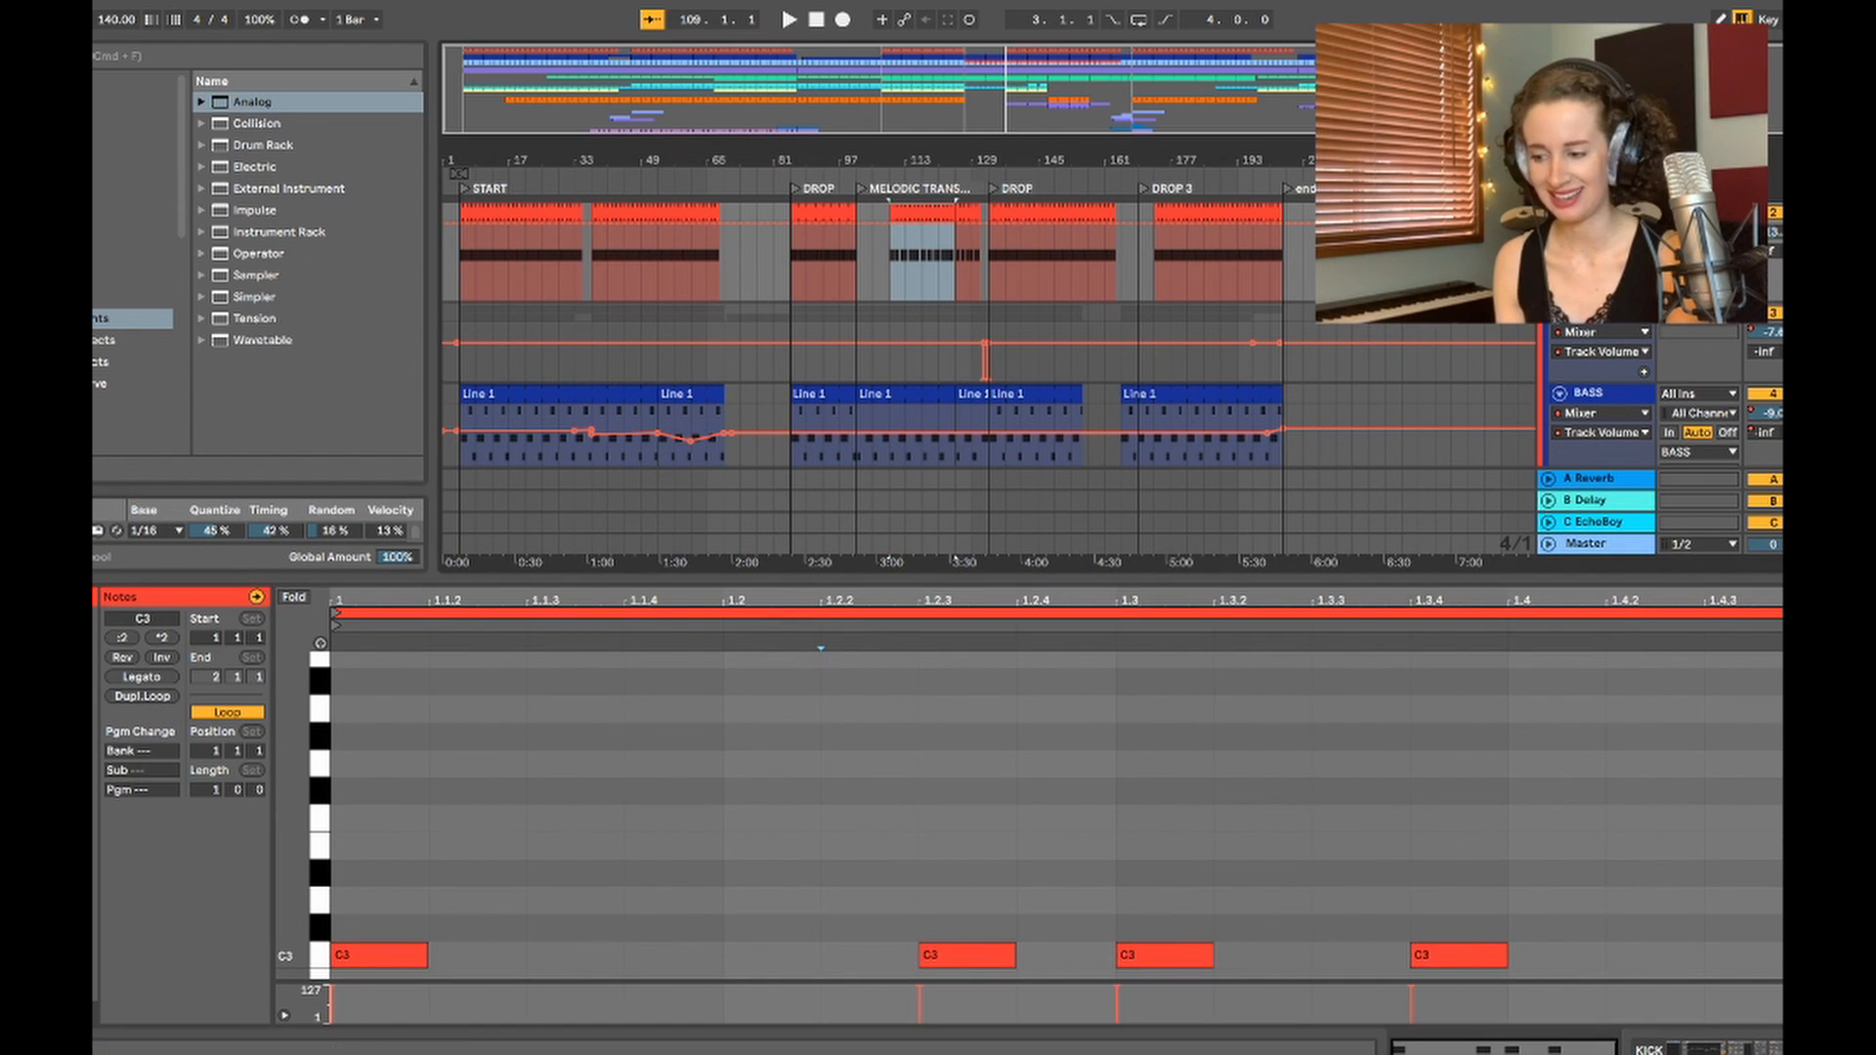
key(super+alt+l)
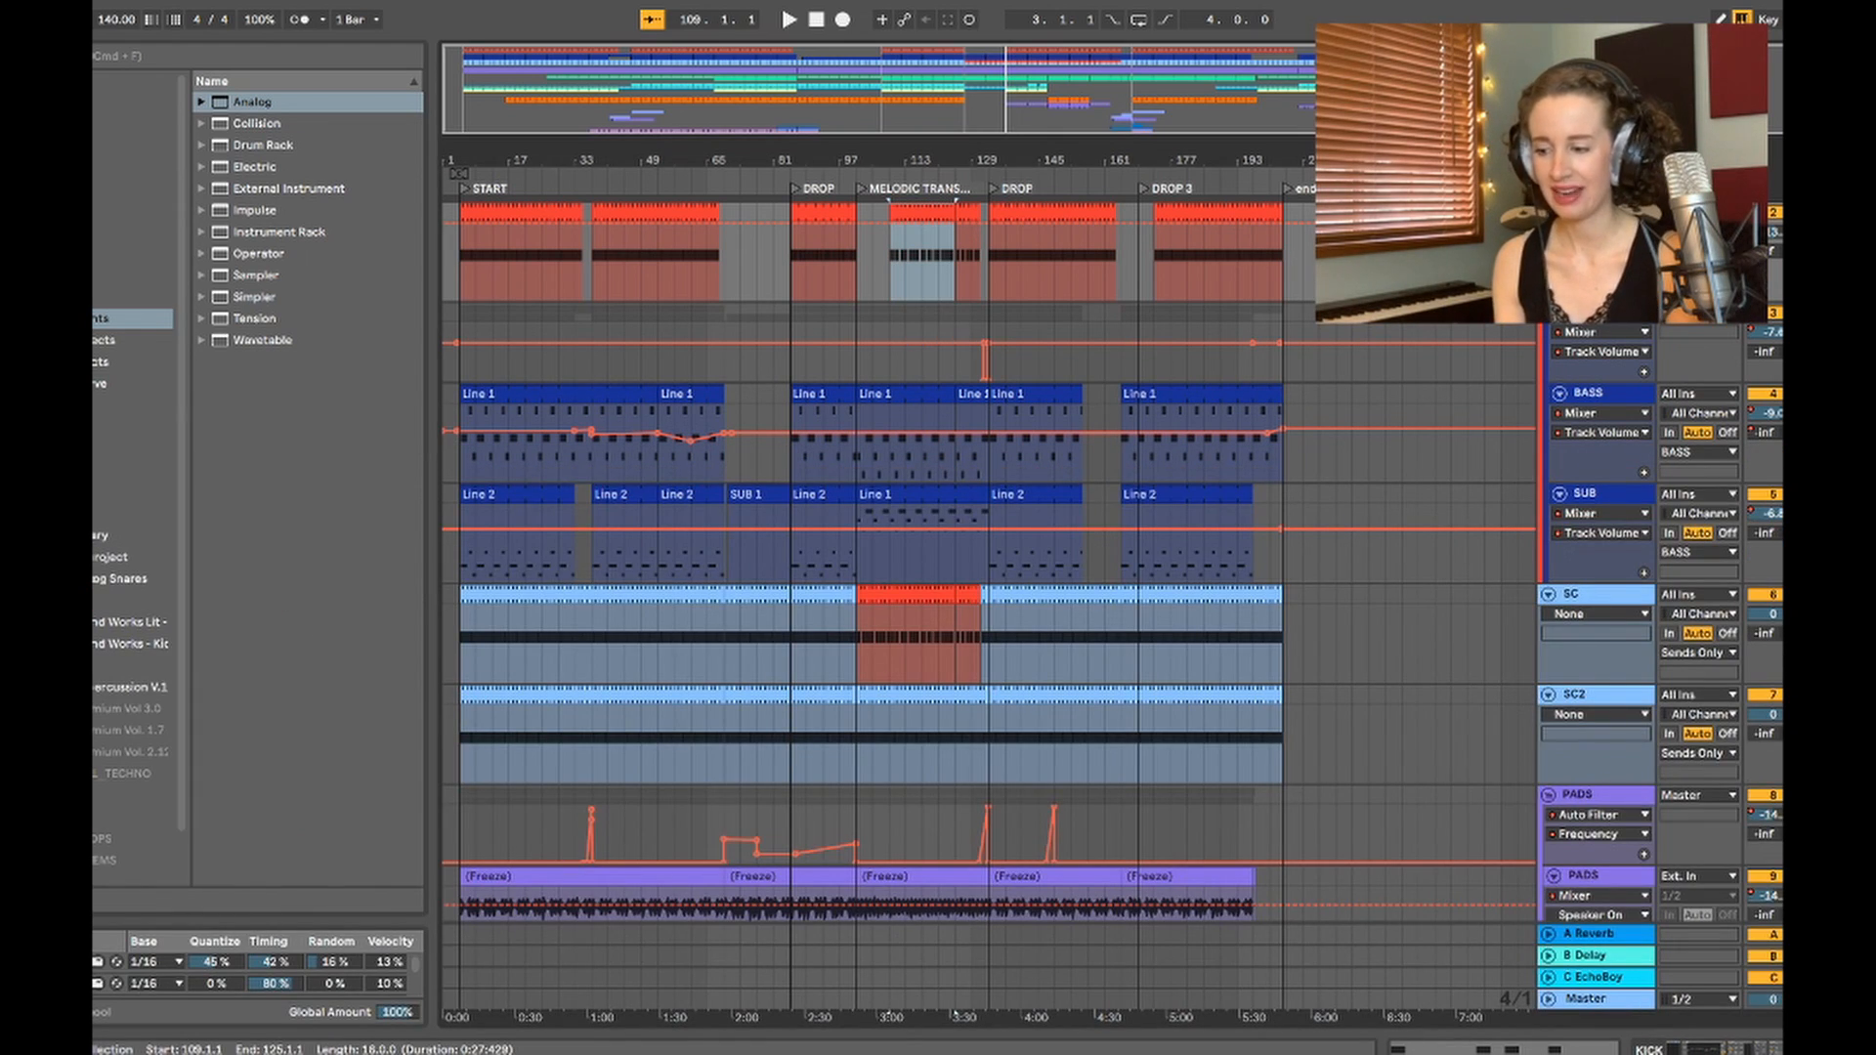
Step: Find and select the FX track's Top Loop clip at bar 109, and zoom the timeline in on it
click(890, 315)
scroll(939, 583, down, 15)
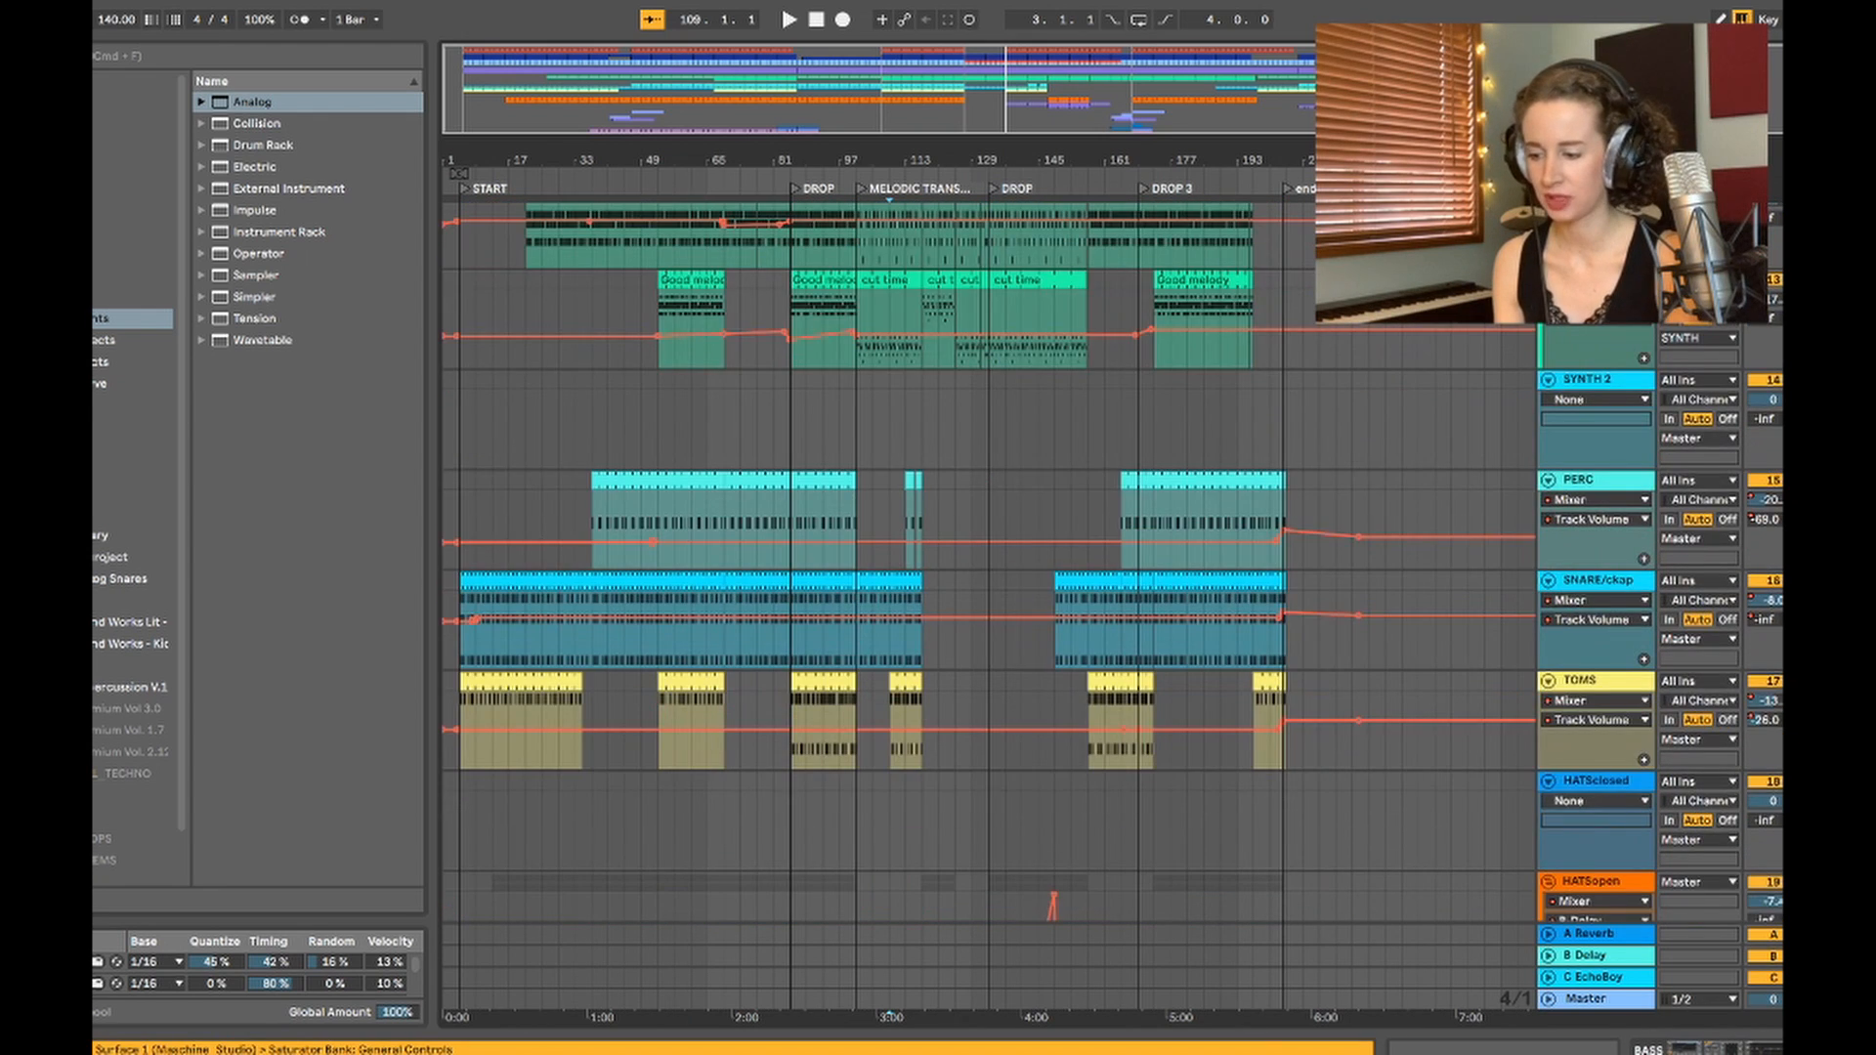
scroll(939, 582, down, 4)
click(928, 456)
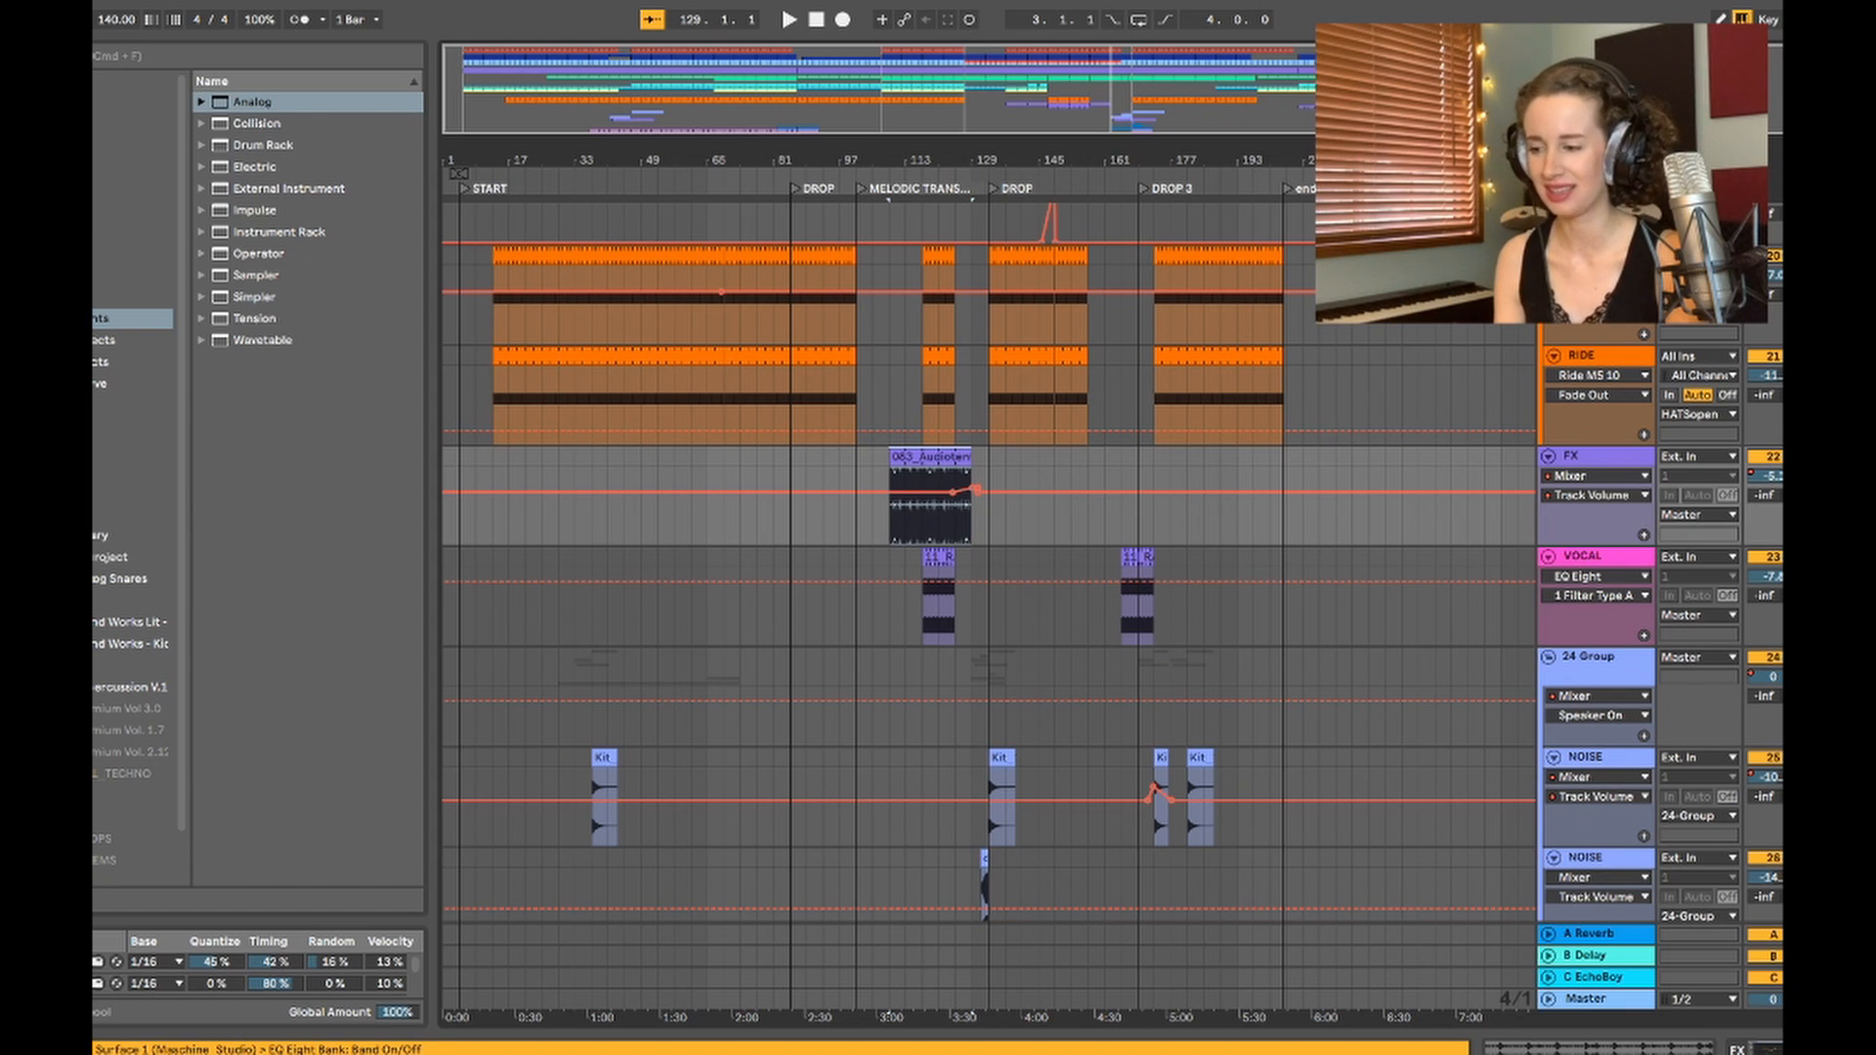
drag(926, 160, 926, 144)
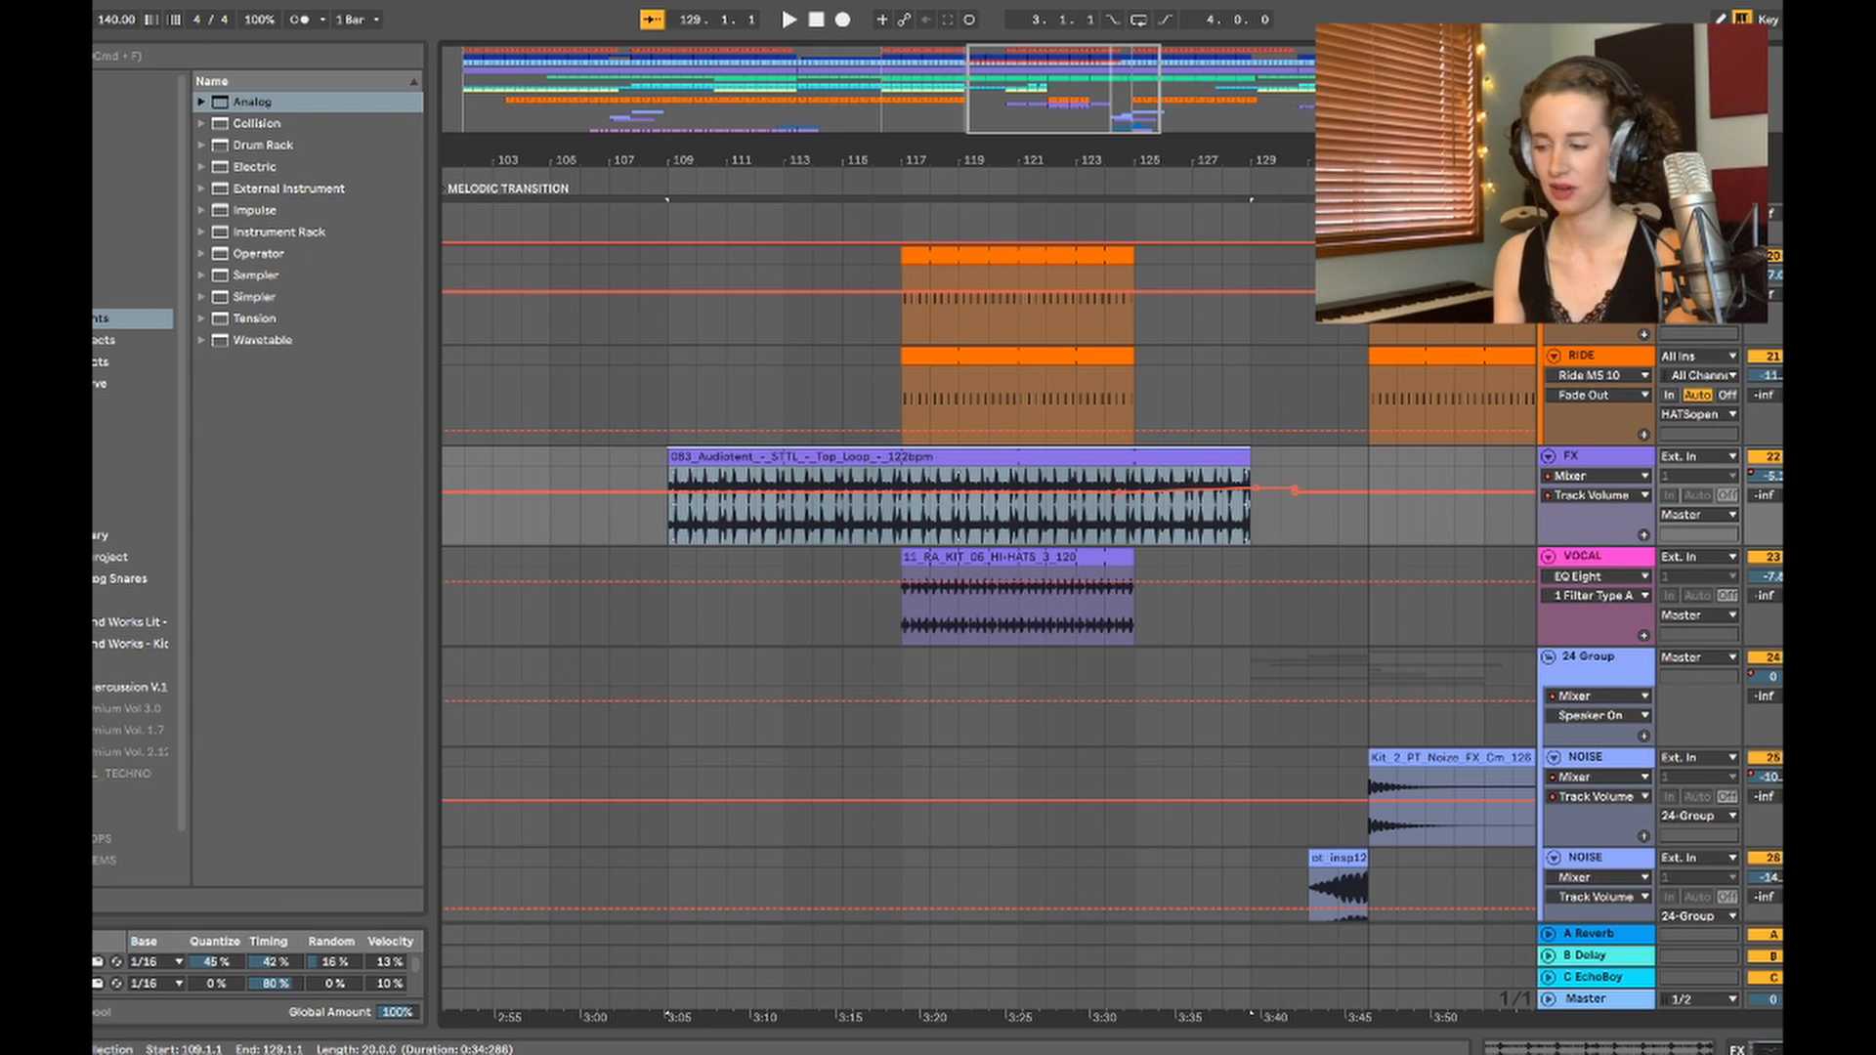
Step: Inspect the FX Top Loop clip and play the MELODIC TRANSITION from bar 109, stopping after a few bars
click(668, 508)
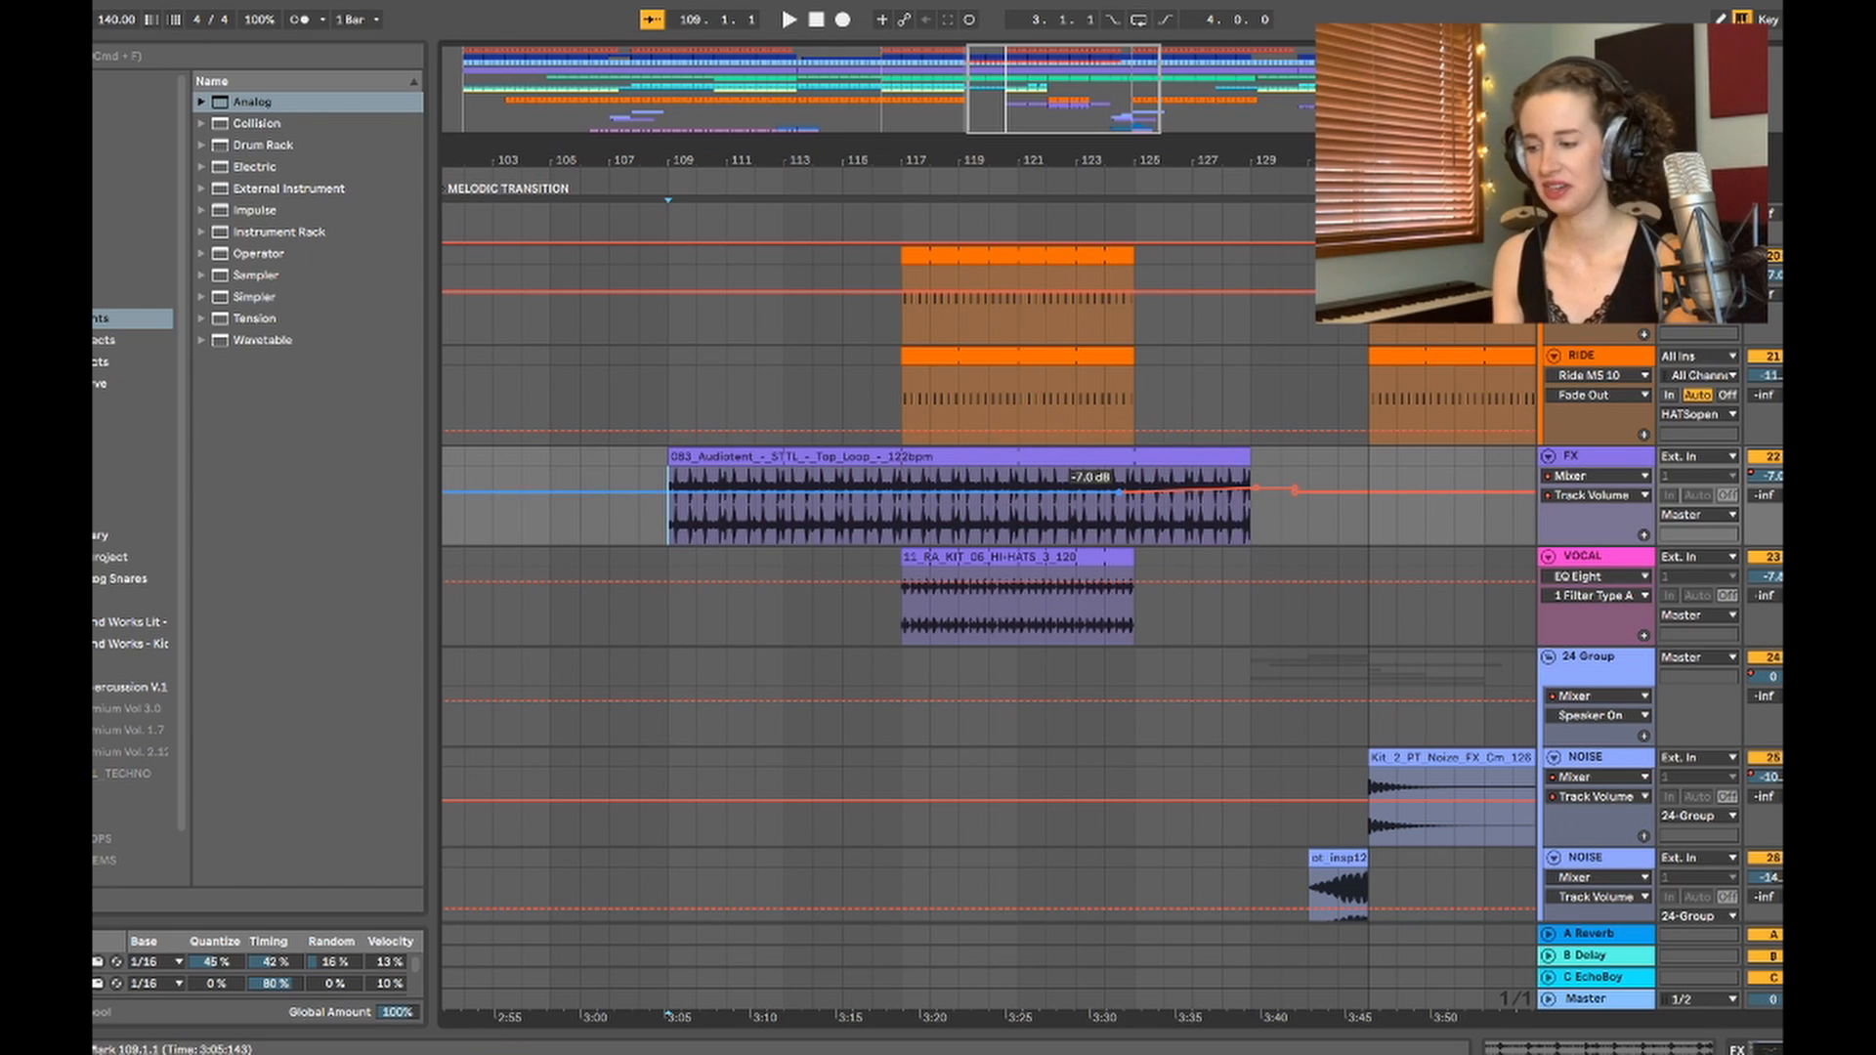
click(944, 456)
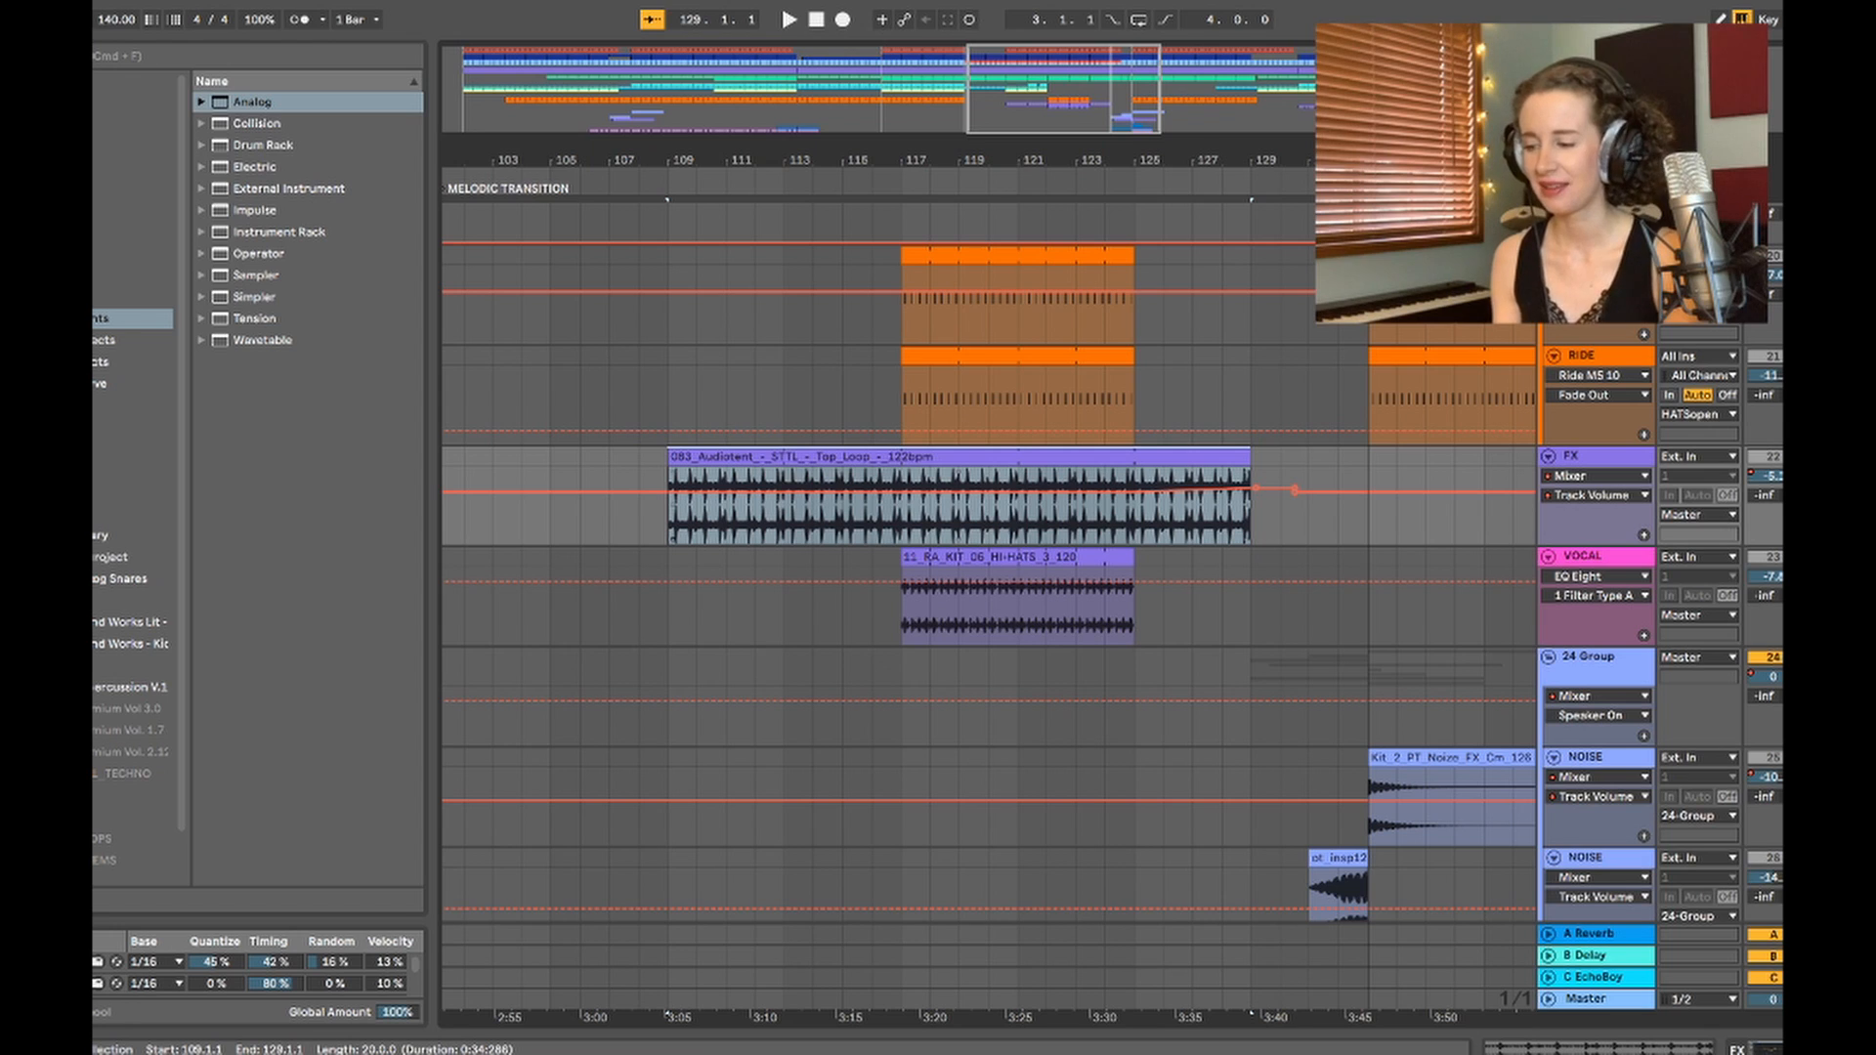
click(668, 556)
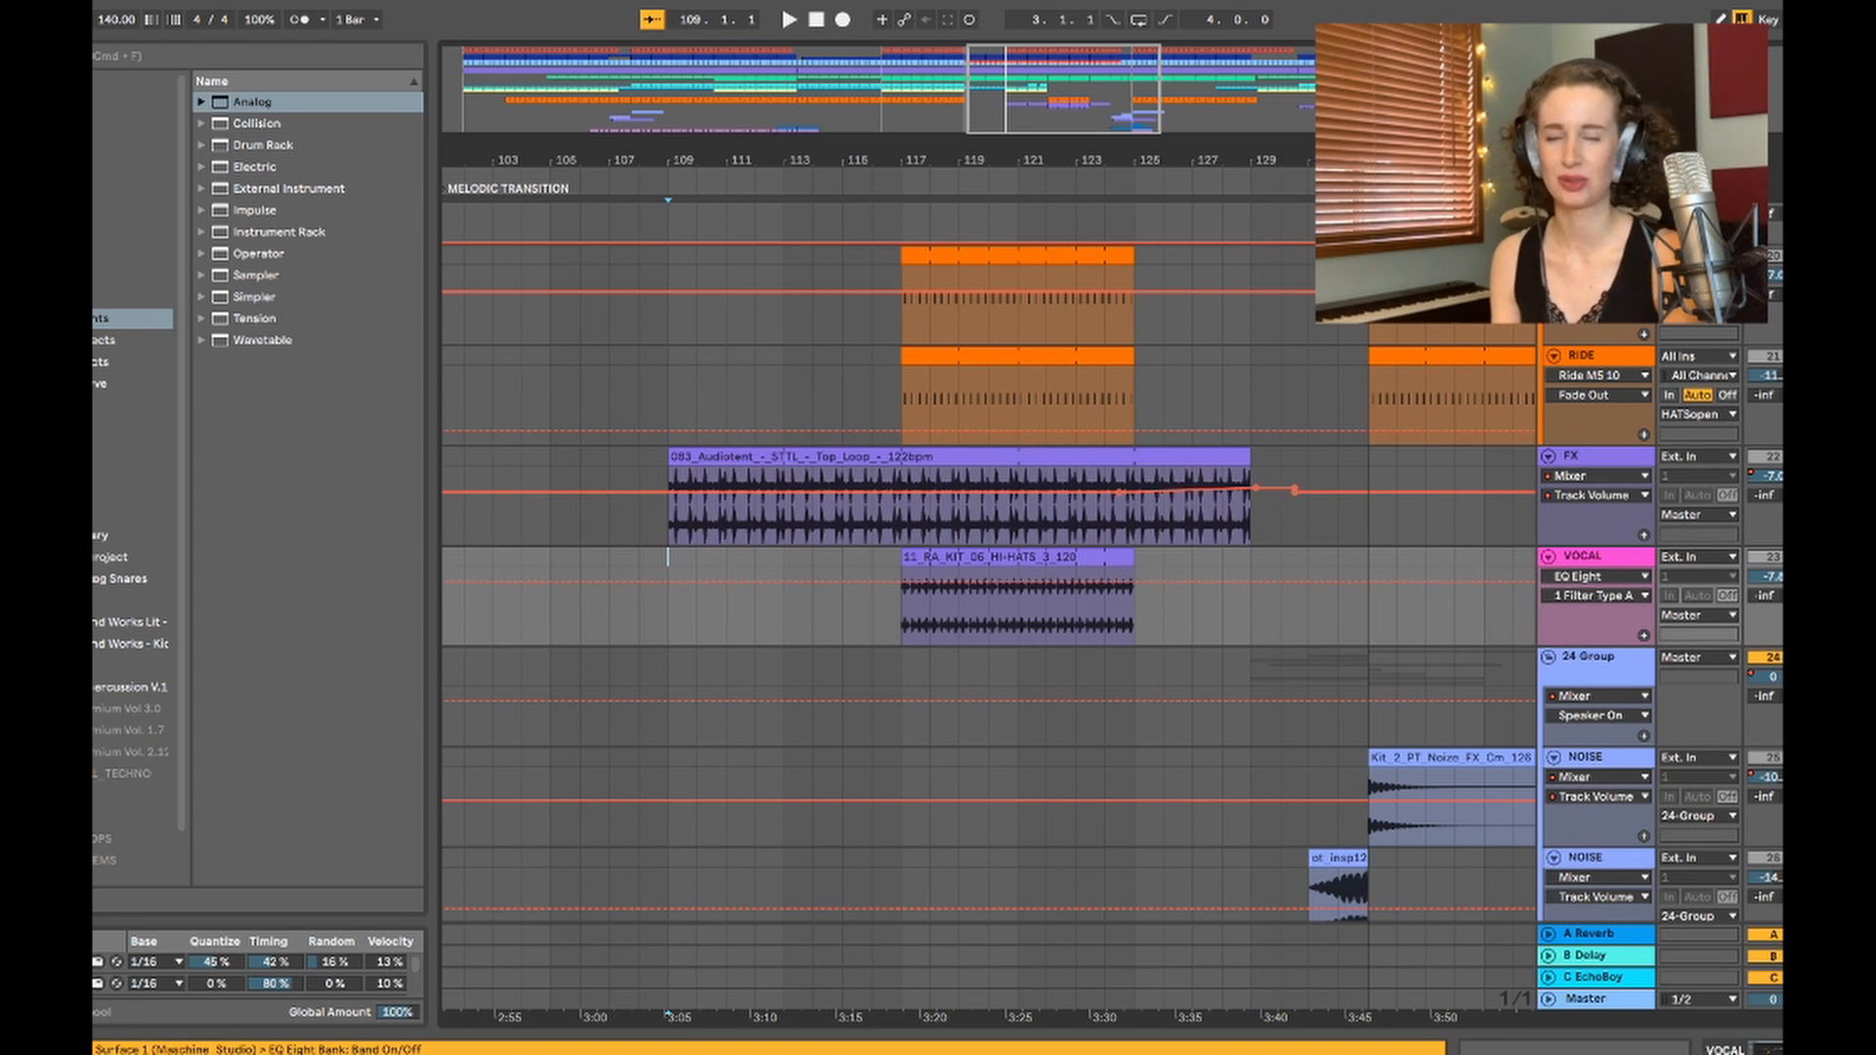
key(space)
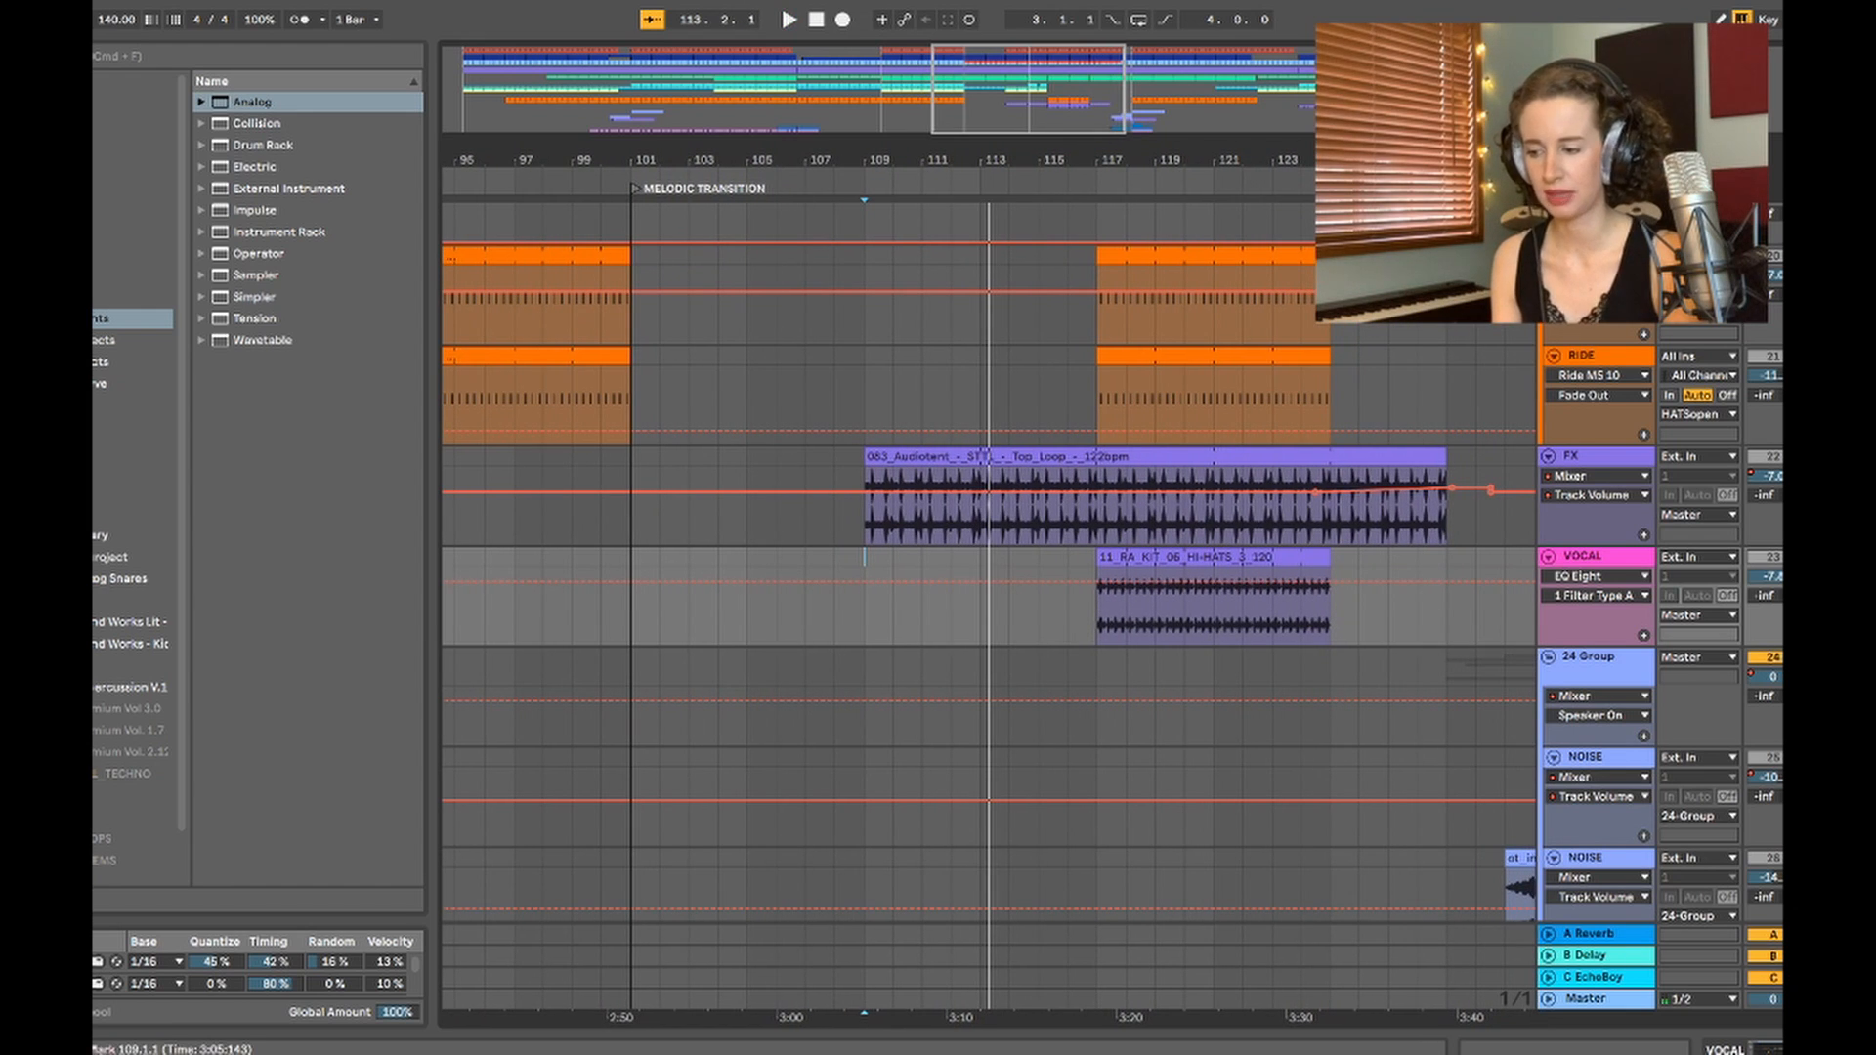
Step: Replay the section from bar 109 and follow the toms, snare, percussion, hats and FX loop, stopping around bar 113
scroll(889, 571, up, 10)
click(861, 529)
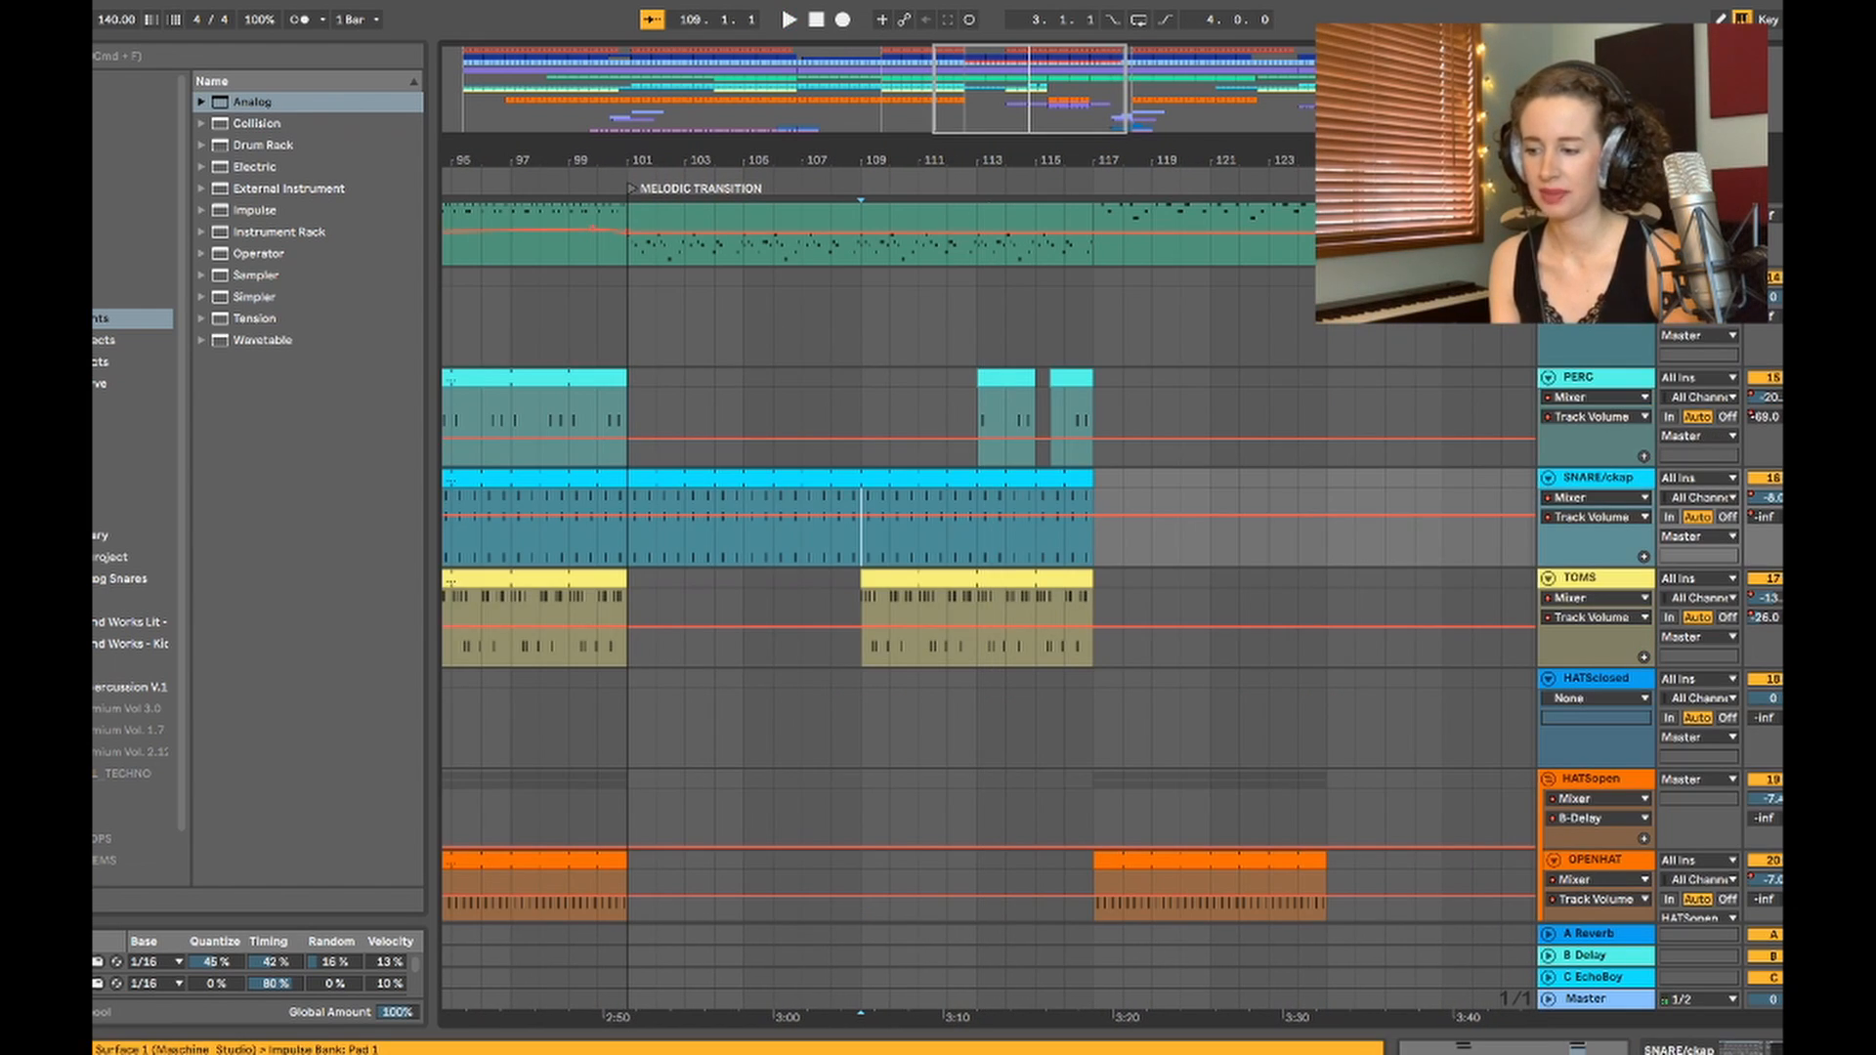
scroll(860, 530, down, 5)
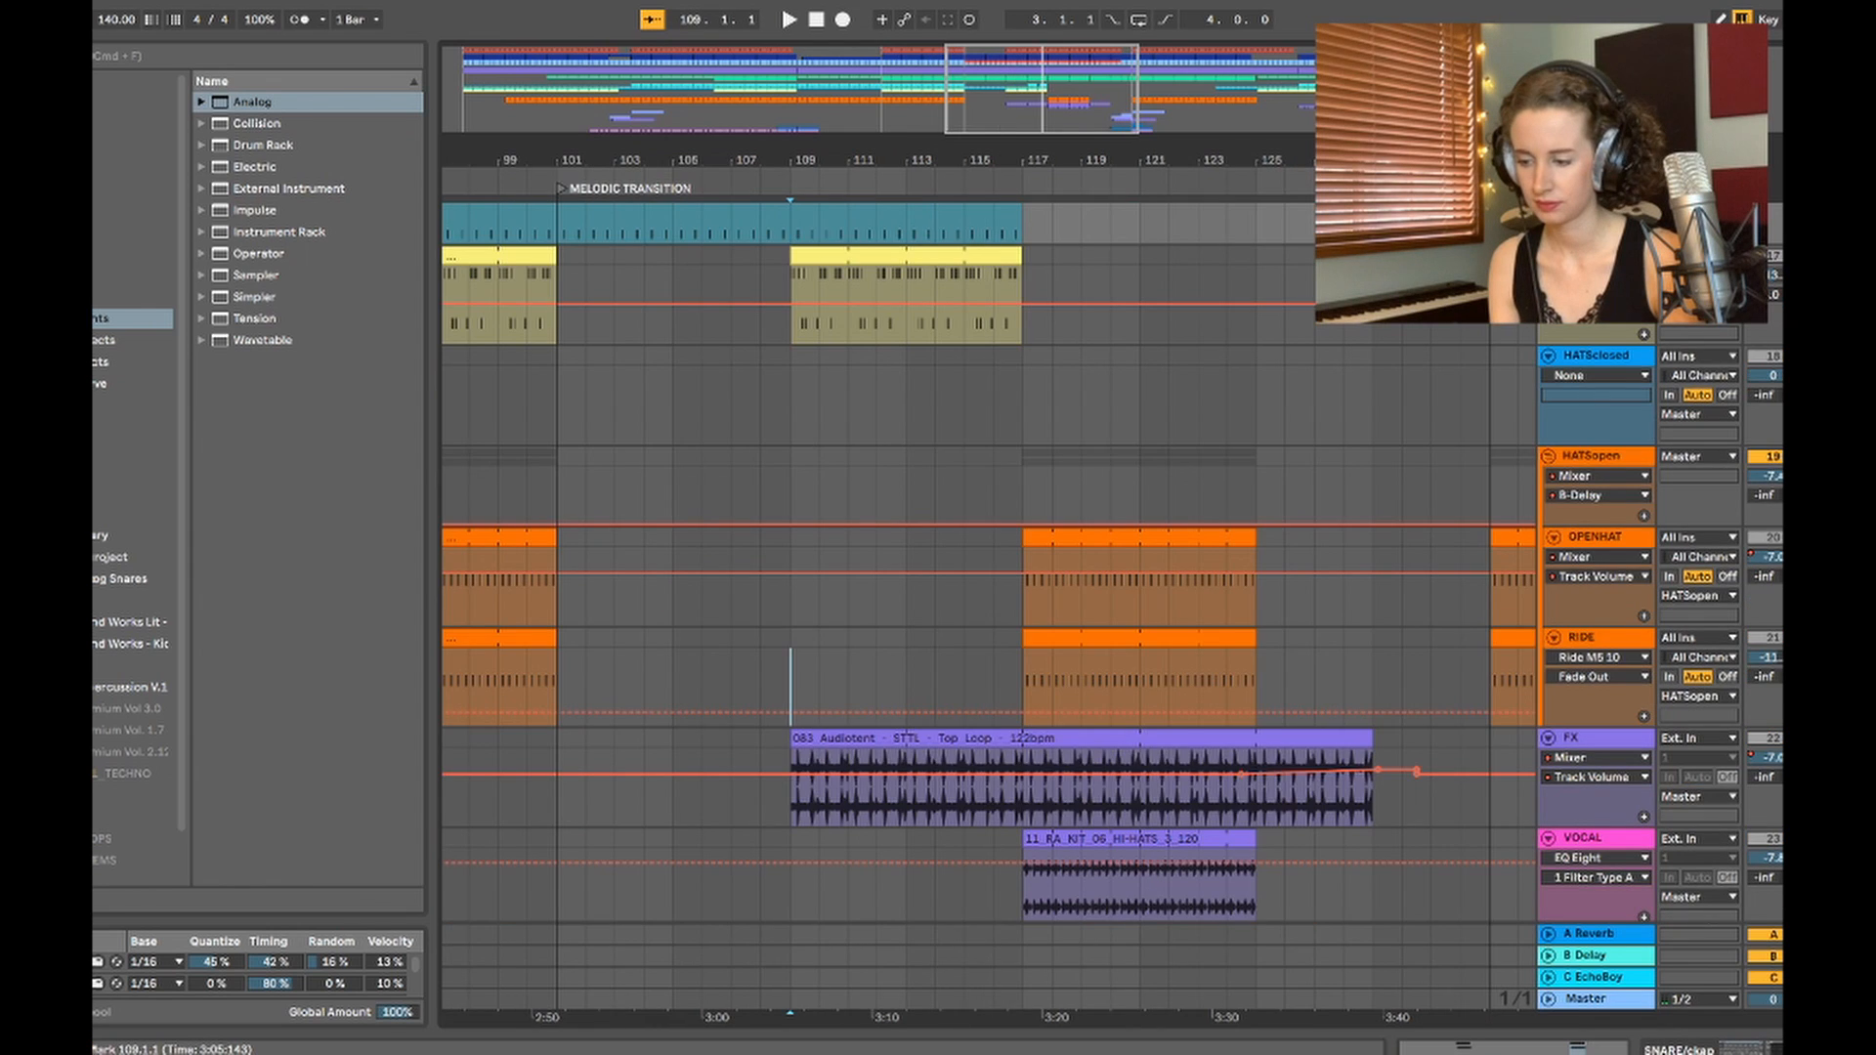
key(space)
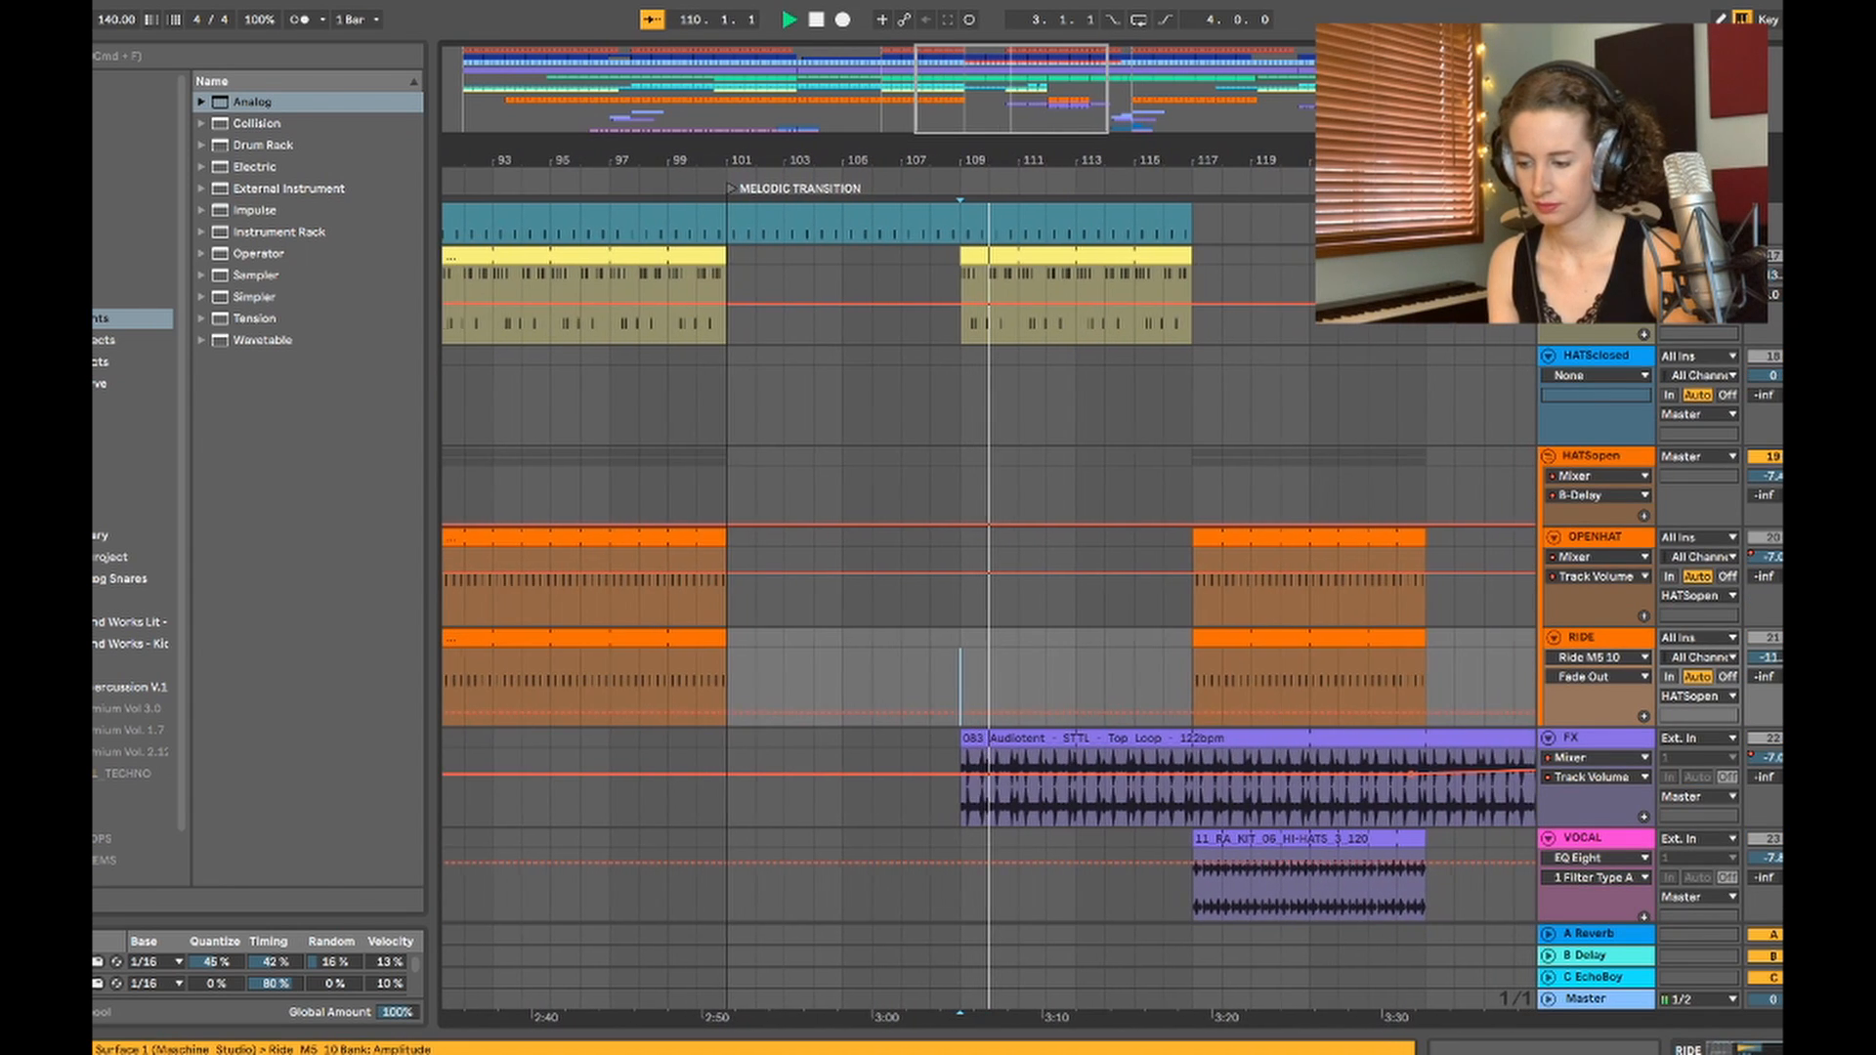
scroll(986, 684, up, 5)
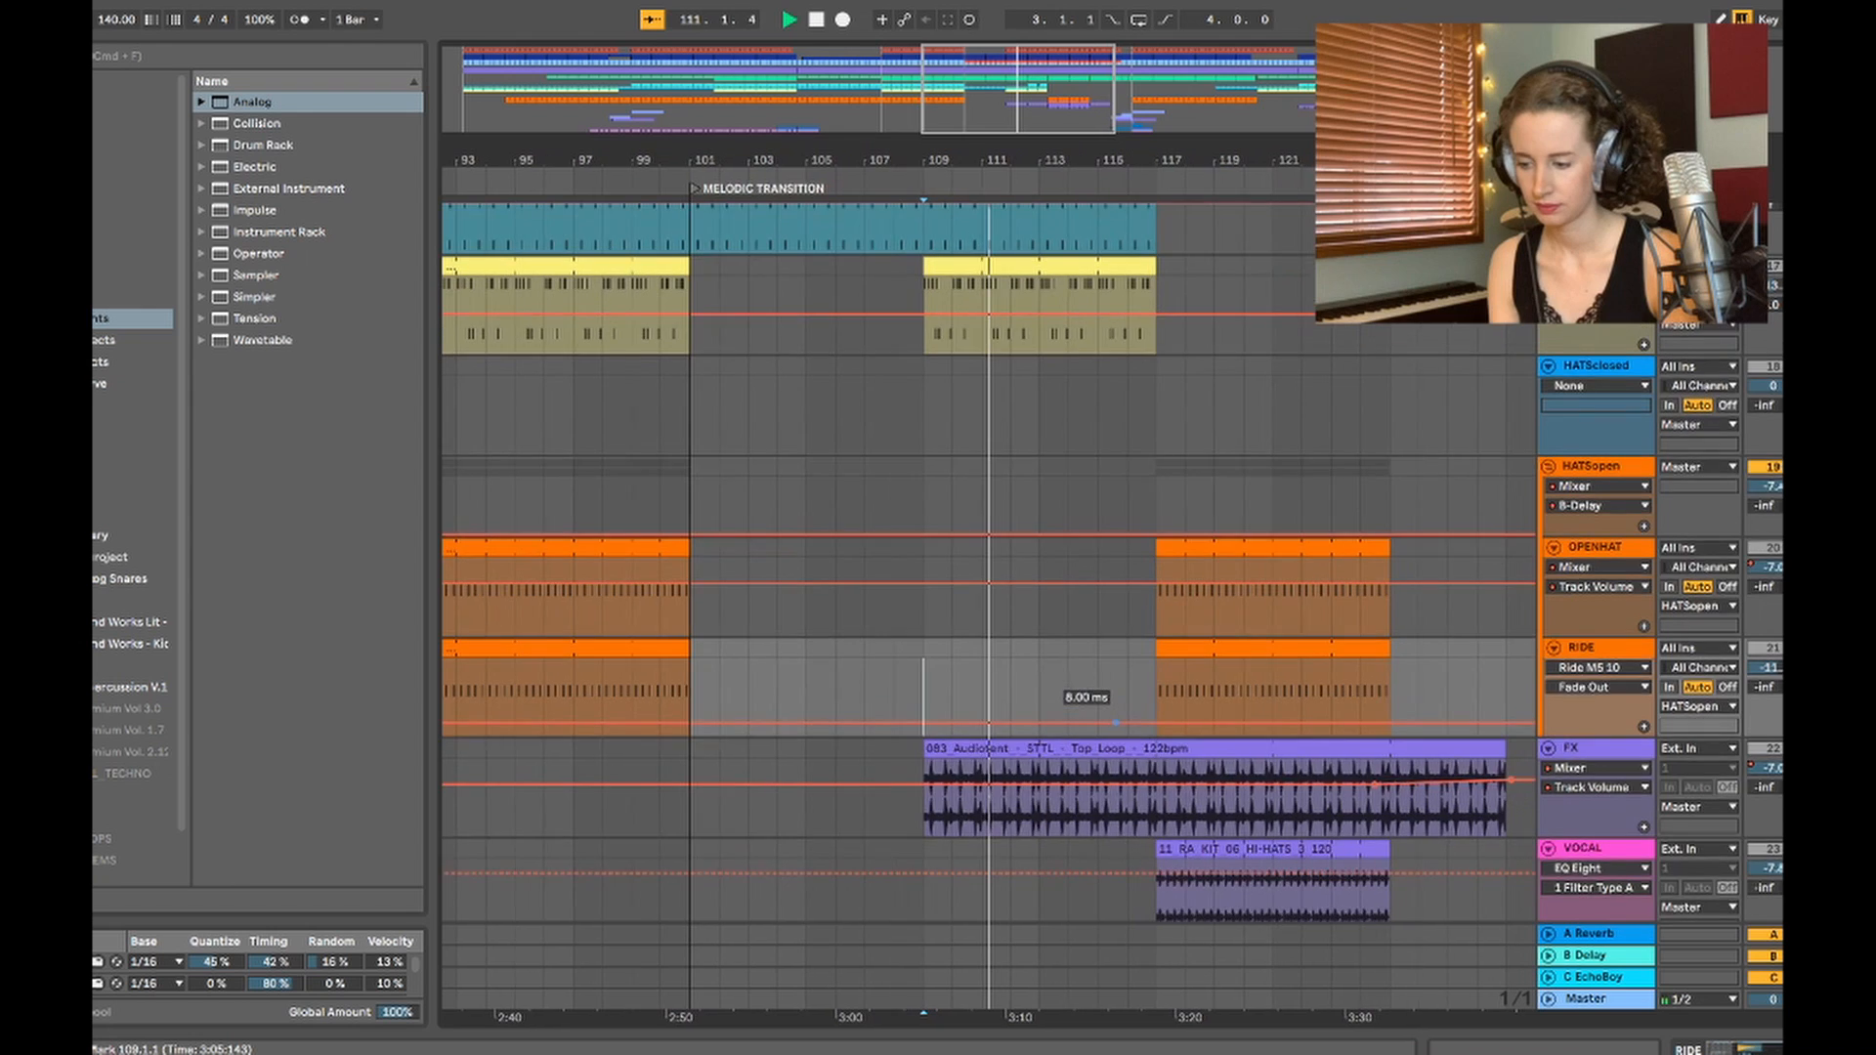
scroll(987, 586, up, 6)
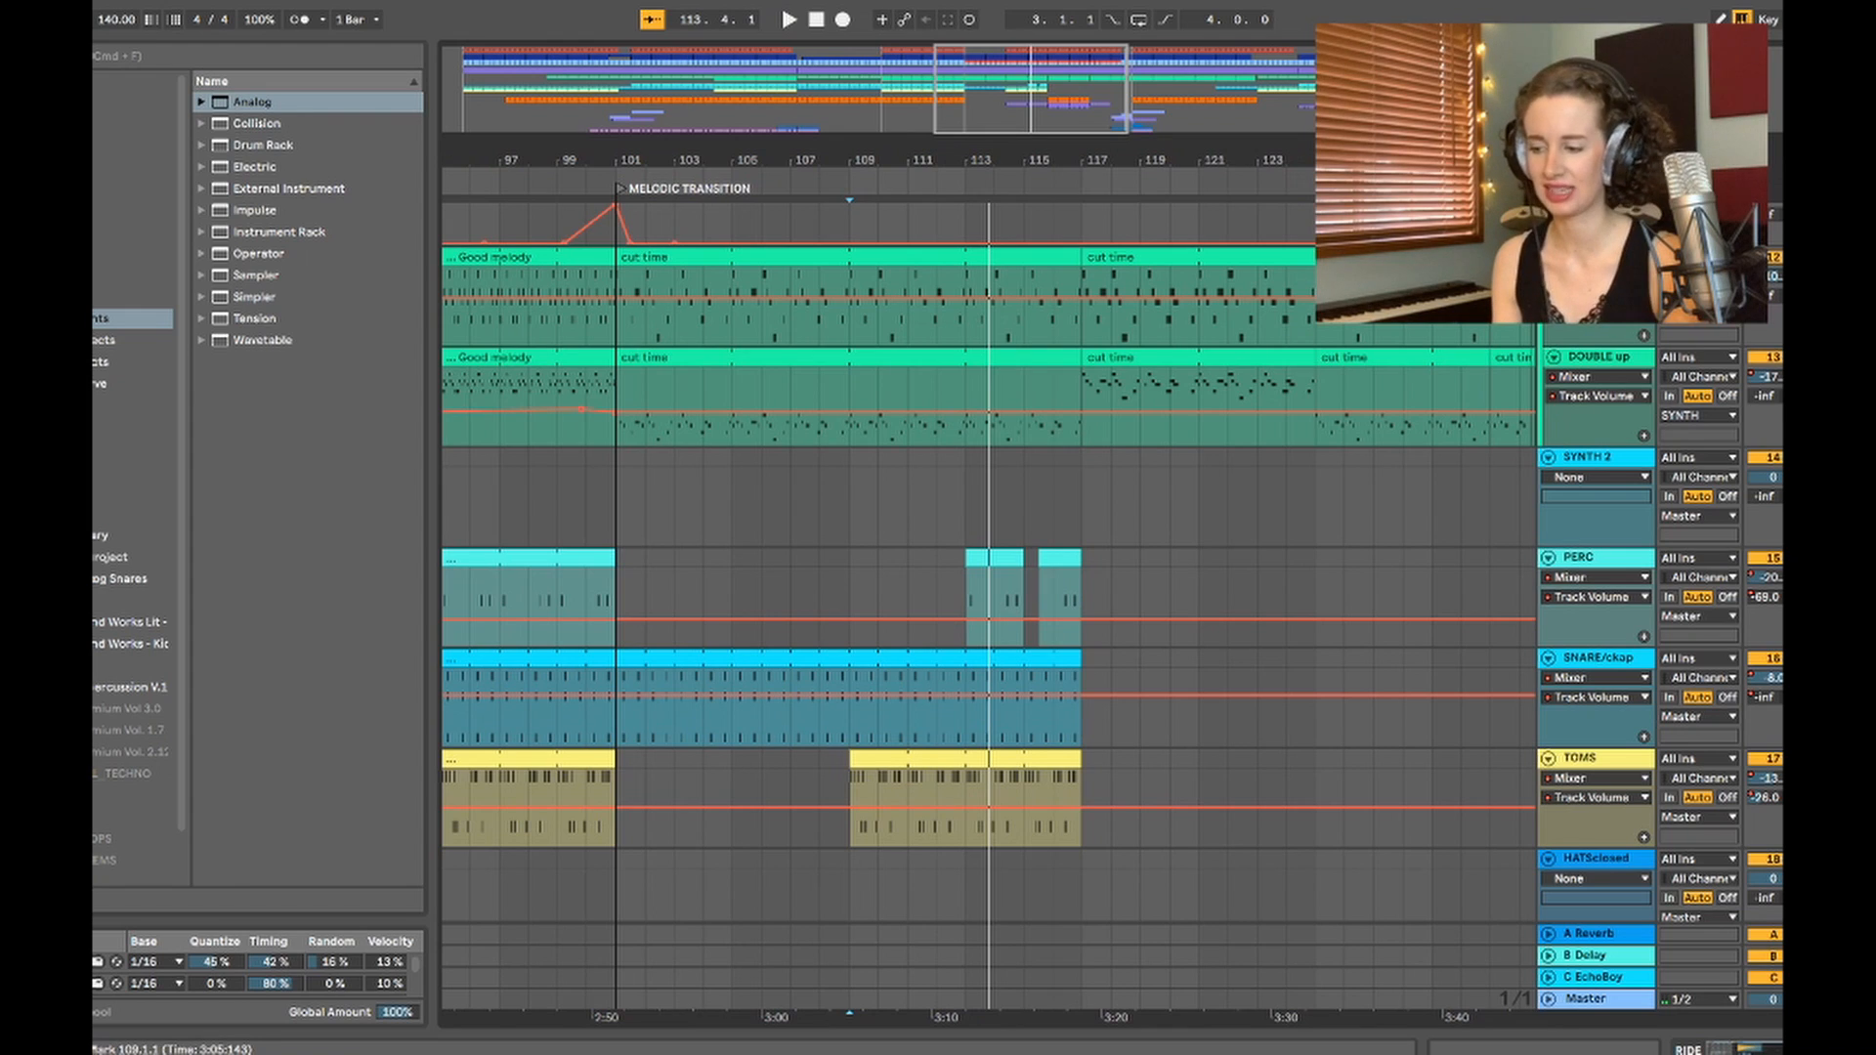
key(space)
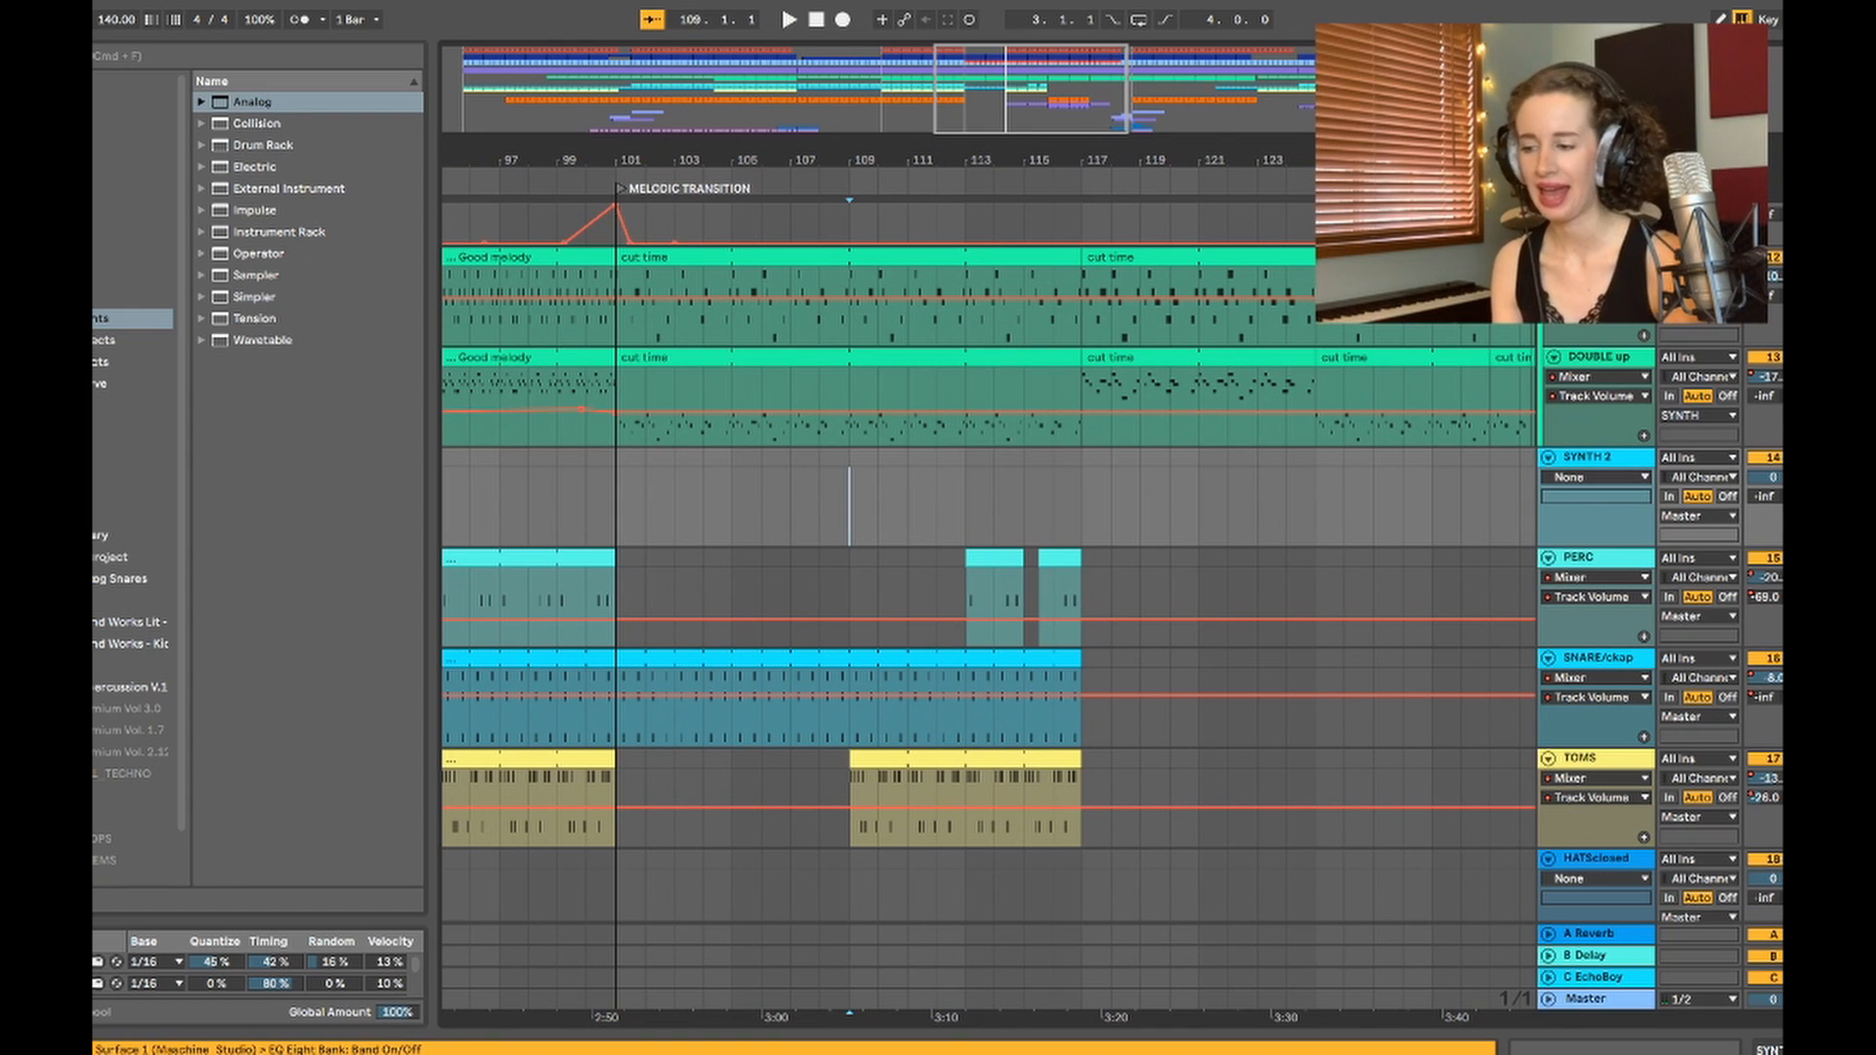
Step: Select the SYNTH 1 cut time clip at bars 101 to 117, move to the matching DOUBLE up clip, and view the whole arrangement
scroll(908, 430, up, 3)
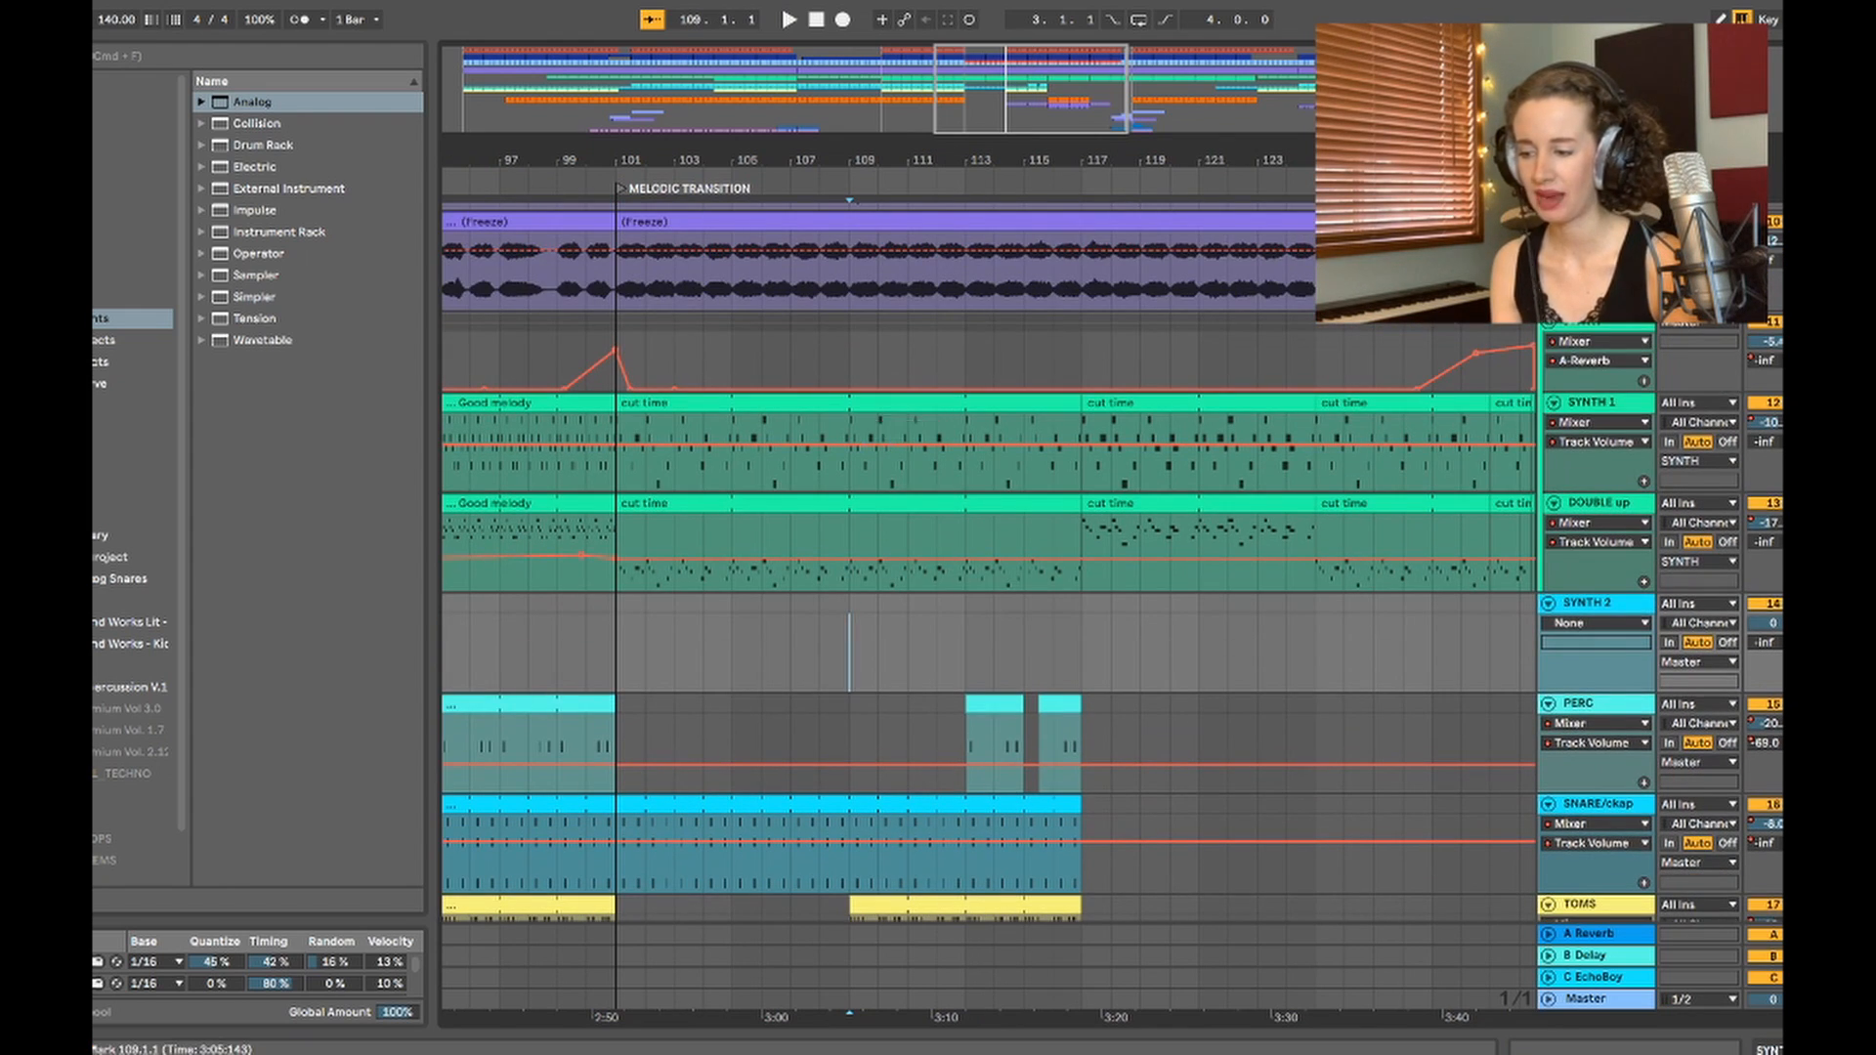
click(894, 402)
drag(926, 159, 945, 102)
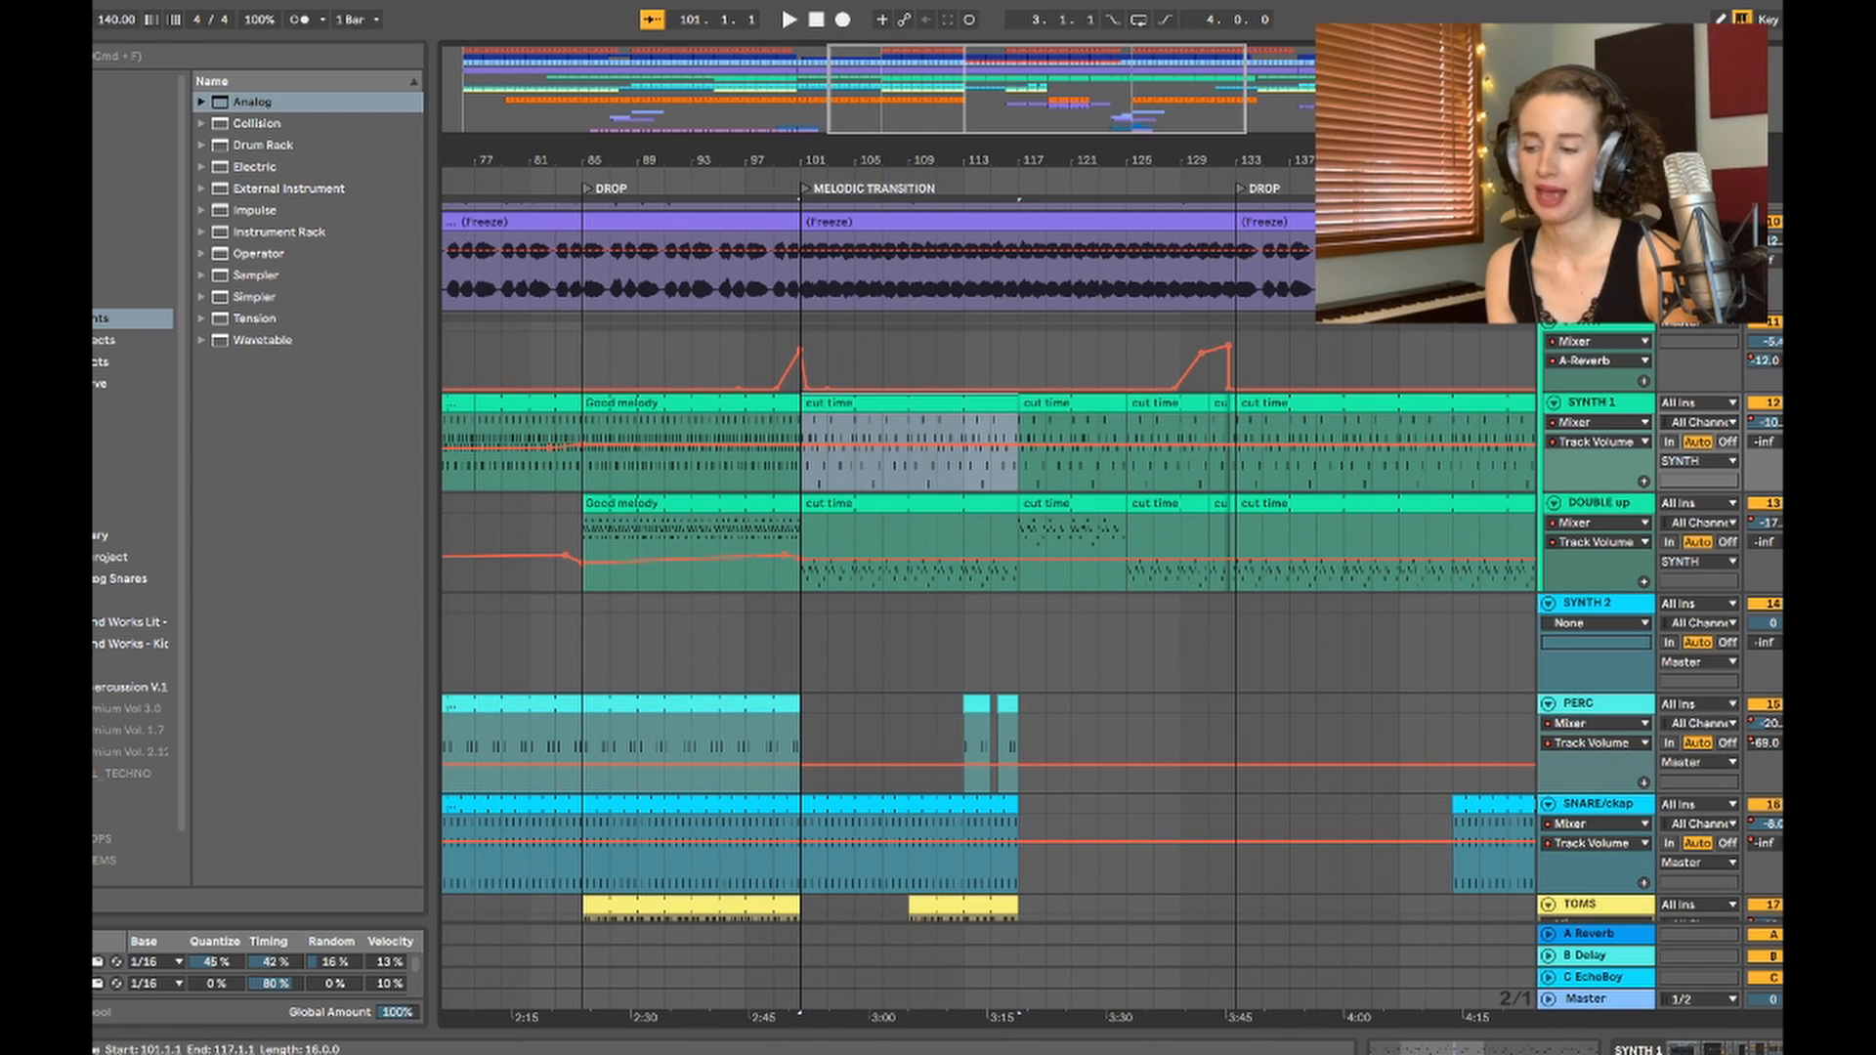
key(Down)
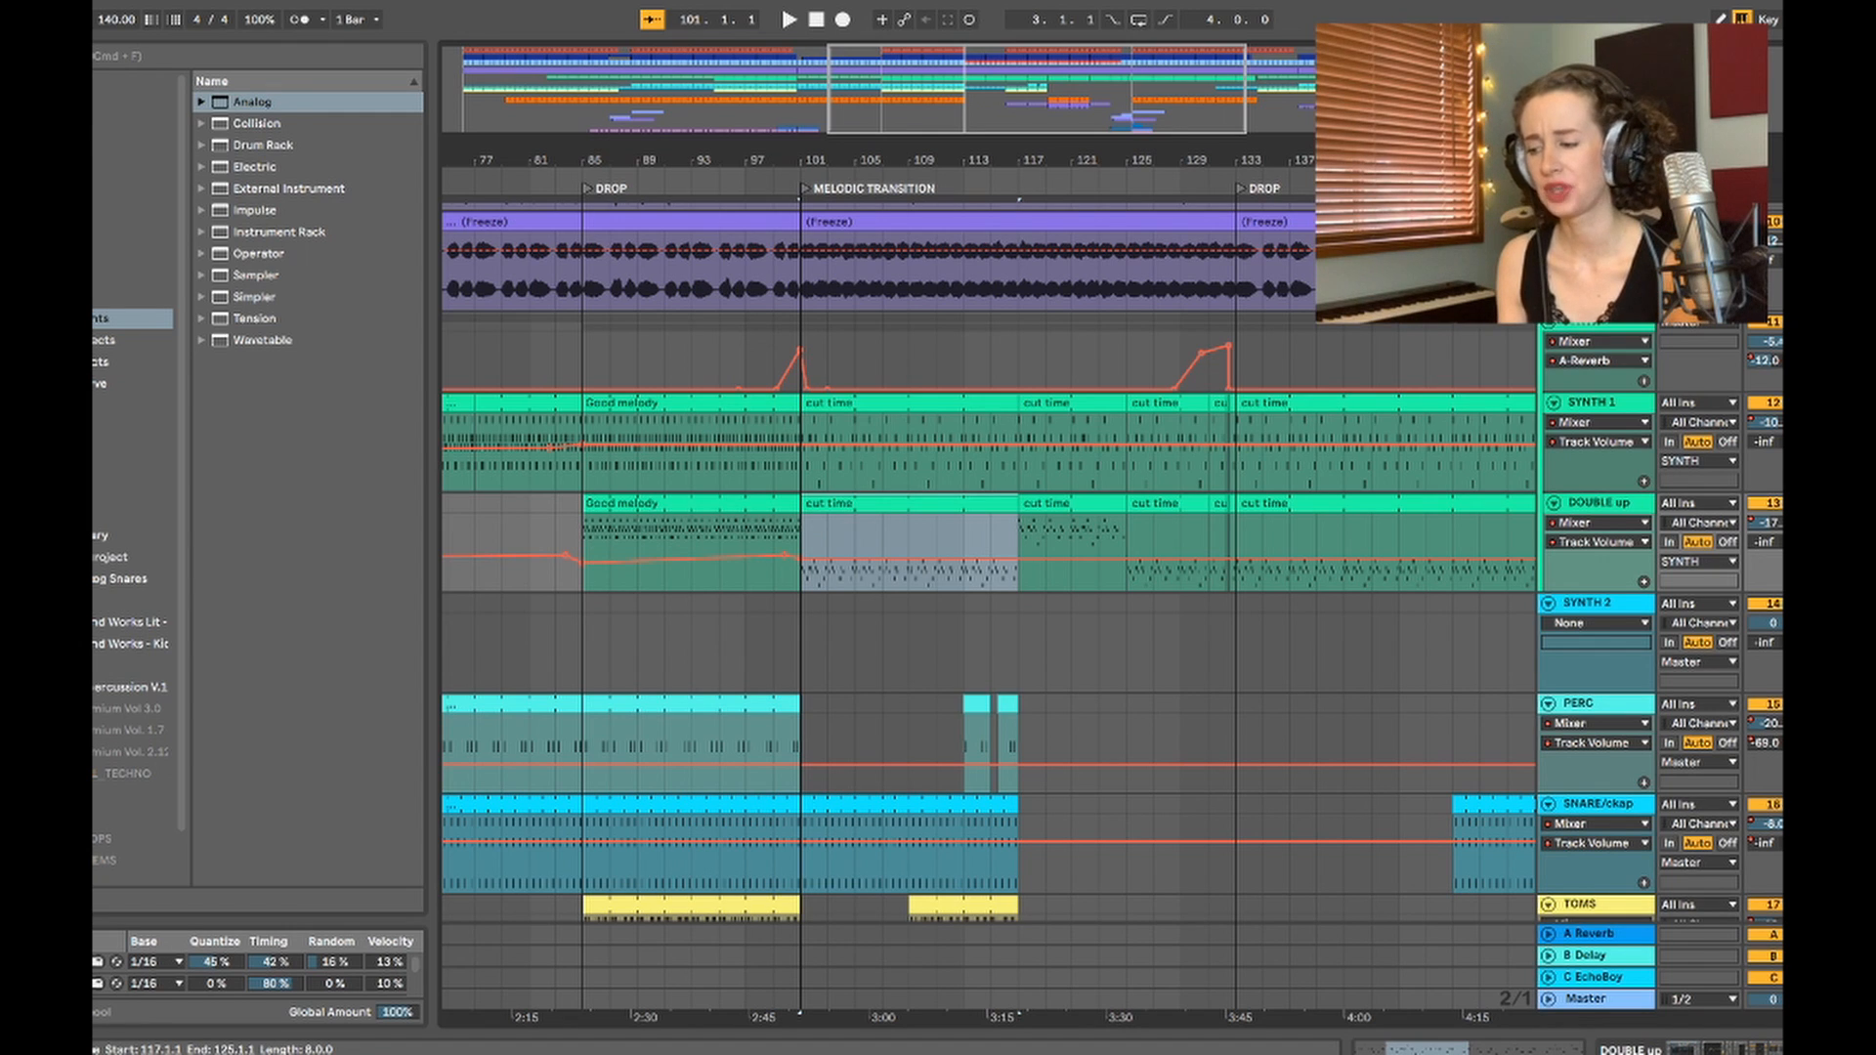
drag(1070, 161, 1069, 34)
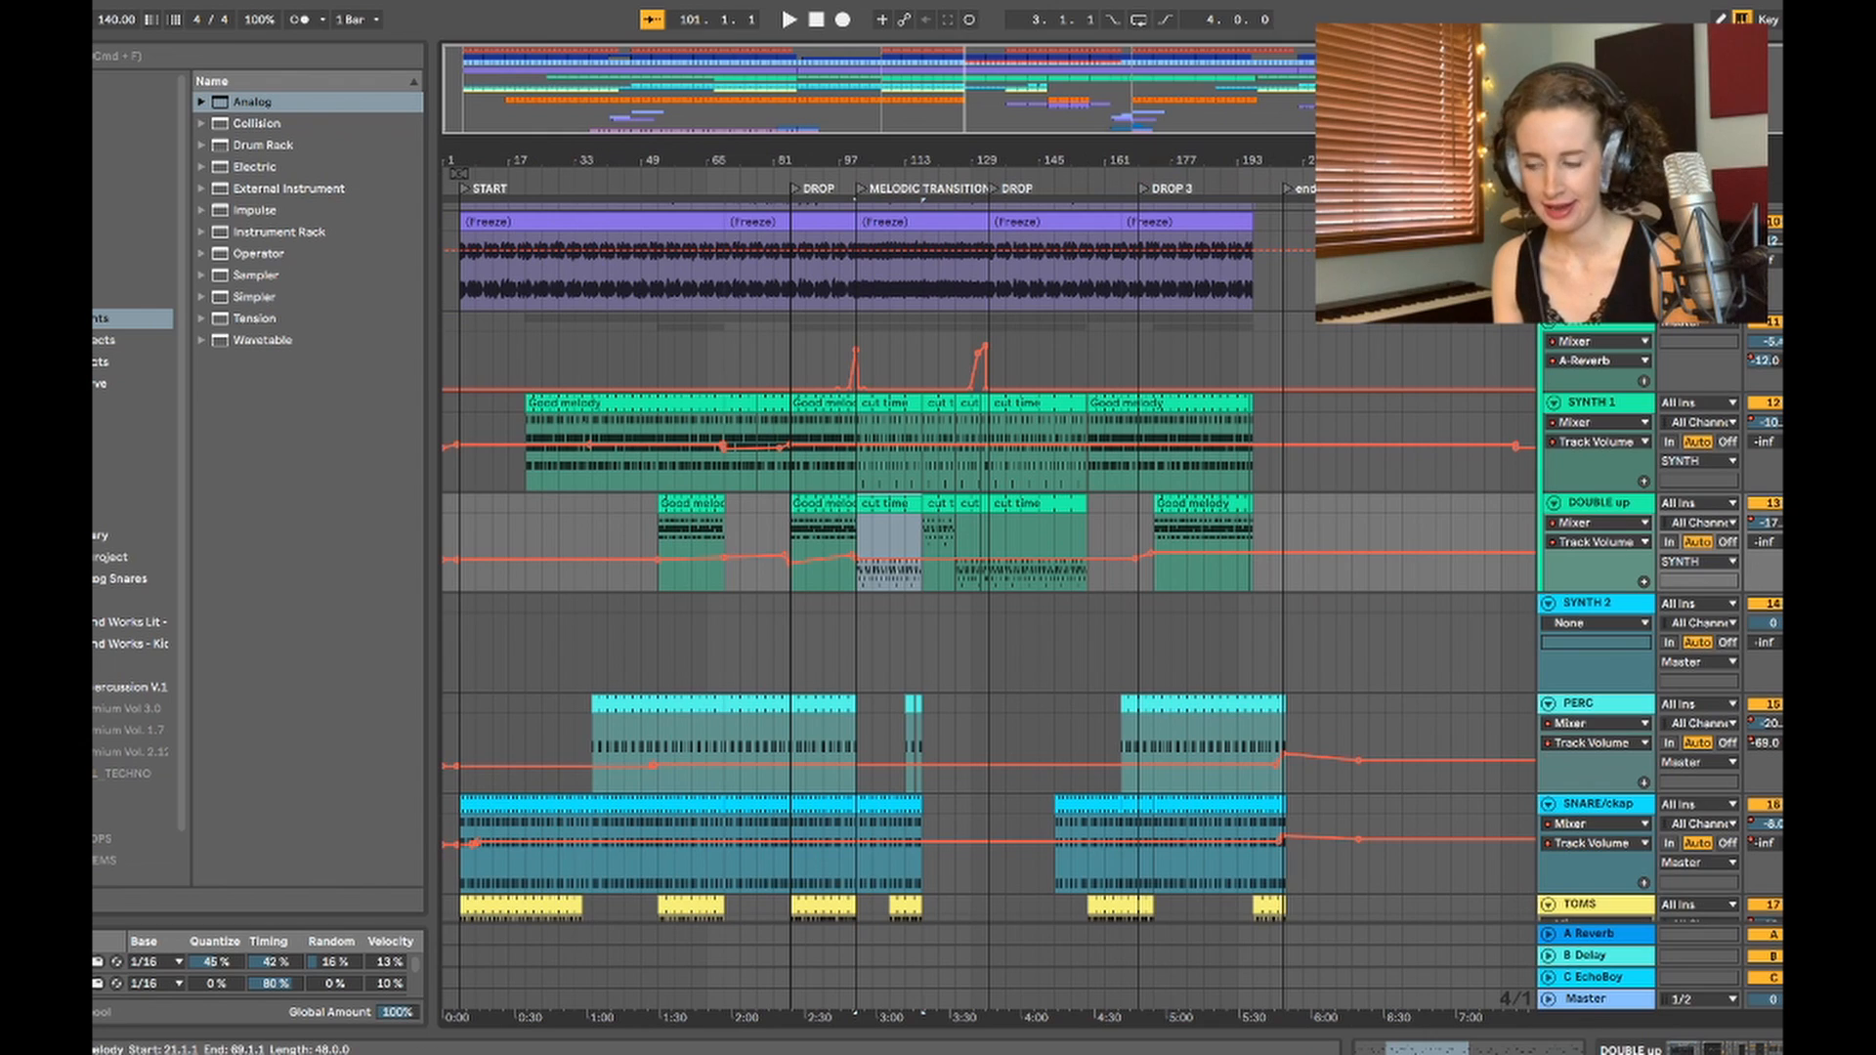
Step: Compare SYNTH 1's Good melody clip at bar 21, the cut time clip at bar 101 and the Good melody clip at bar 157
click(626, 403)
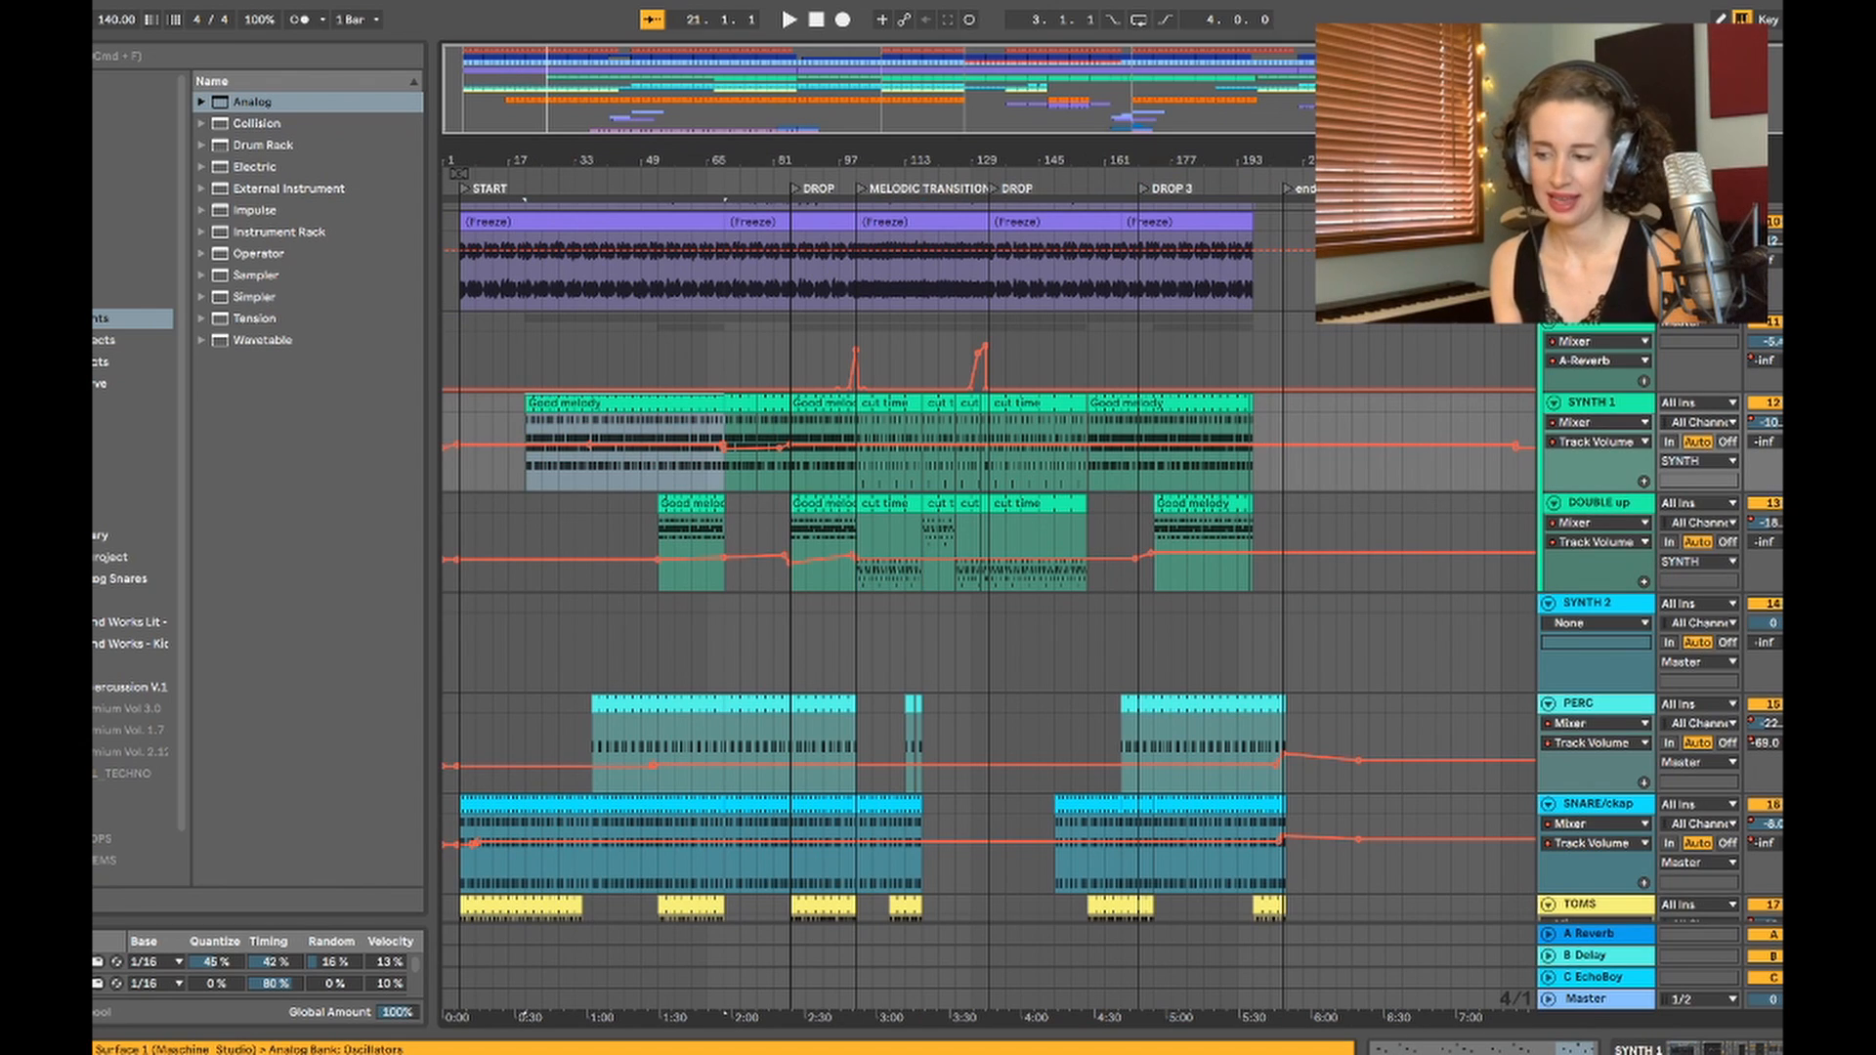
click(887, 402)
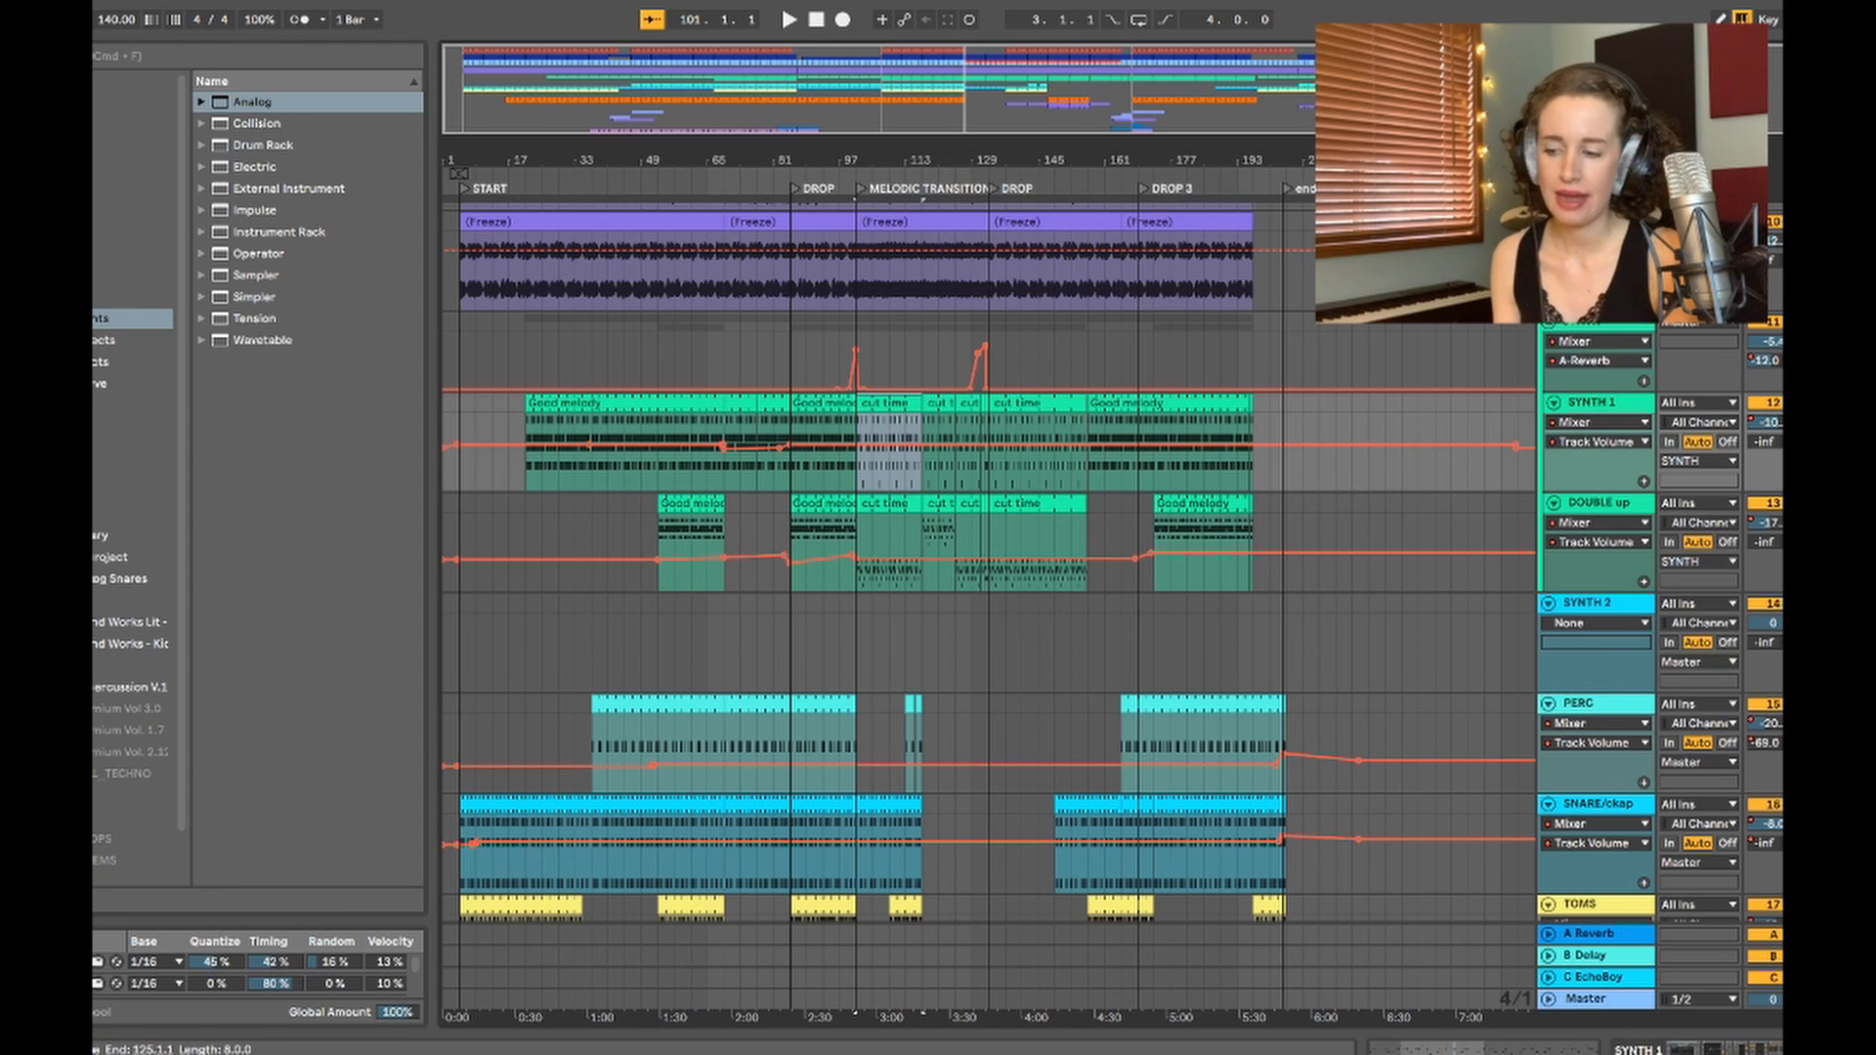
click(1163, 403)
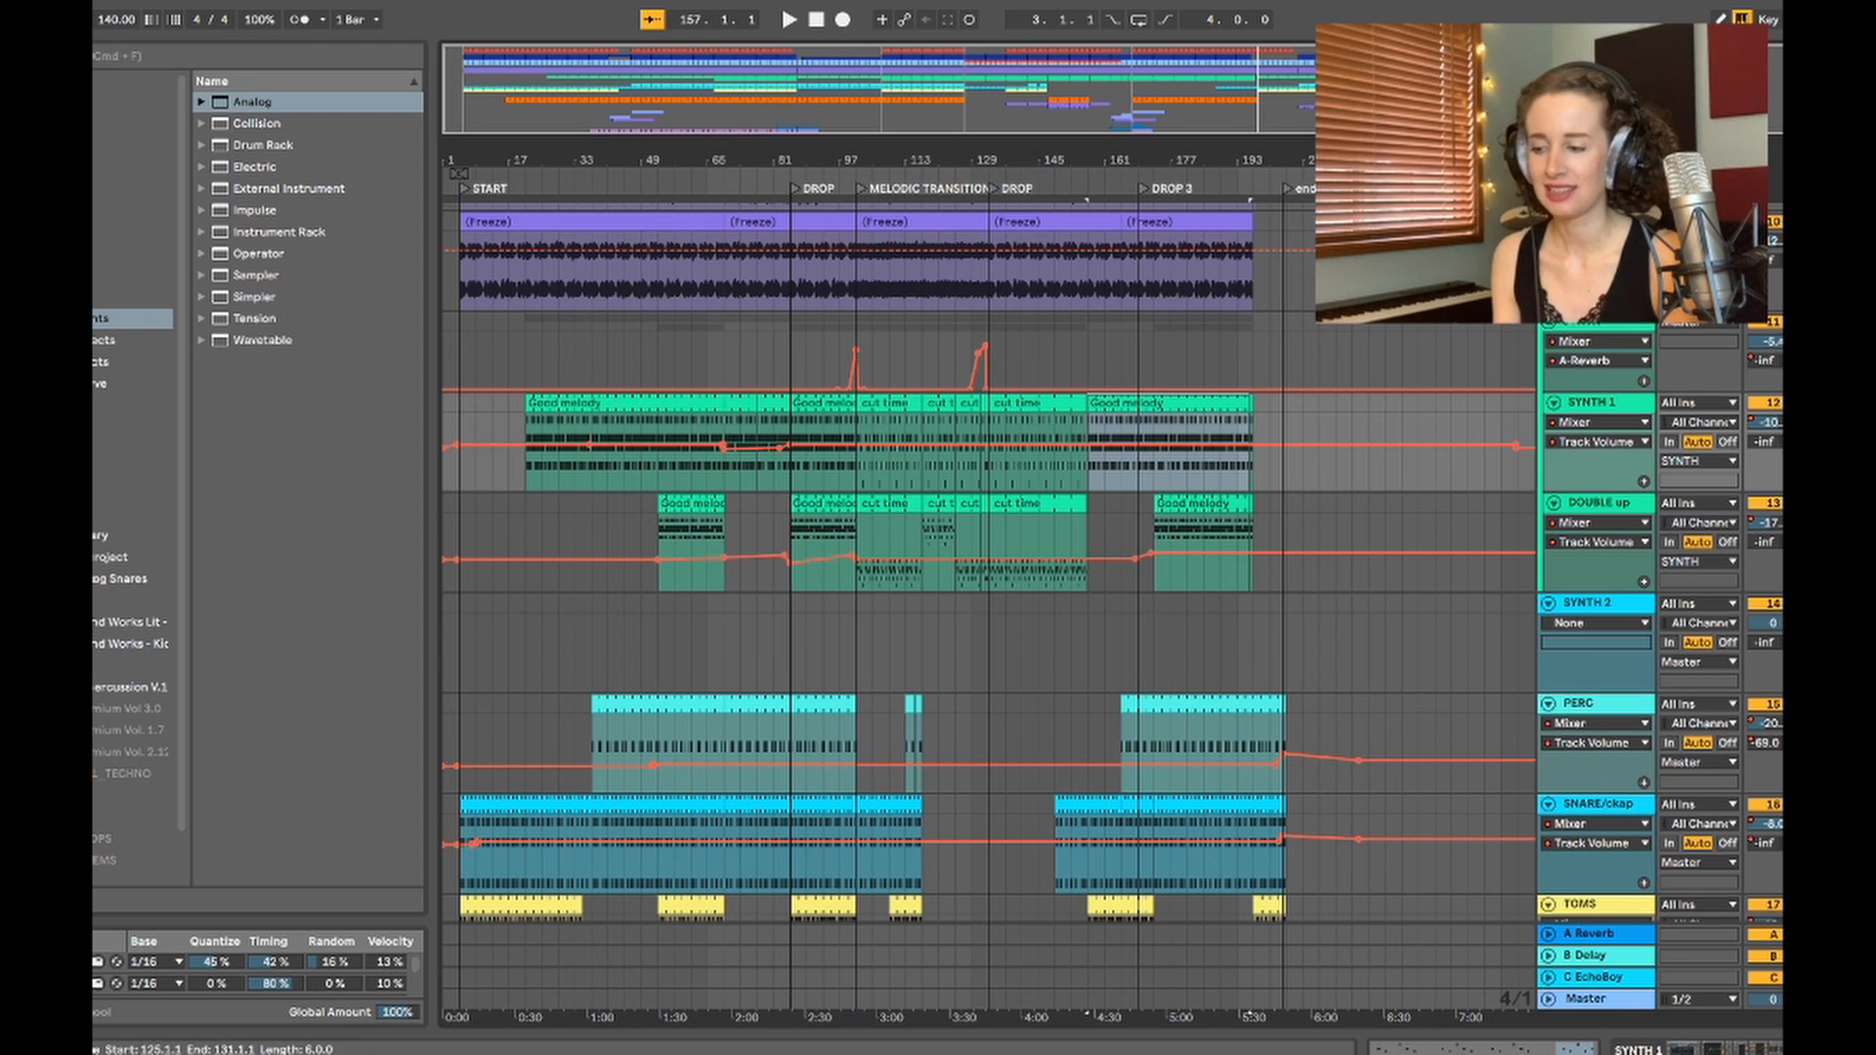
Step: Play SYNTH 1's cut time clip from bar 101 and follow the half-speed melody, stopping around bar 106
click(887, 403)
drag(946, 160, 945, 230)
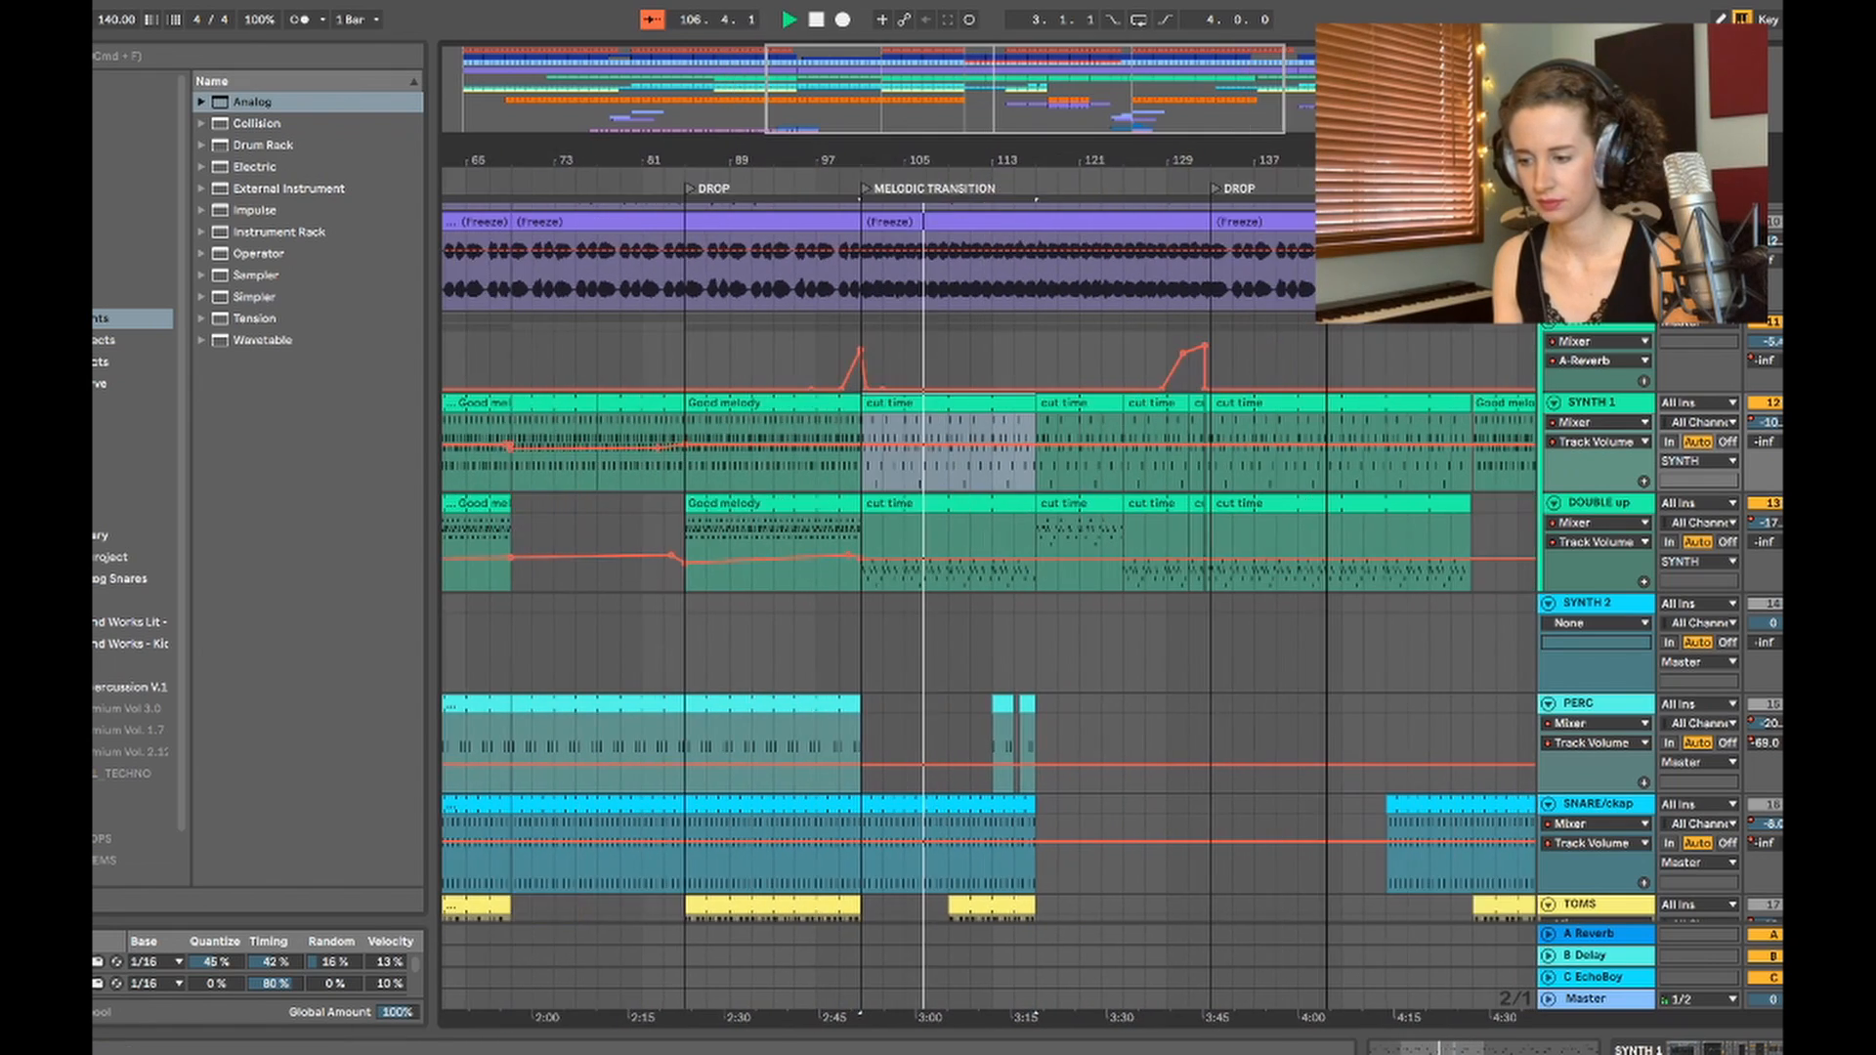
scroll(1299, 606, down, 3)
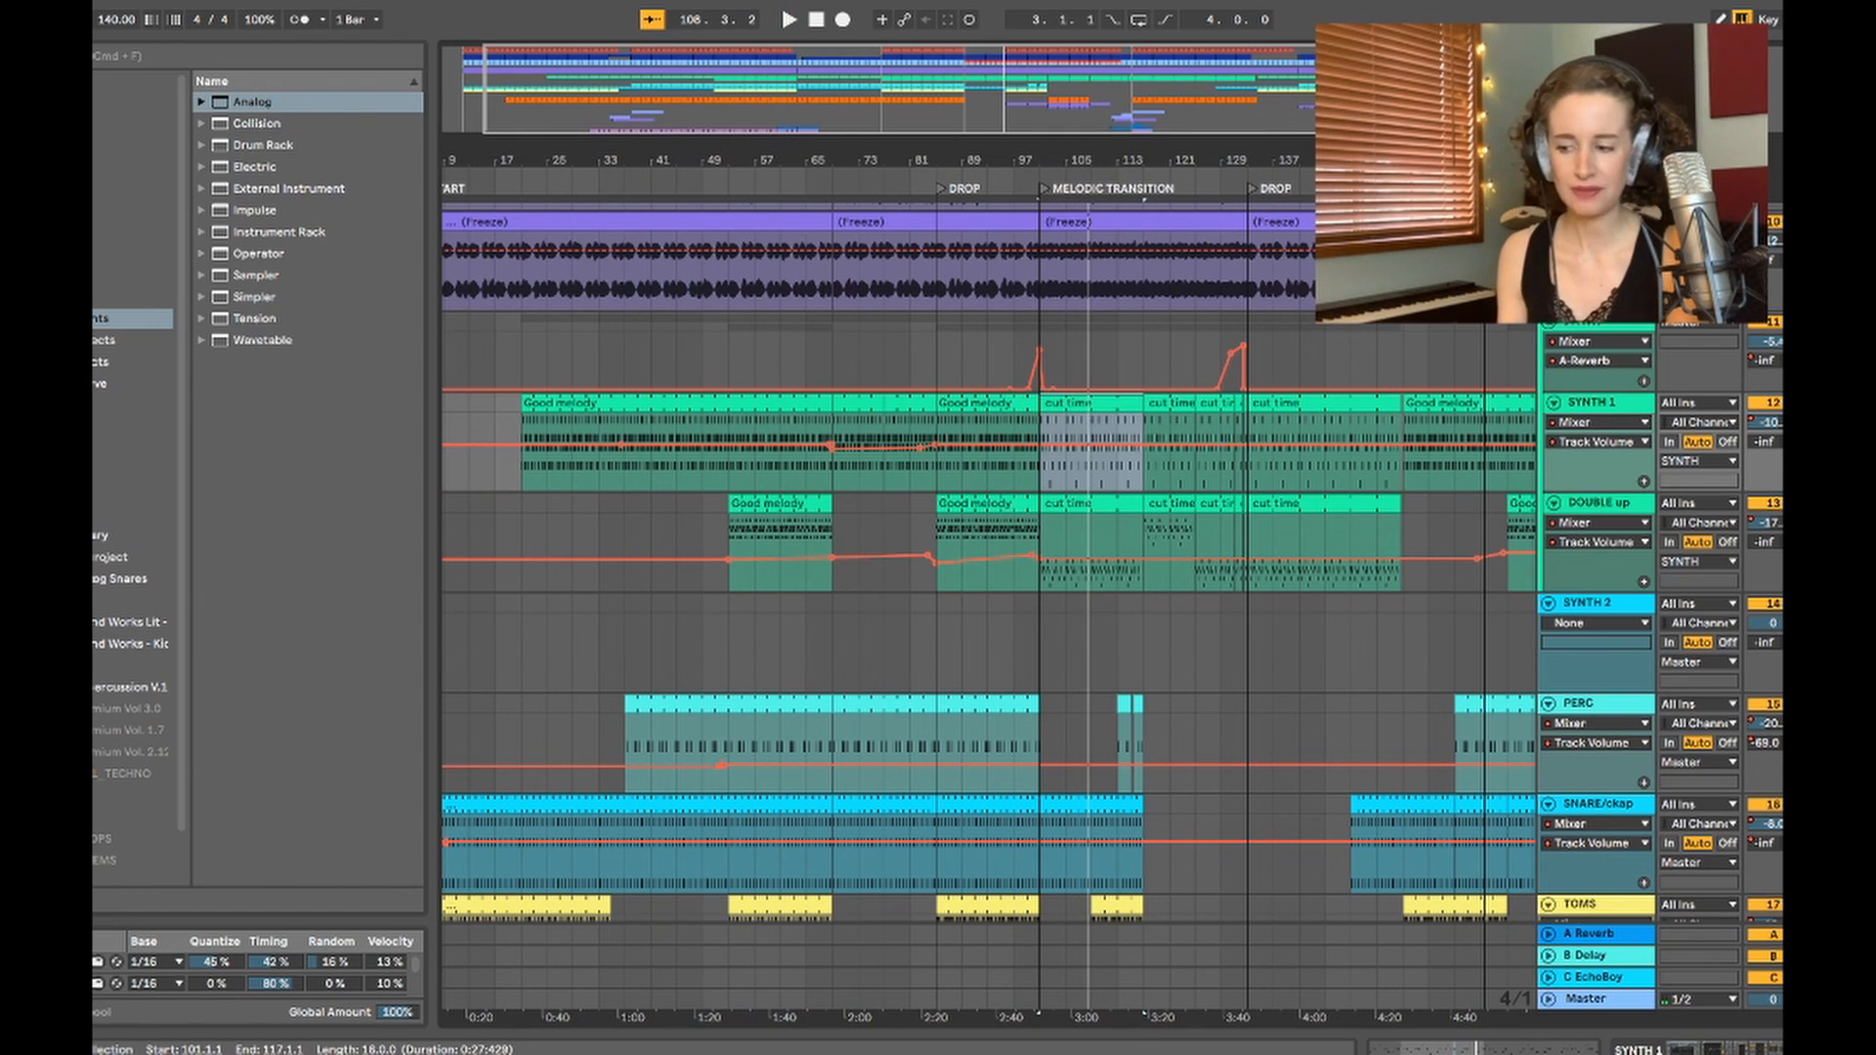
Step: Locate bar 101 on the DOUBLE up track and bar 133 on the track above SYNTH 1, and play from bar 133
click(1041, 545)
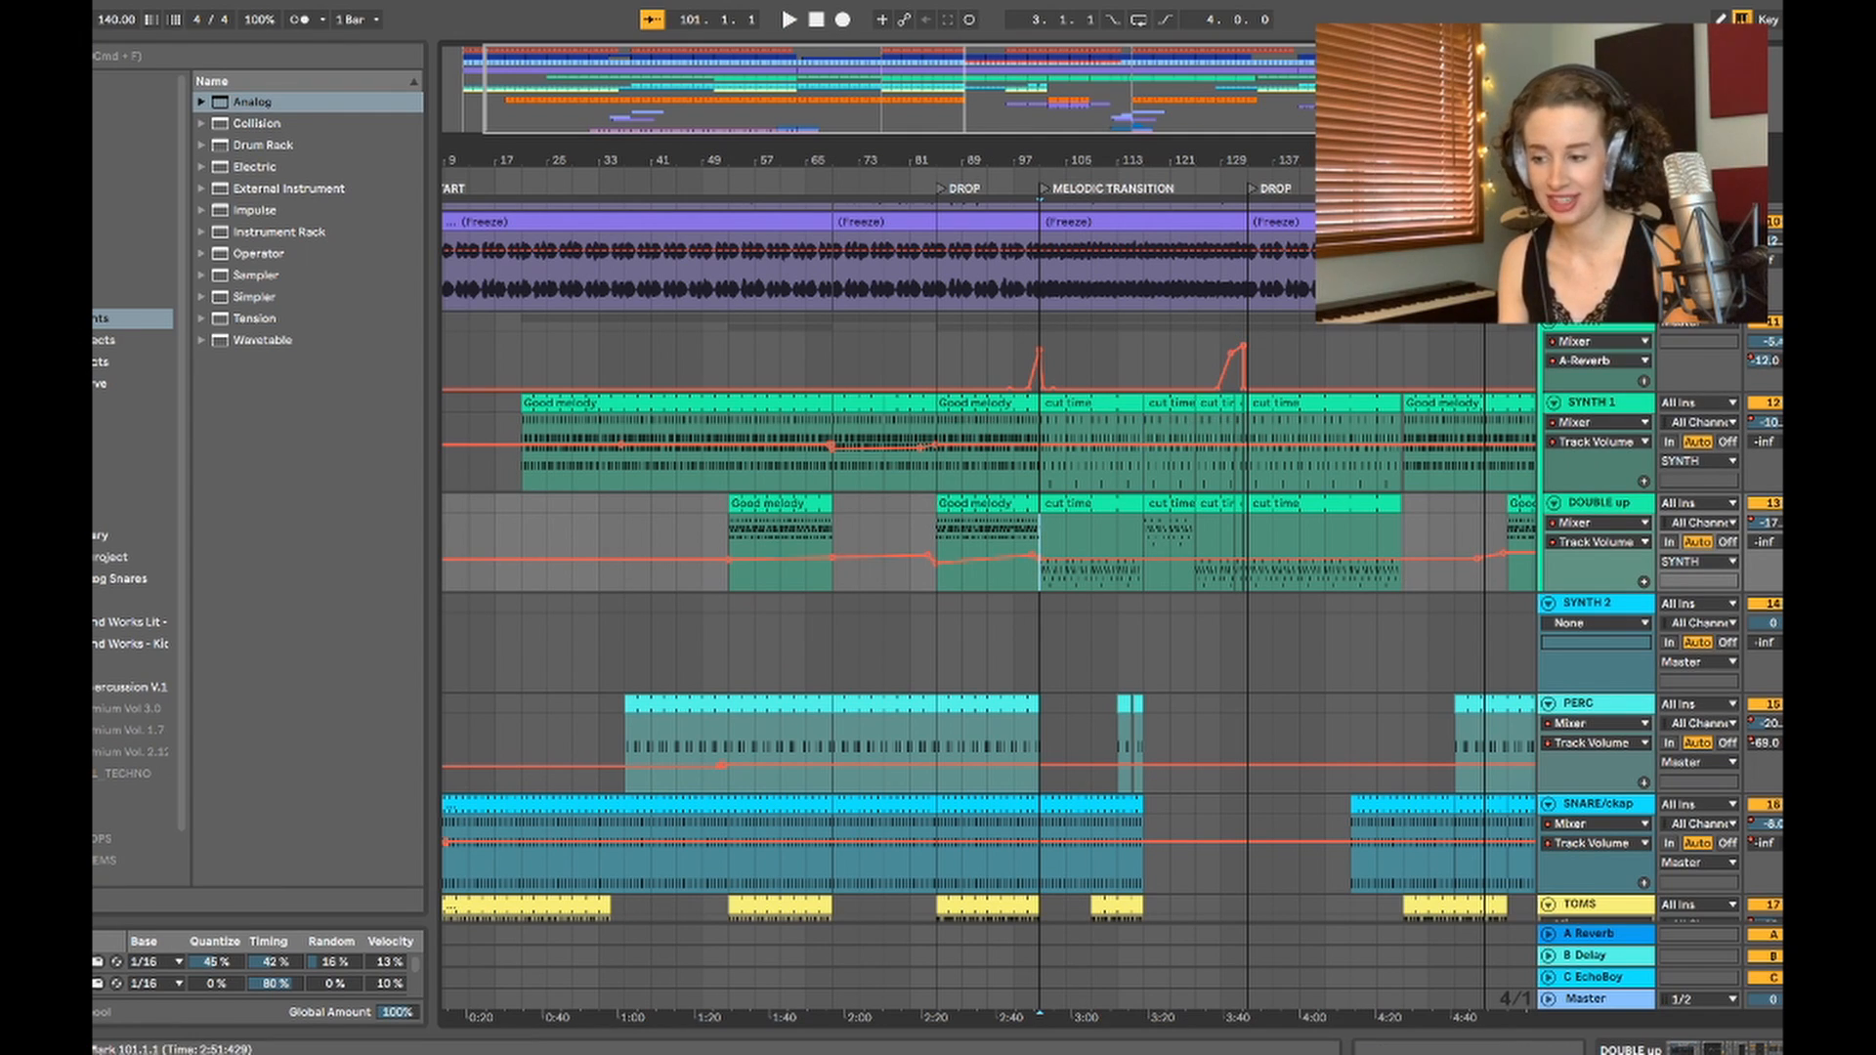
click(1248, 328)
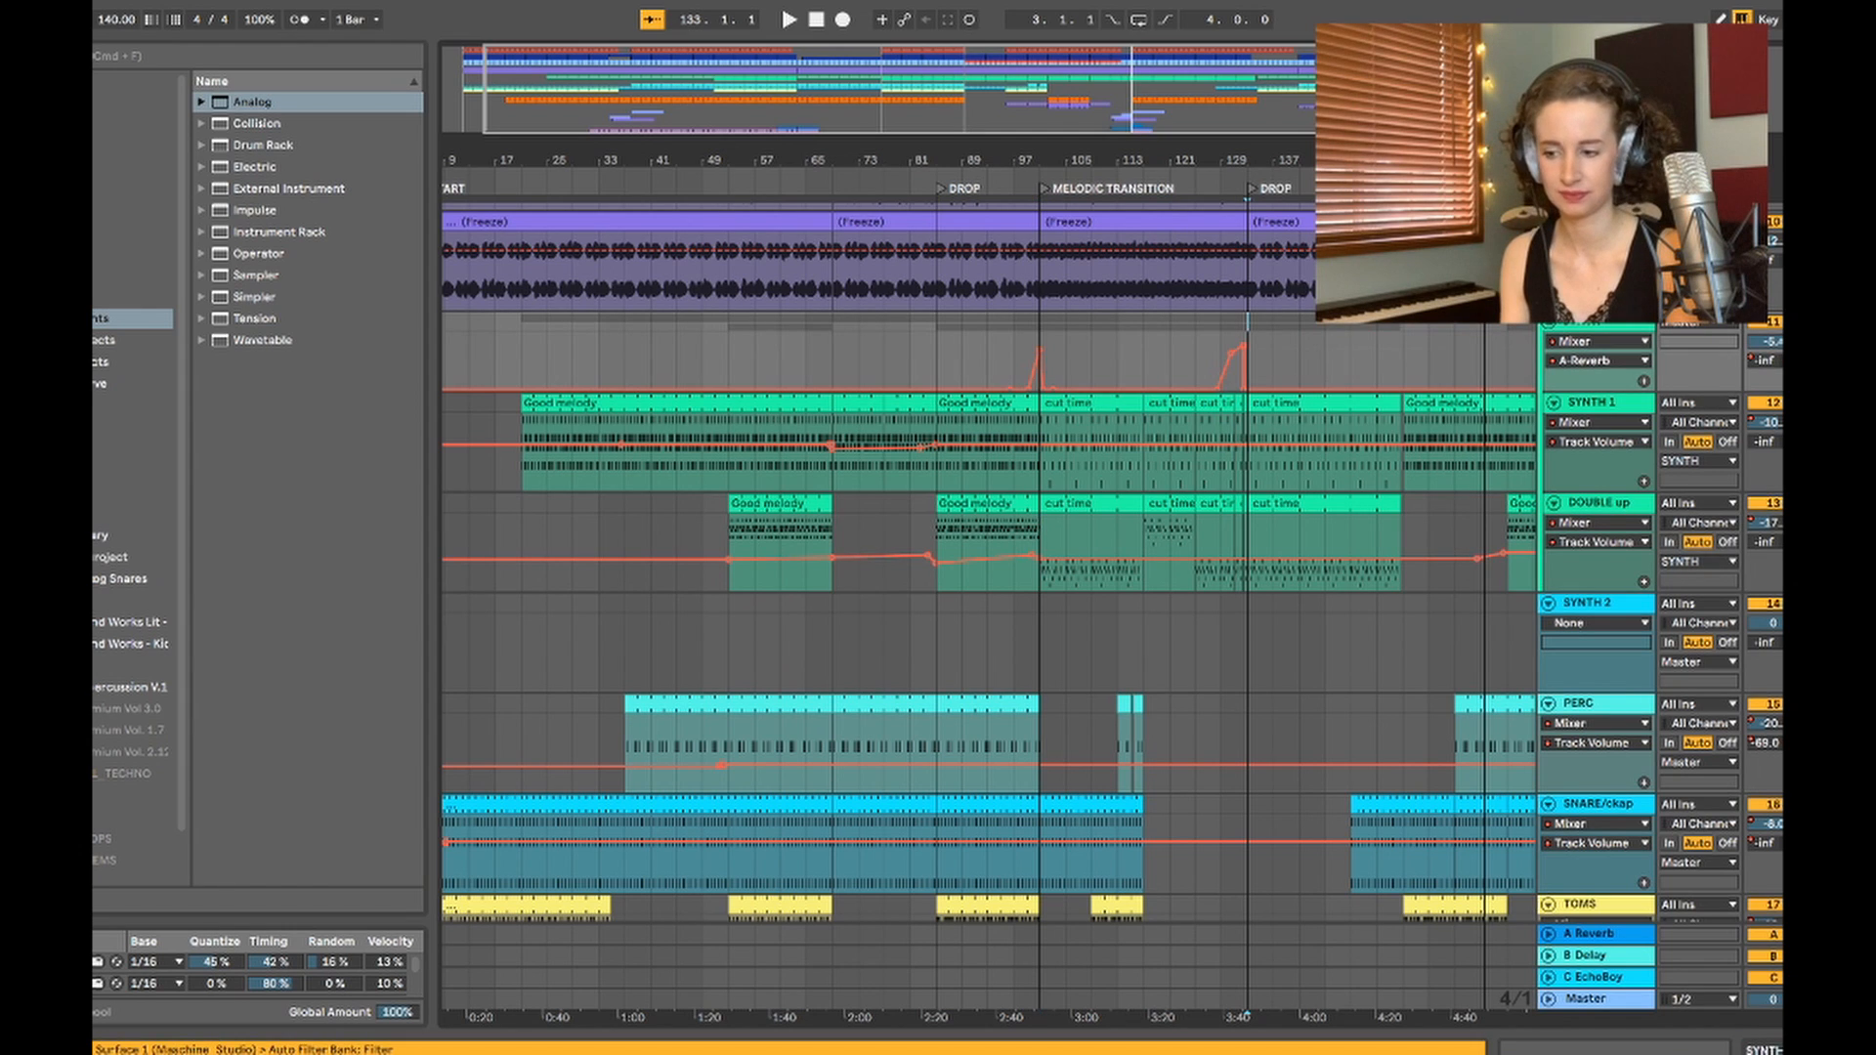
key(space)
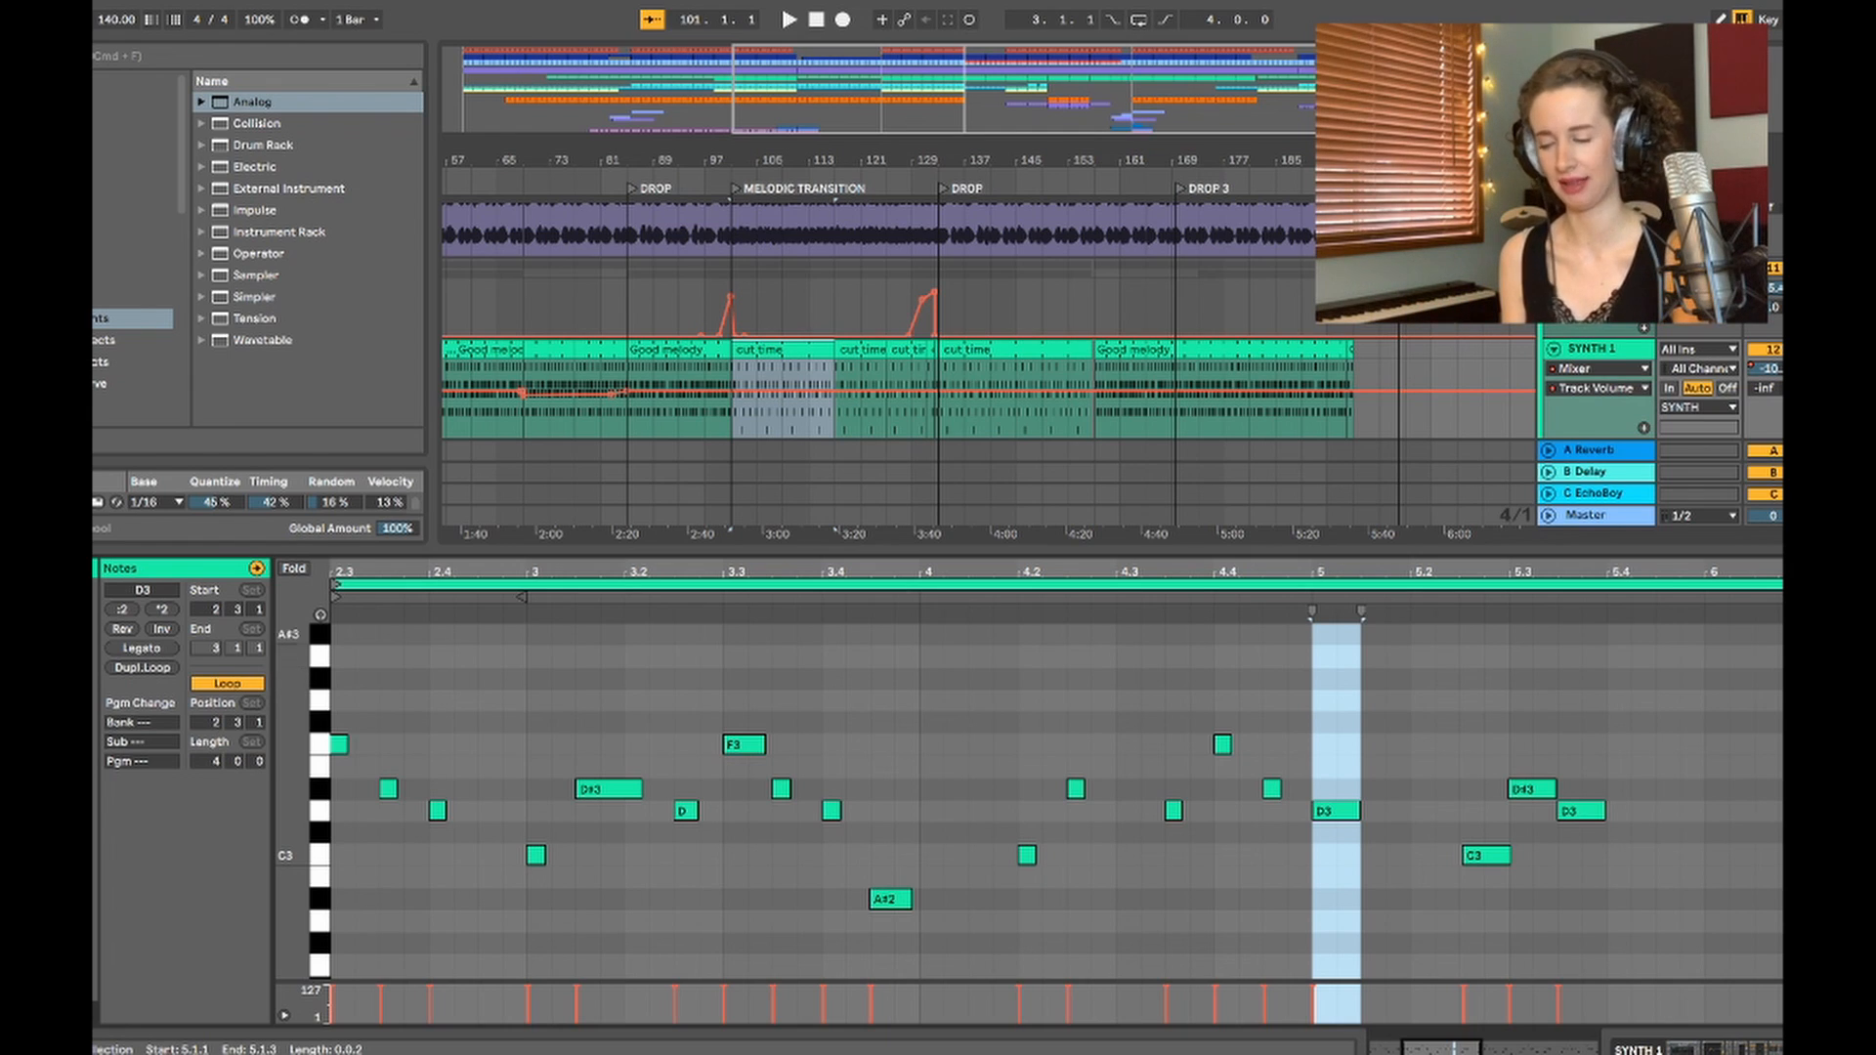
Step: Halve the timing of all notes in SYNTH 1's cut time clip at bar 101, and play the double-speed melody
click(921, 700)
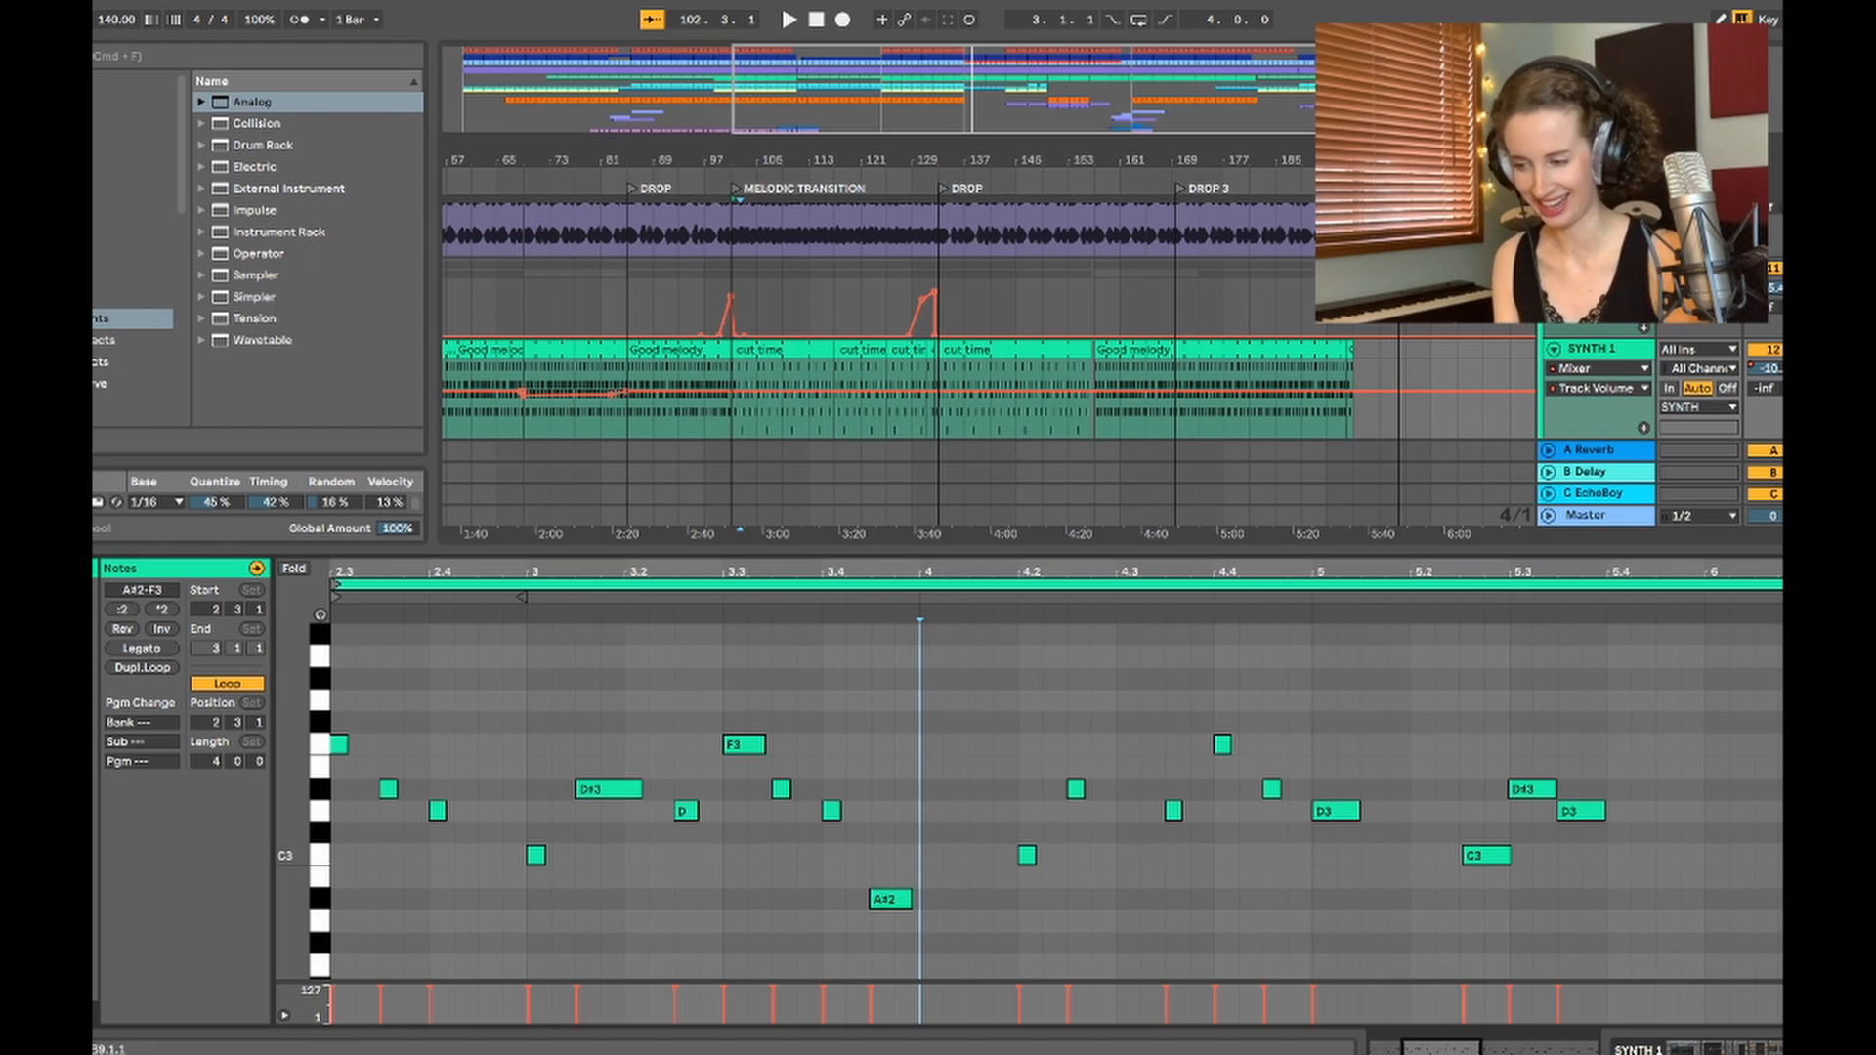
click(784, 350)
click(992, 767)
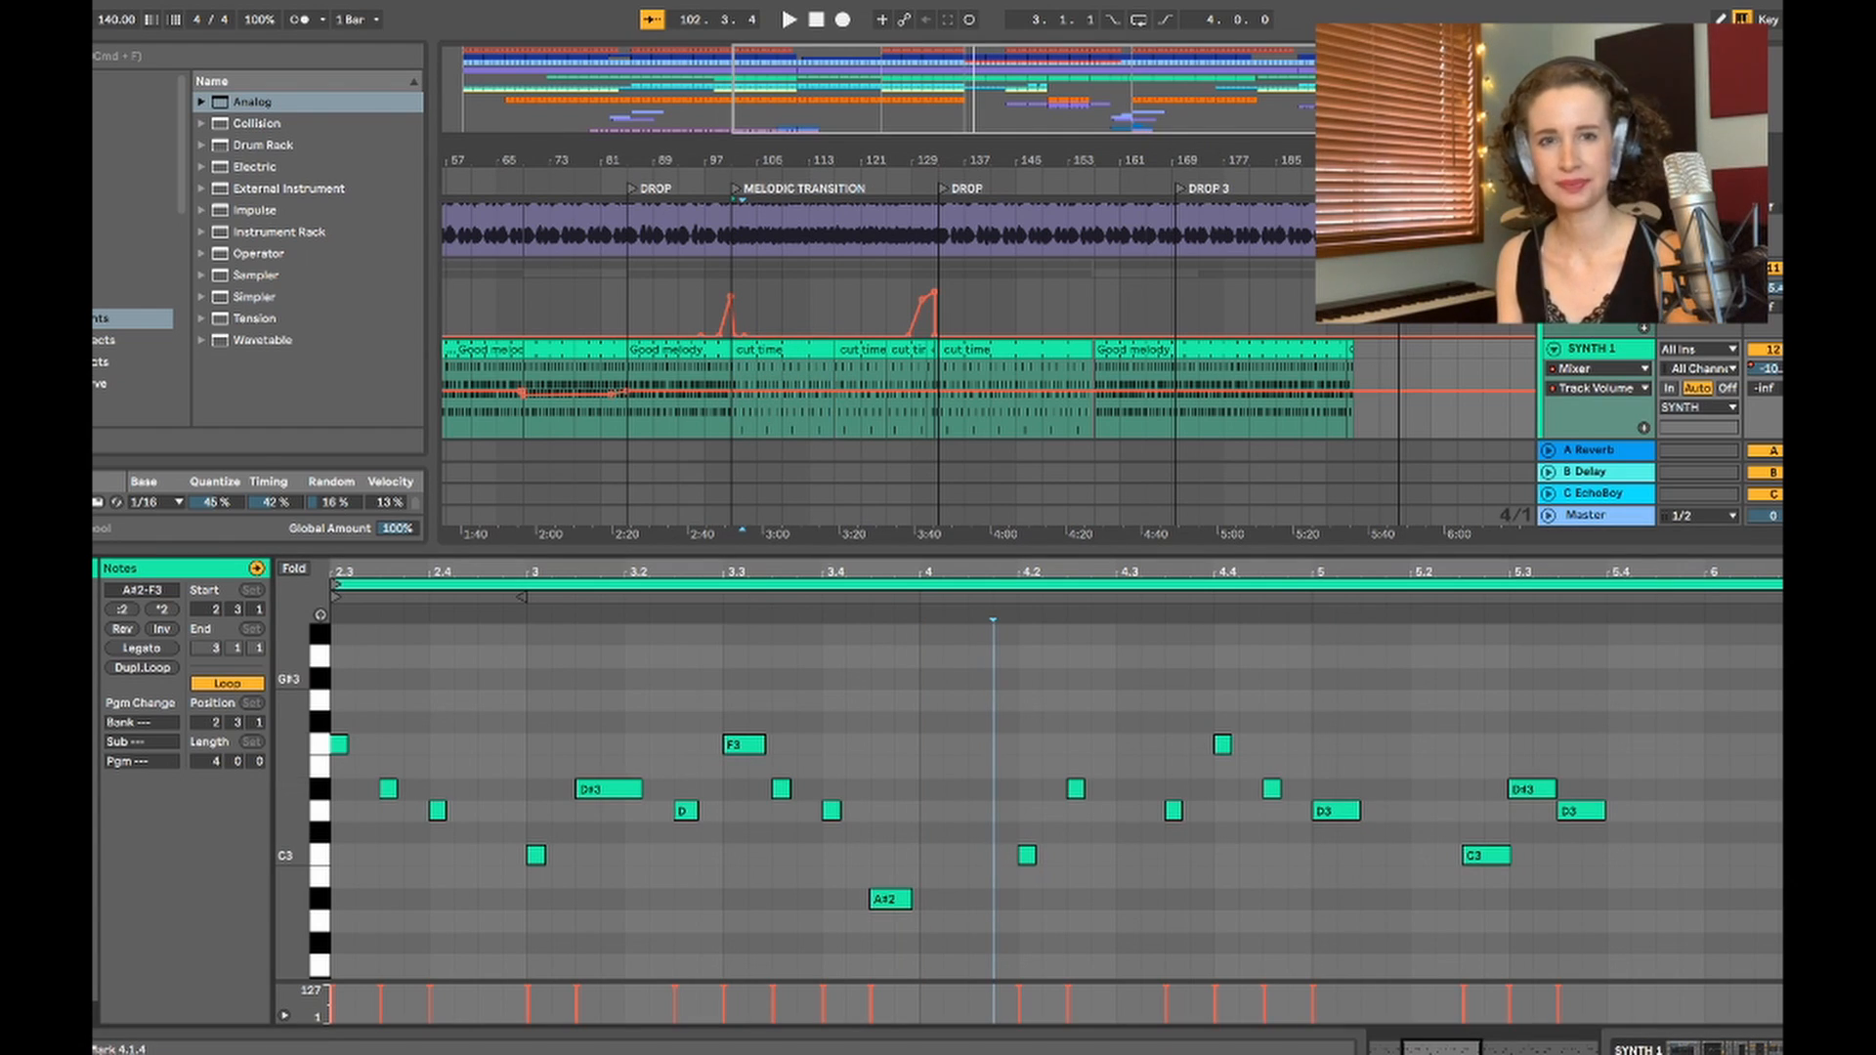
click(920, 679)
key(super+a)
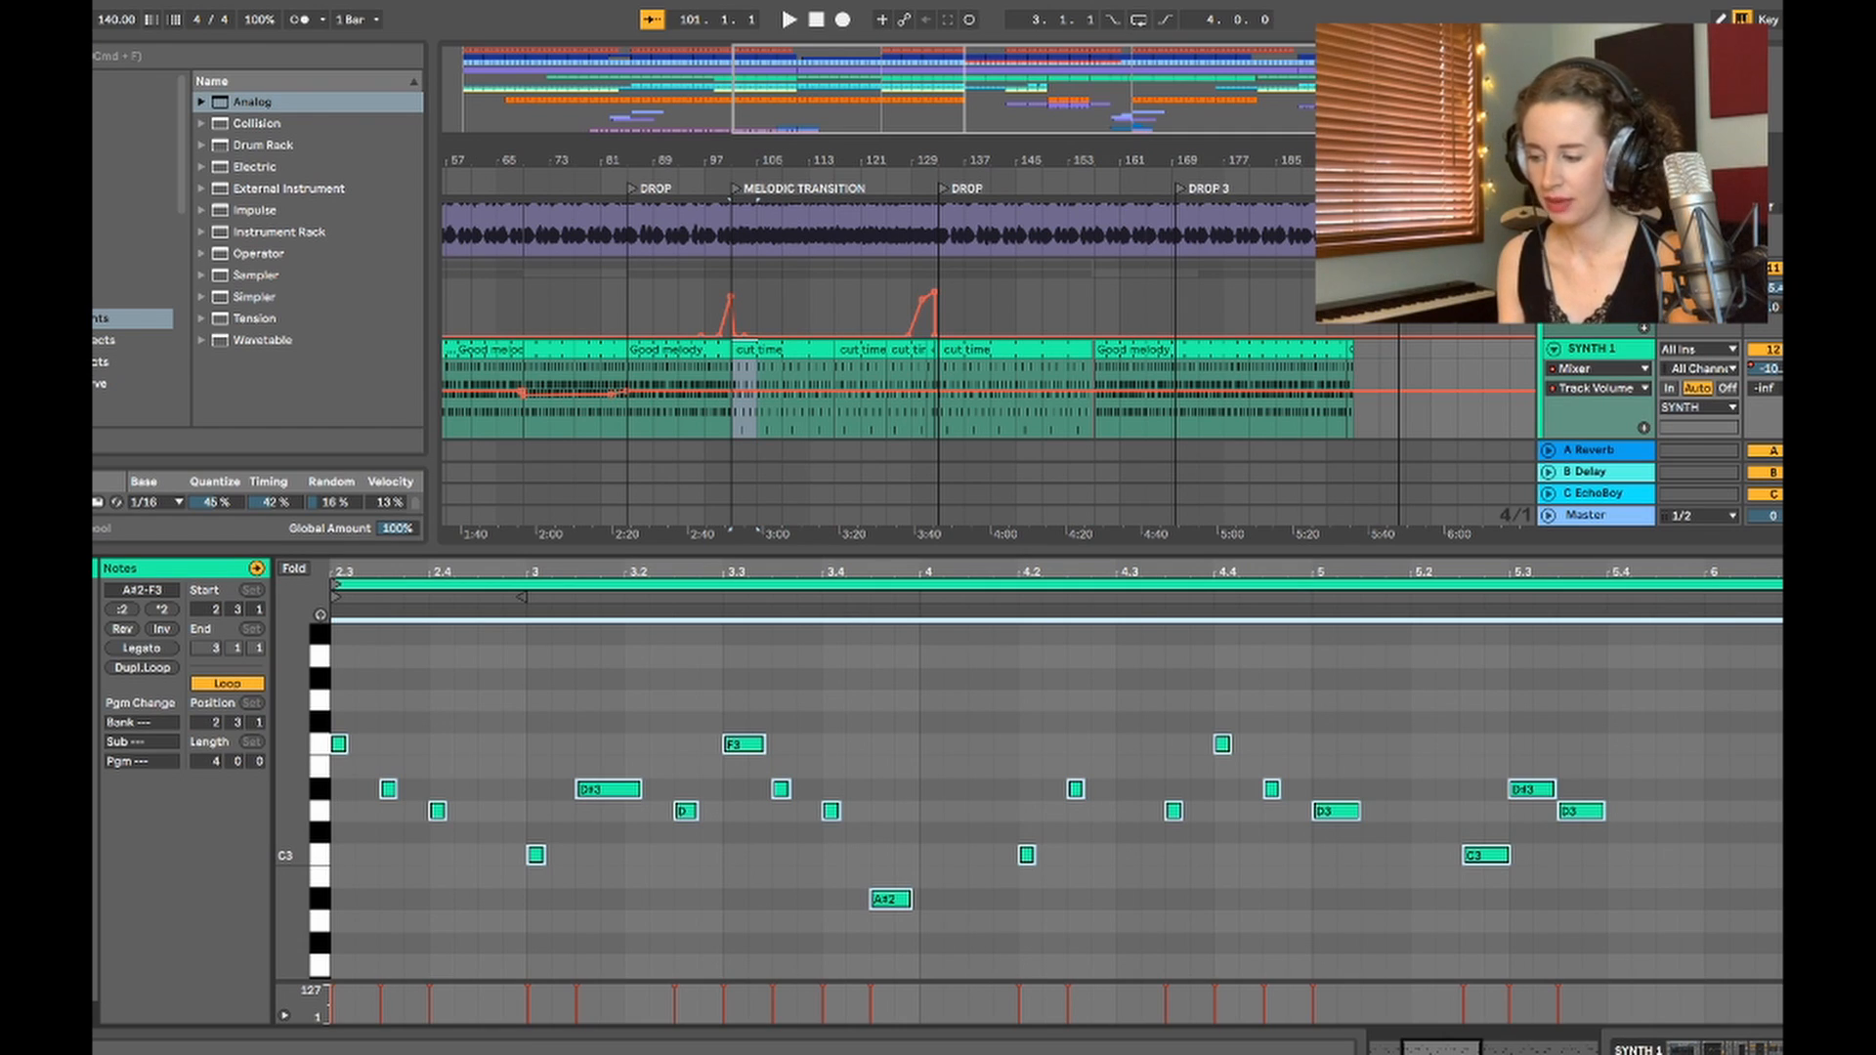
click(122, 610)
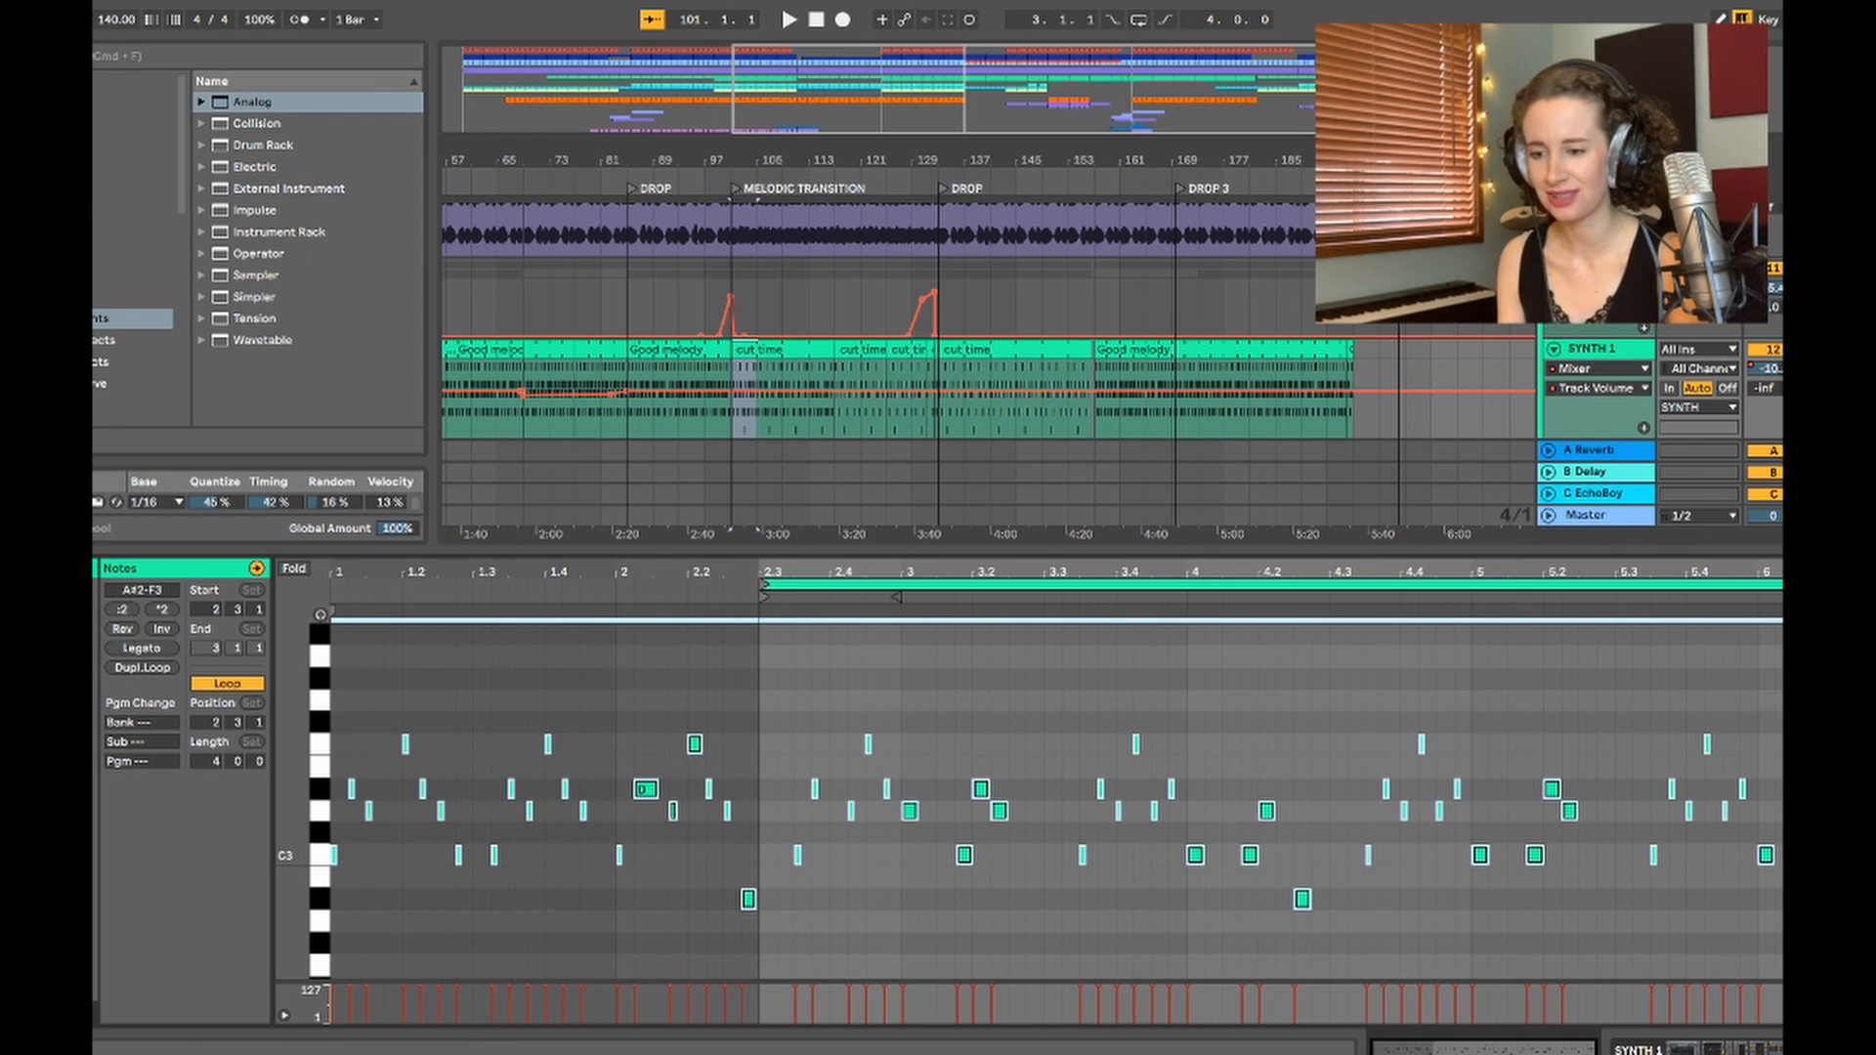
key(space)
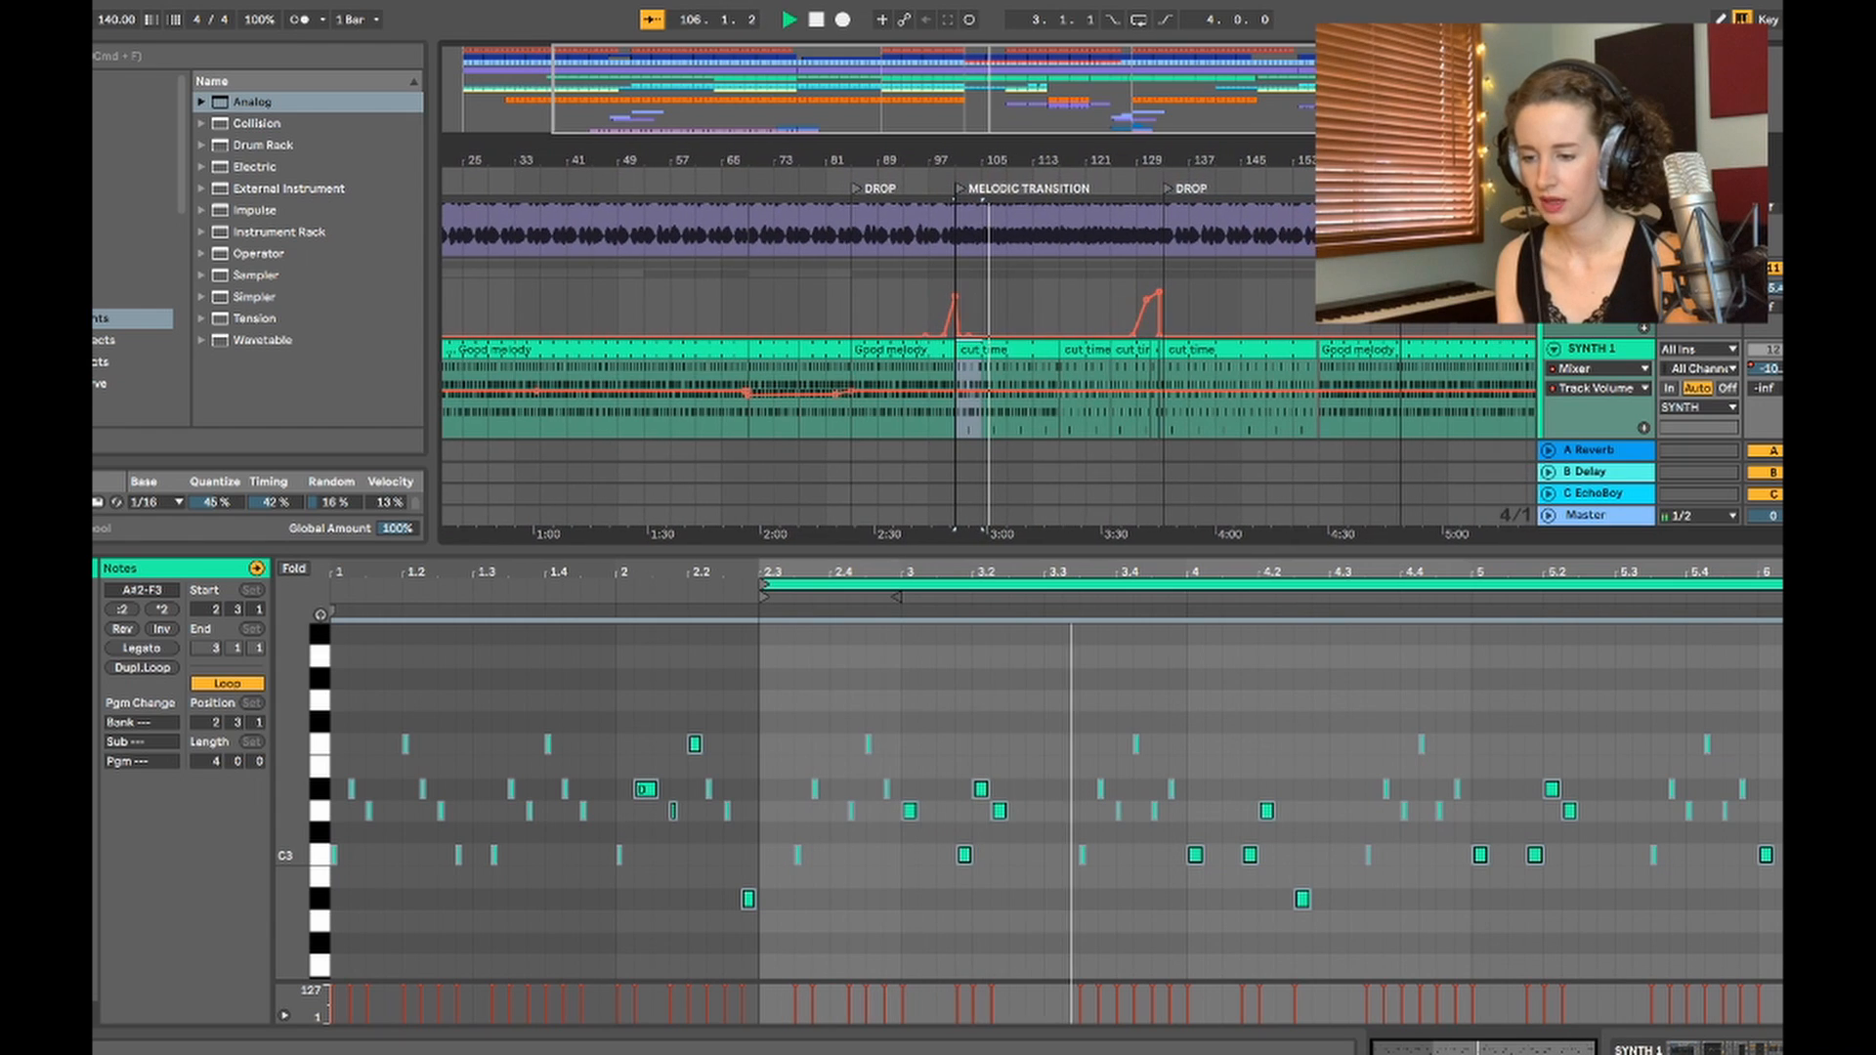
key(space)
Step: Select all notes in the cut time clip and double their timing again
click(1009, 655)
key(super+a)
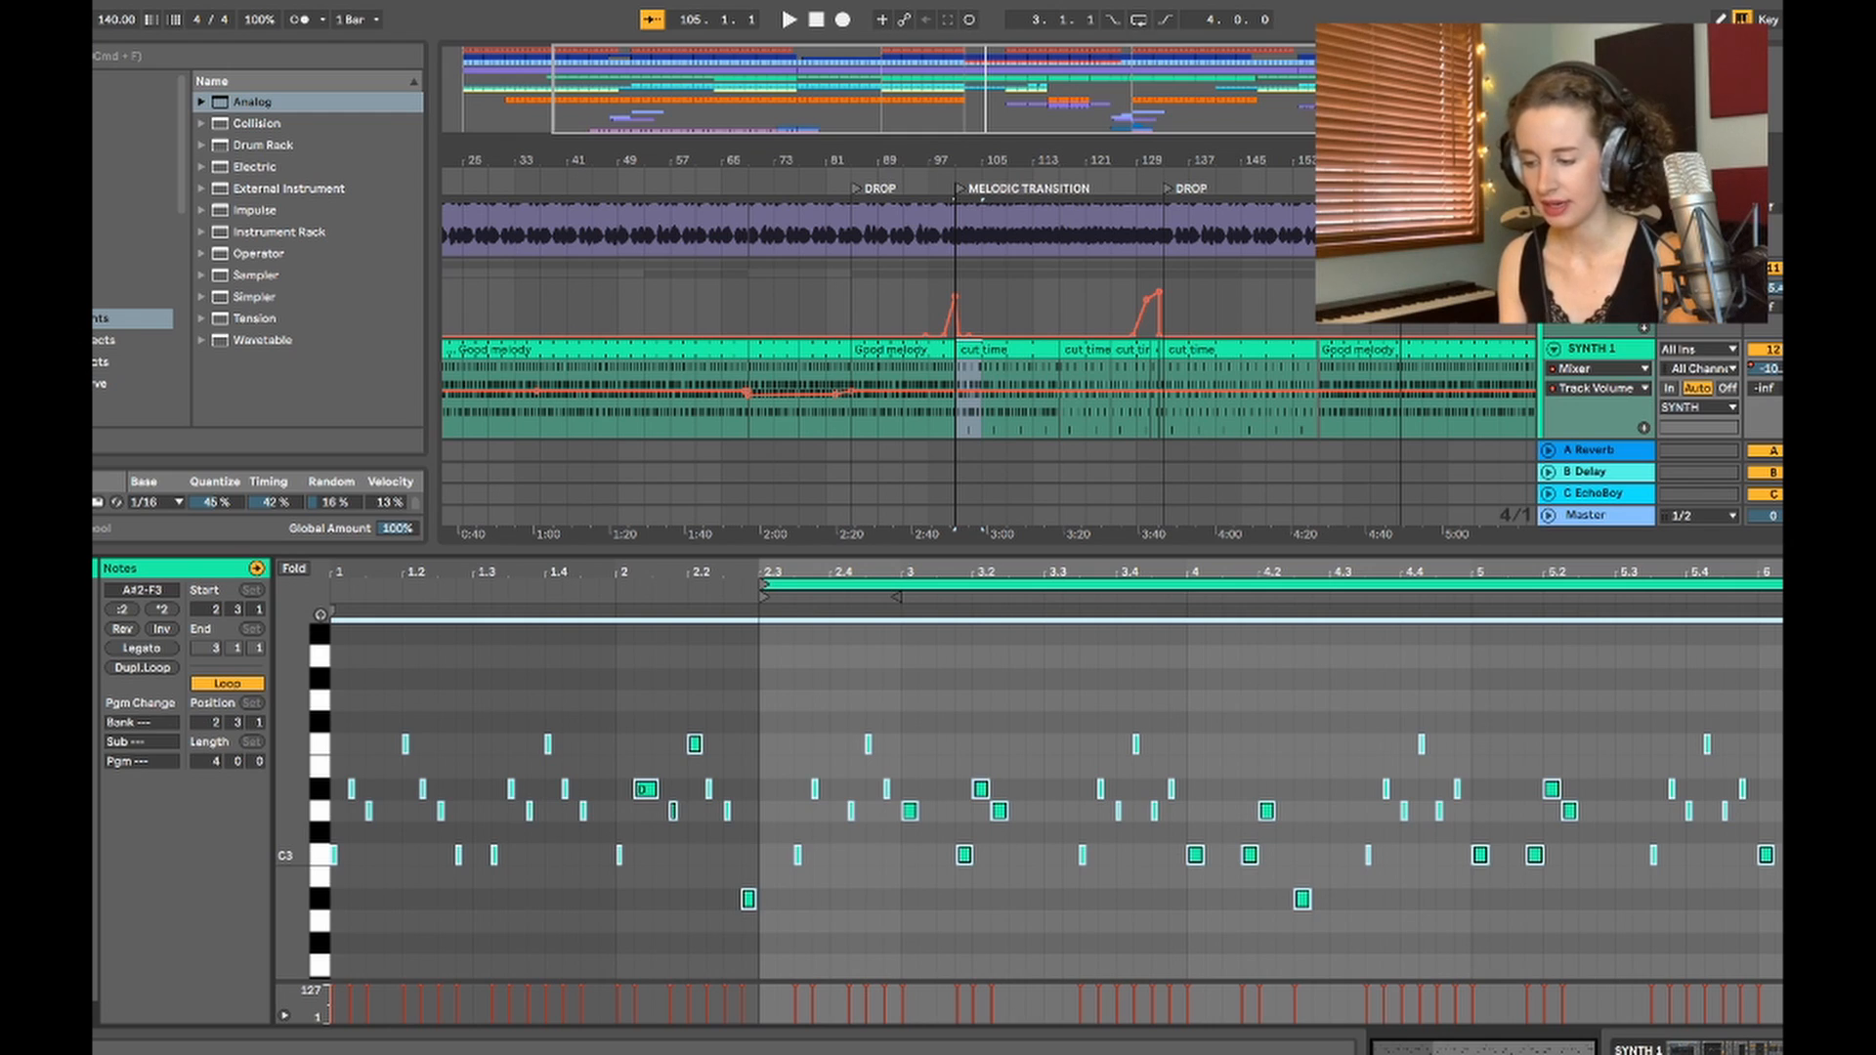
click(162, 608)
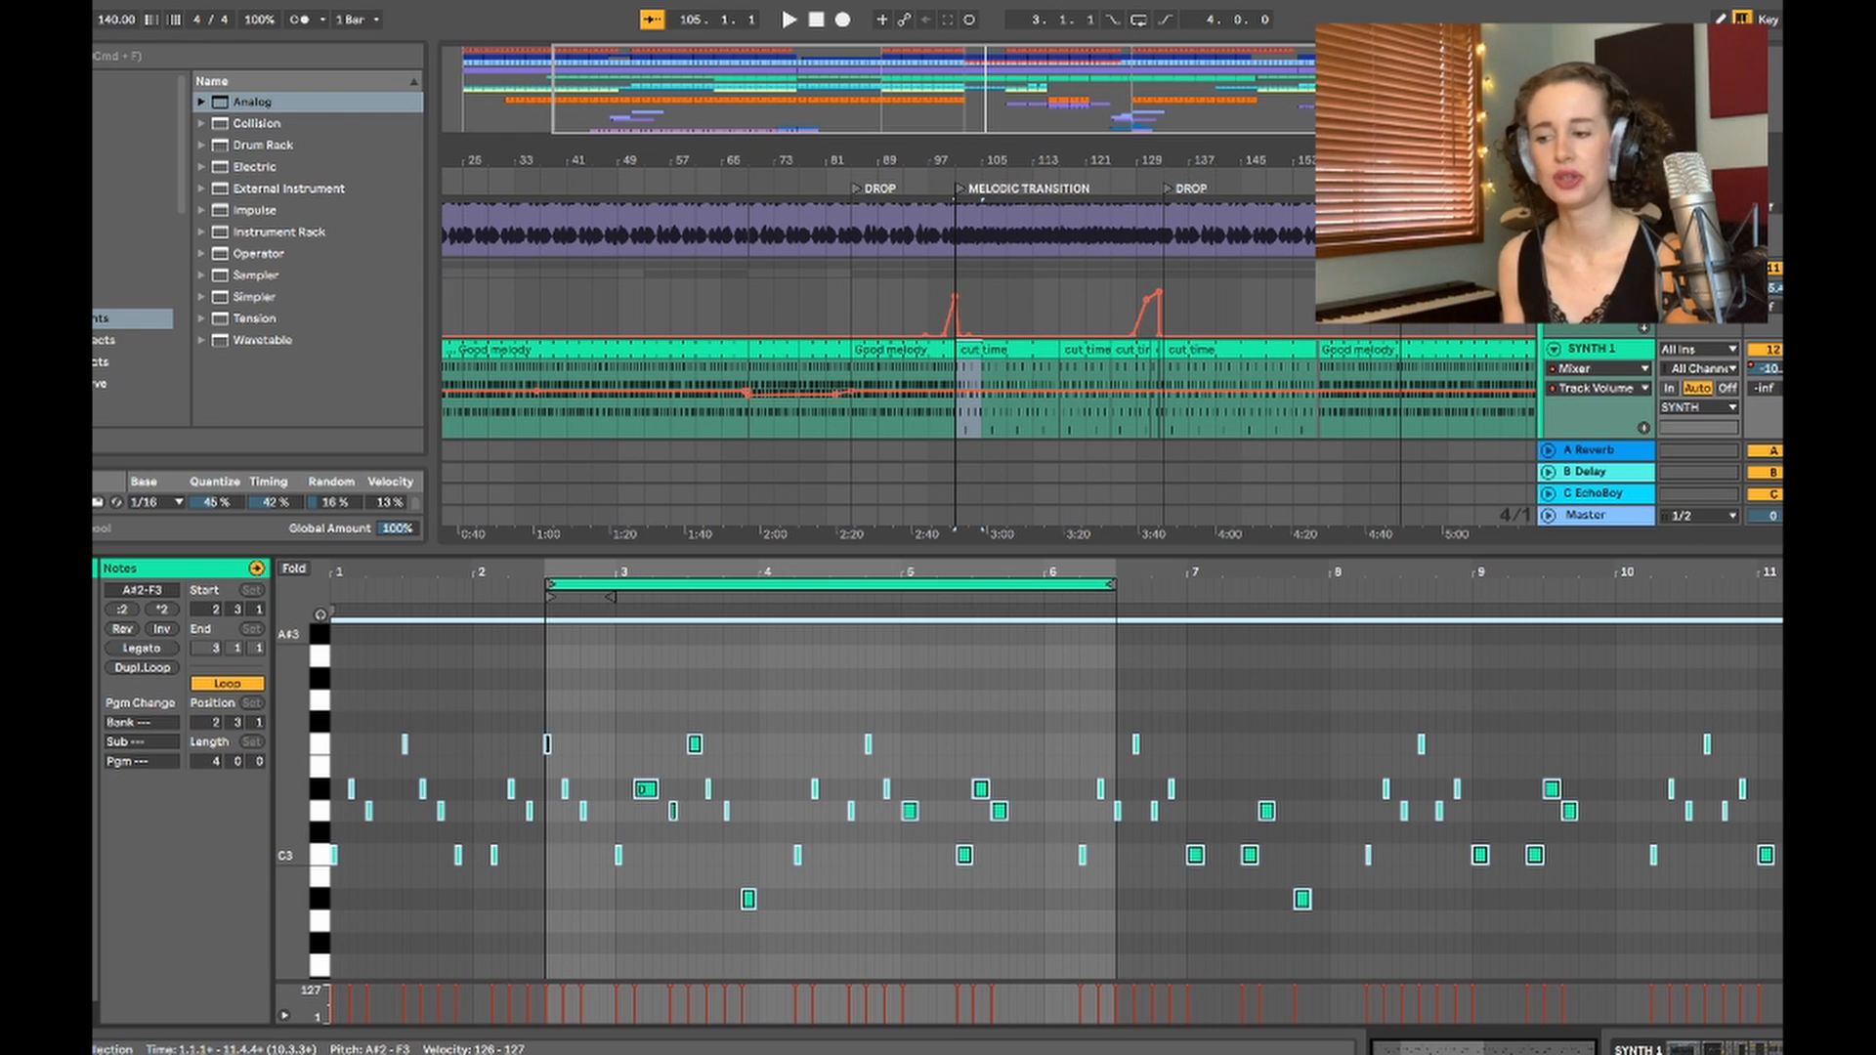
Step: Select SYNTH 1's whole cut time clip at bars 101 to 117, and play it from bar 101
click(1006, 348)
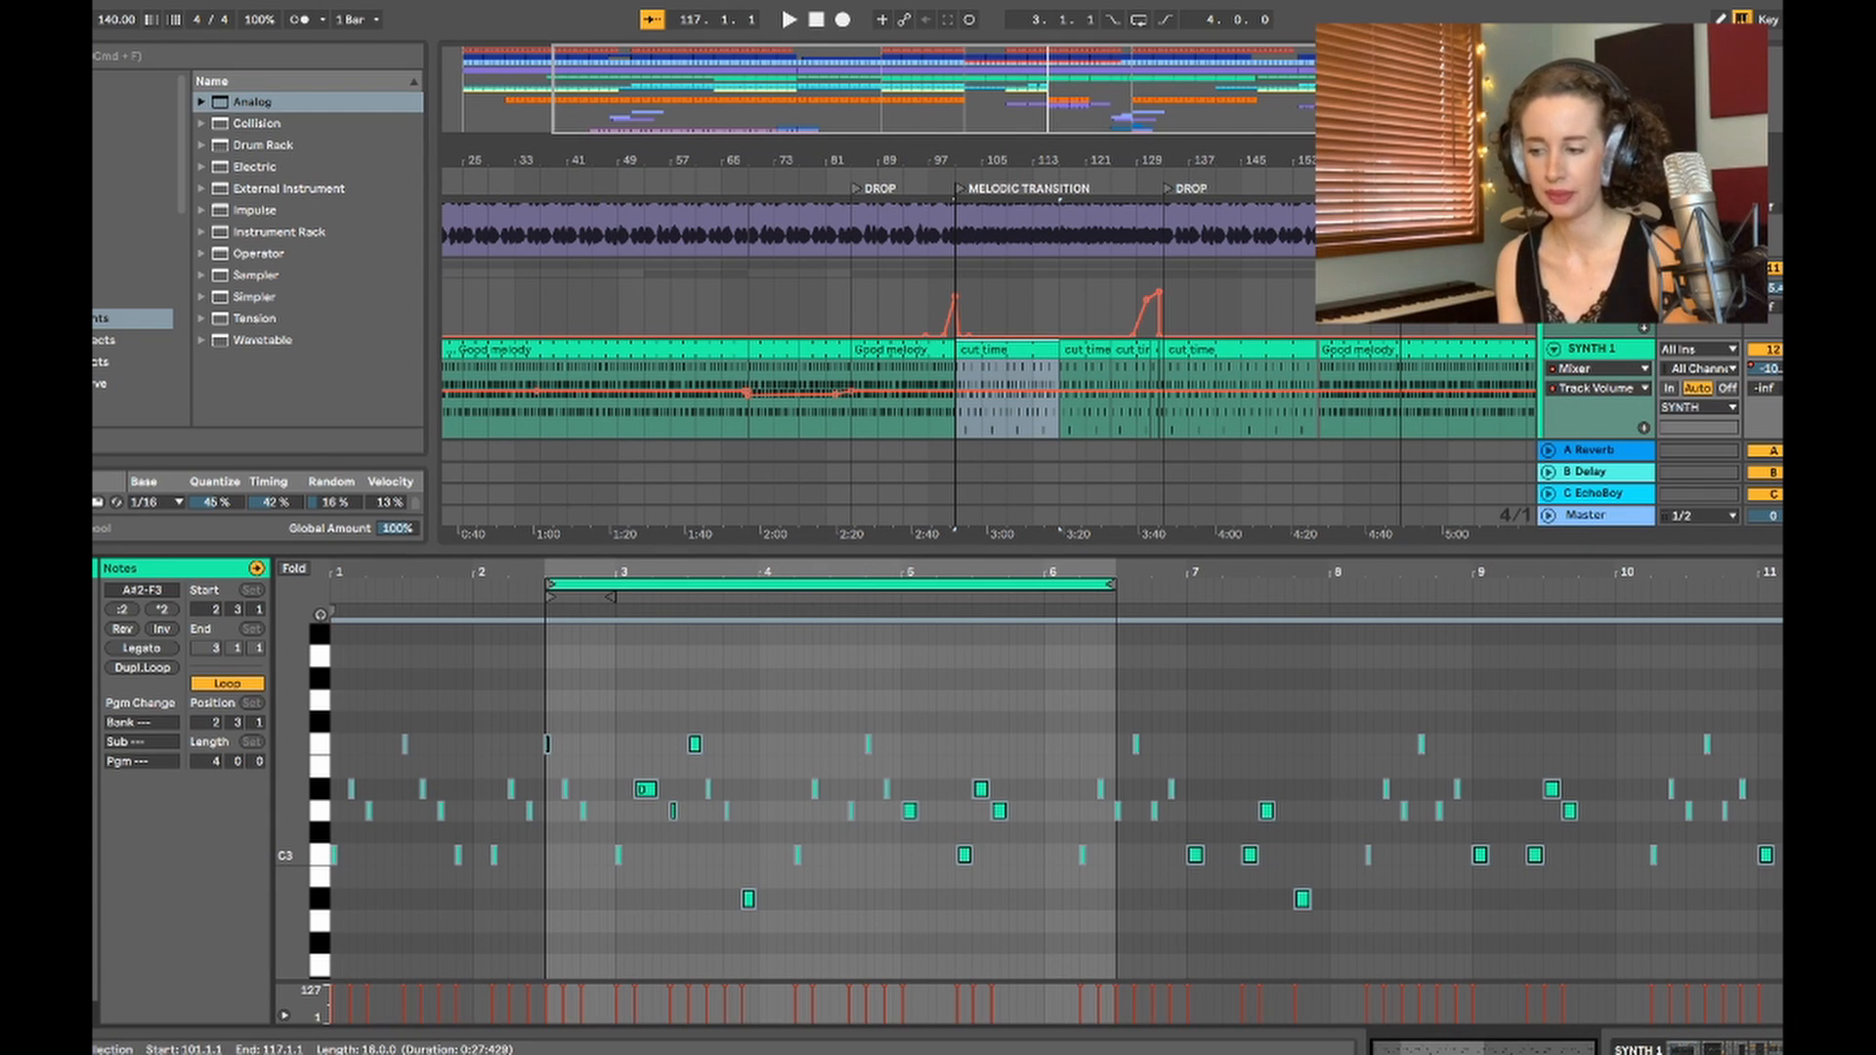
click(956, 400)
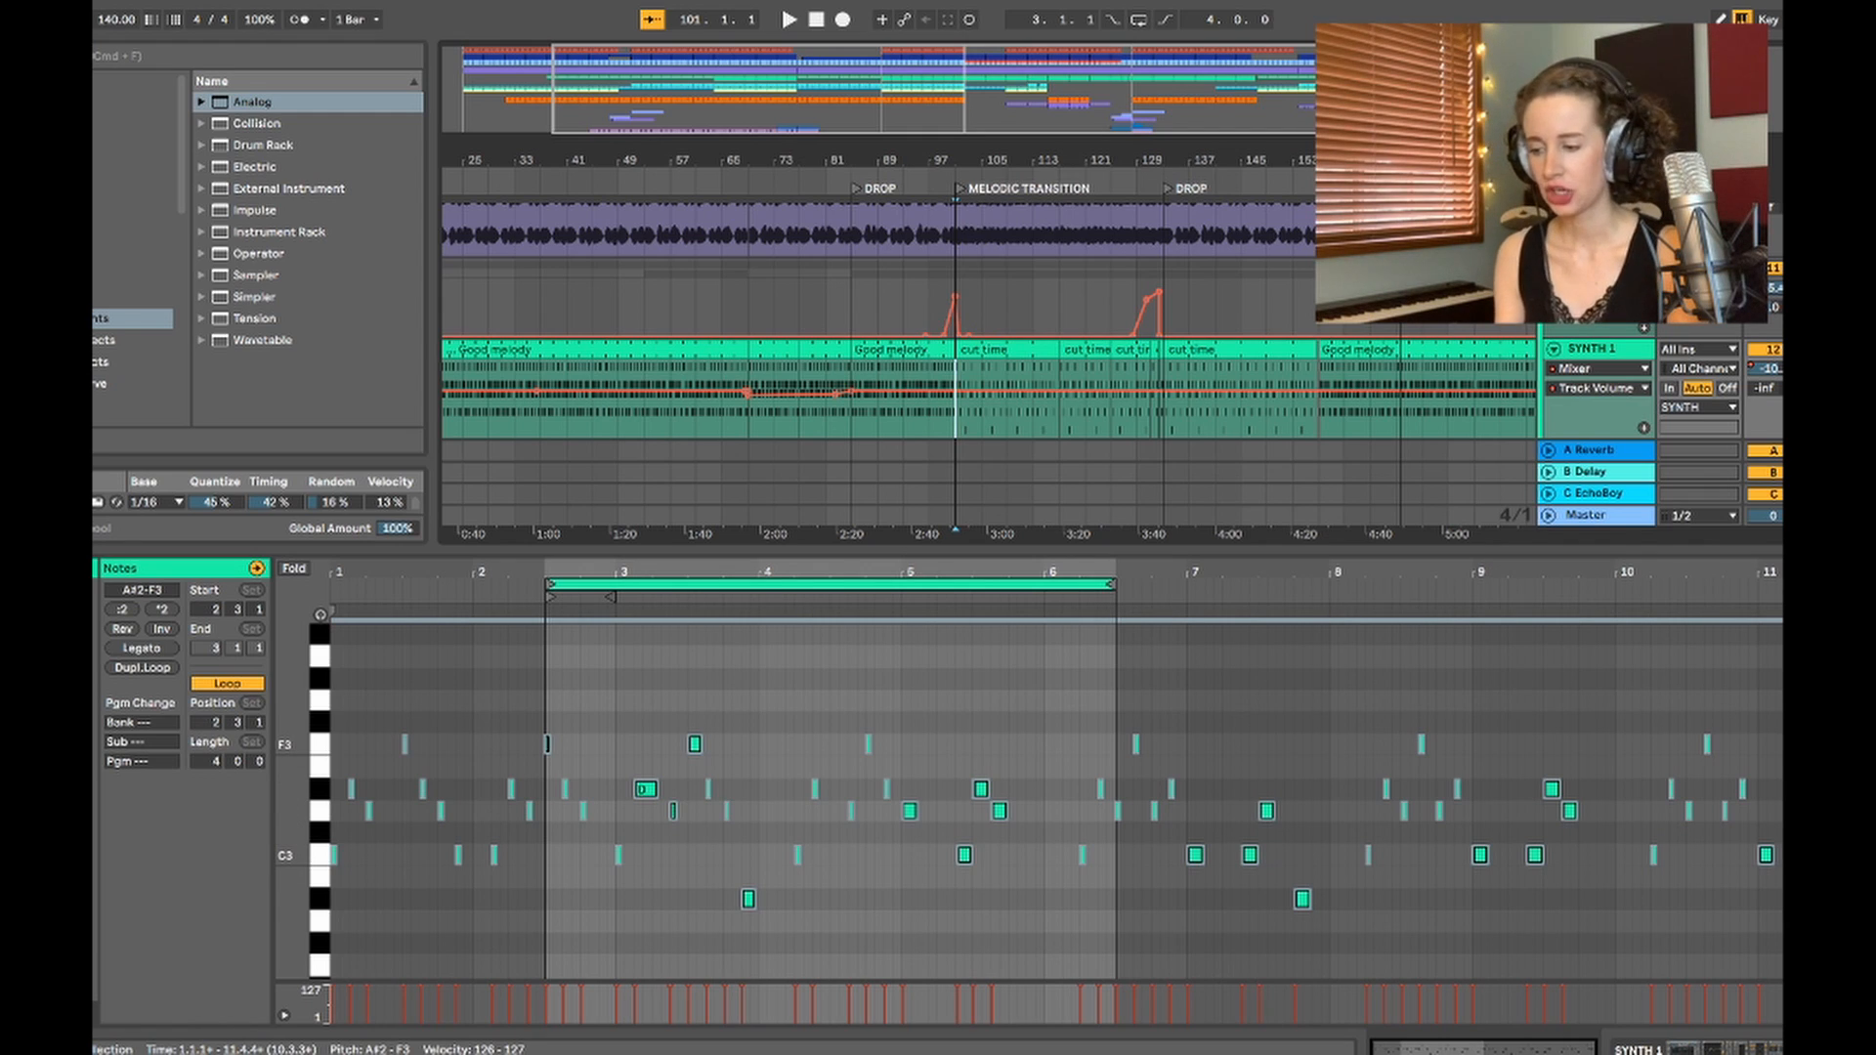
key(space)
Step: Try reversing and inverting all notes in SYNTH 1's cut time clip, and undo the last change
click(607, 704)
key(super+a)
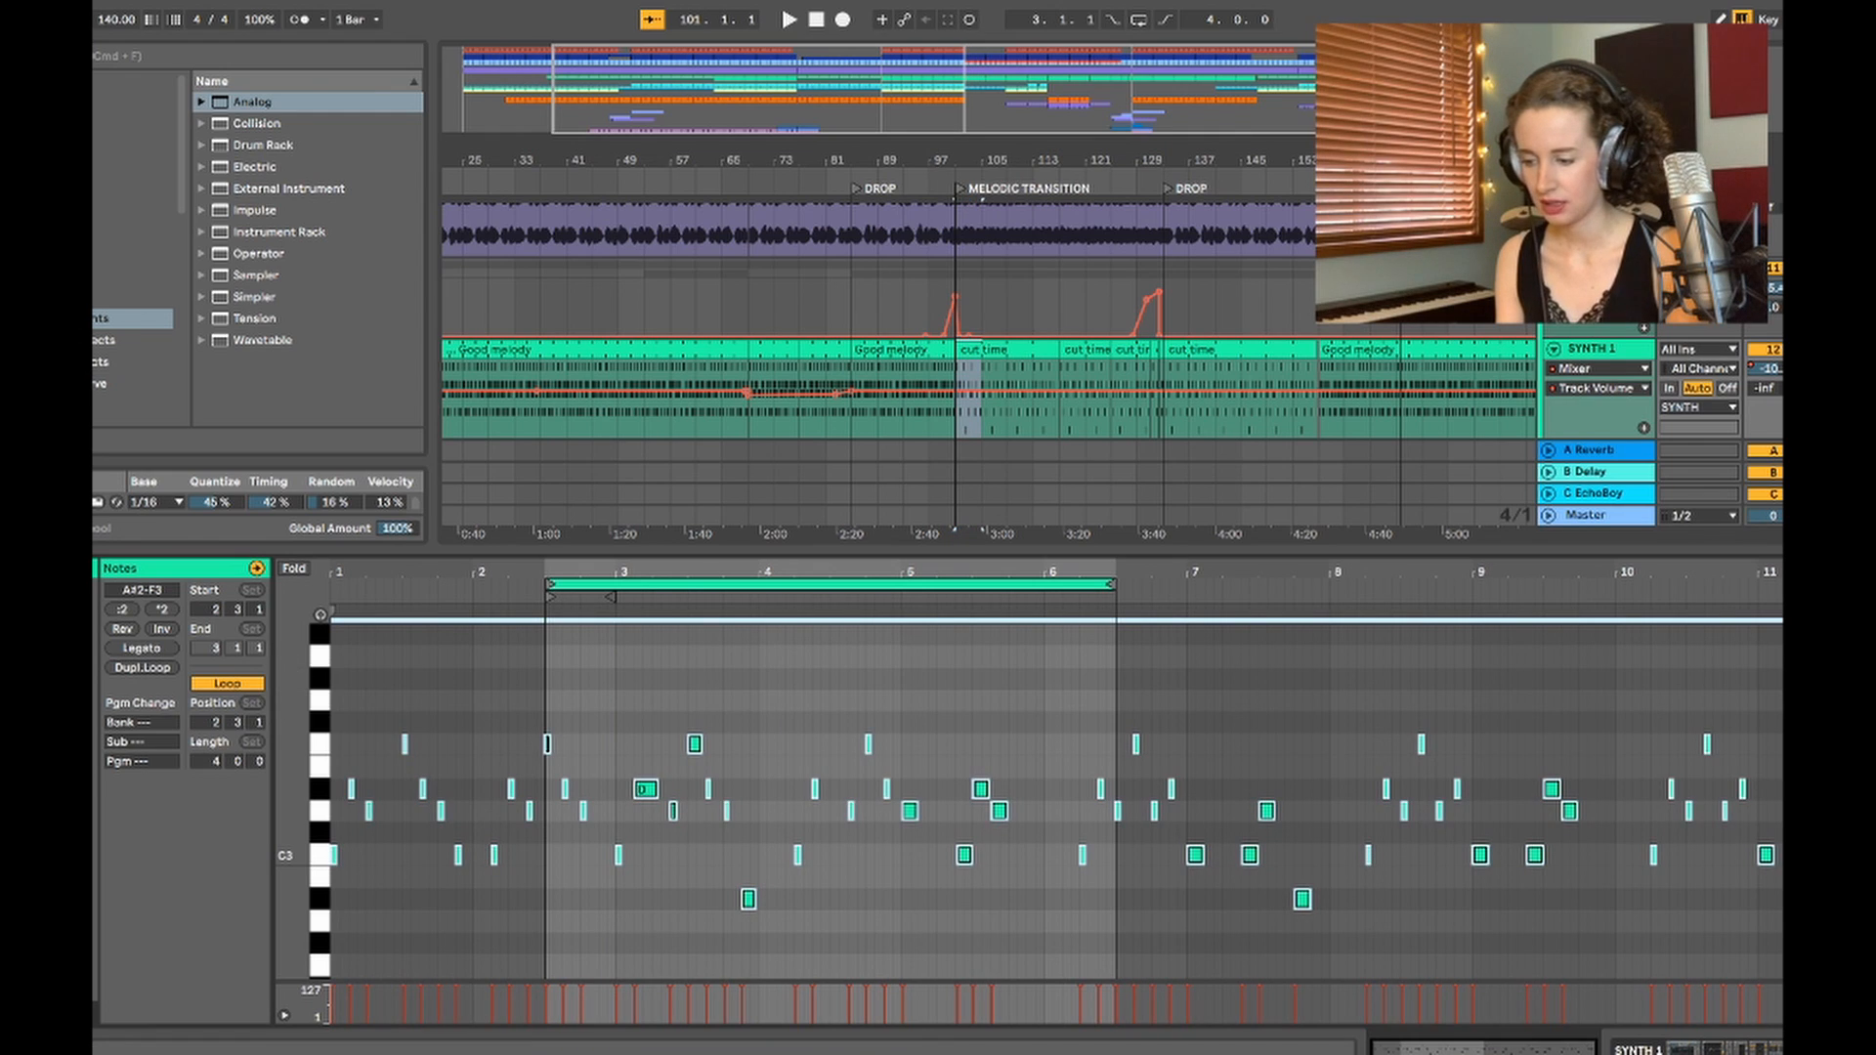
click(122, 628)
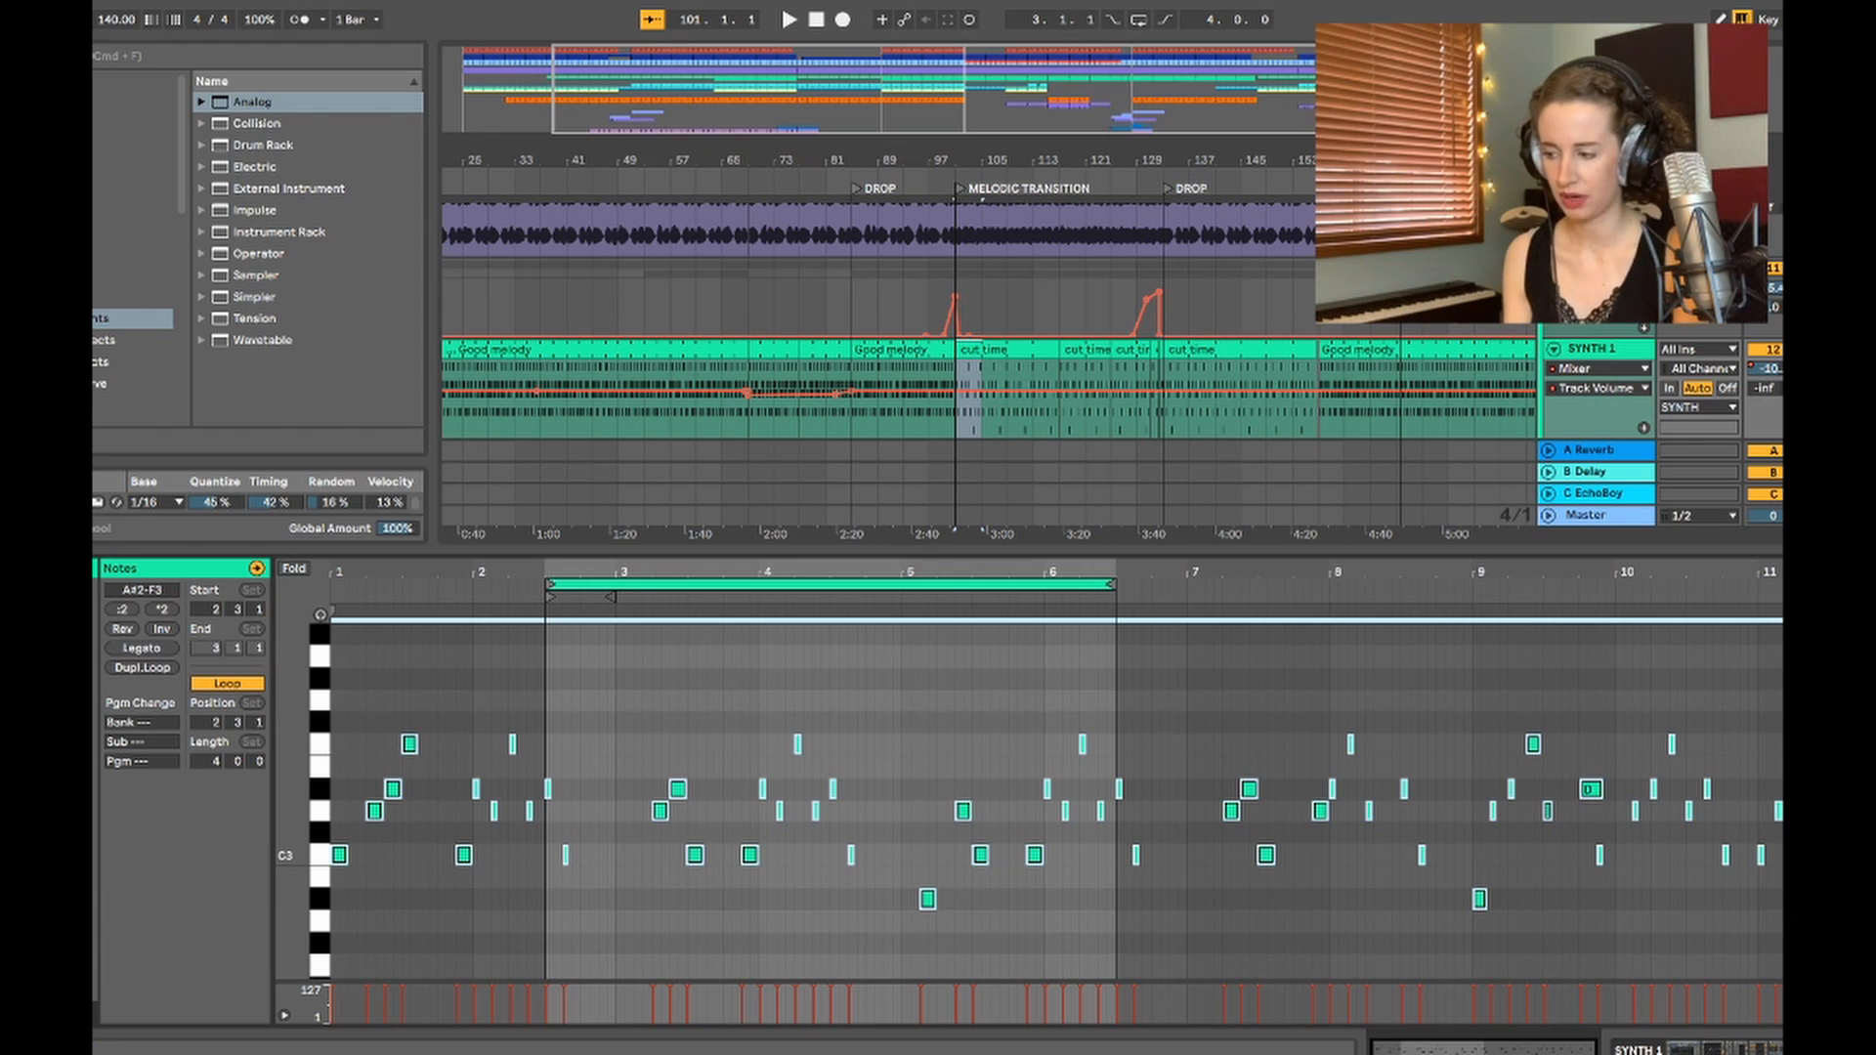
click(162, 628)
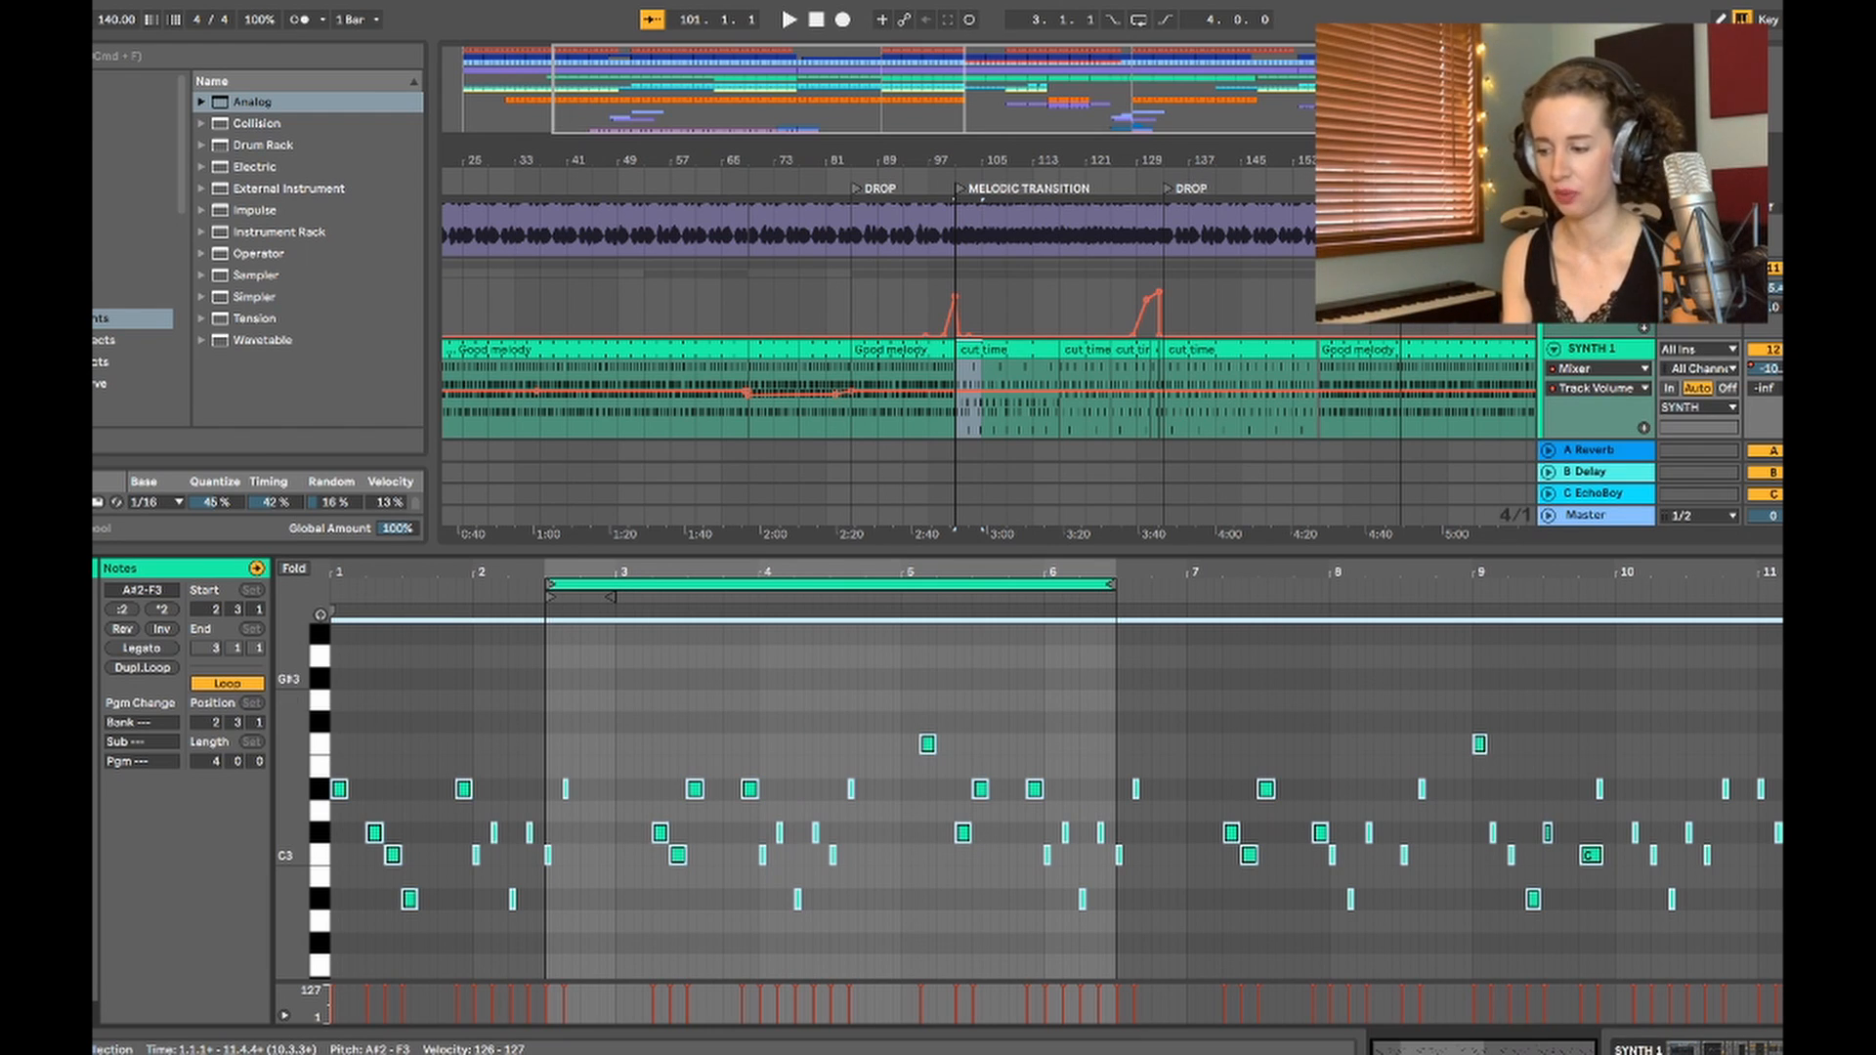
click(545, 679)
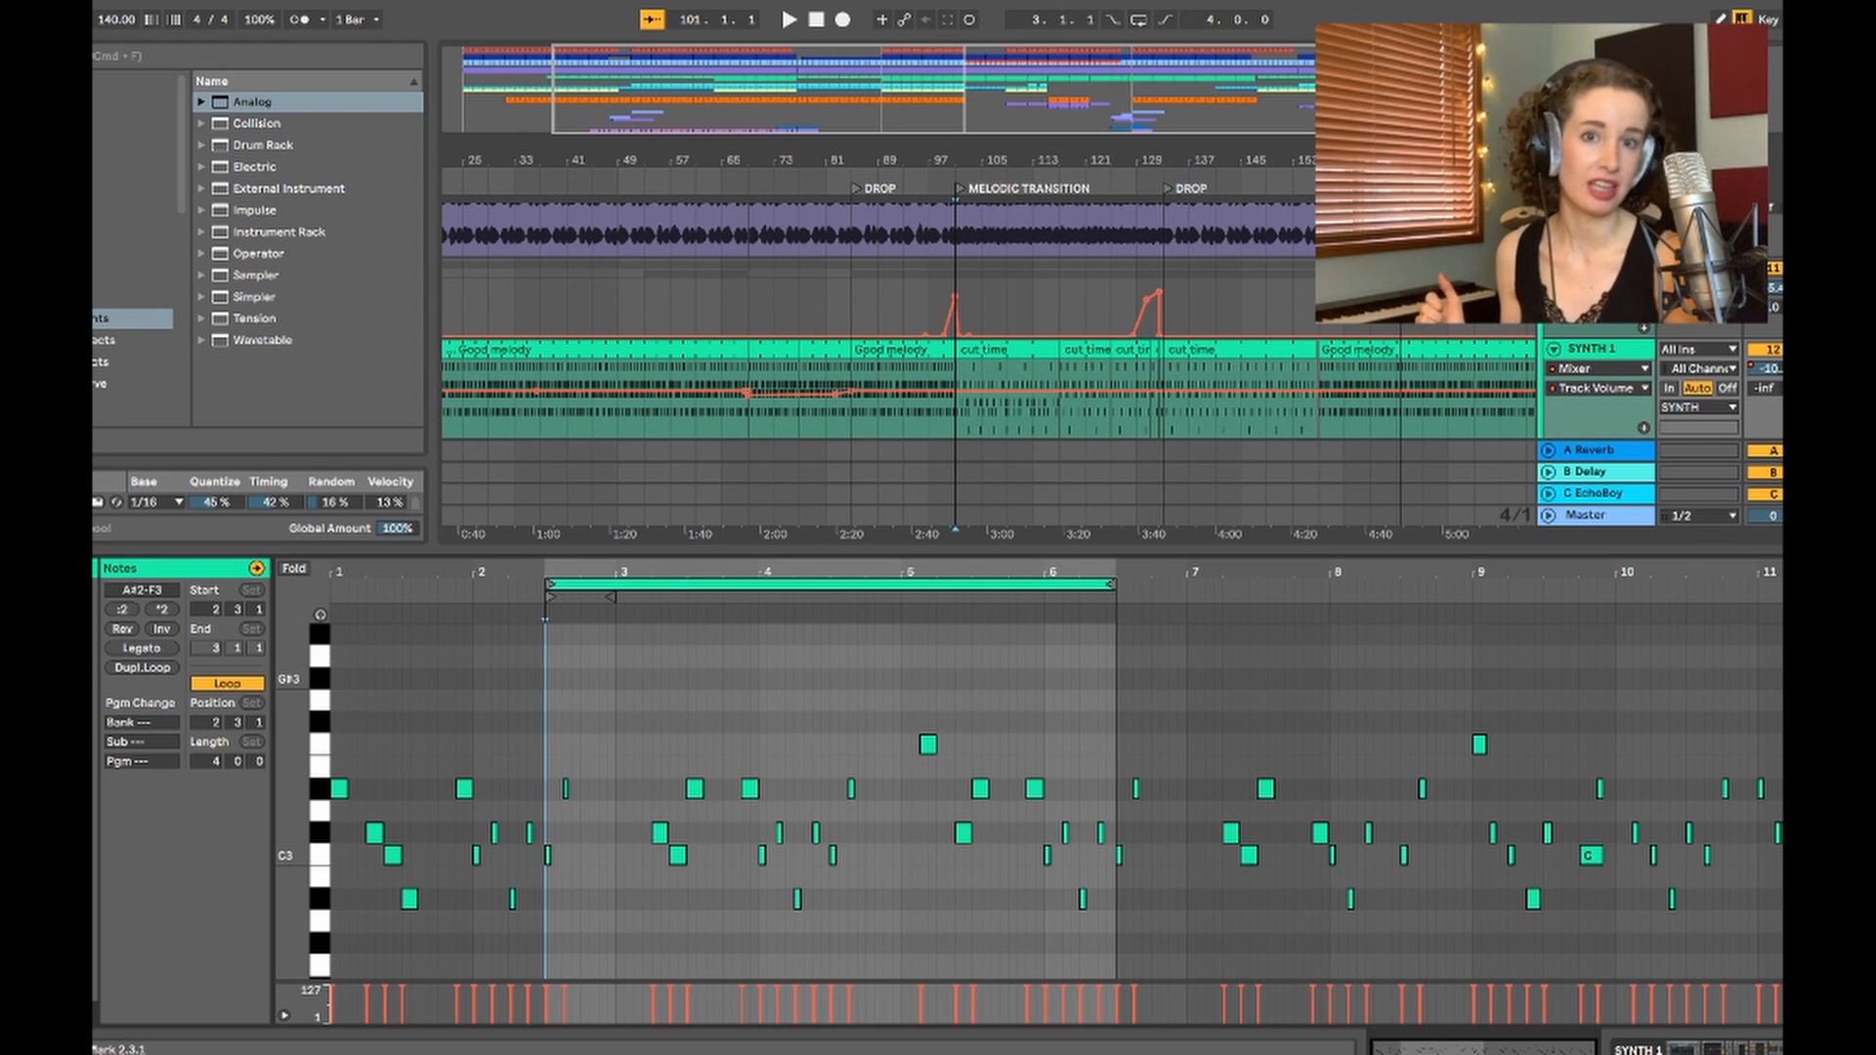
key(super+z)
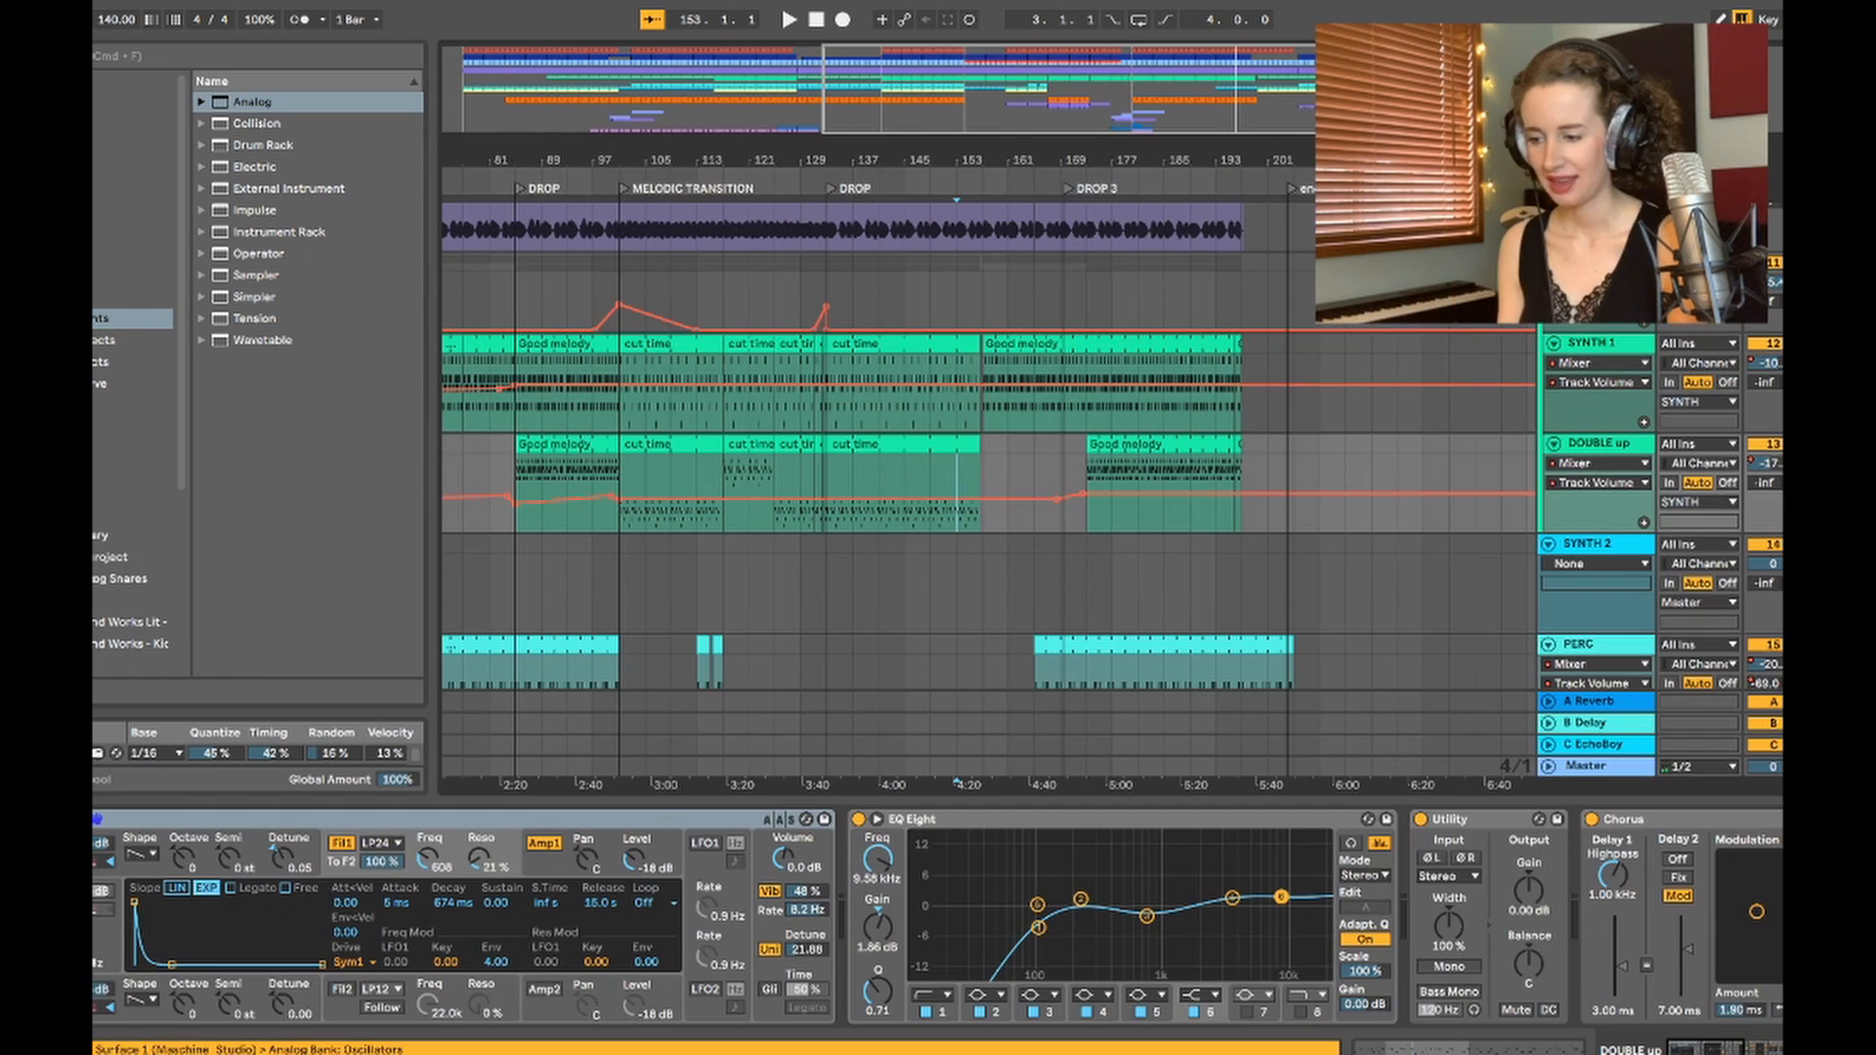
Step: Find the change from cut time to Good melody at bar 157, and play SYNTH 1 from bar 156
scroll(977, 439, right, 5)
click(839, 488)
click(930, 445)
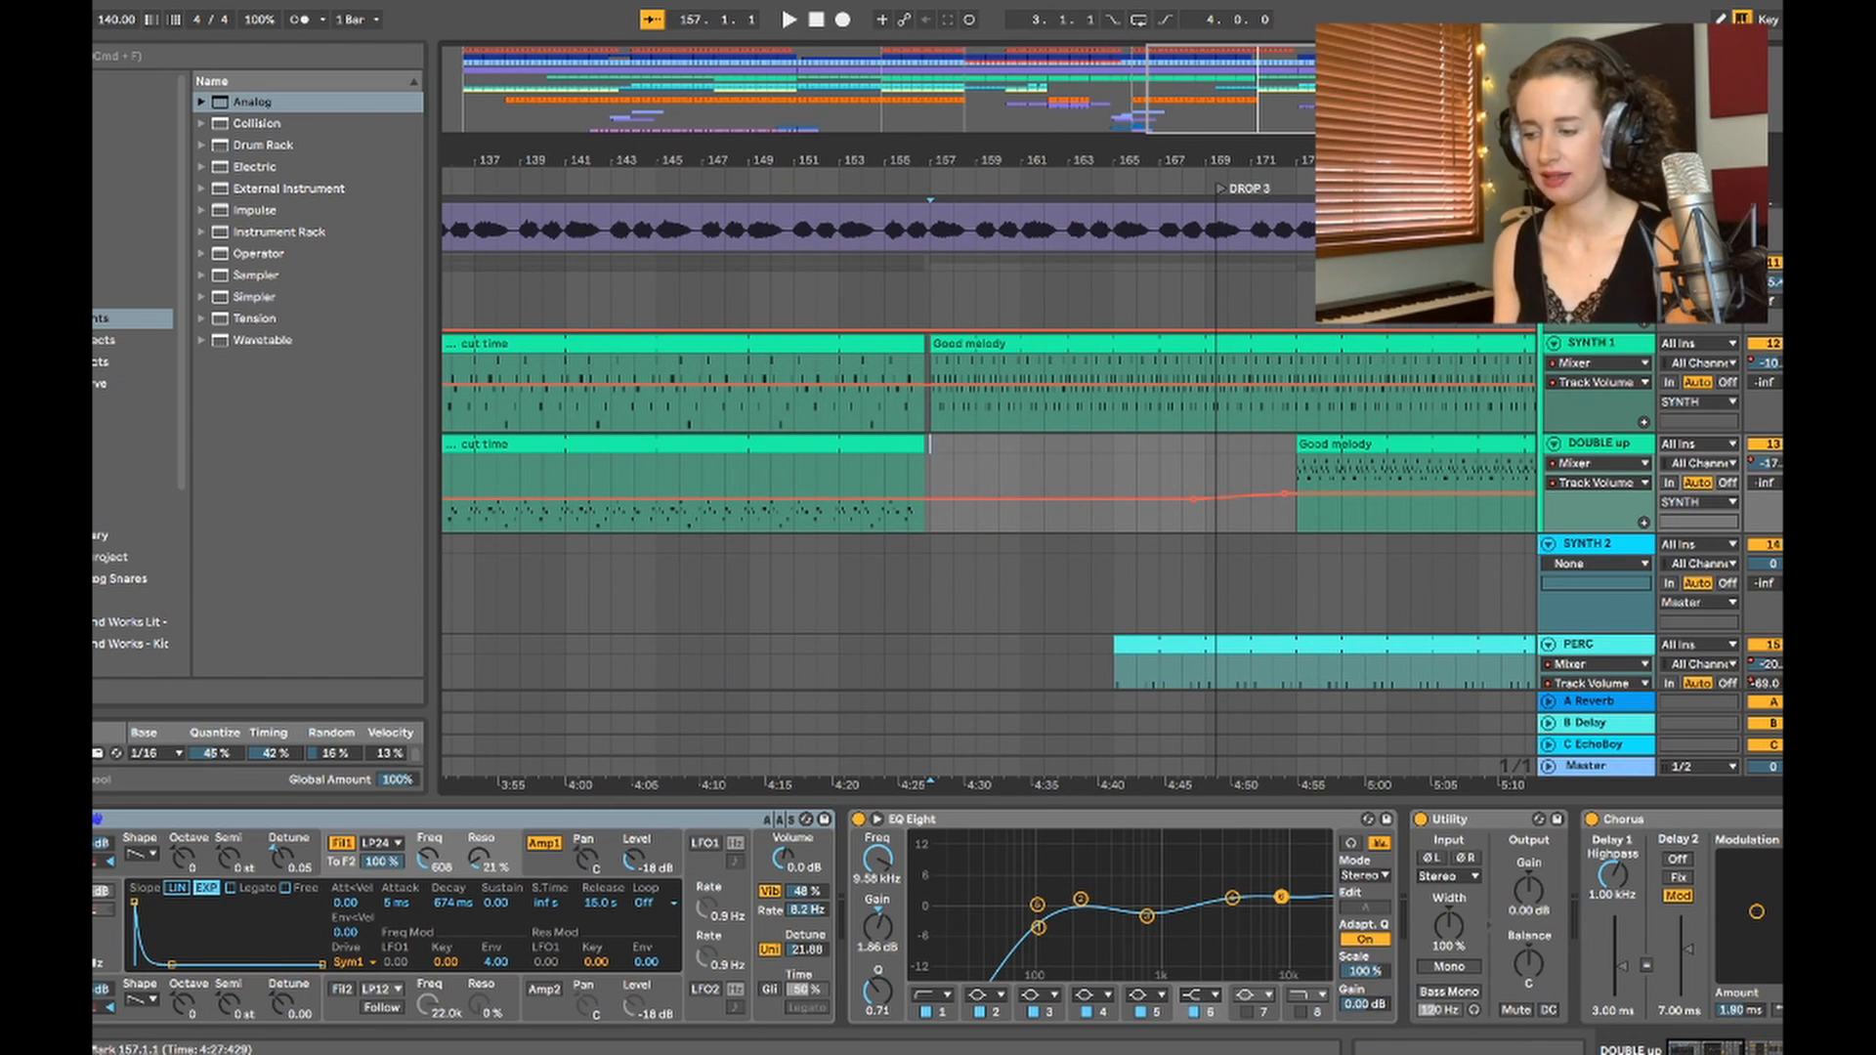
click(907, 399)
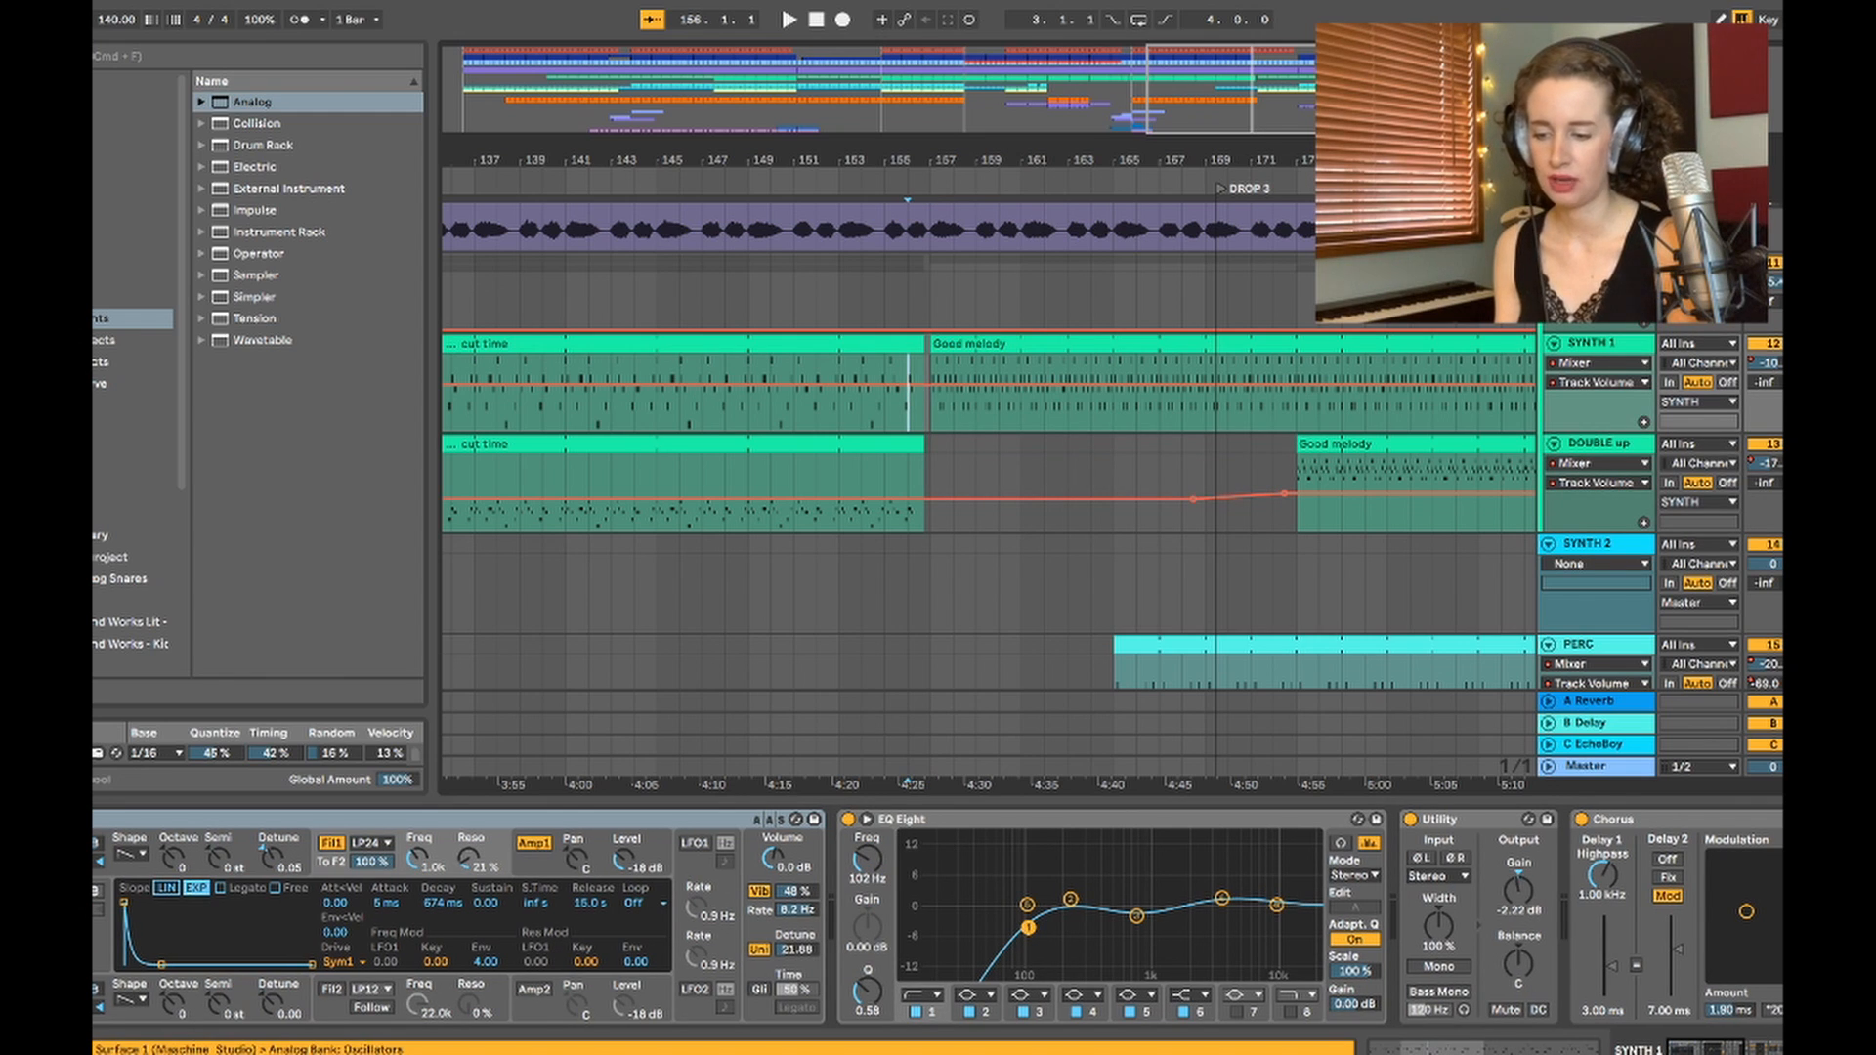
key(space)
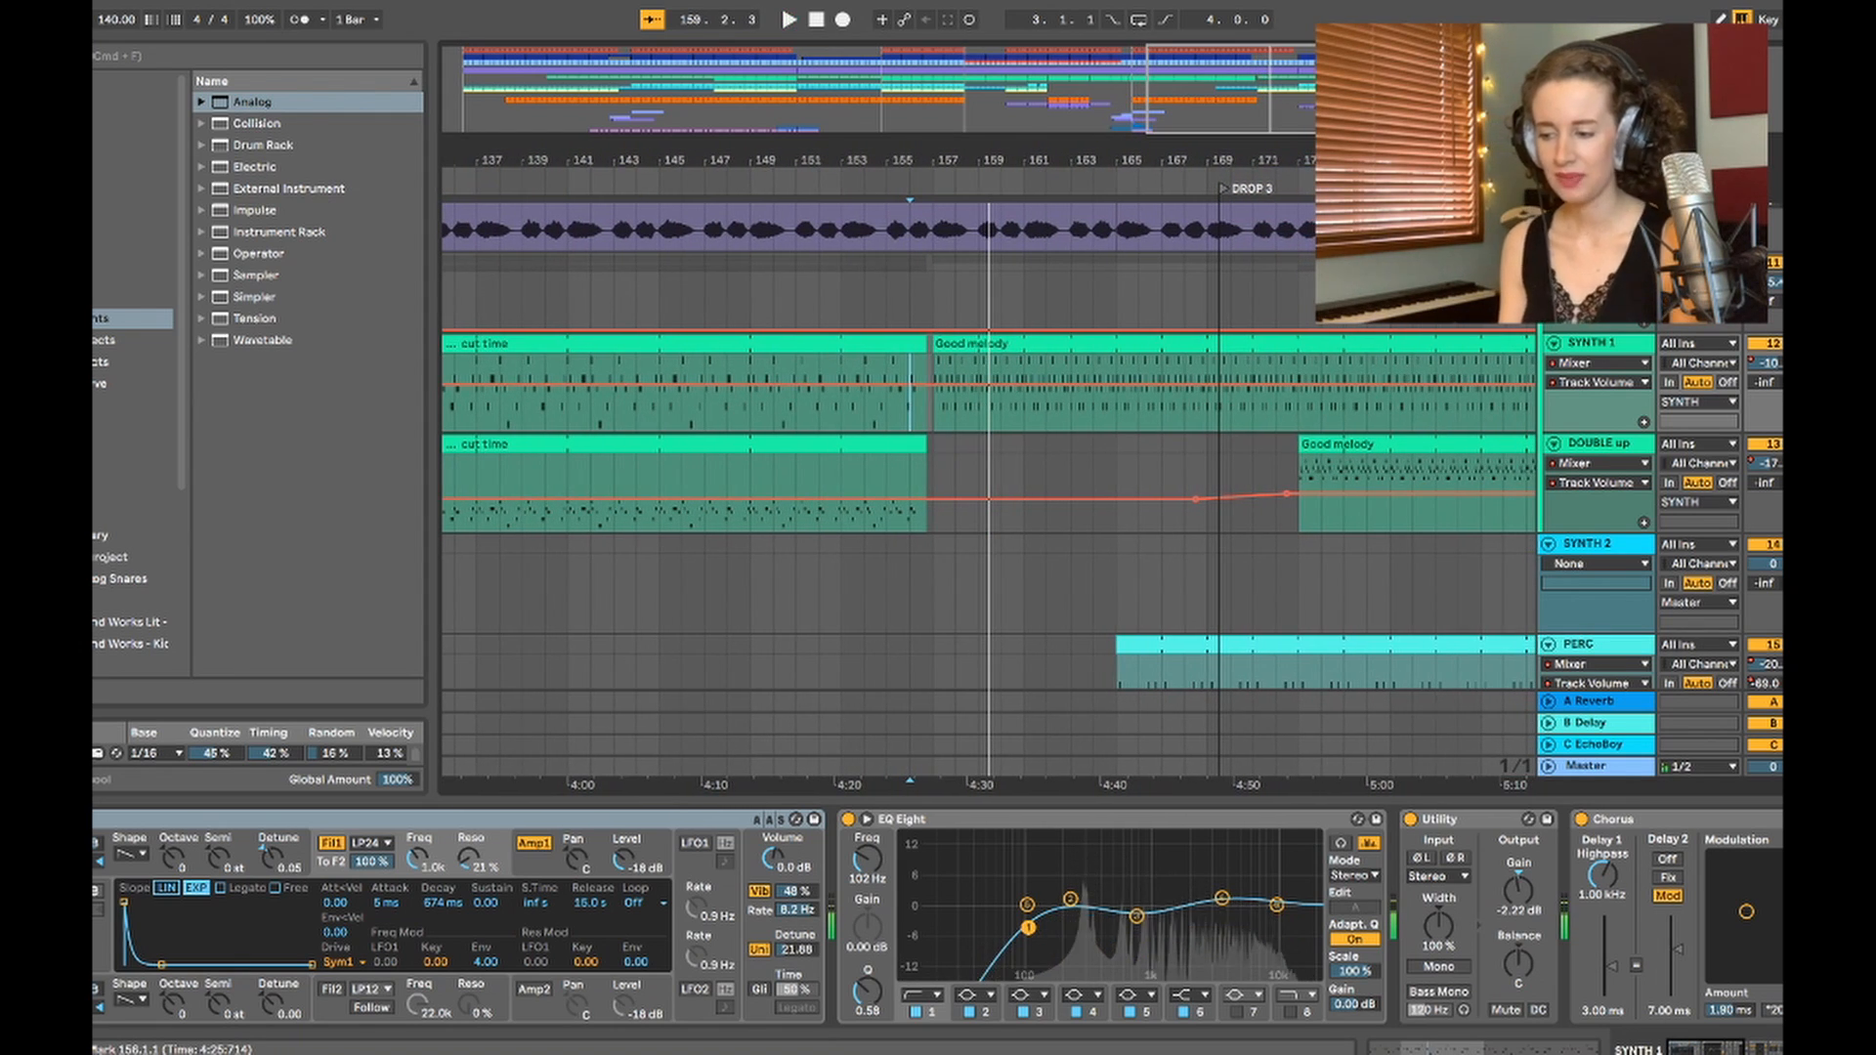
Step: Display SYNTH 1's Auto Filter Frequency automation on the Good melody clip, and inspect its sweep at bar 157
click(934, 478)
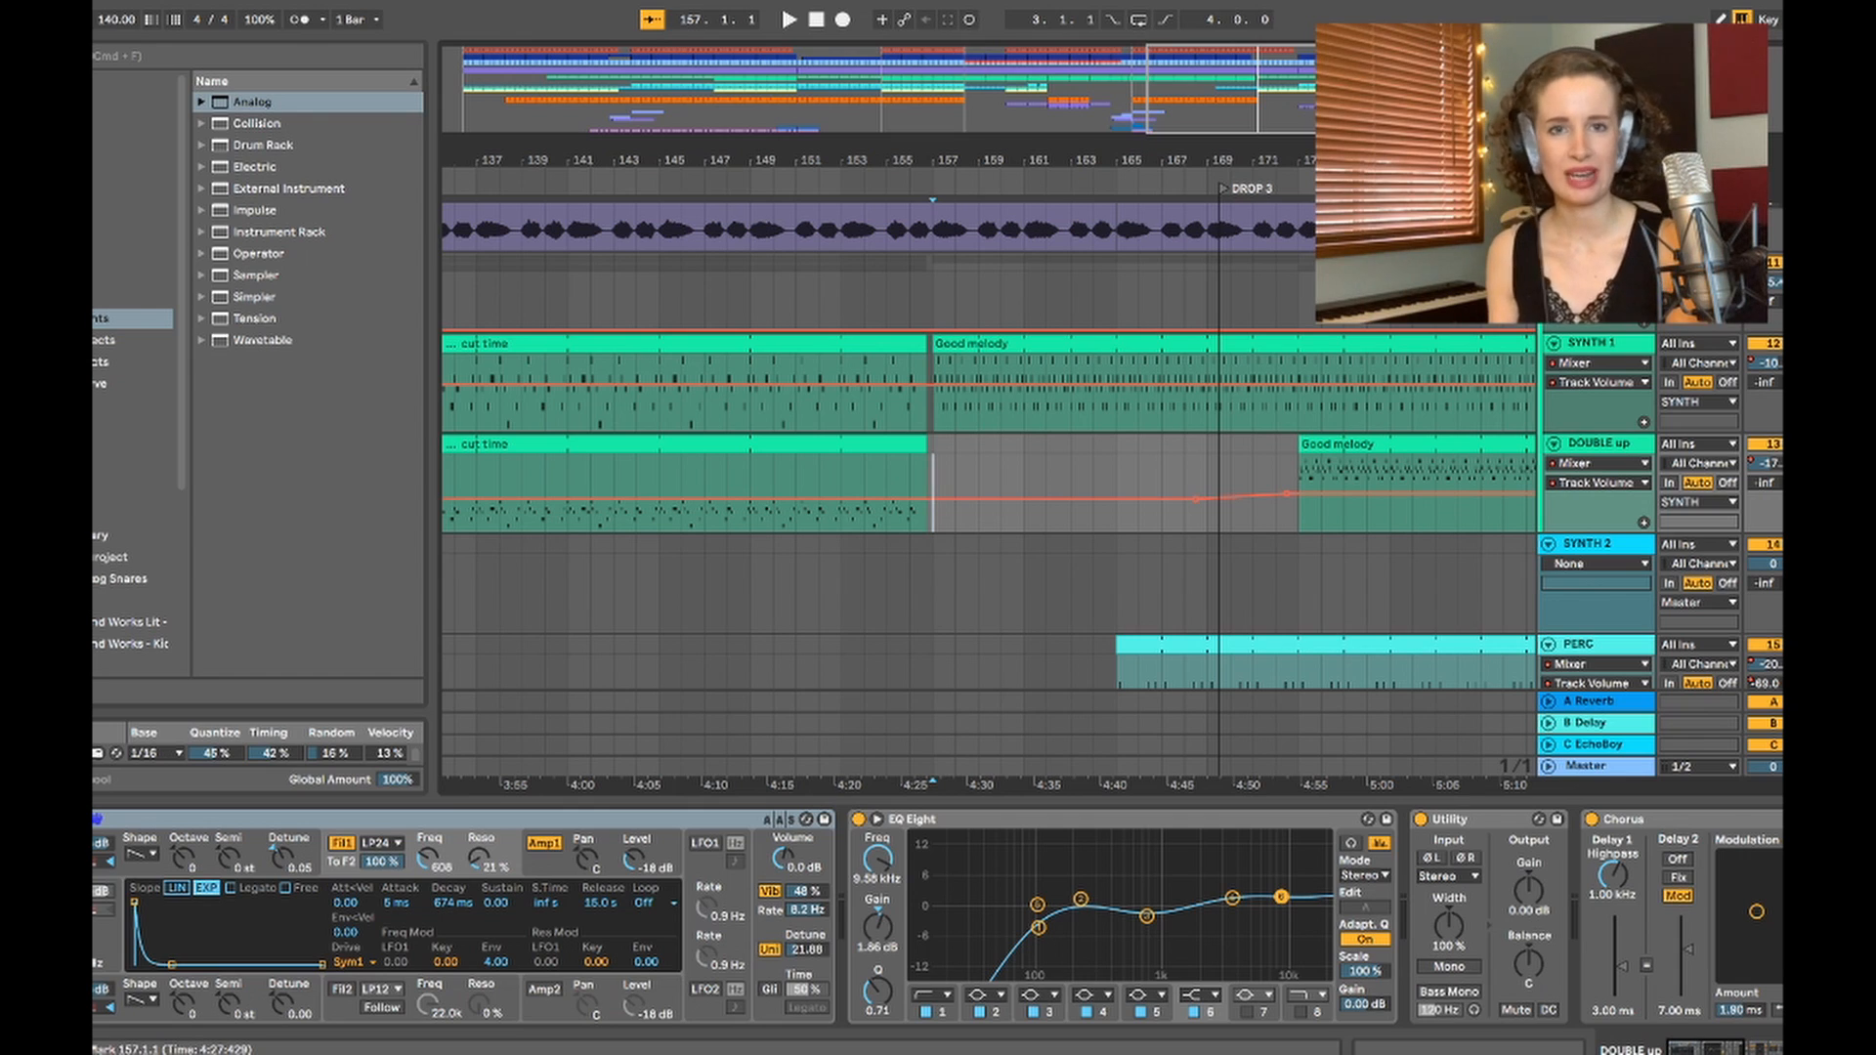
key(Up)
key(Up)
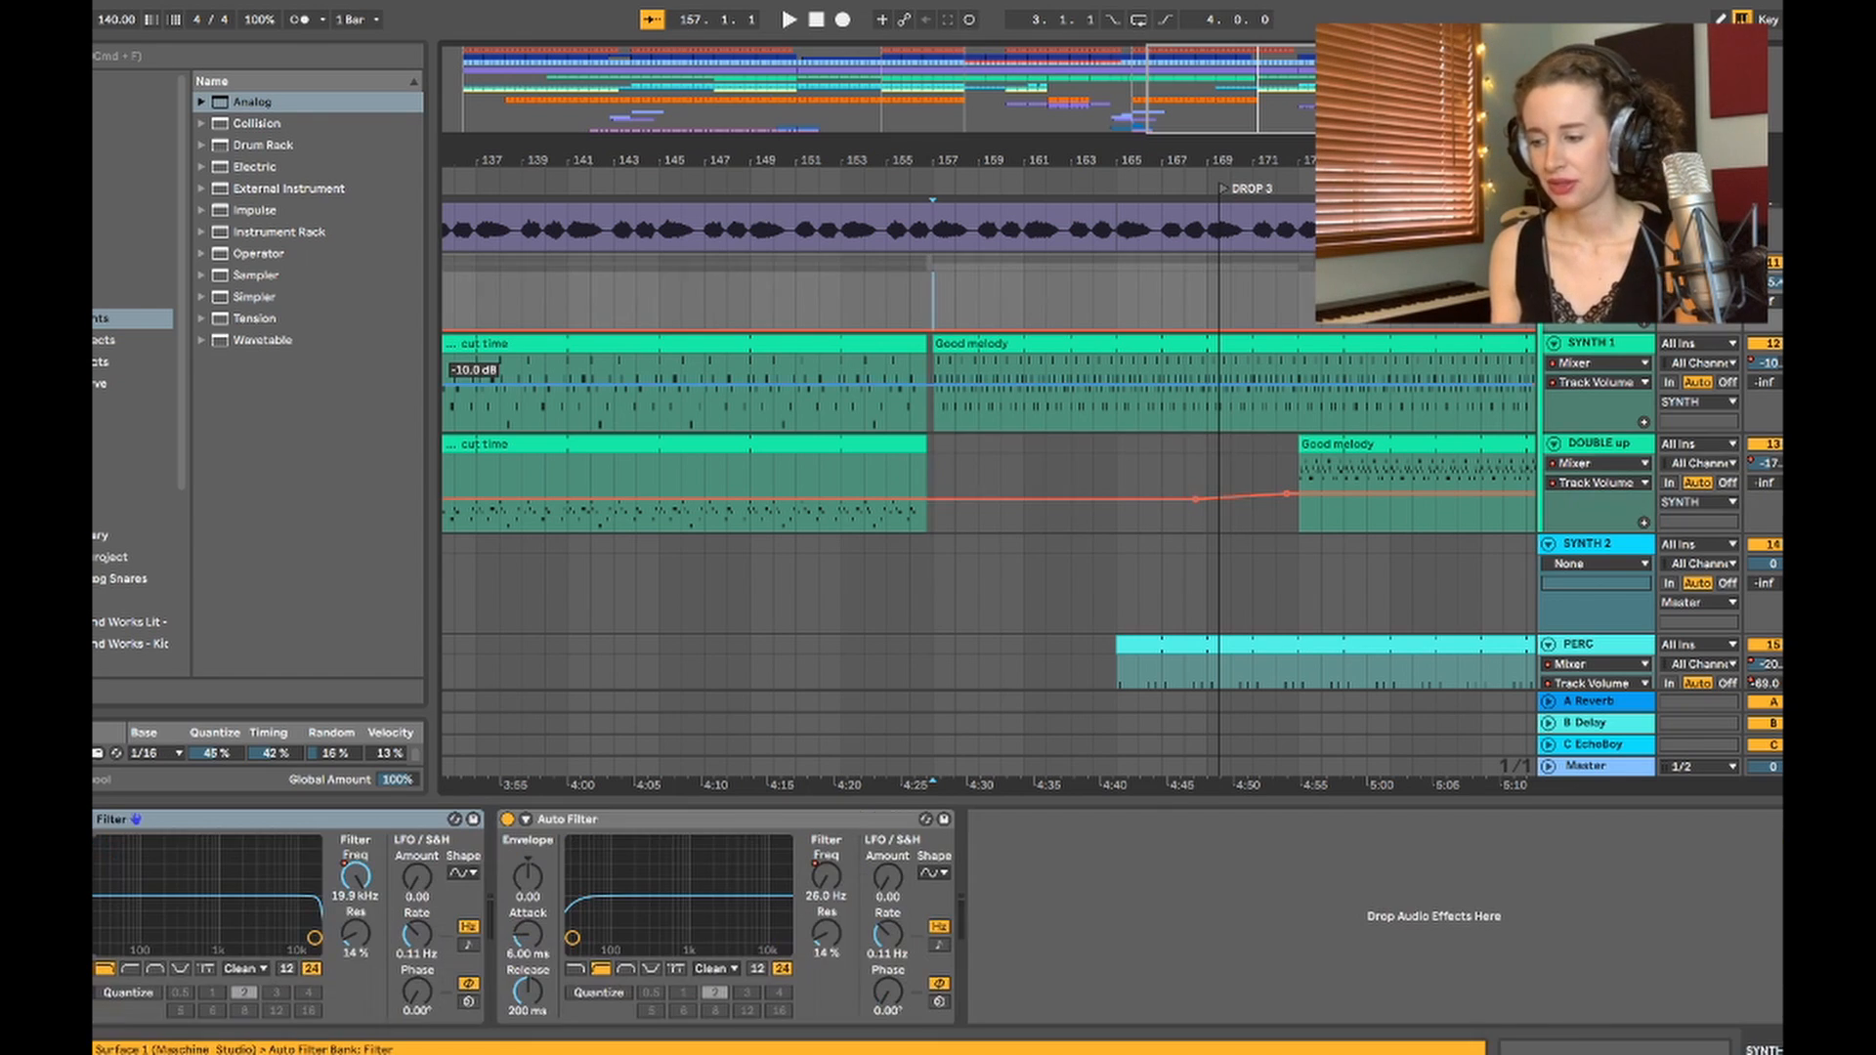
click(1065, 343)
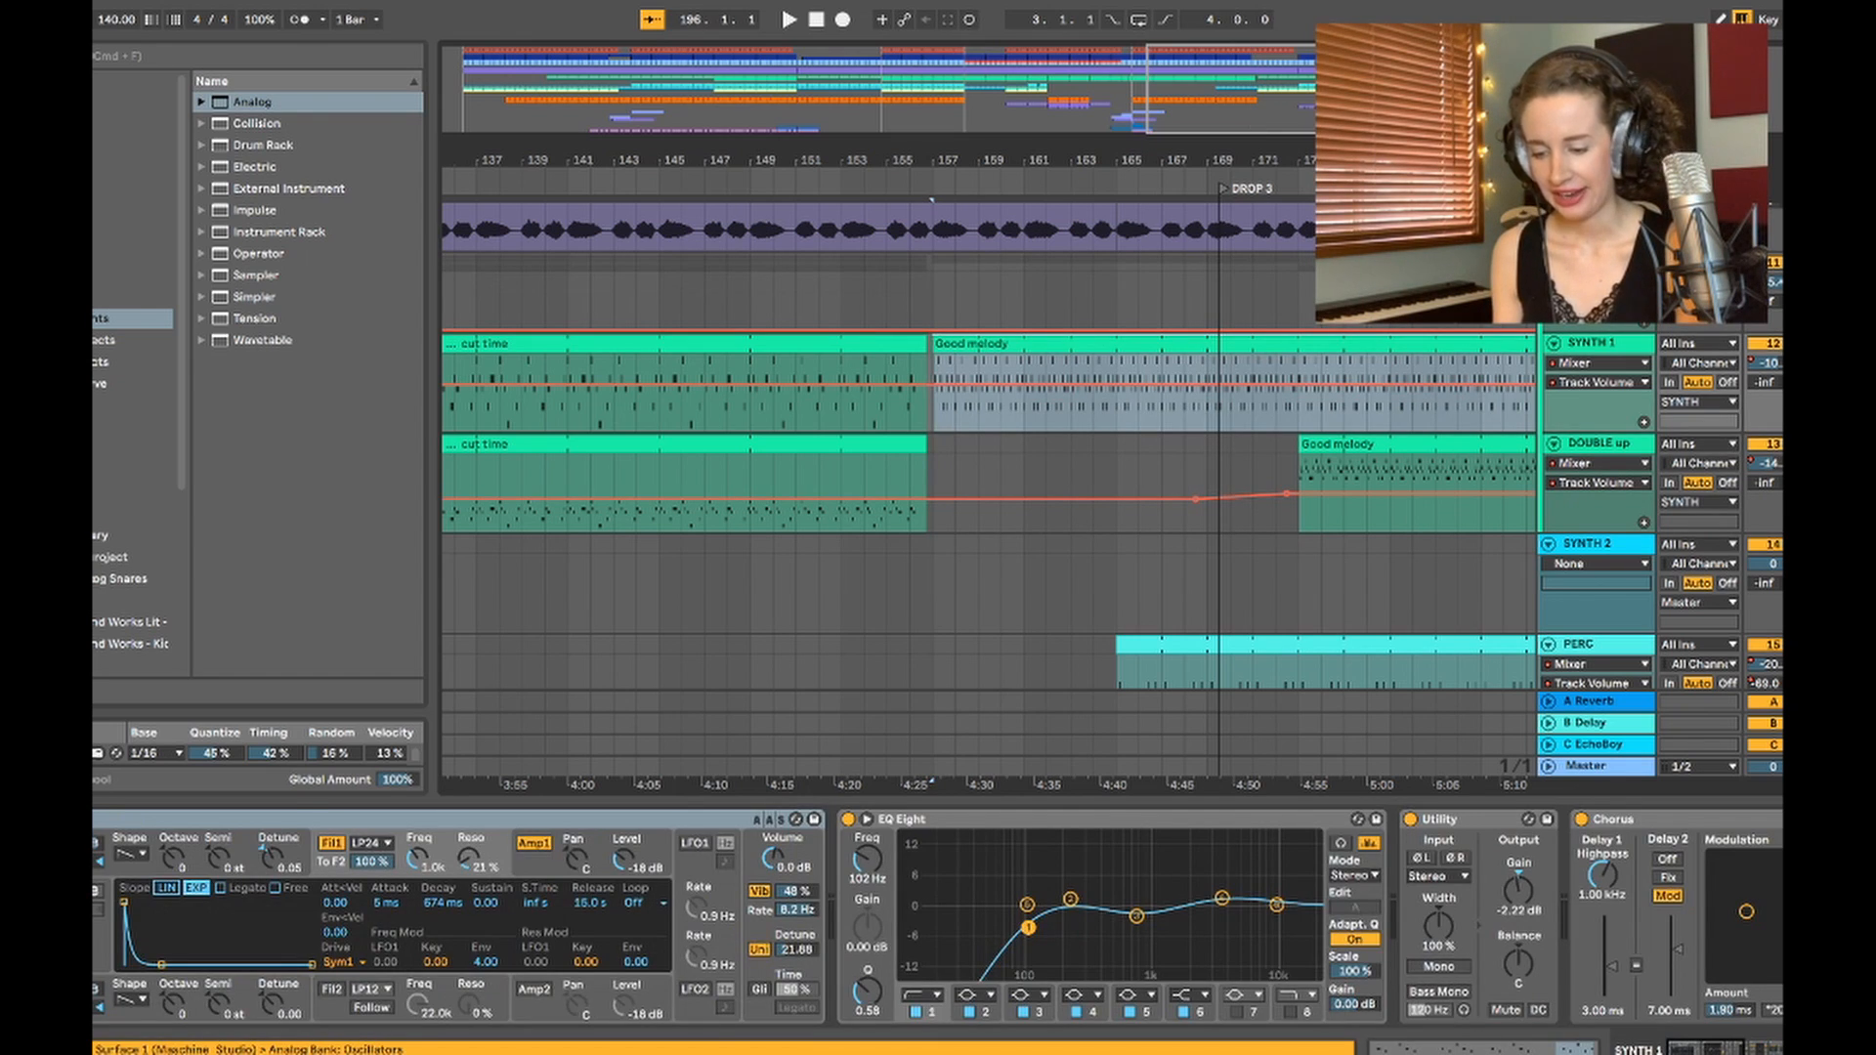
scroll(938, 919, right, 15)
scroll(938, 918, right, 15)
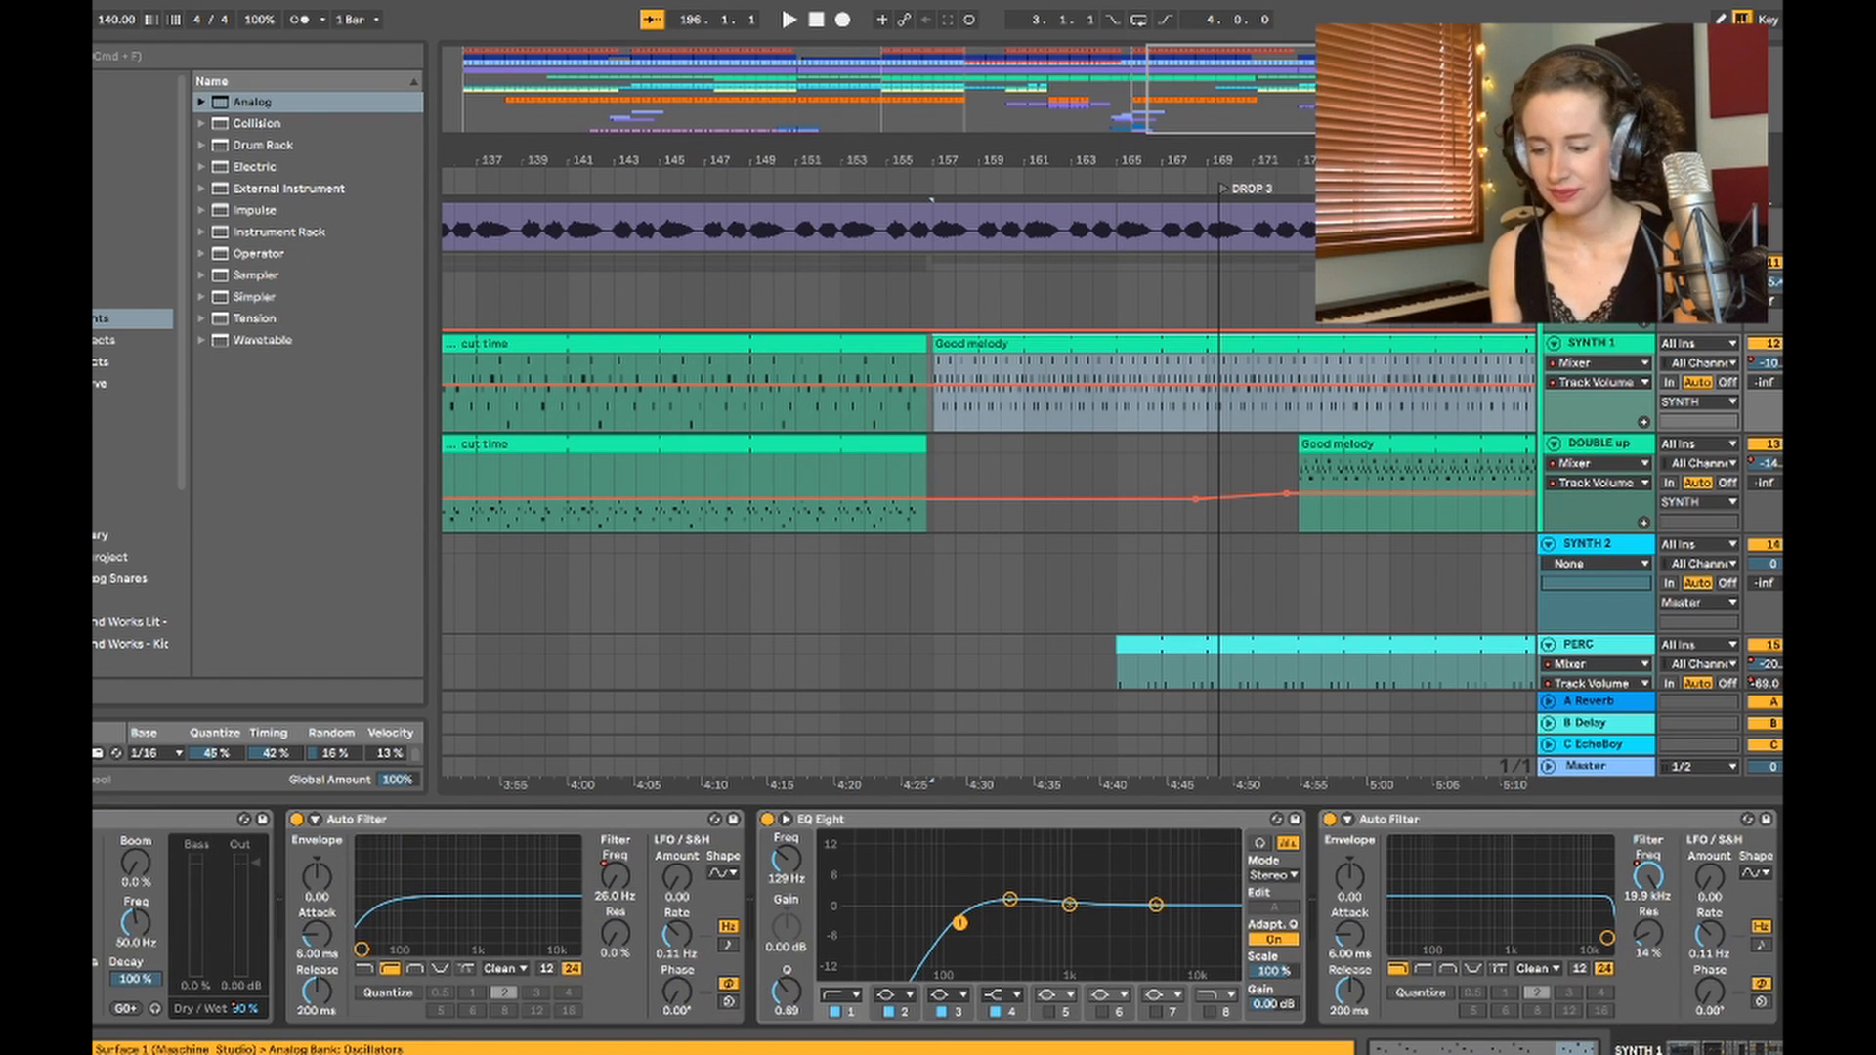
click(1648, 876)
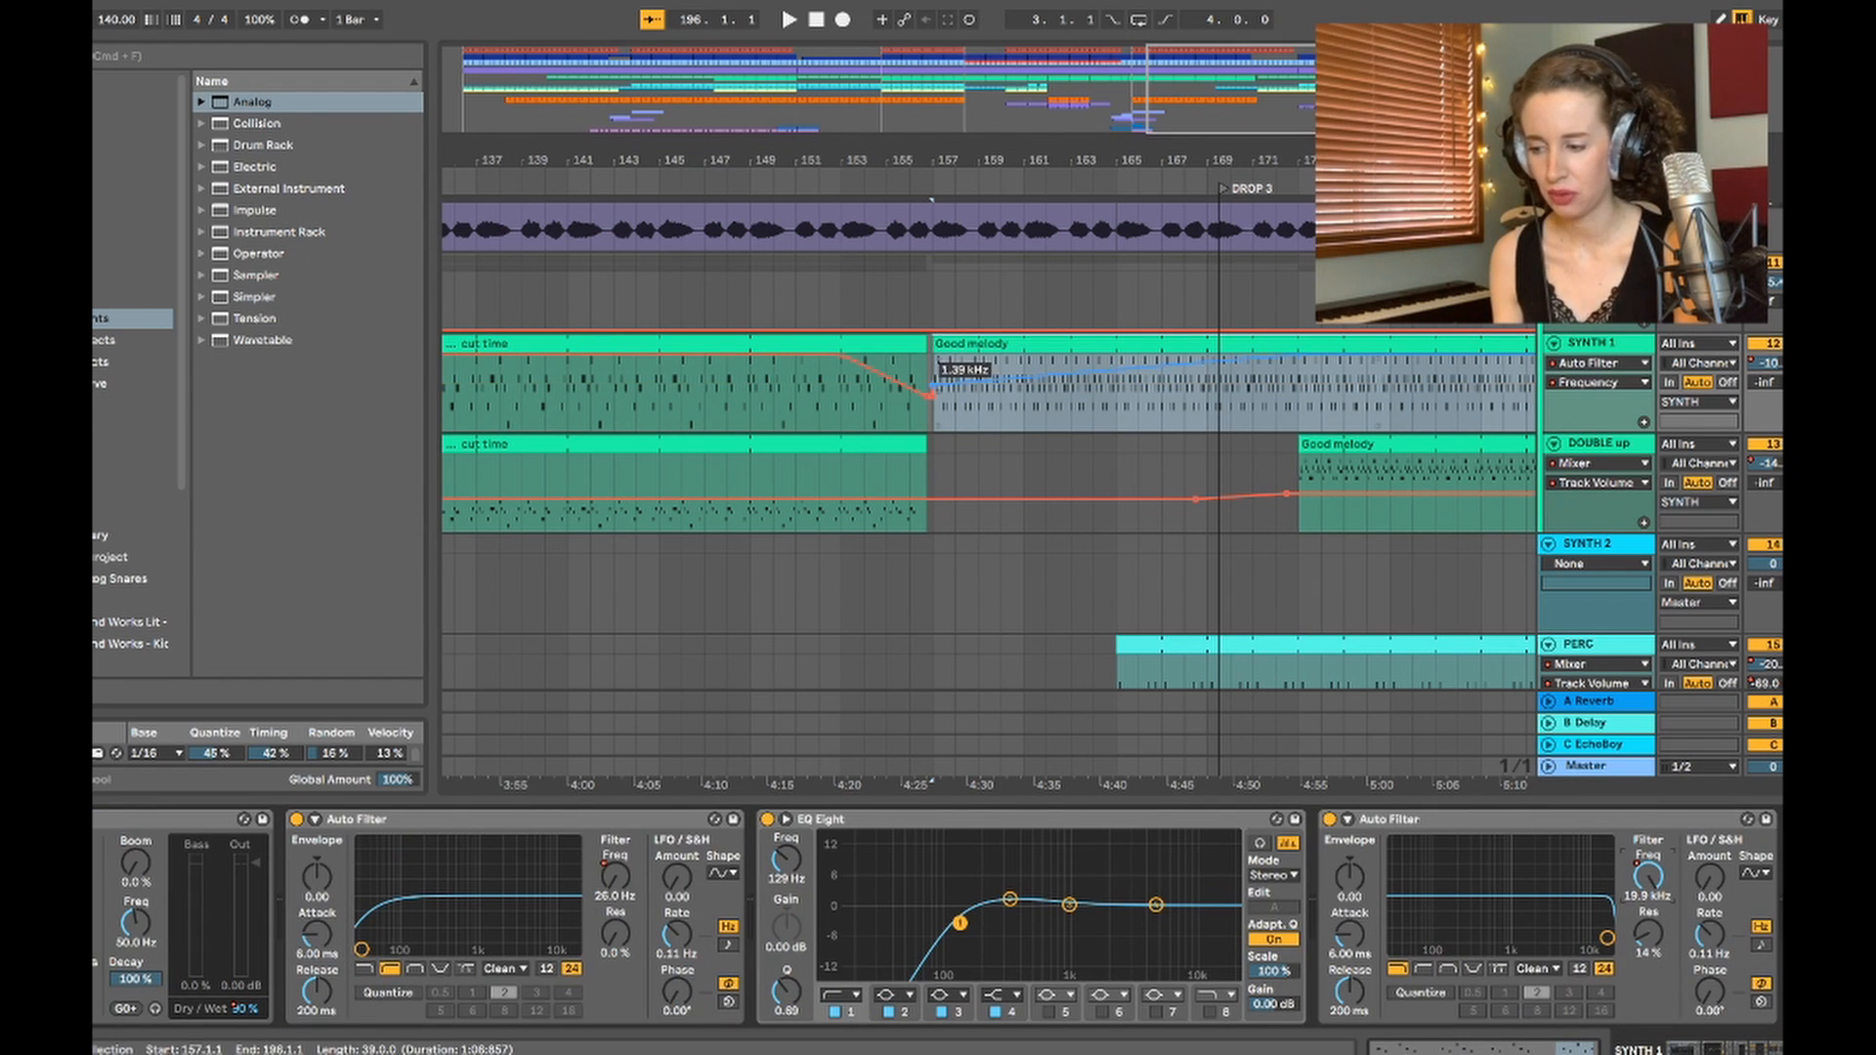
click(934, 386)
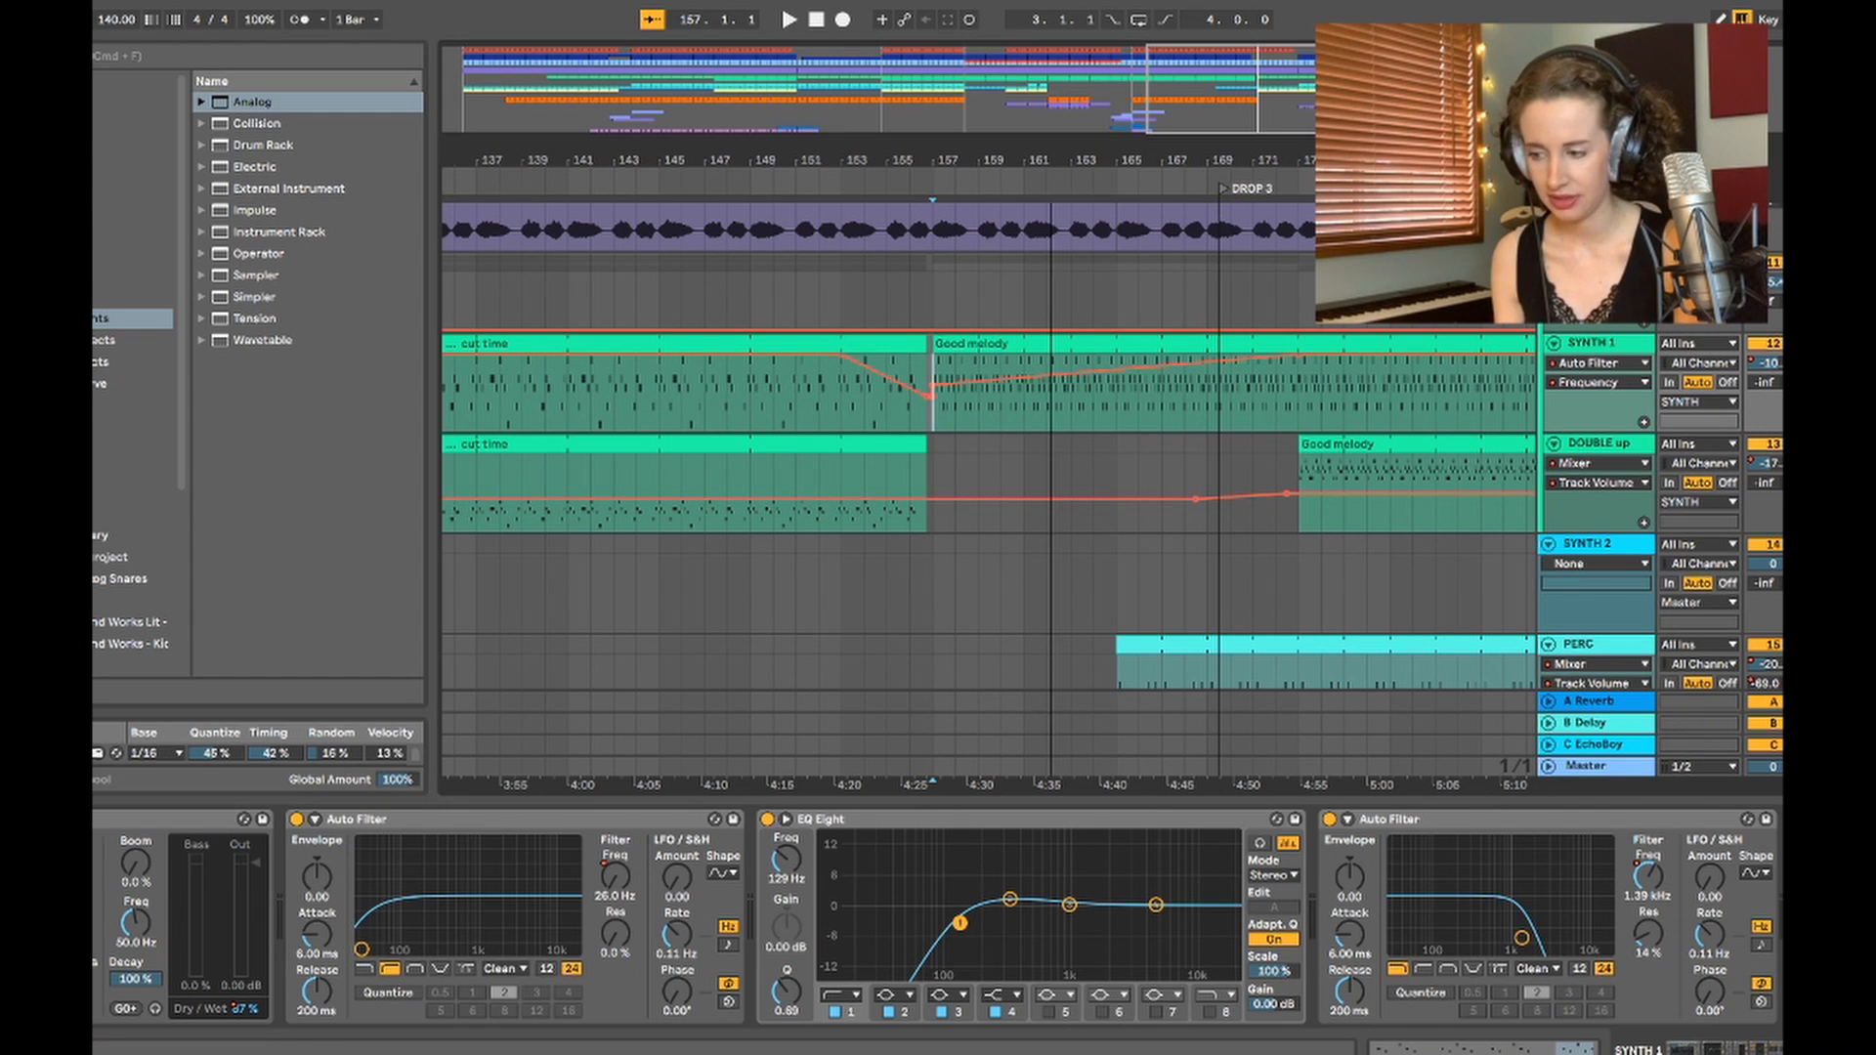
Step: View SYNTH 1's filter automation across the whole arrangement, and display its Chorus Dry/Wet automation
key(minus)
key(minus)
key(minus)
key(minus)
key(minus)
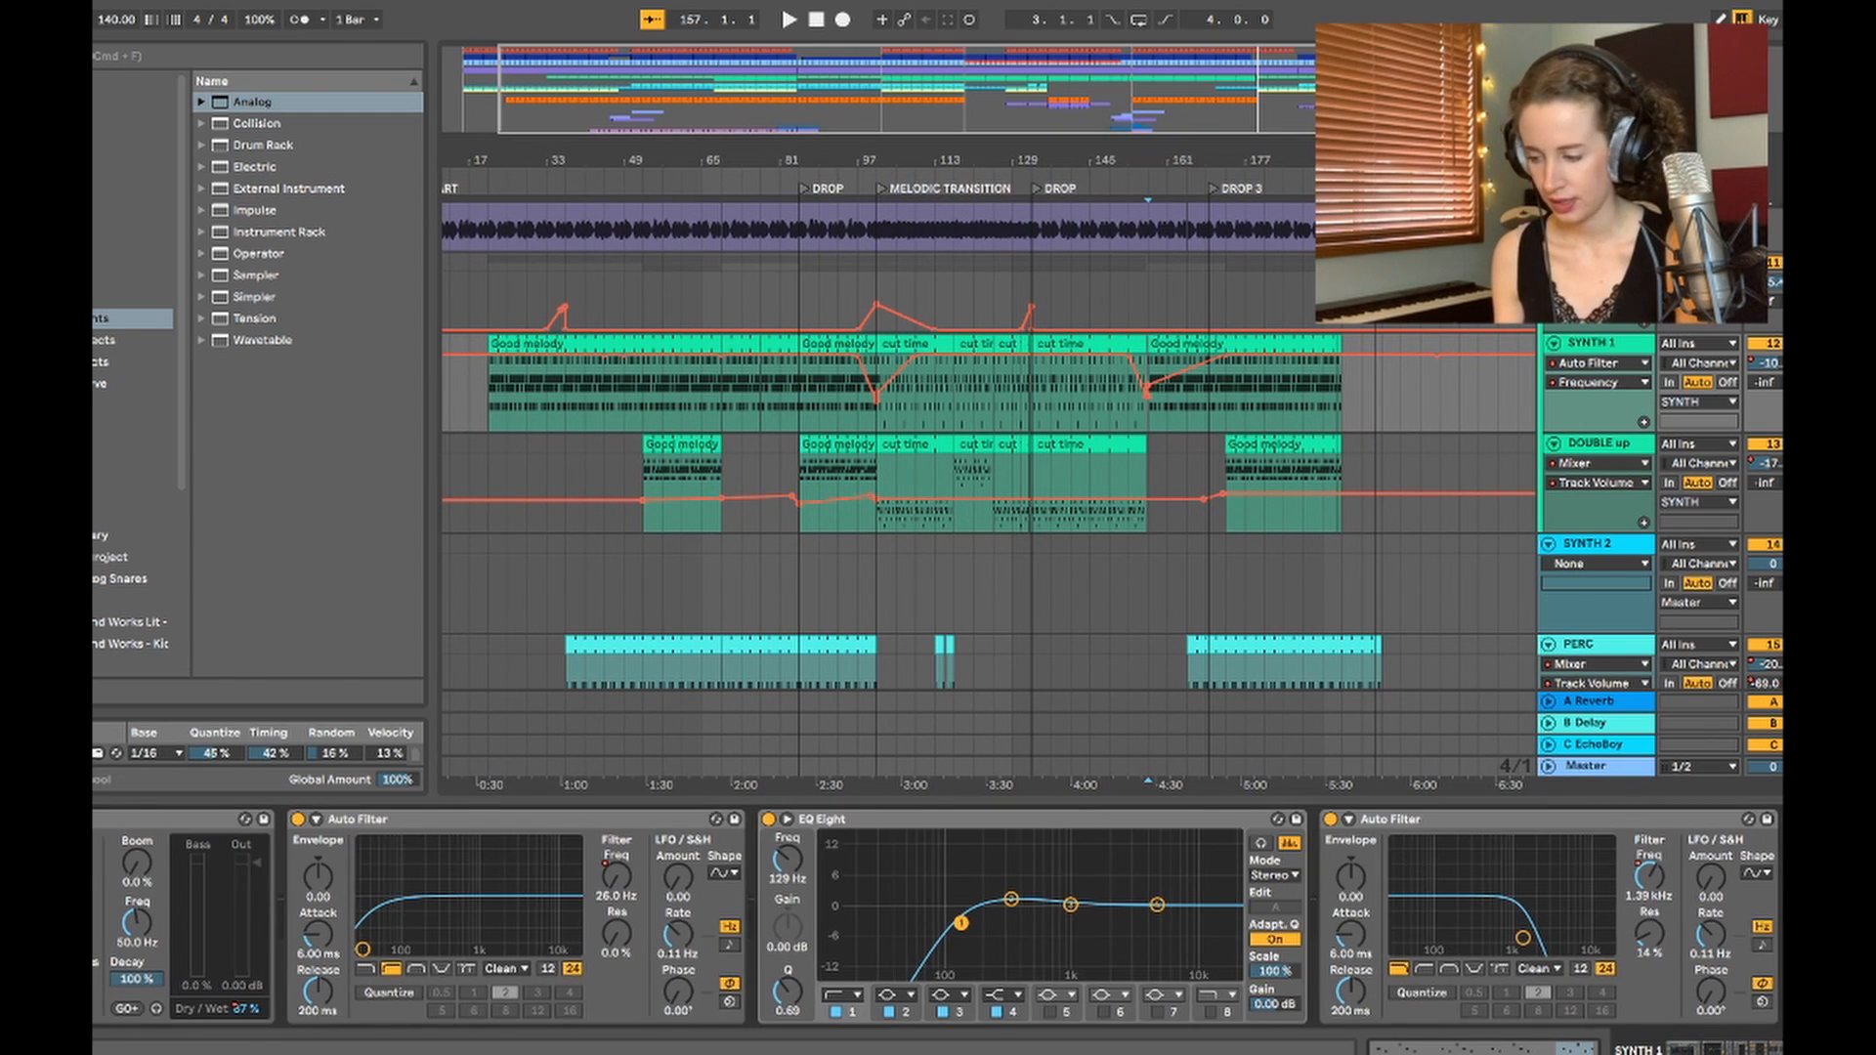
scroll(937, 918, left, 15)
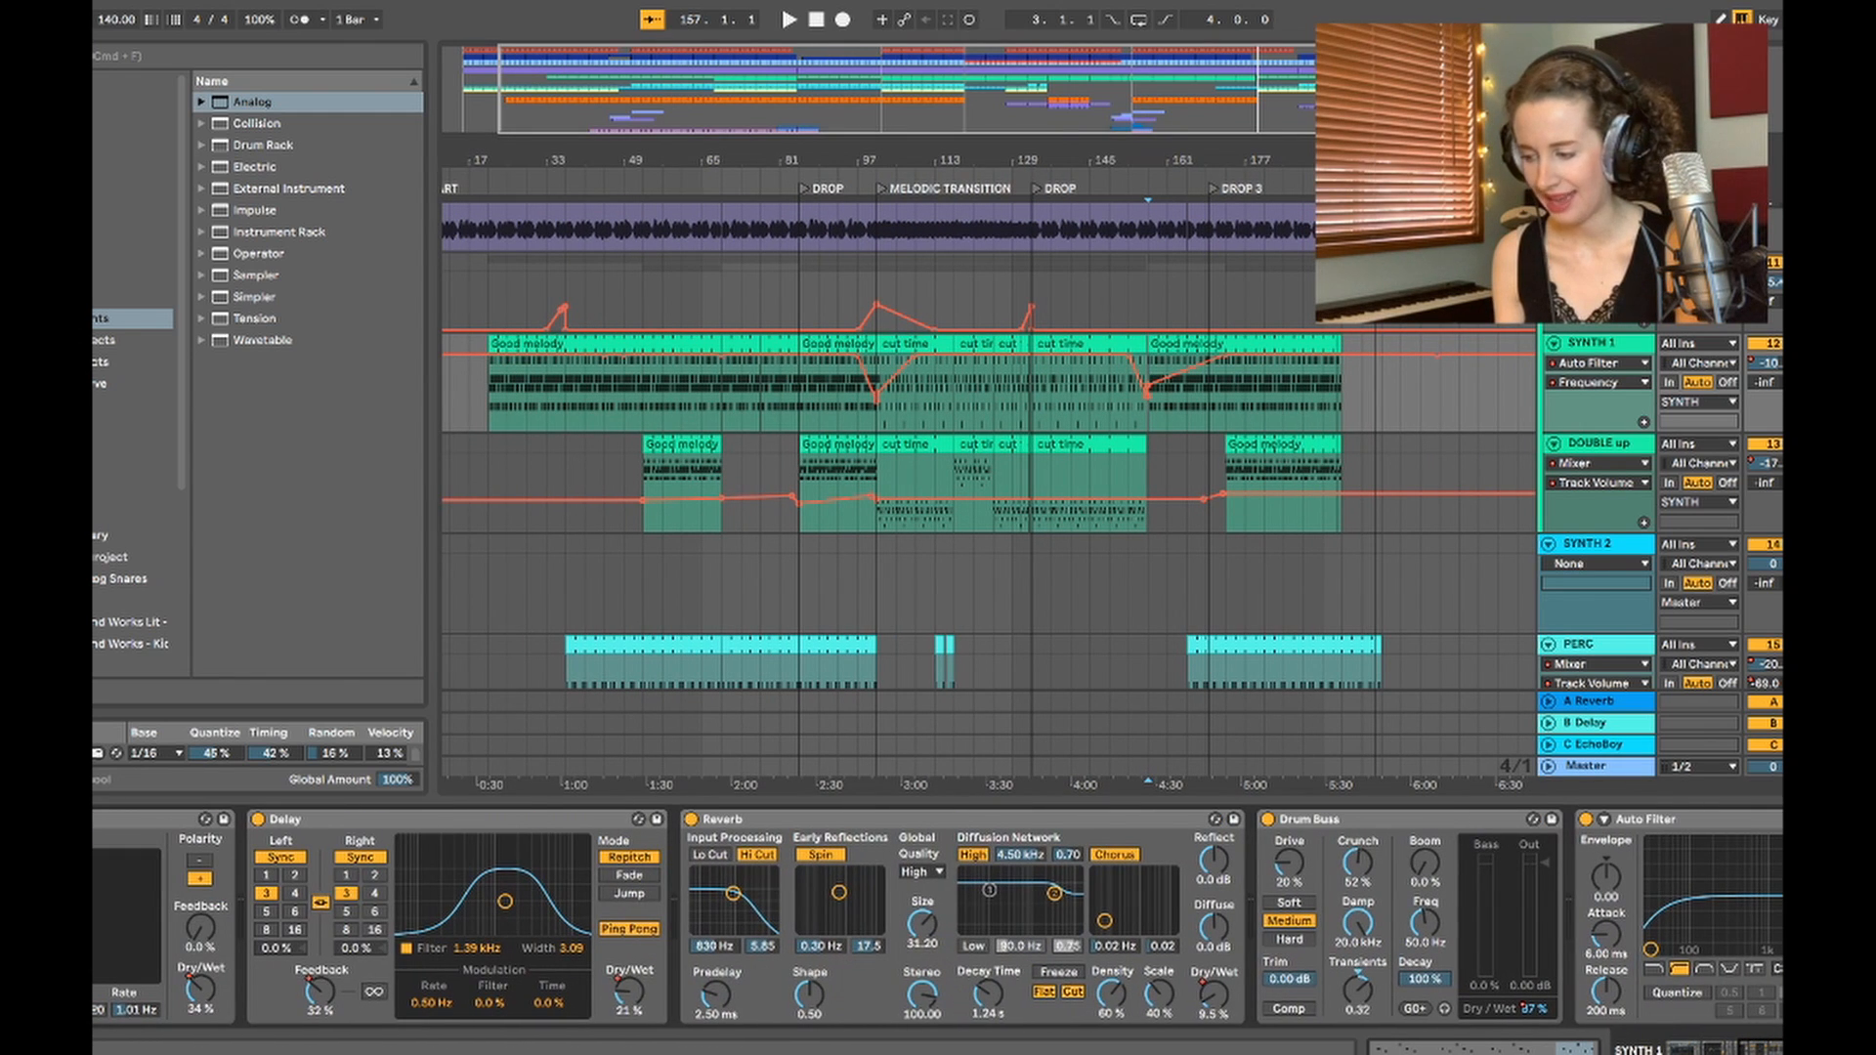
scroll(938, 918, left, 15)
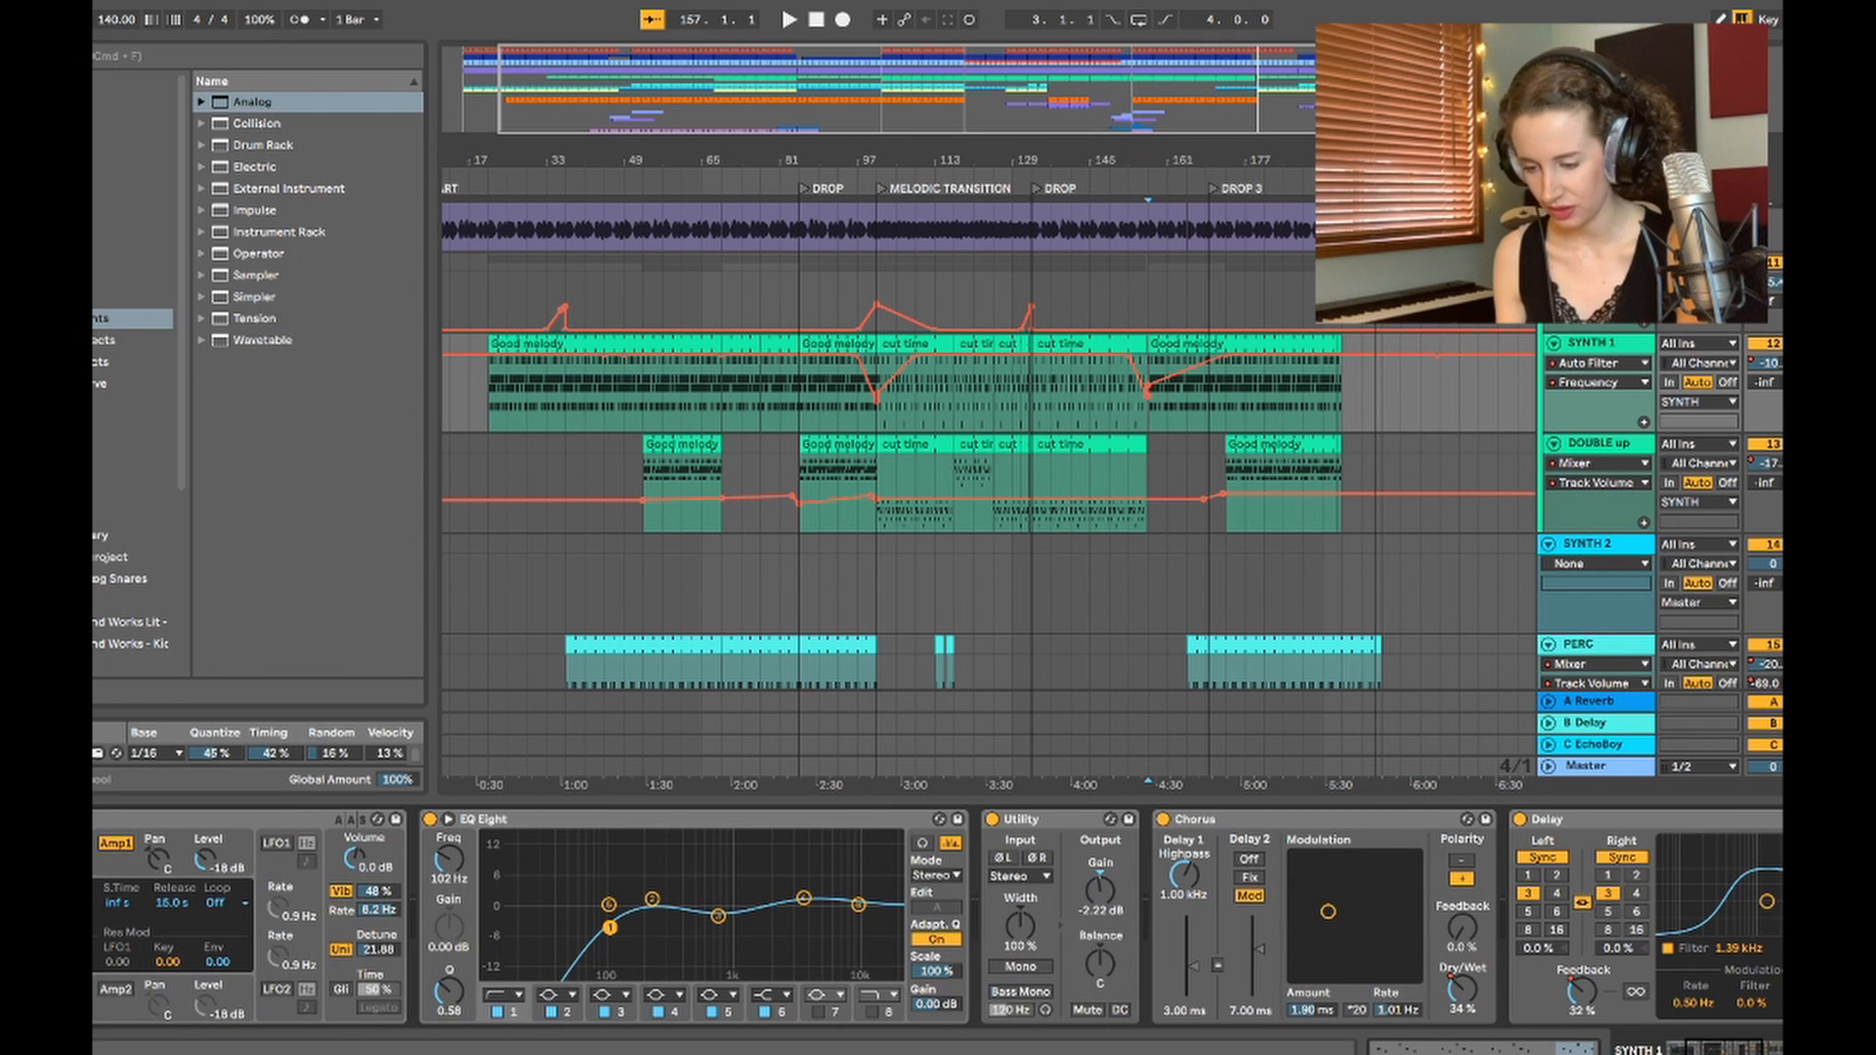
click(1462, 989)
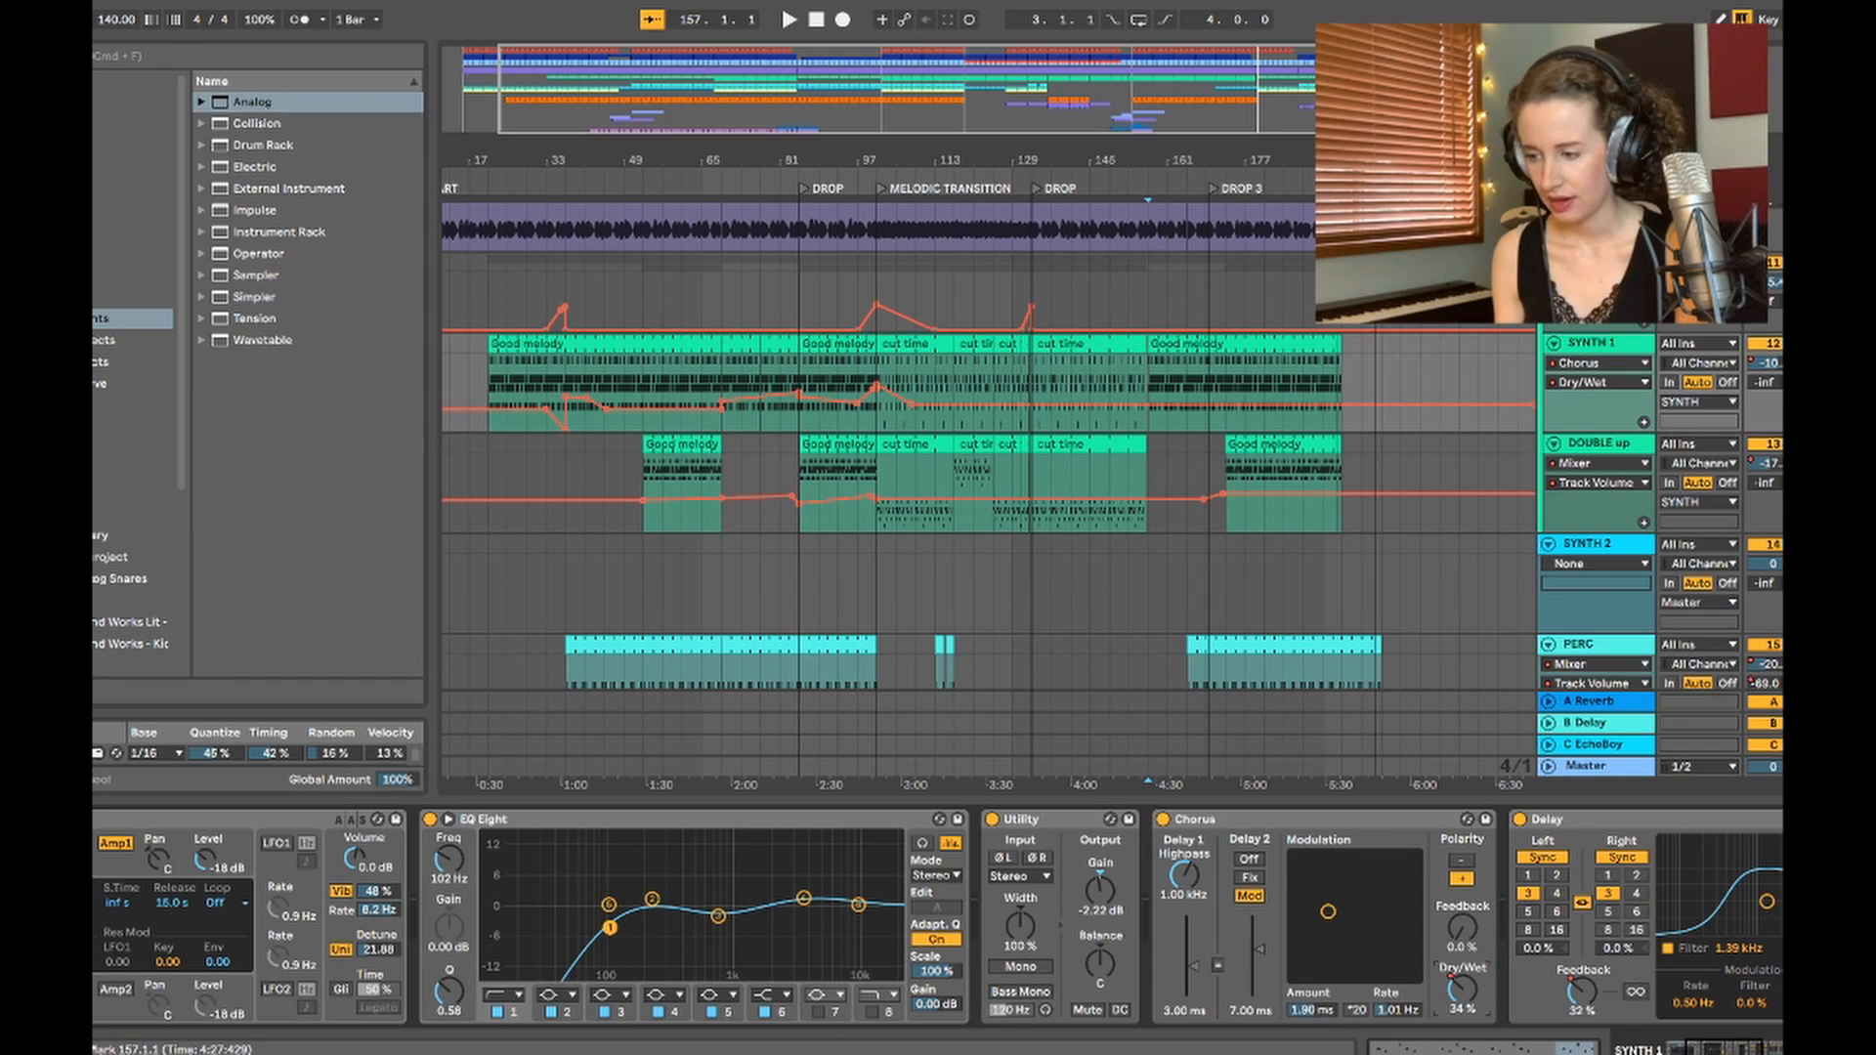
Step: Inspect SYNTH 1's Chorus Dry/Wet automation around the melodic transition at bar 101, and play the passage from bar 100
click(857, 377)
drag(847, 160, 847, 269)
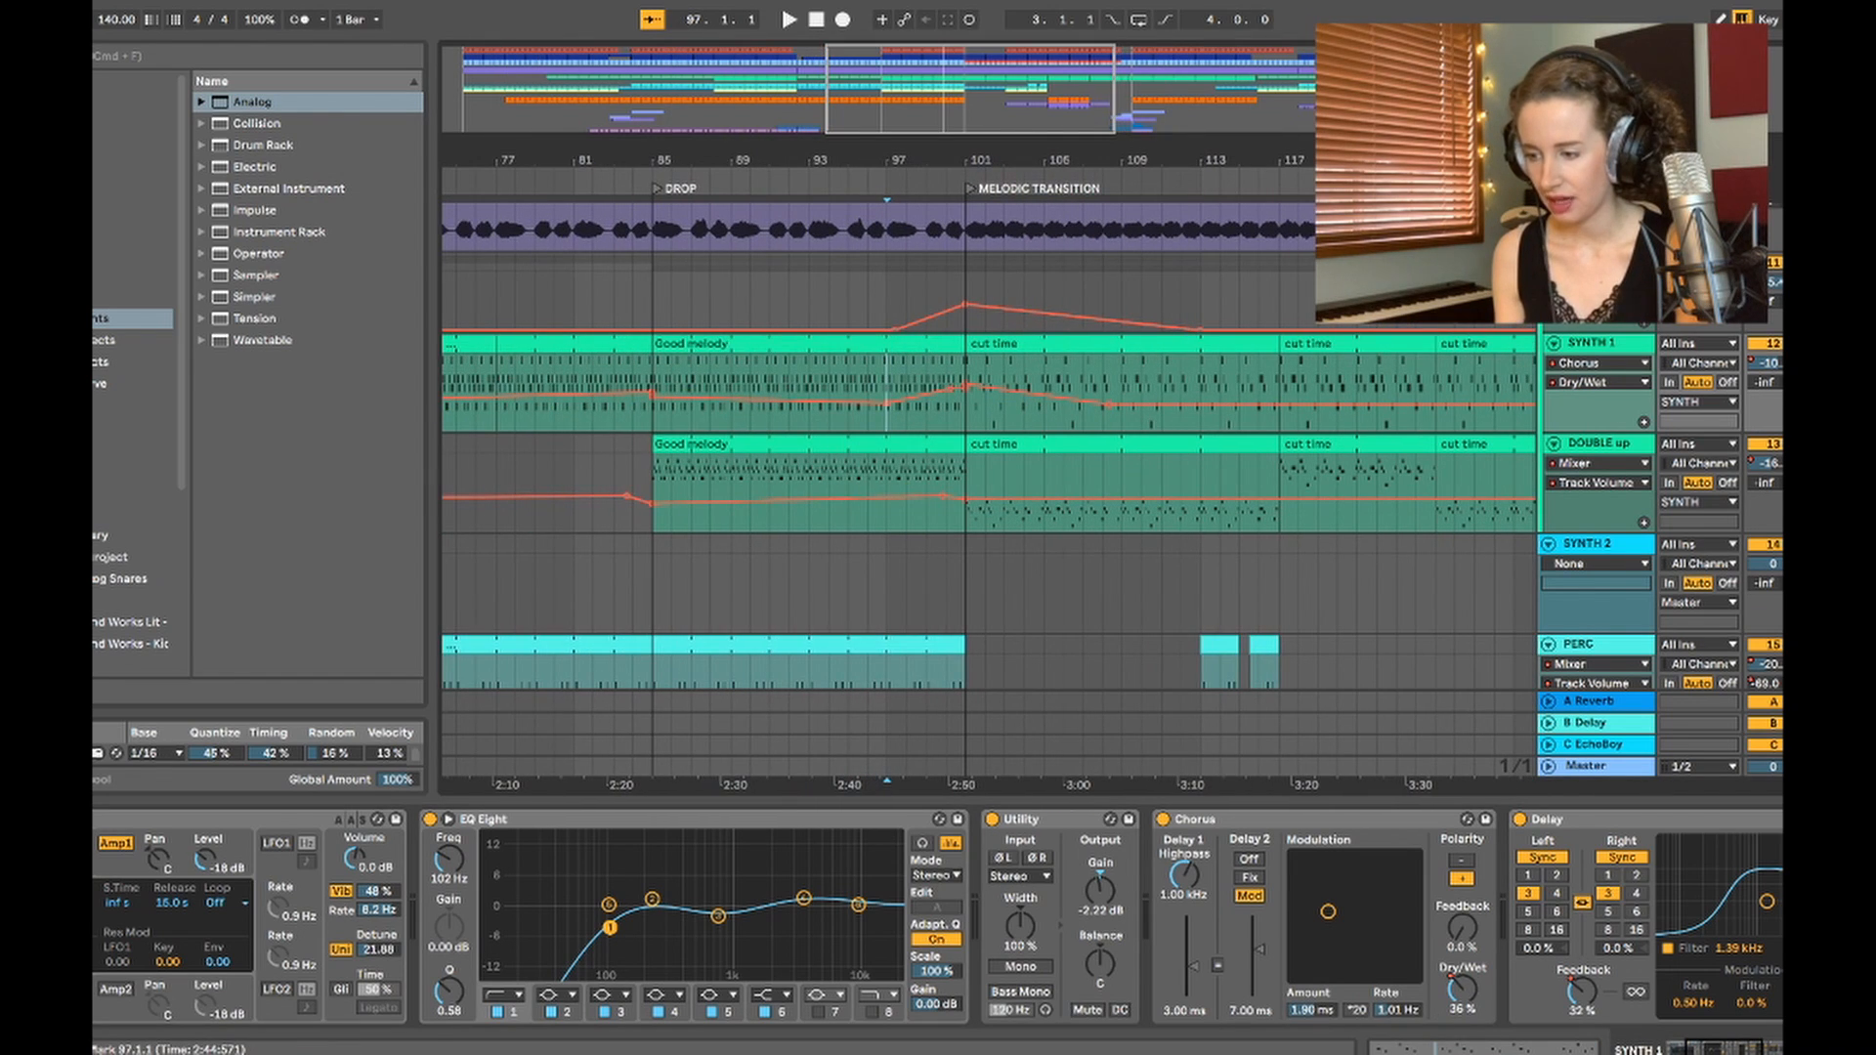
click(966, 405)
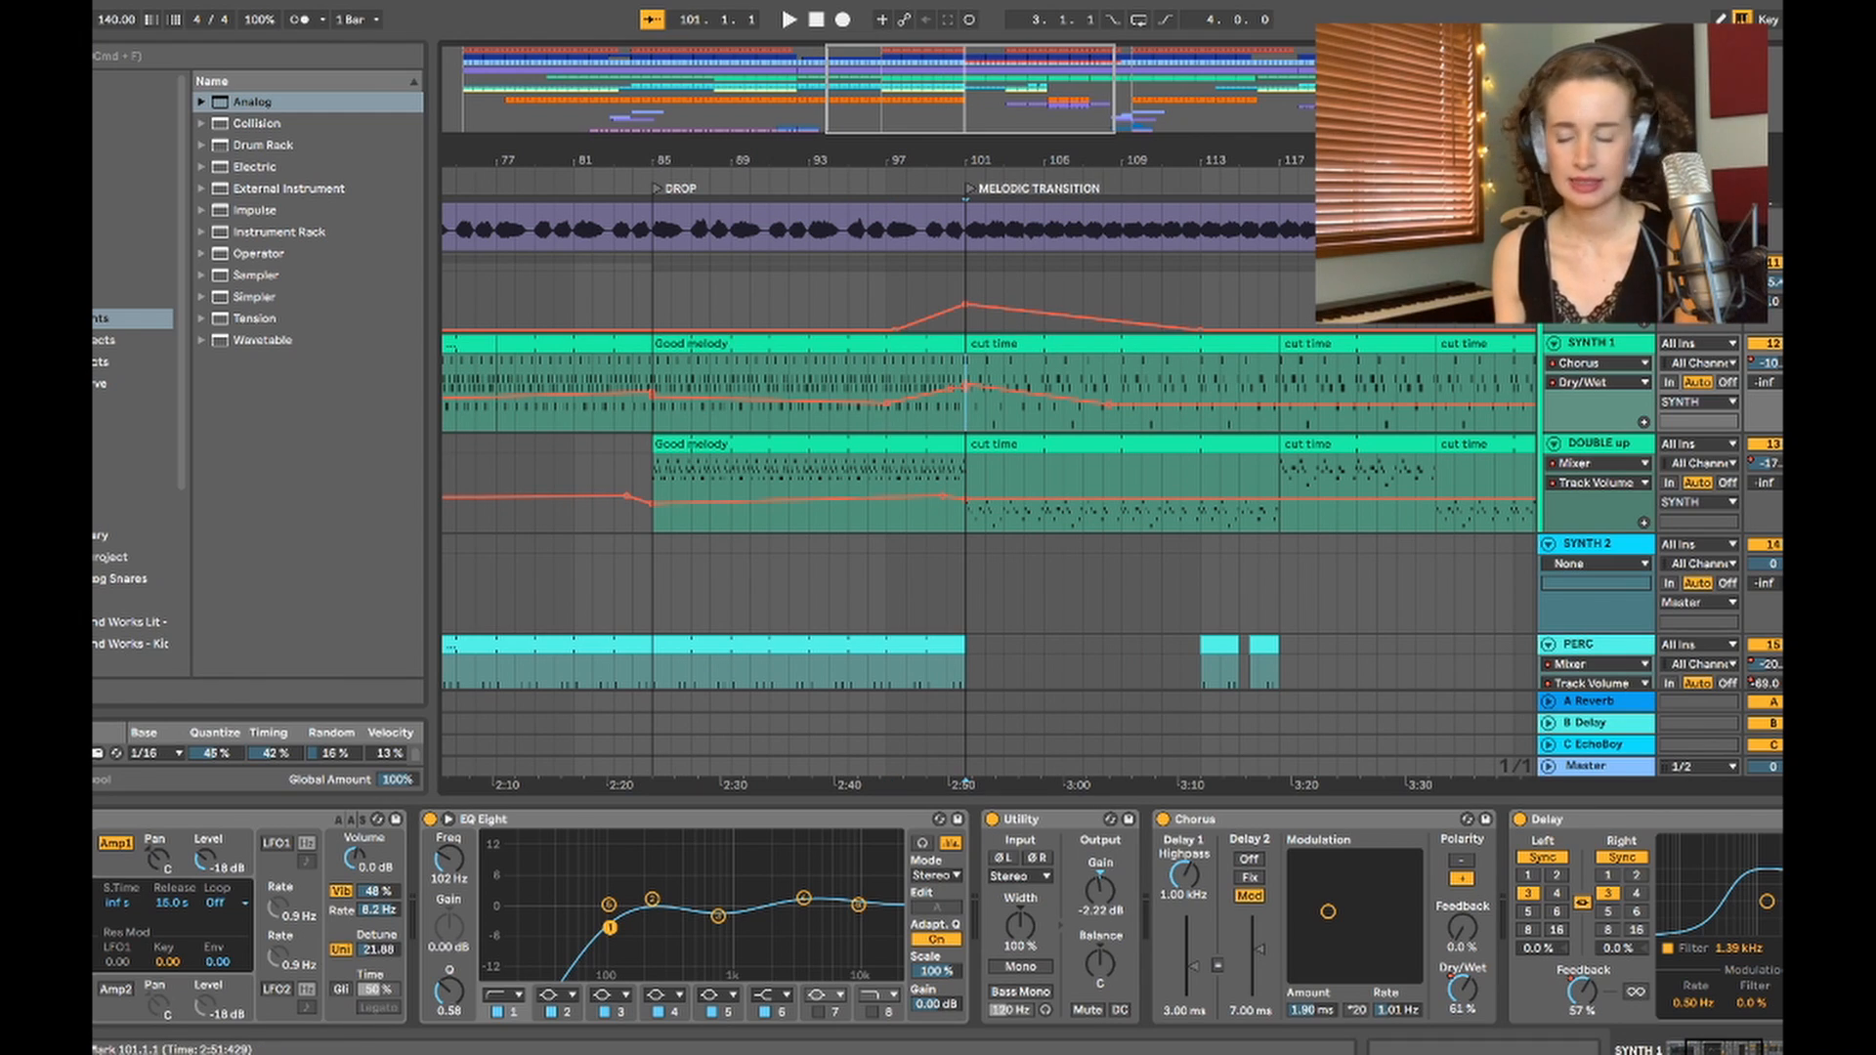
click(946, 408)
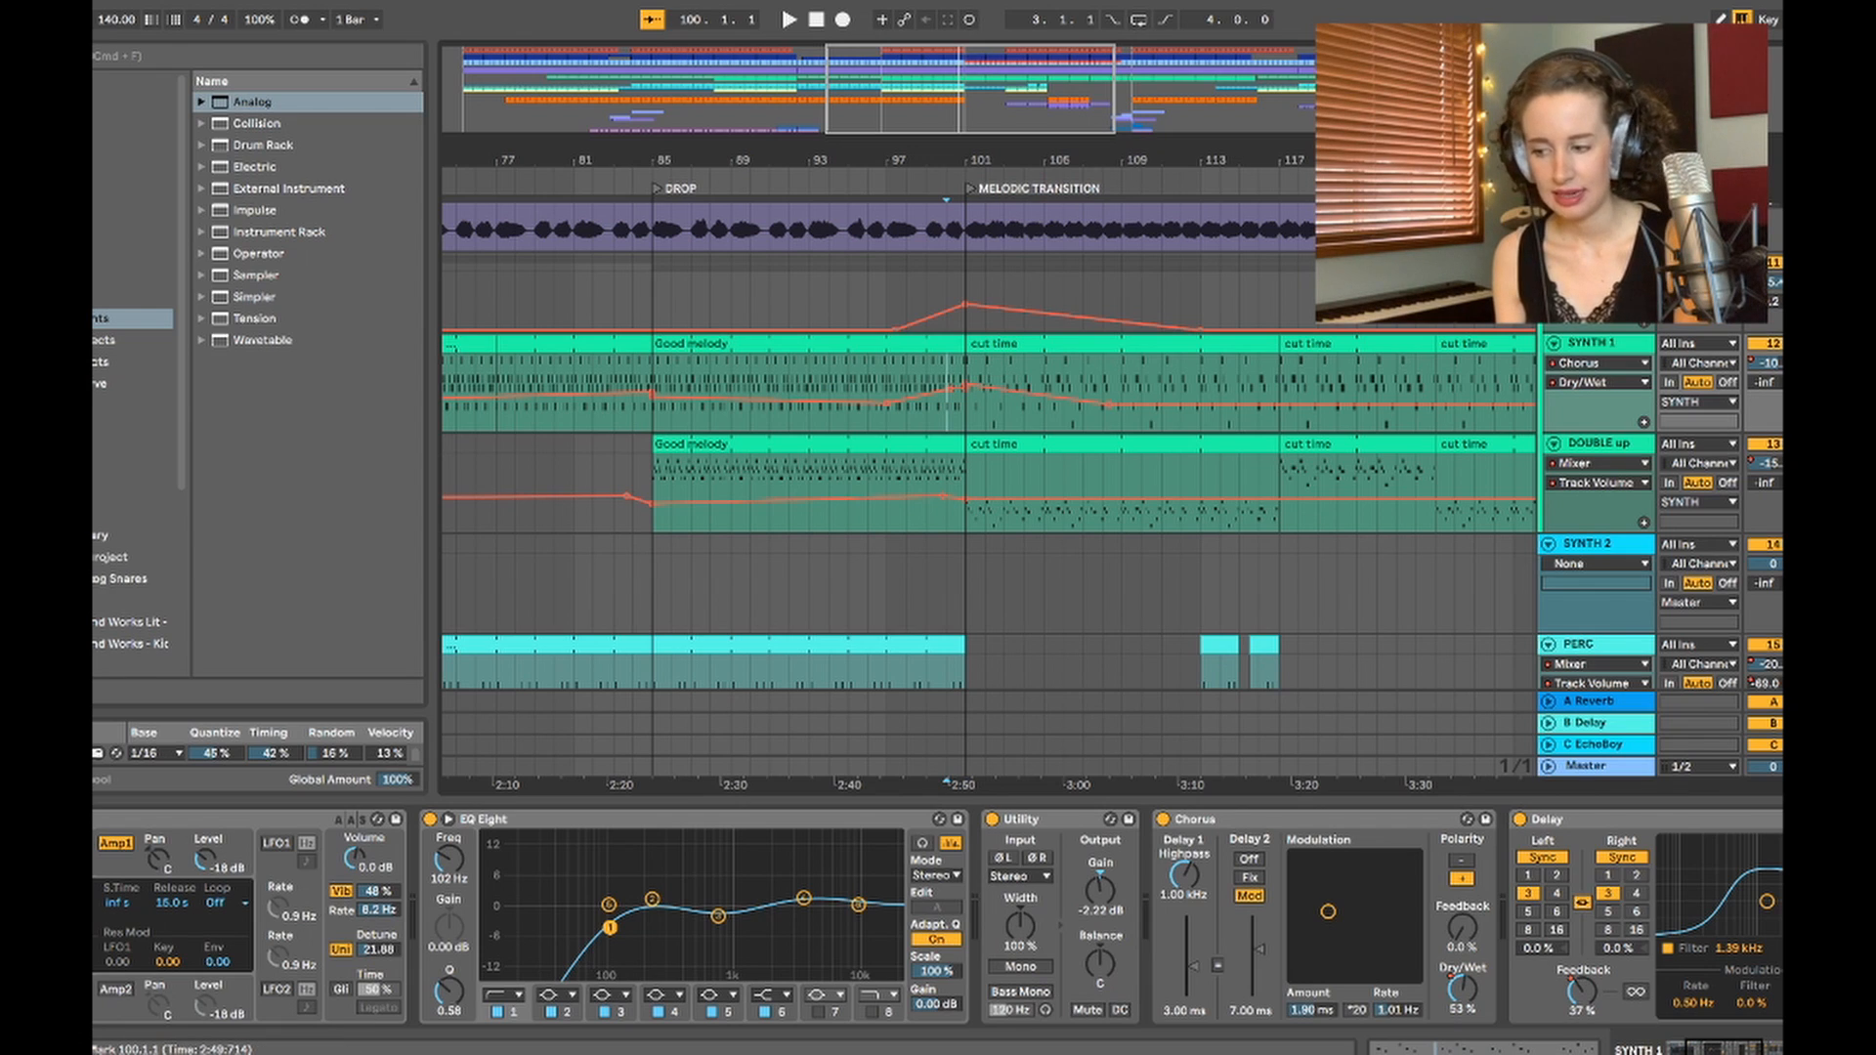
key(space)
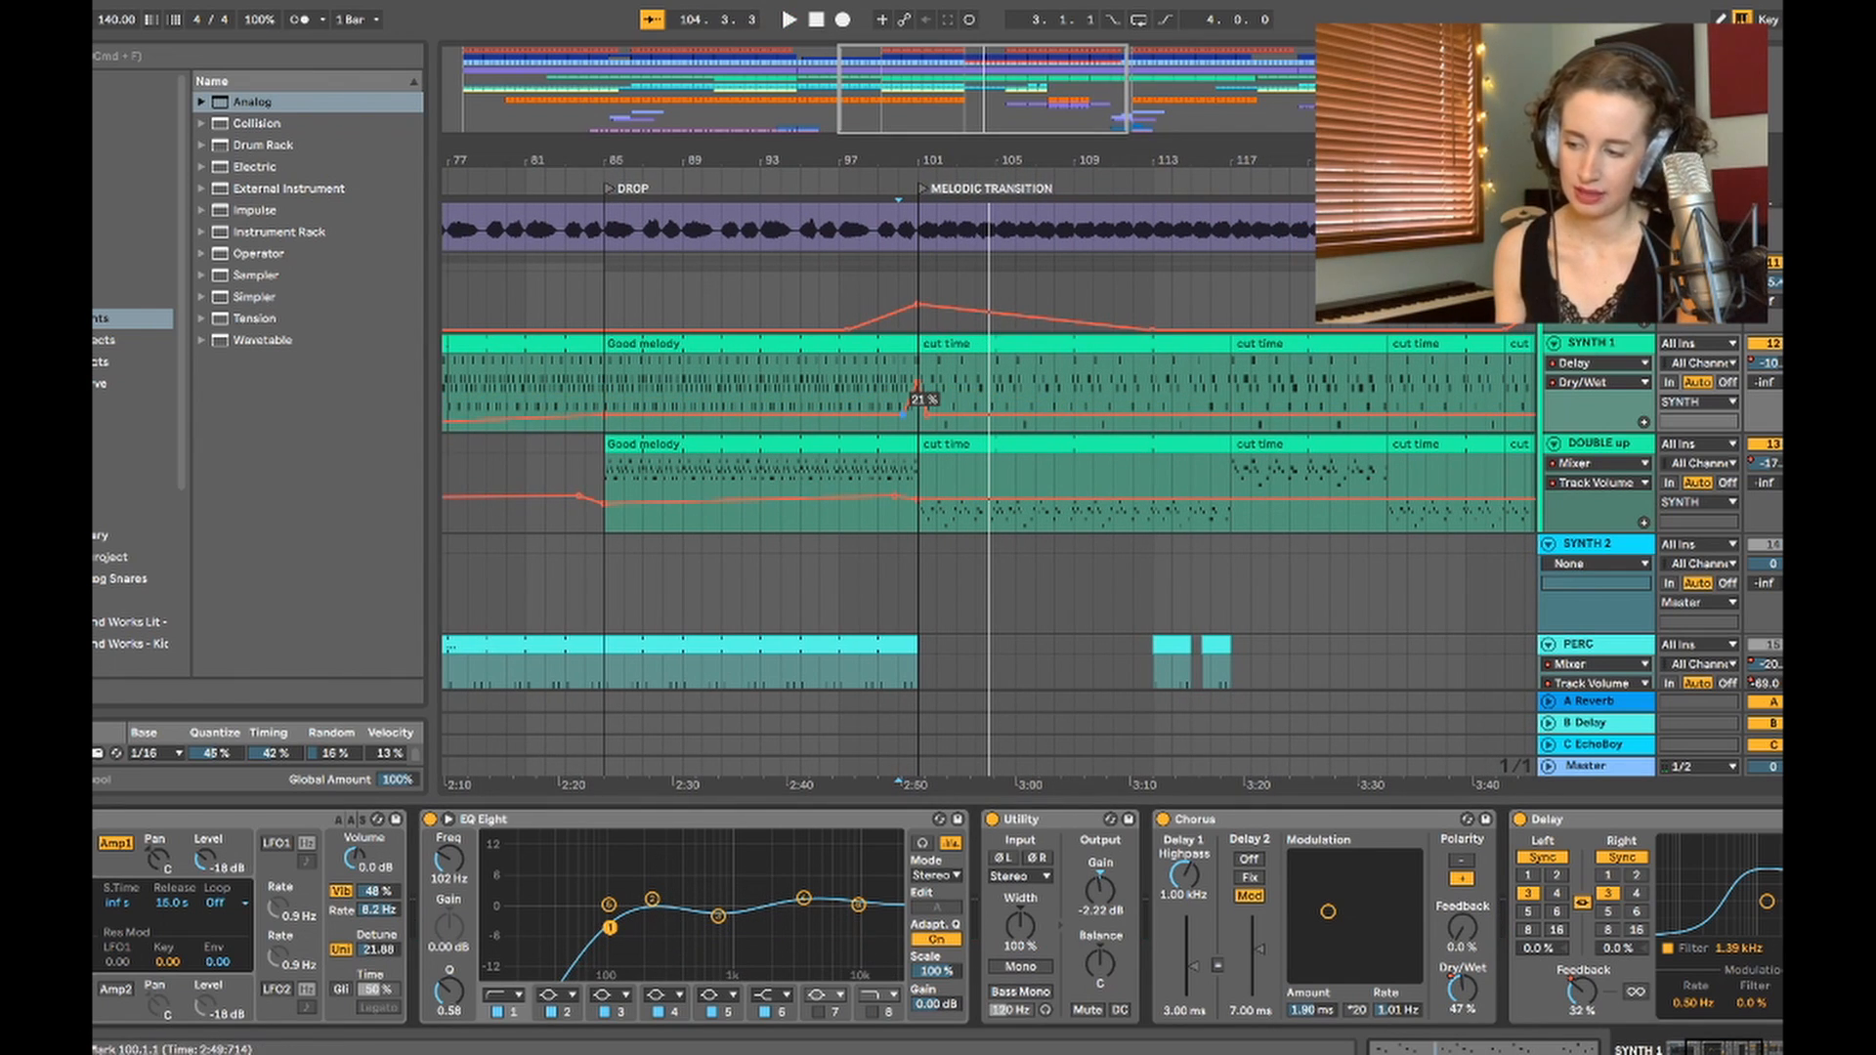
Step: Display SYNTH 1's Reverb Dry/Wet automation, inspect its ramp at the end of the last Good melody clip, and play the ending from bar 195
click(900, 395)
click(1532, 820)
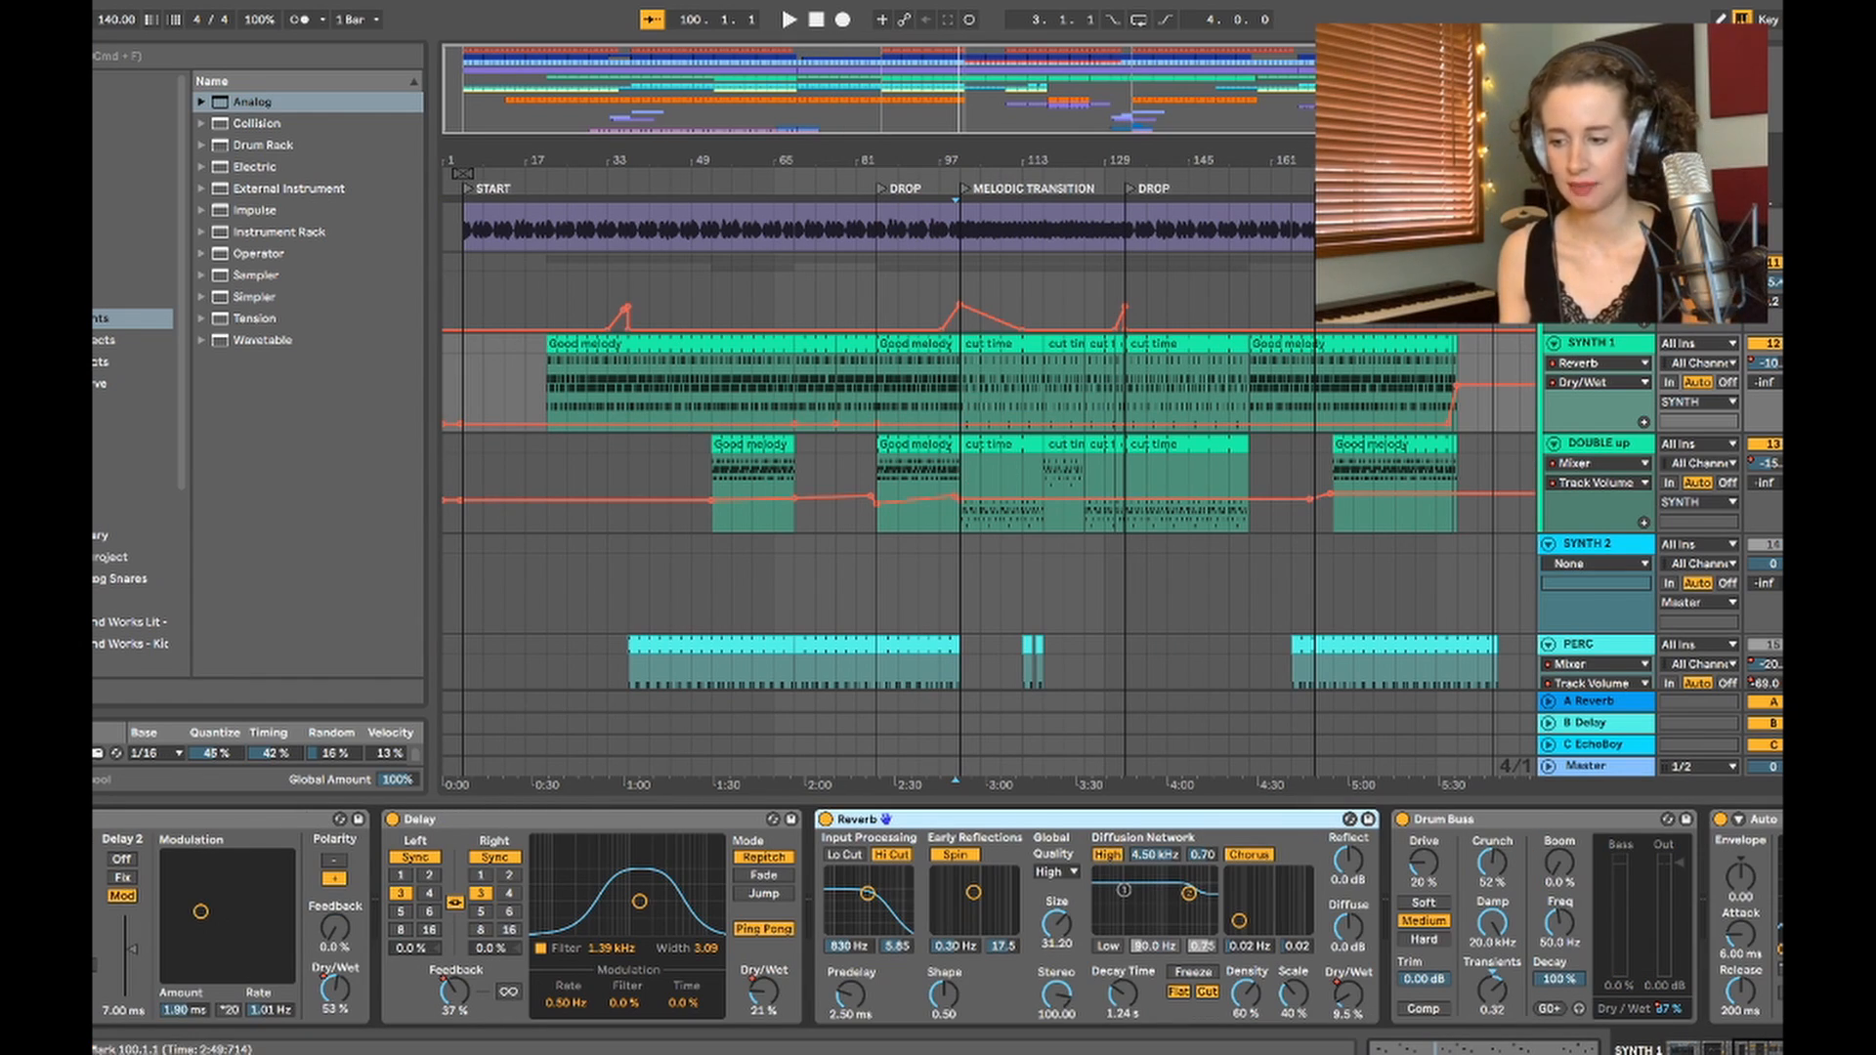
drag(1458, 160, 1455, 328)
click(1319, 398)
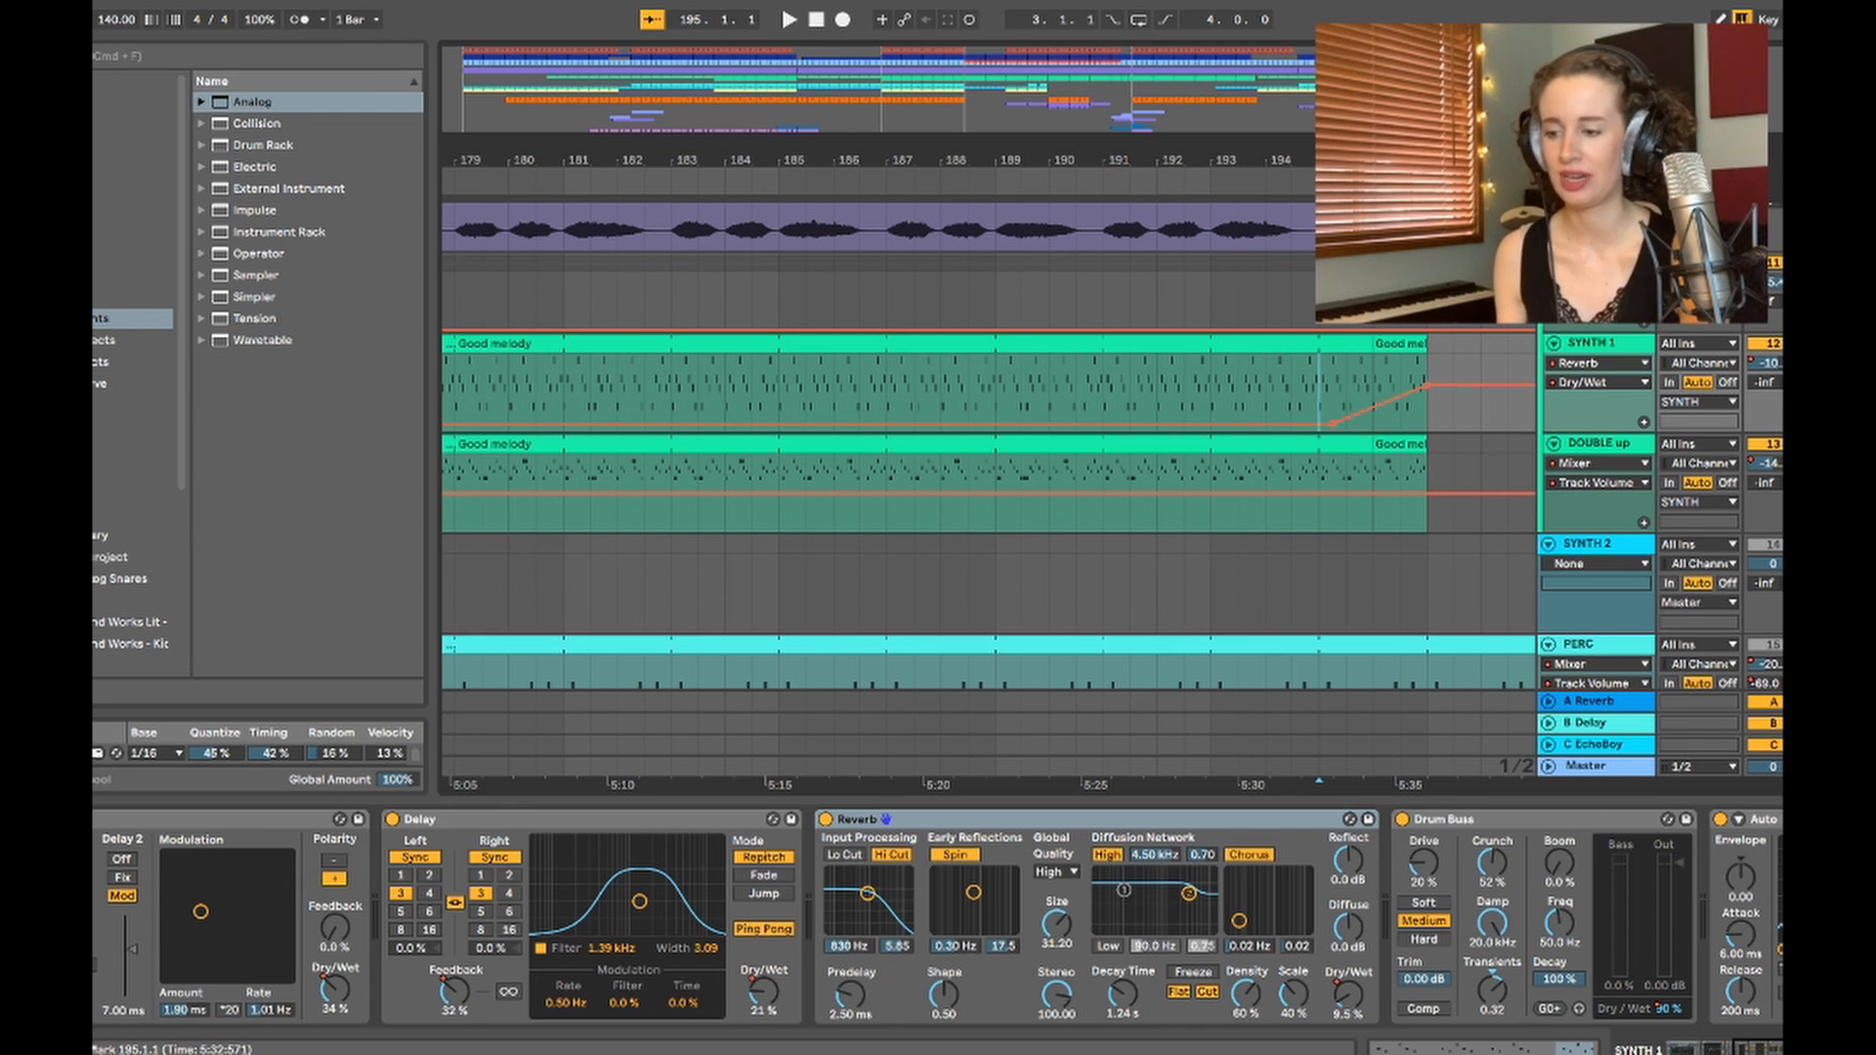
key(space)
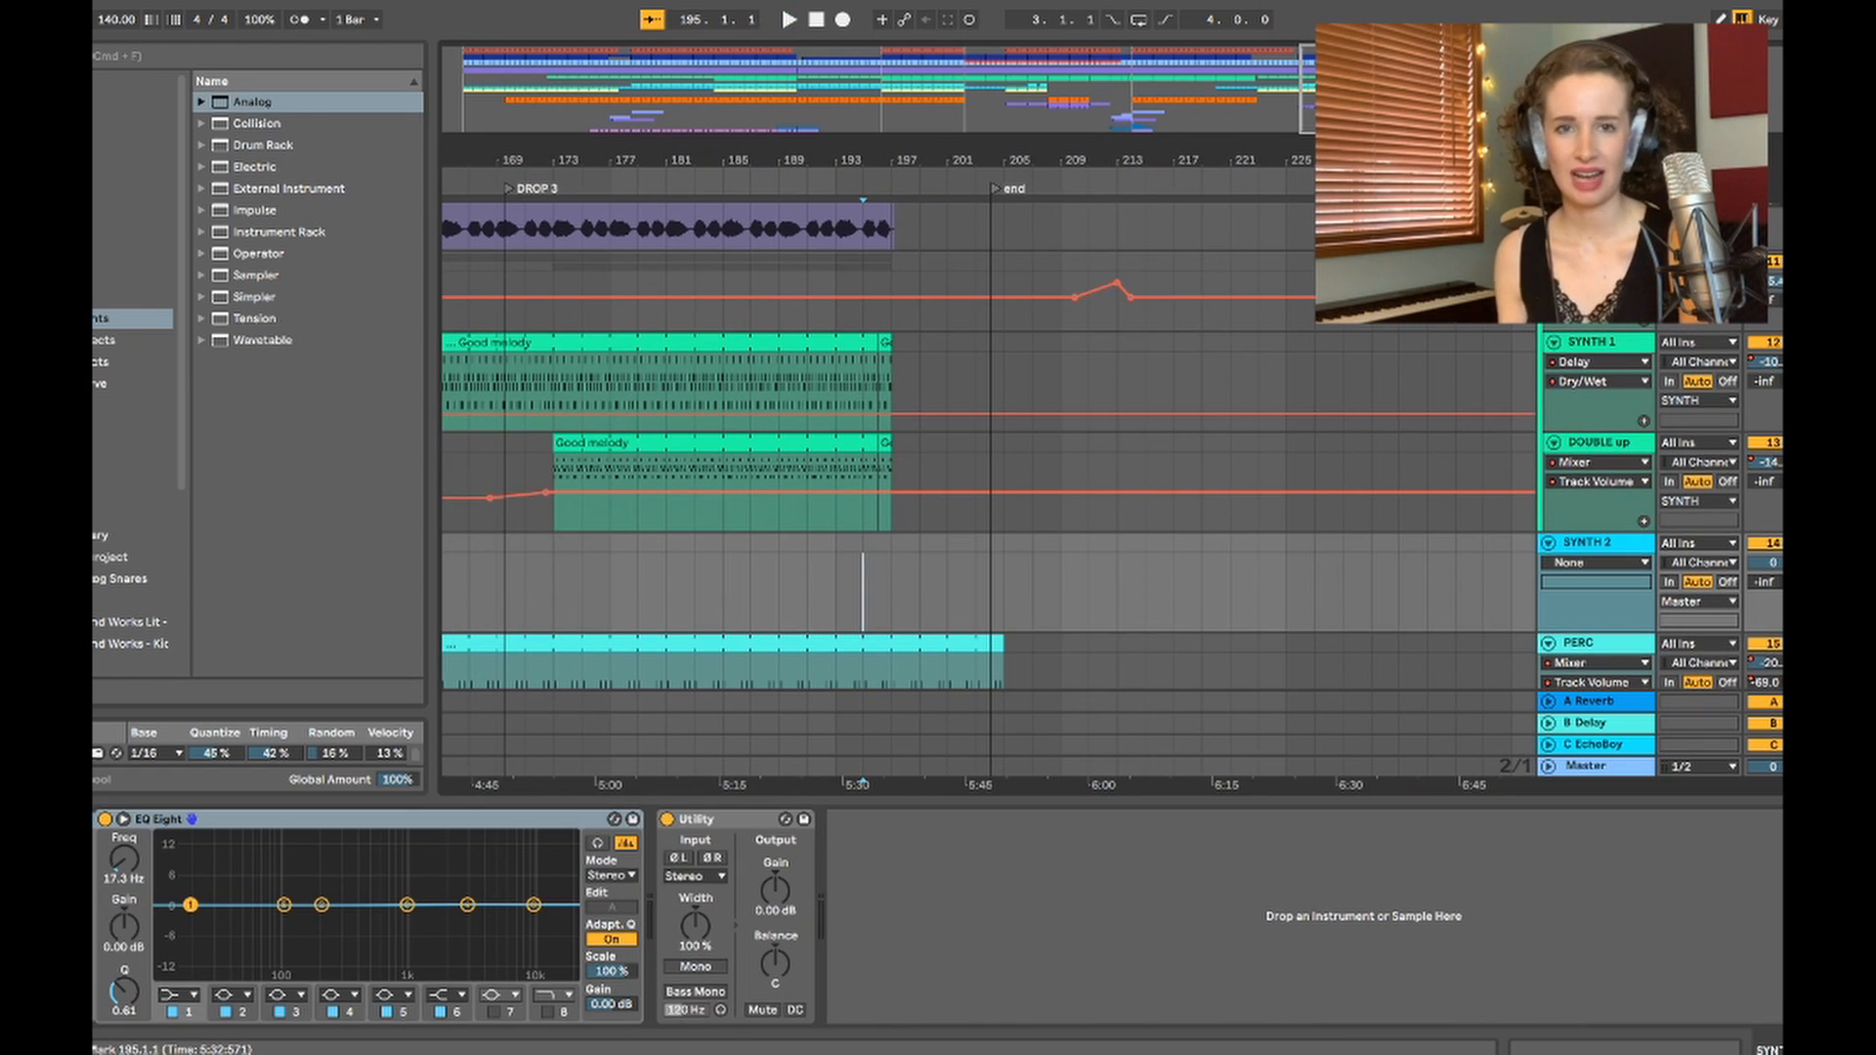
key(space)
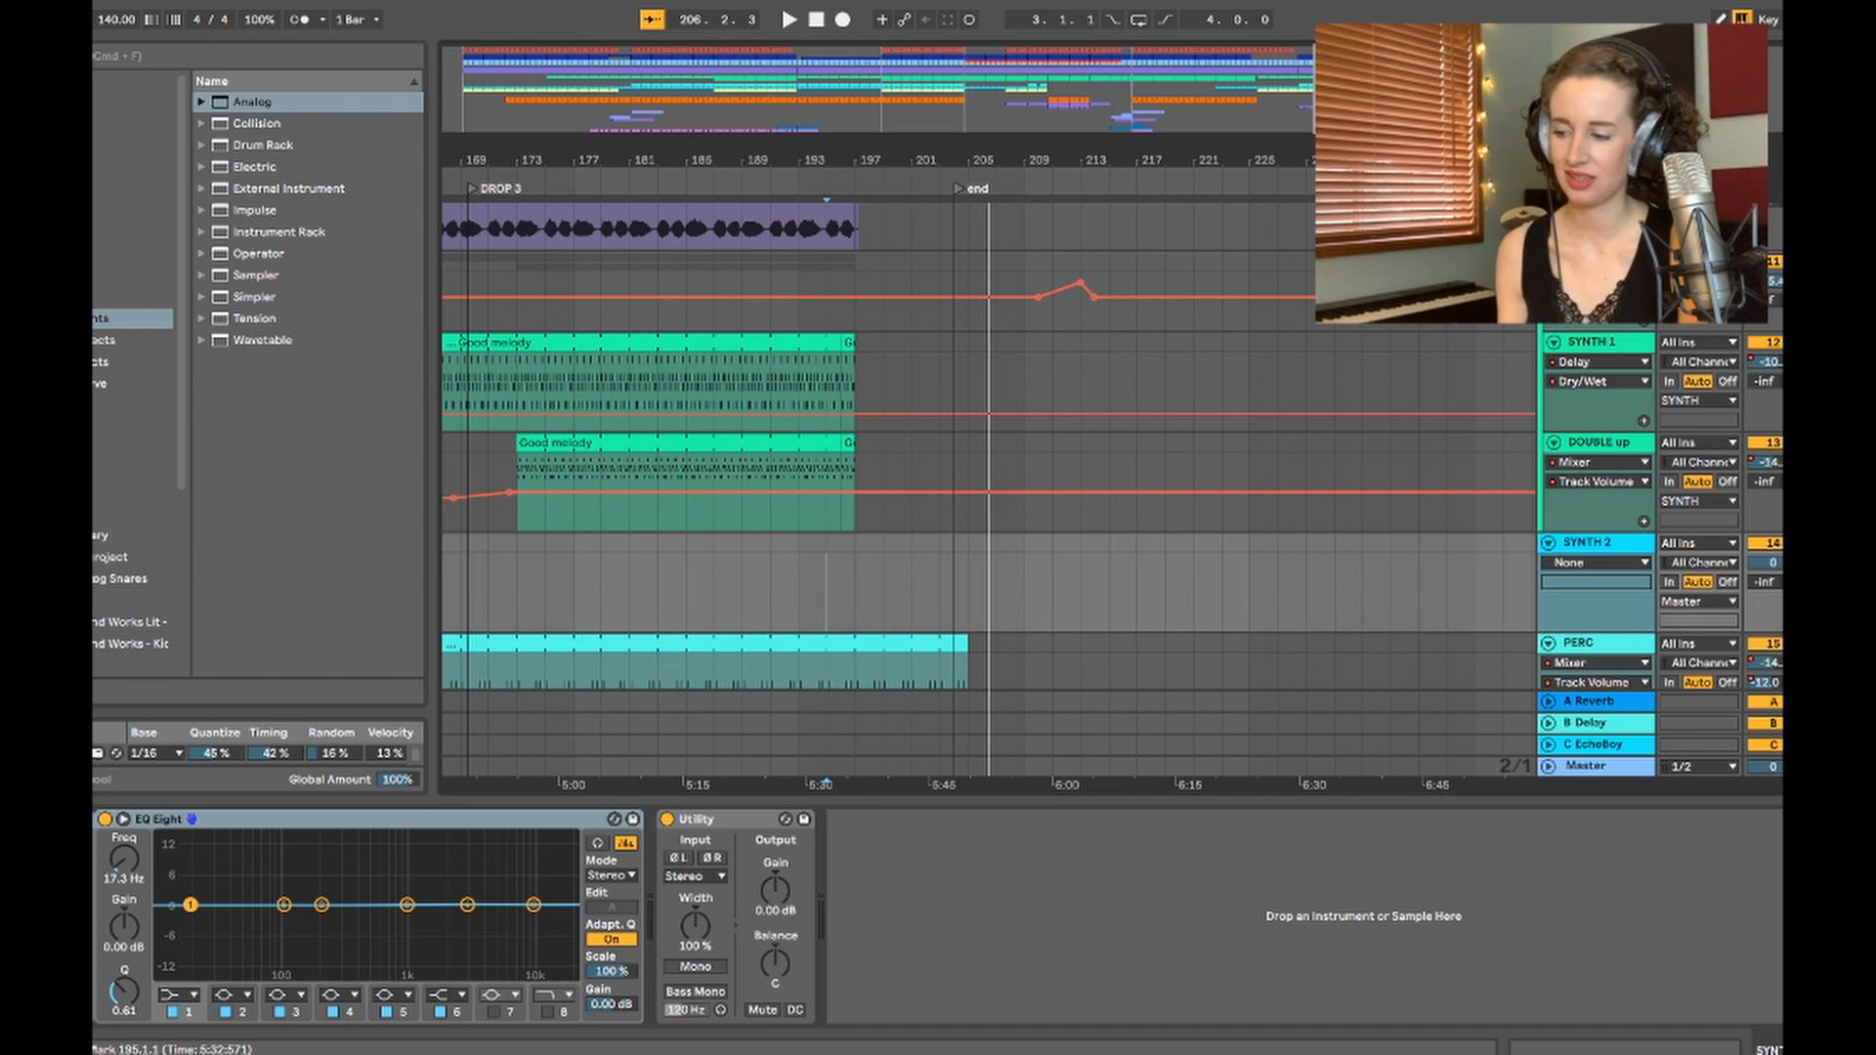
Step: Examine which bass, pad, synth, drum and noise clips stop, start or continue between bar 197 and the end marker
click(1592, 342)
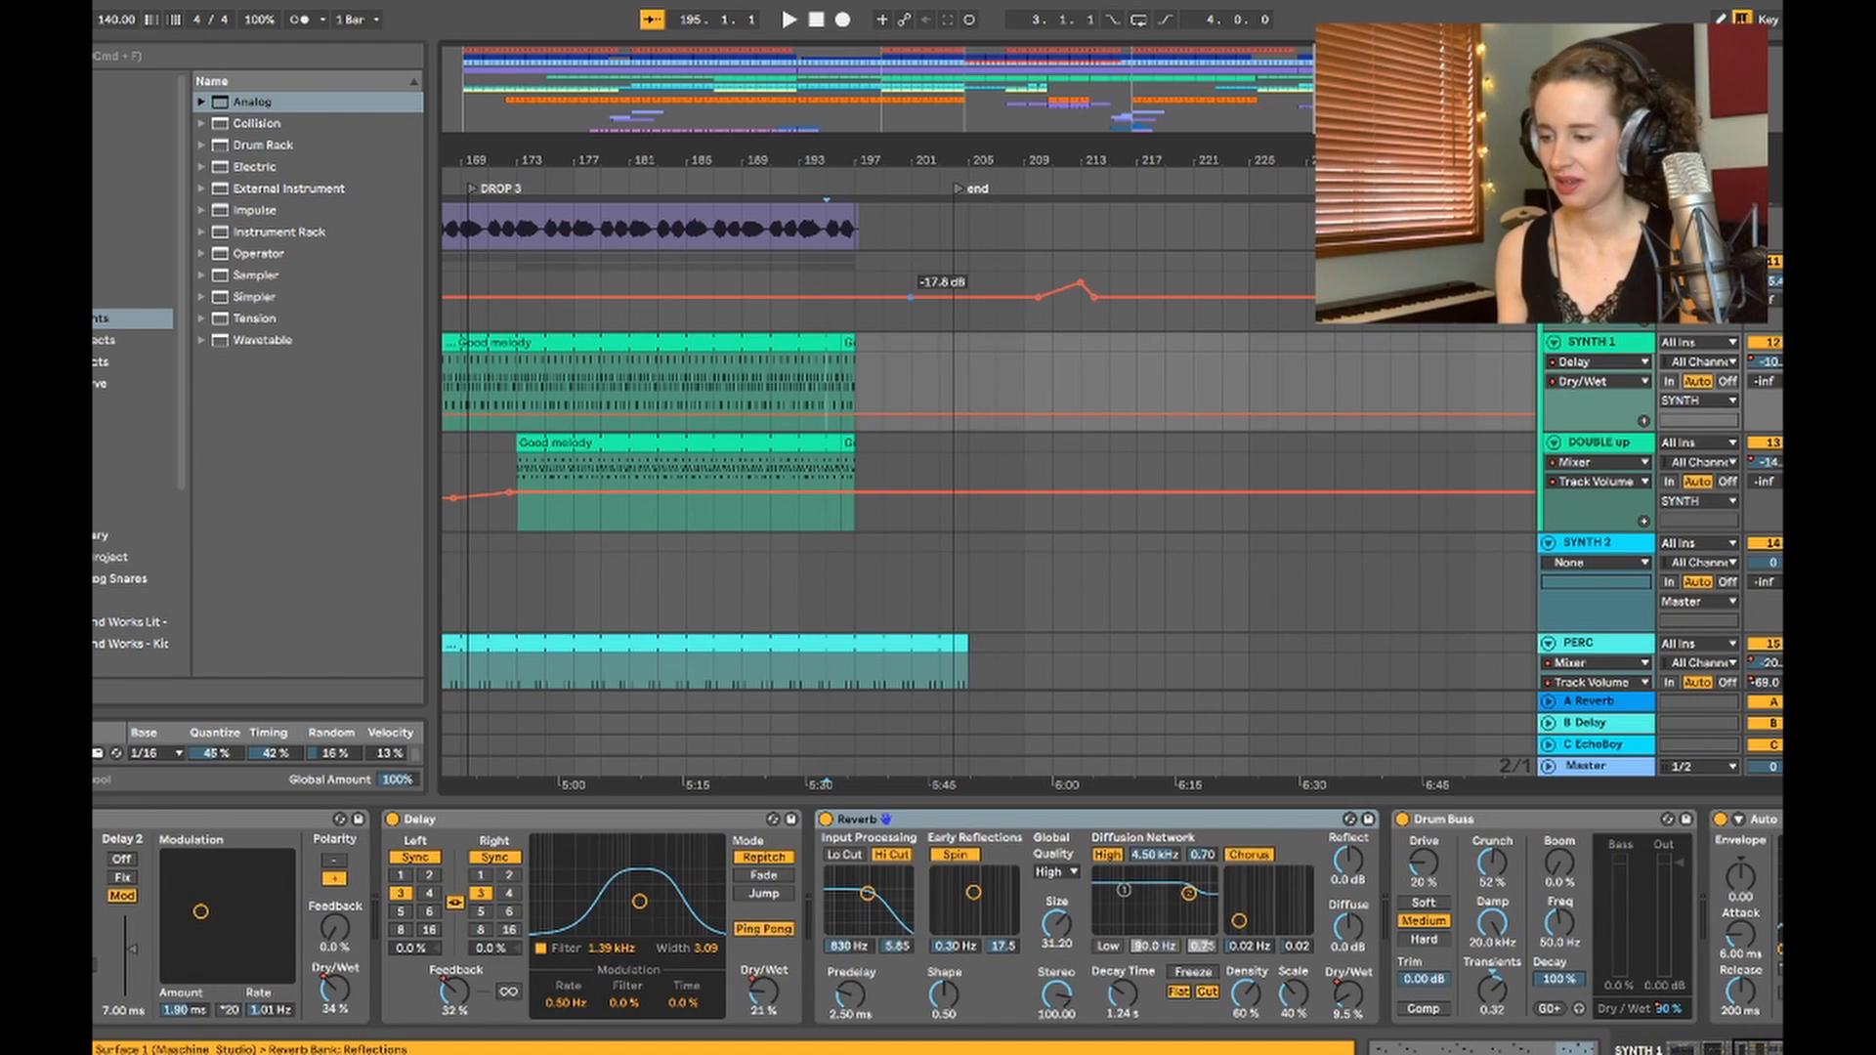
drag(885, 159, 885, 240)
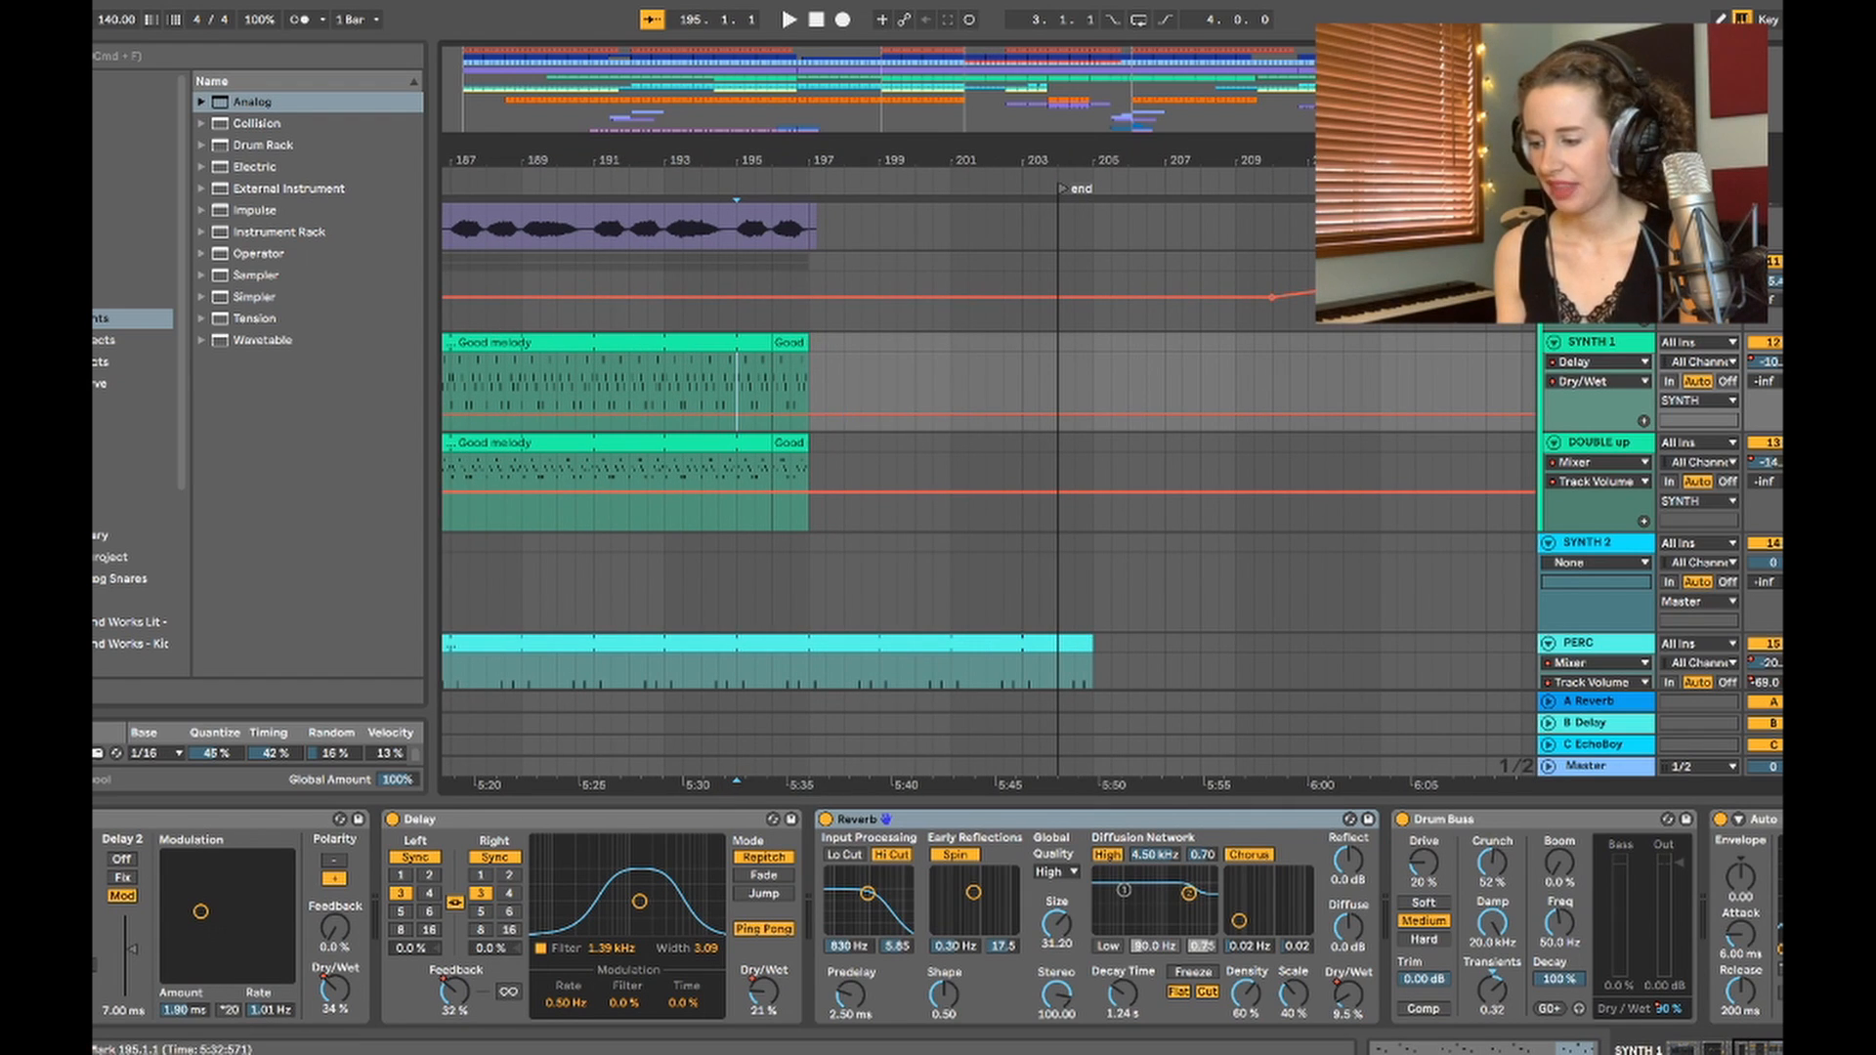
click(808, 544)
scroll(987, 446, up, 6)
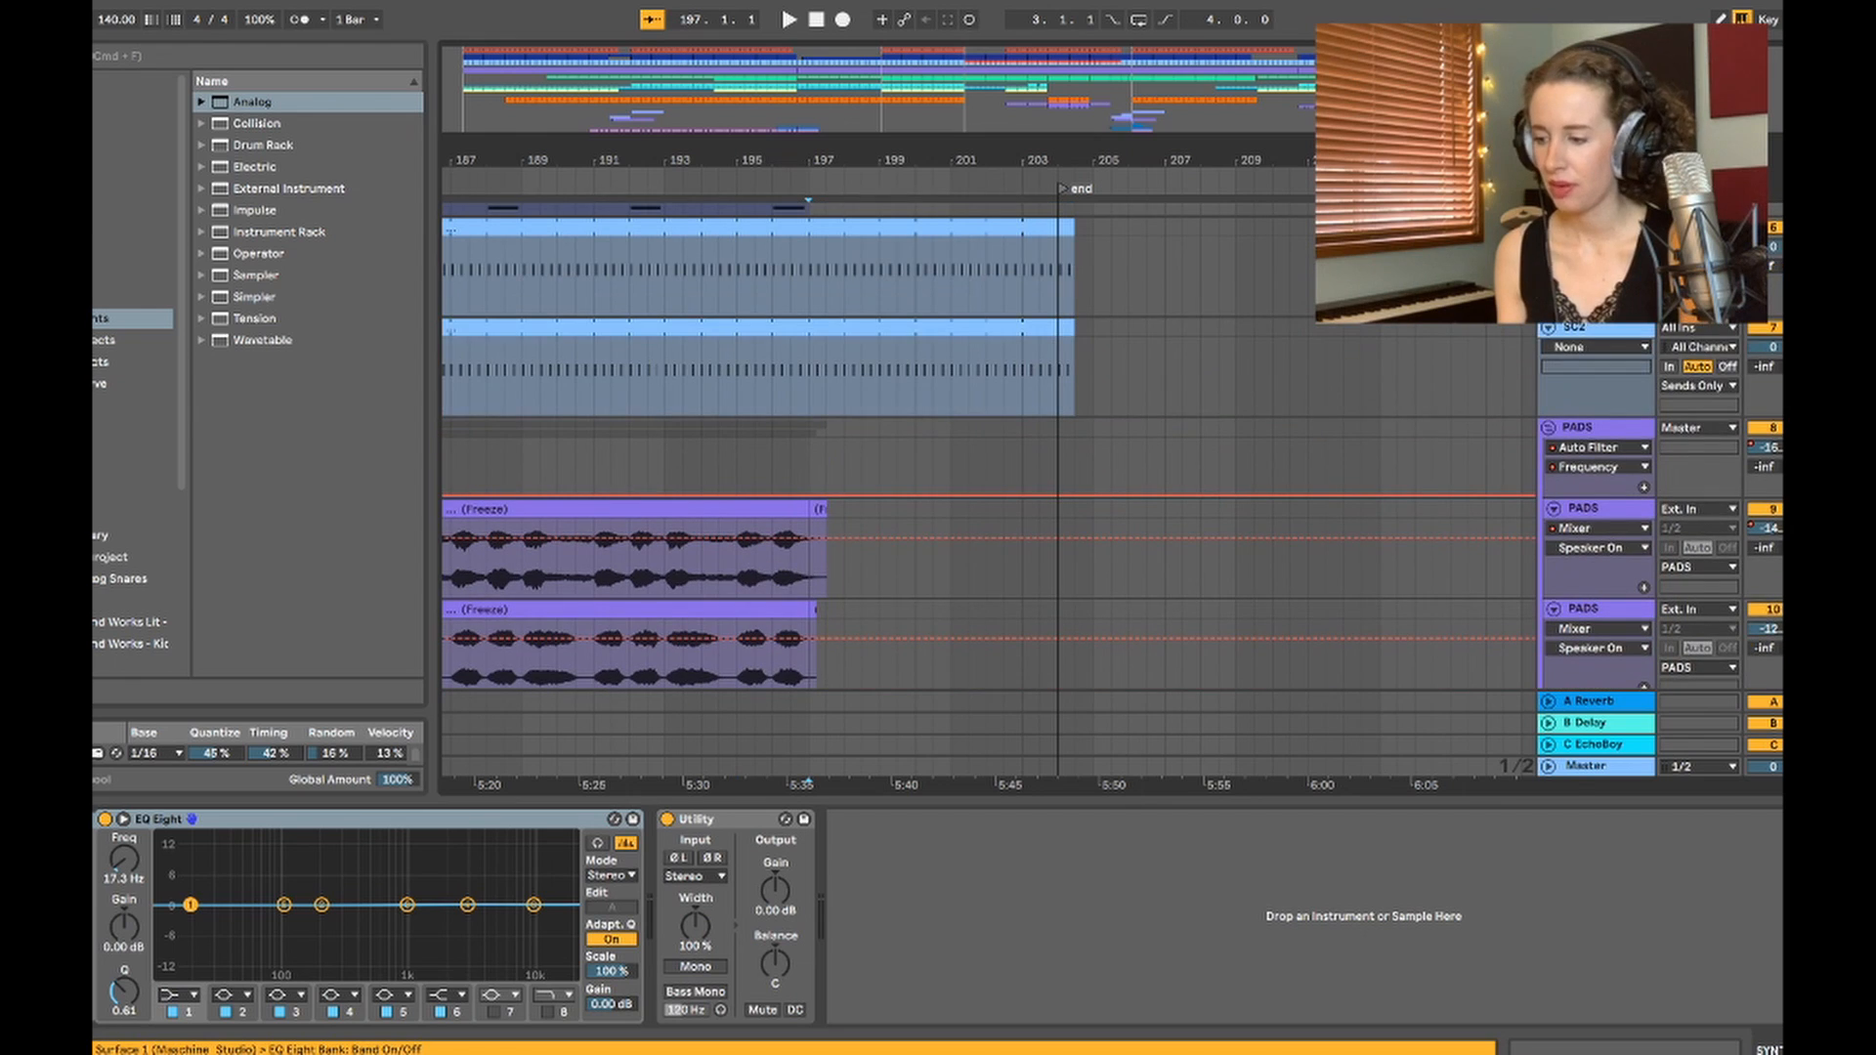
click(776, 549)
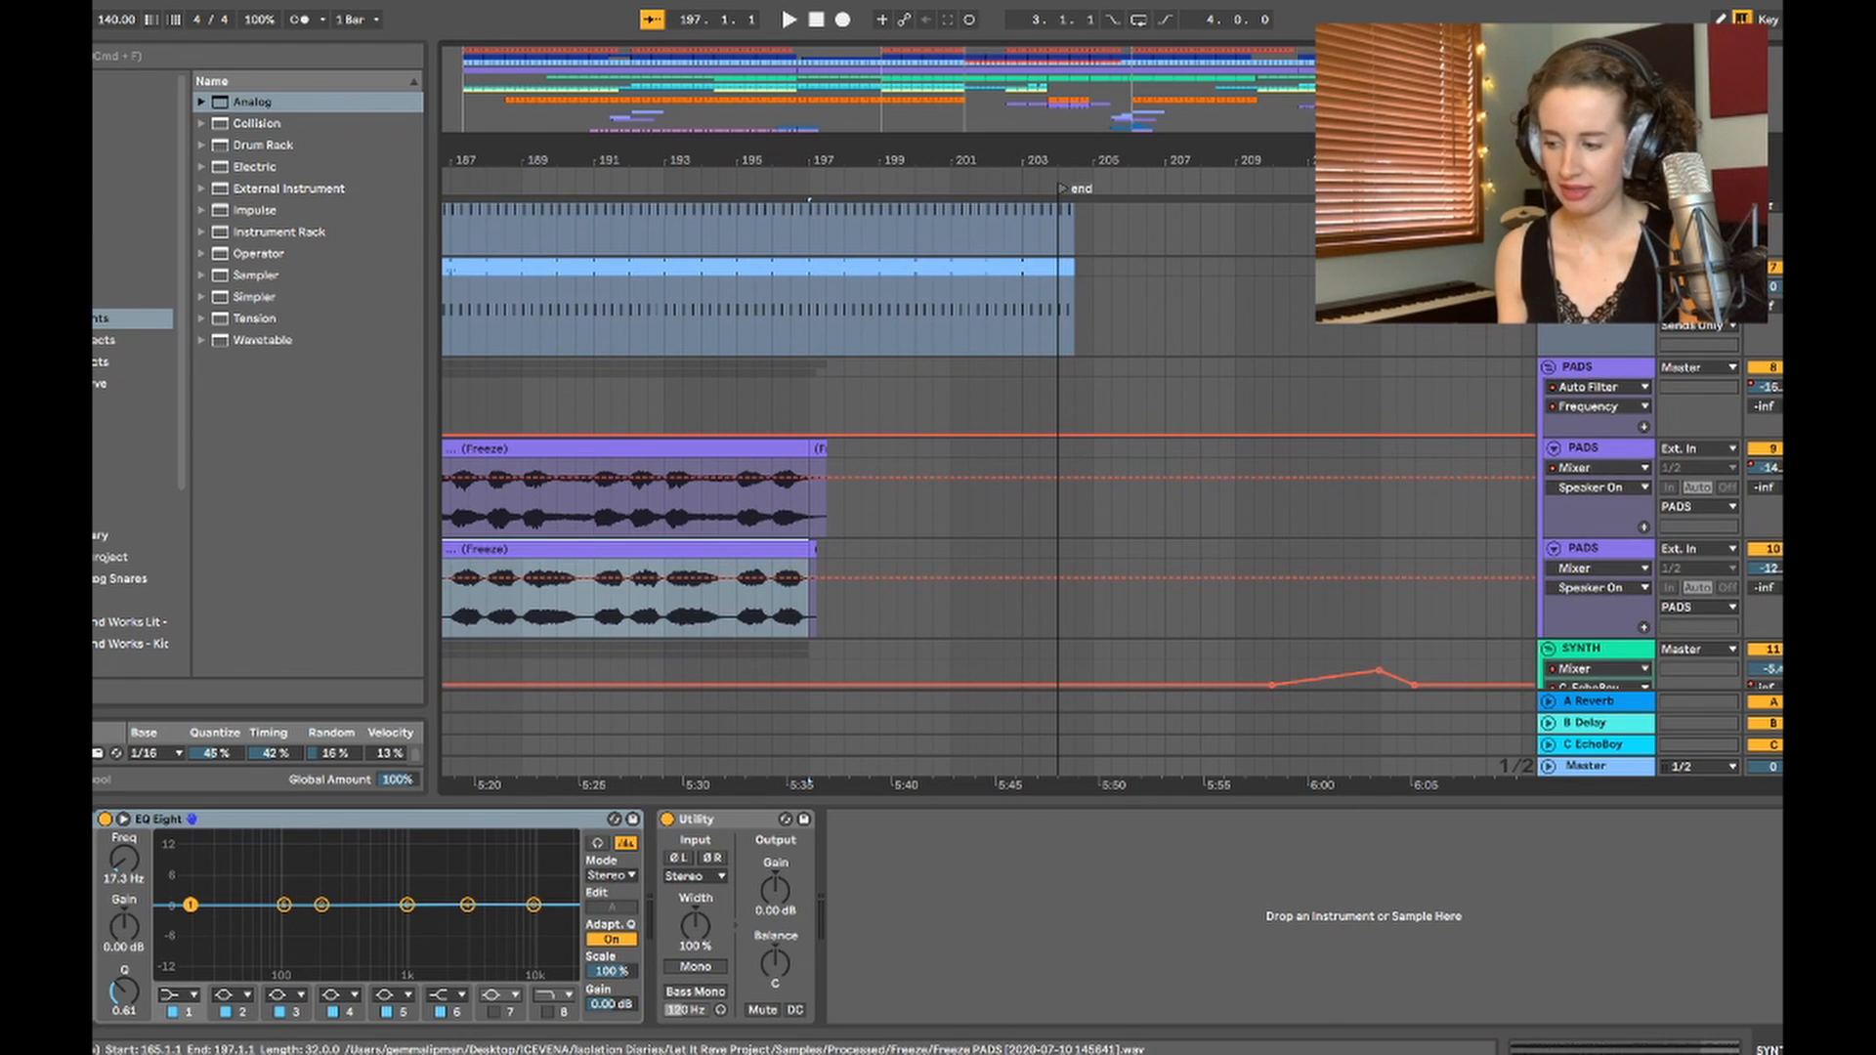
scroll(843, 426, up, 10)
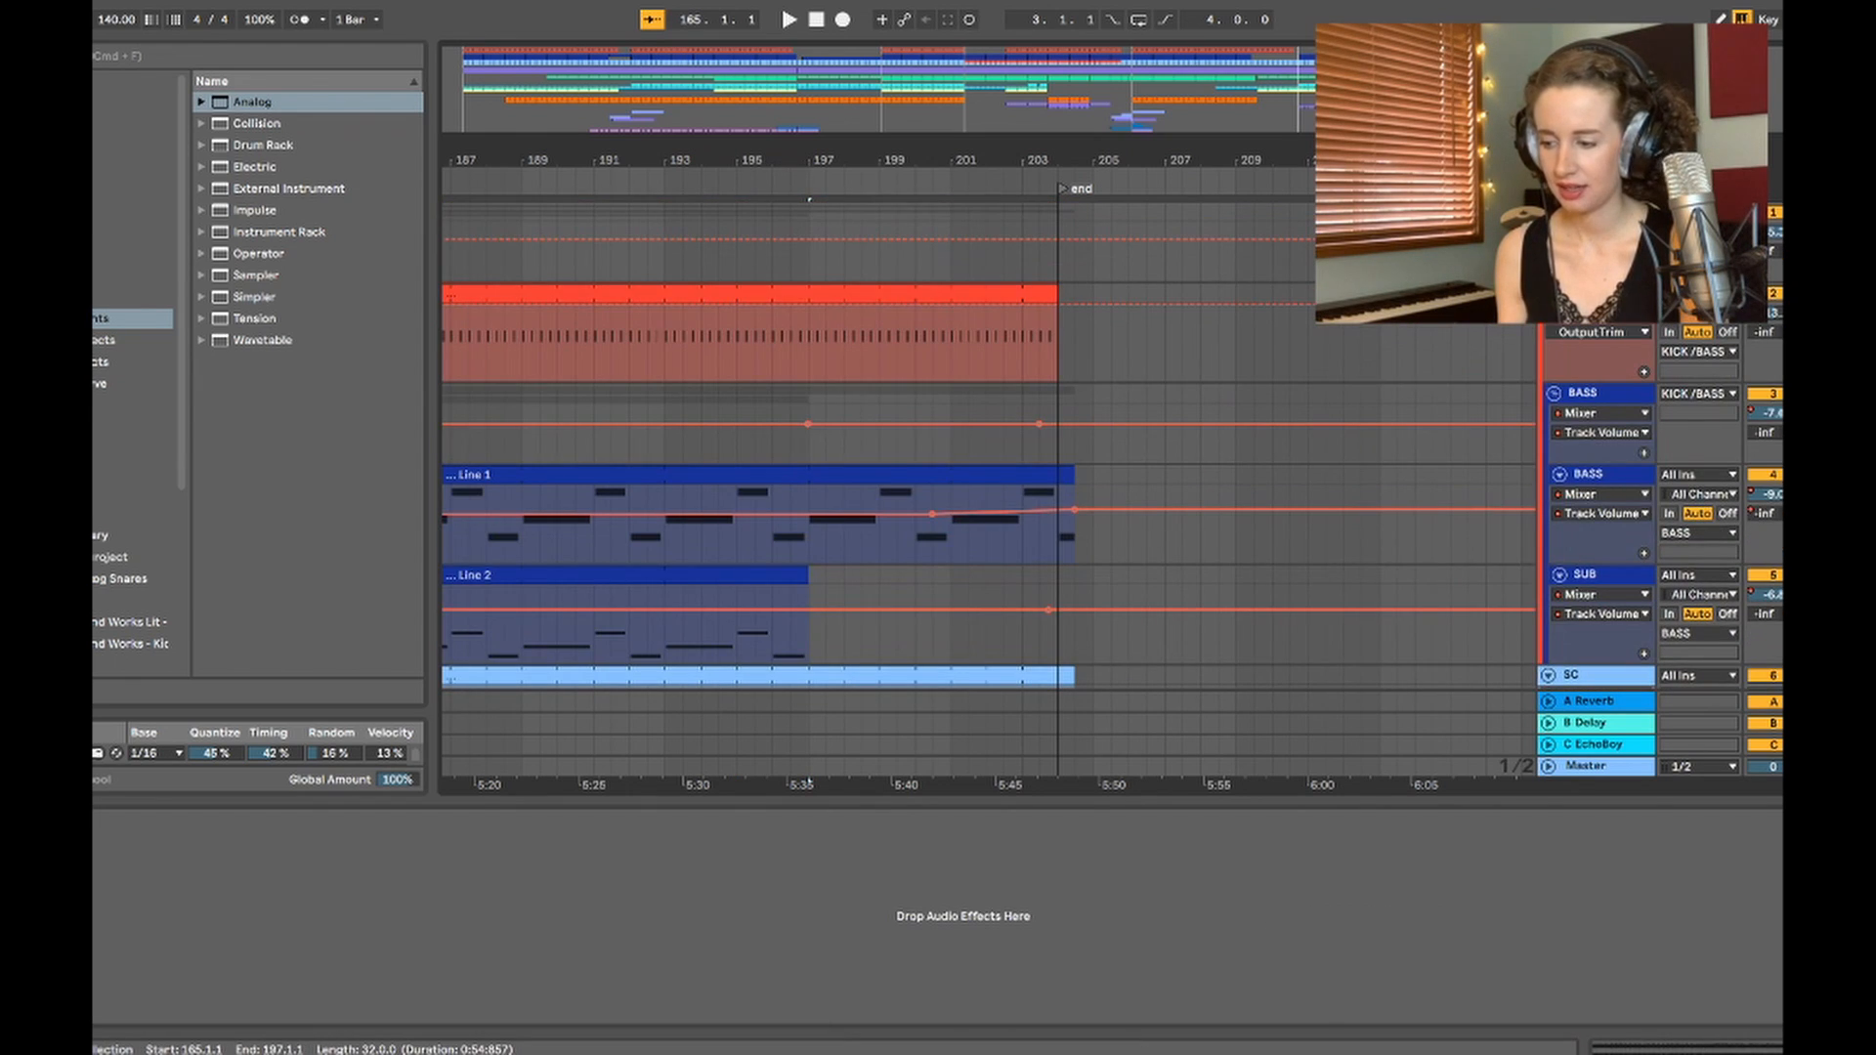
click(810, 535)
scroll(810, 528, down, 10)
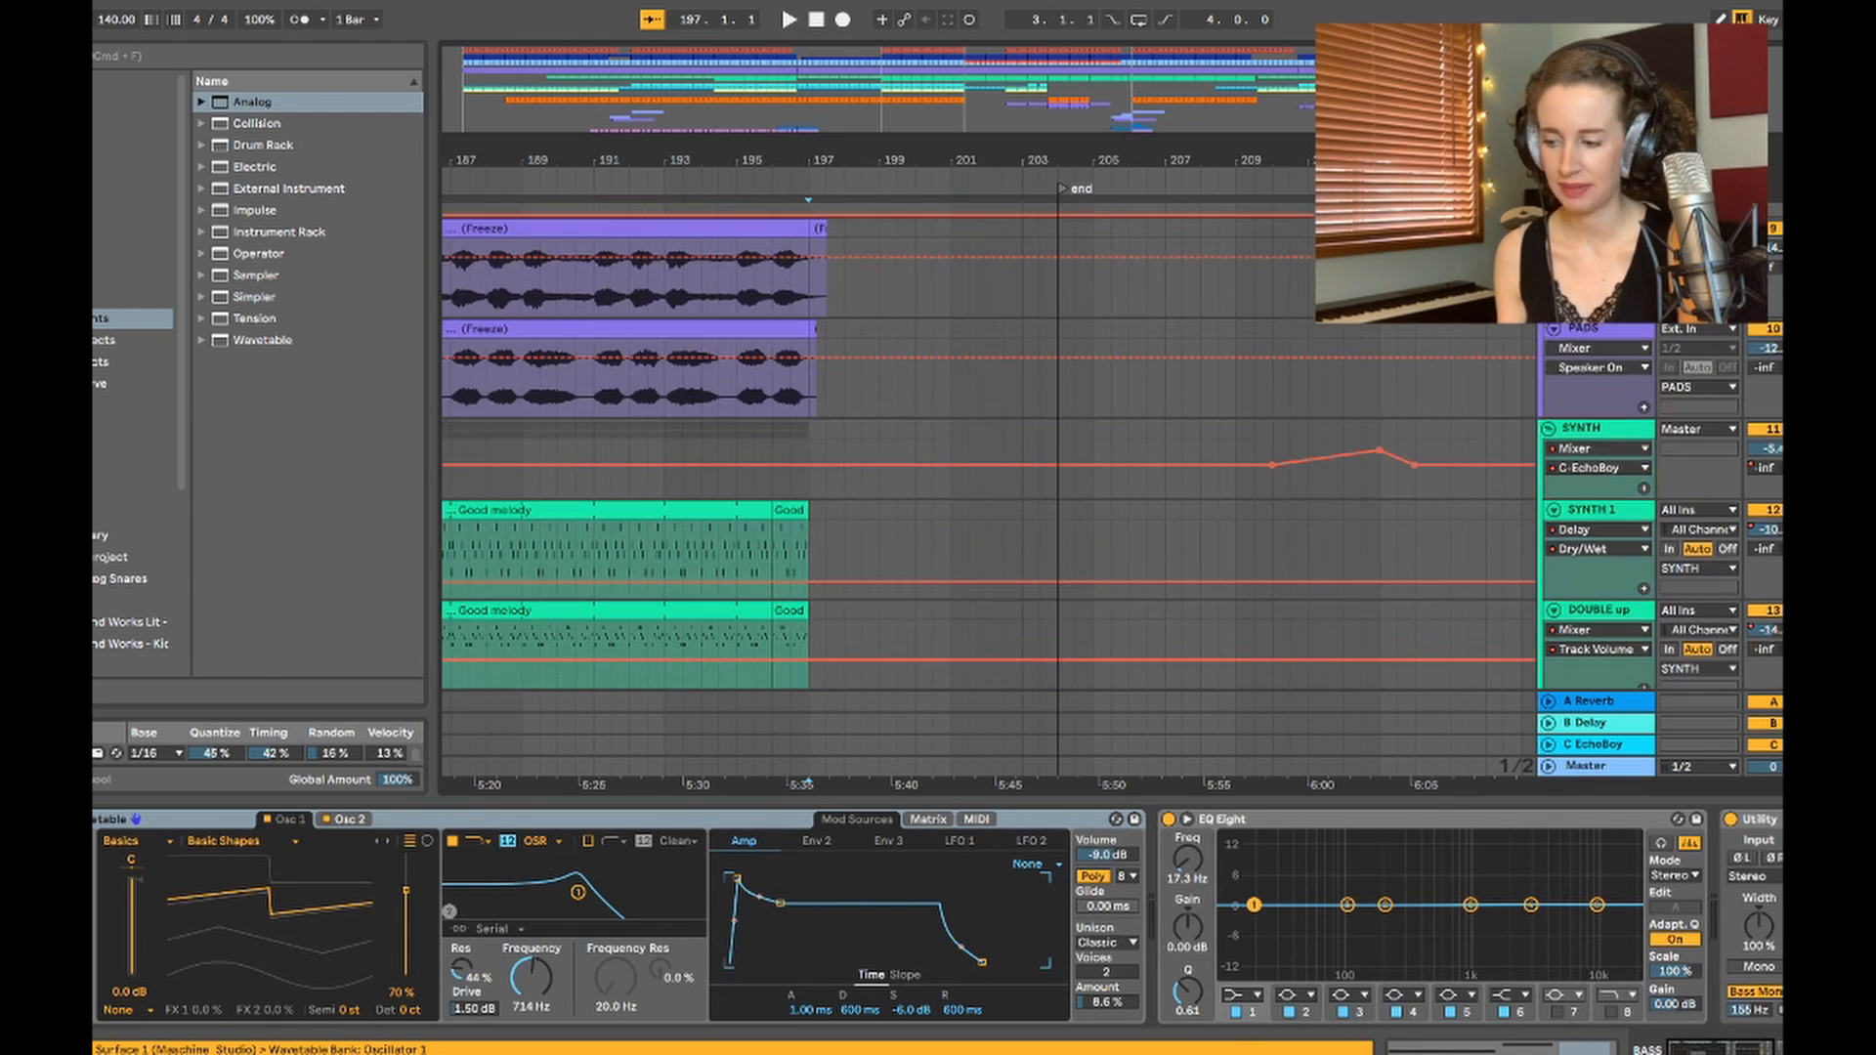
scroll(987, 445, down, 10)
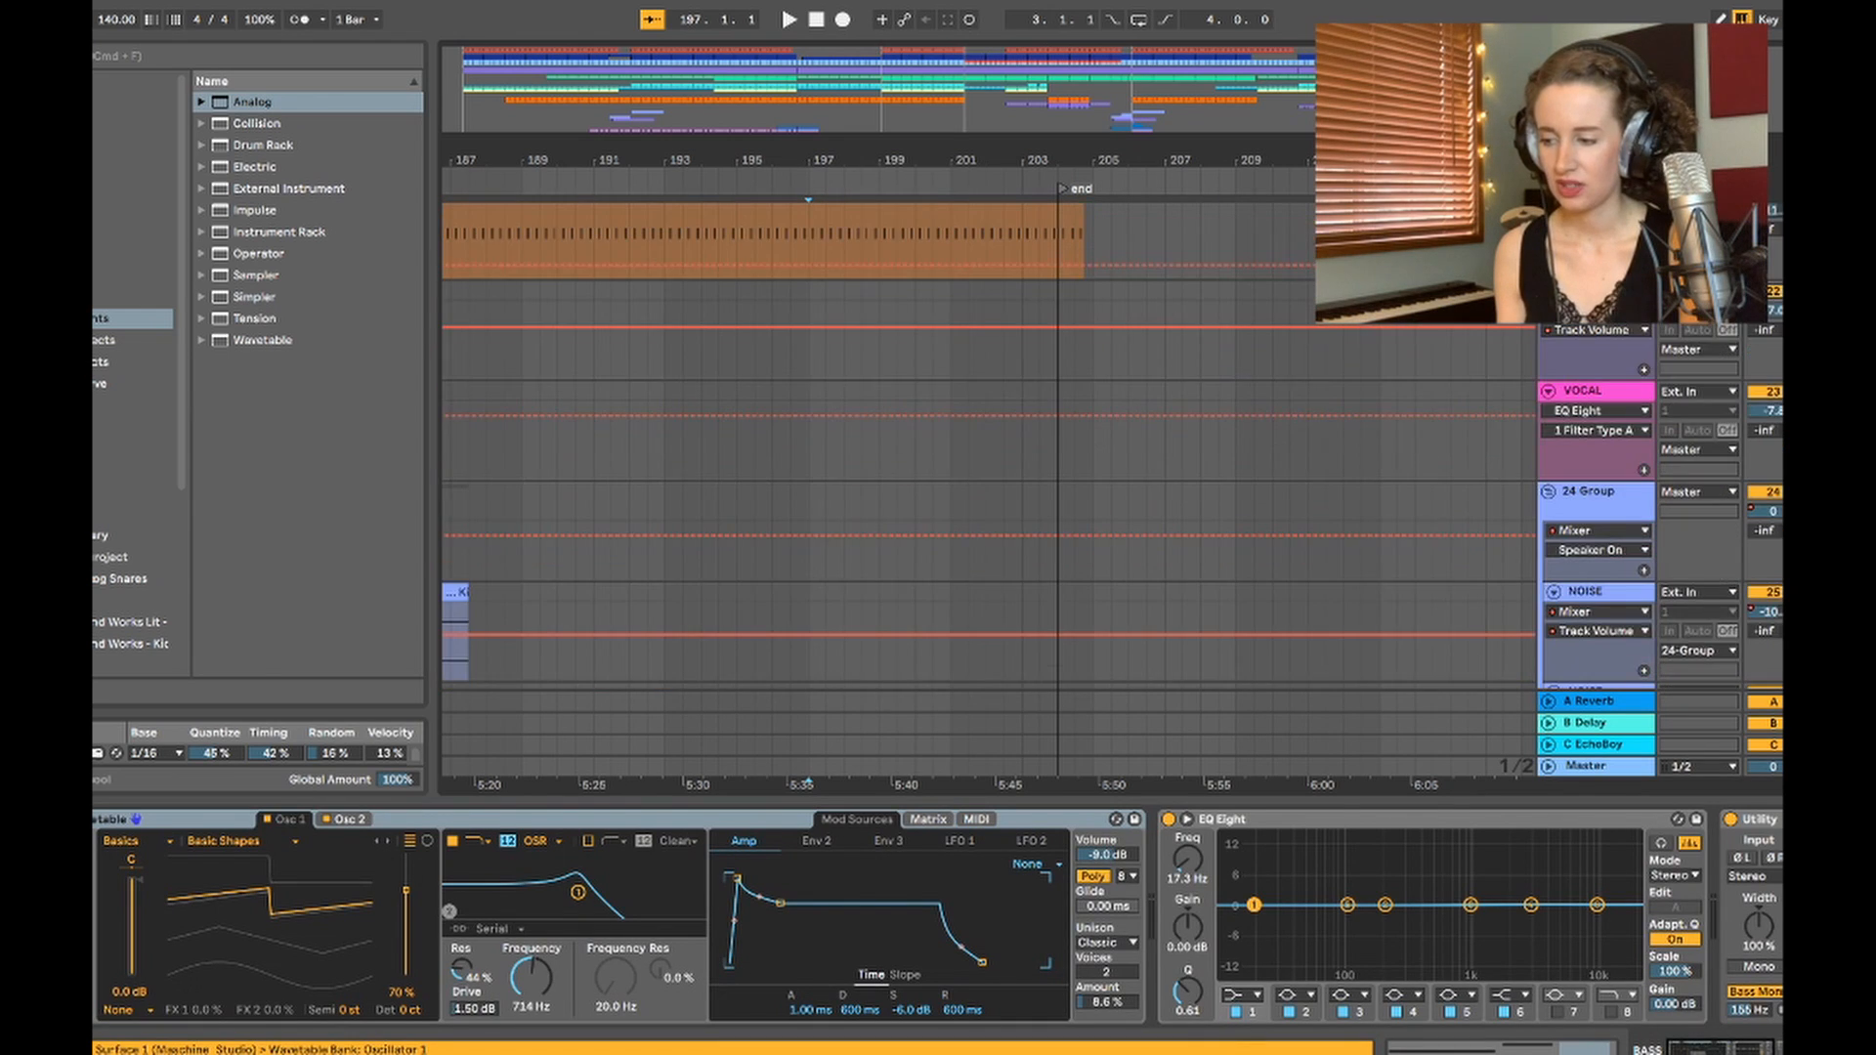
scroll(987, 445, up, 6)
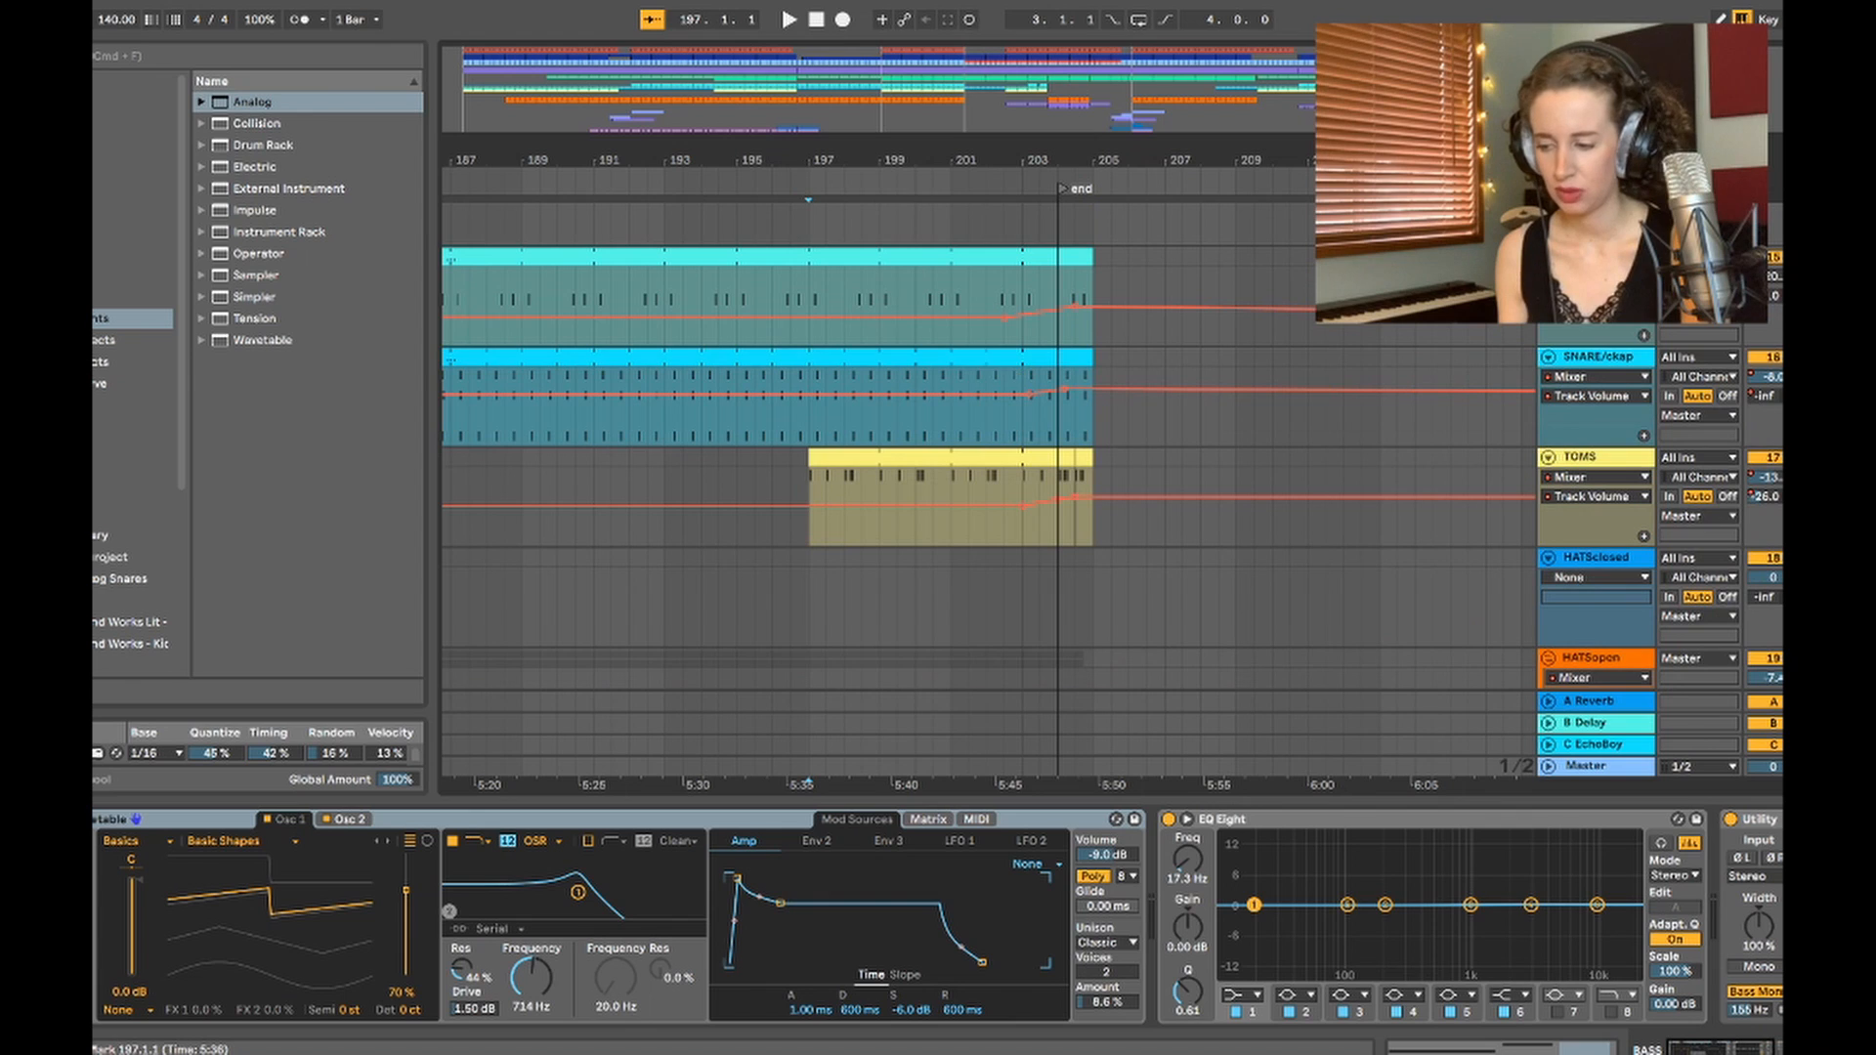
Step: Check SYNTH 1's effect settings at bar 196 and its third beat in the final Good melody clip, and view the arrangement's closing section
scroll(987, 445, up, 3)
scroll(987, 445, up, 2)
click(773, 354)
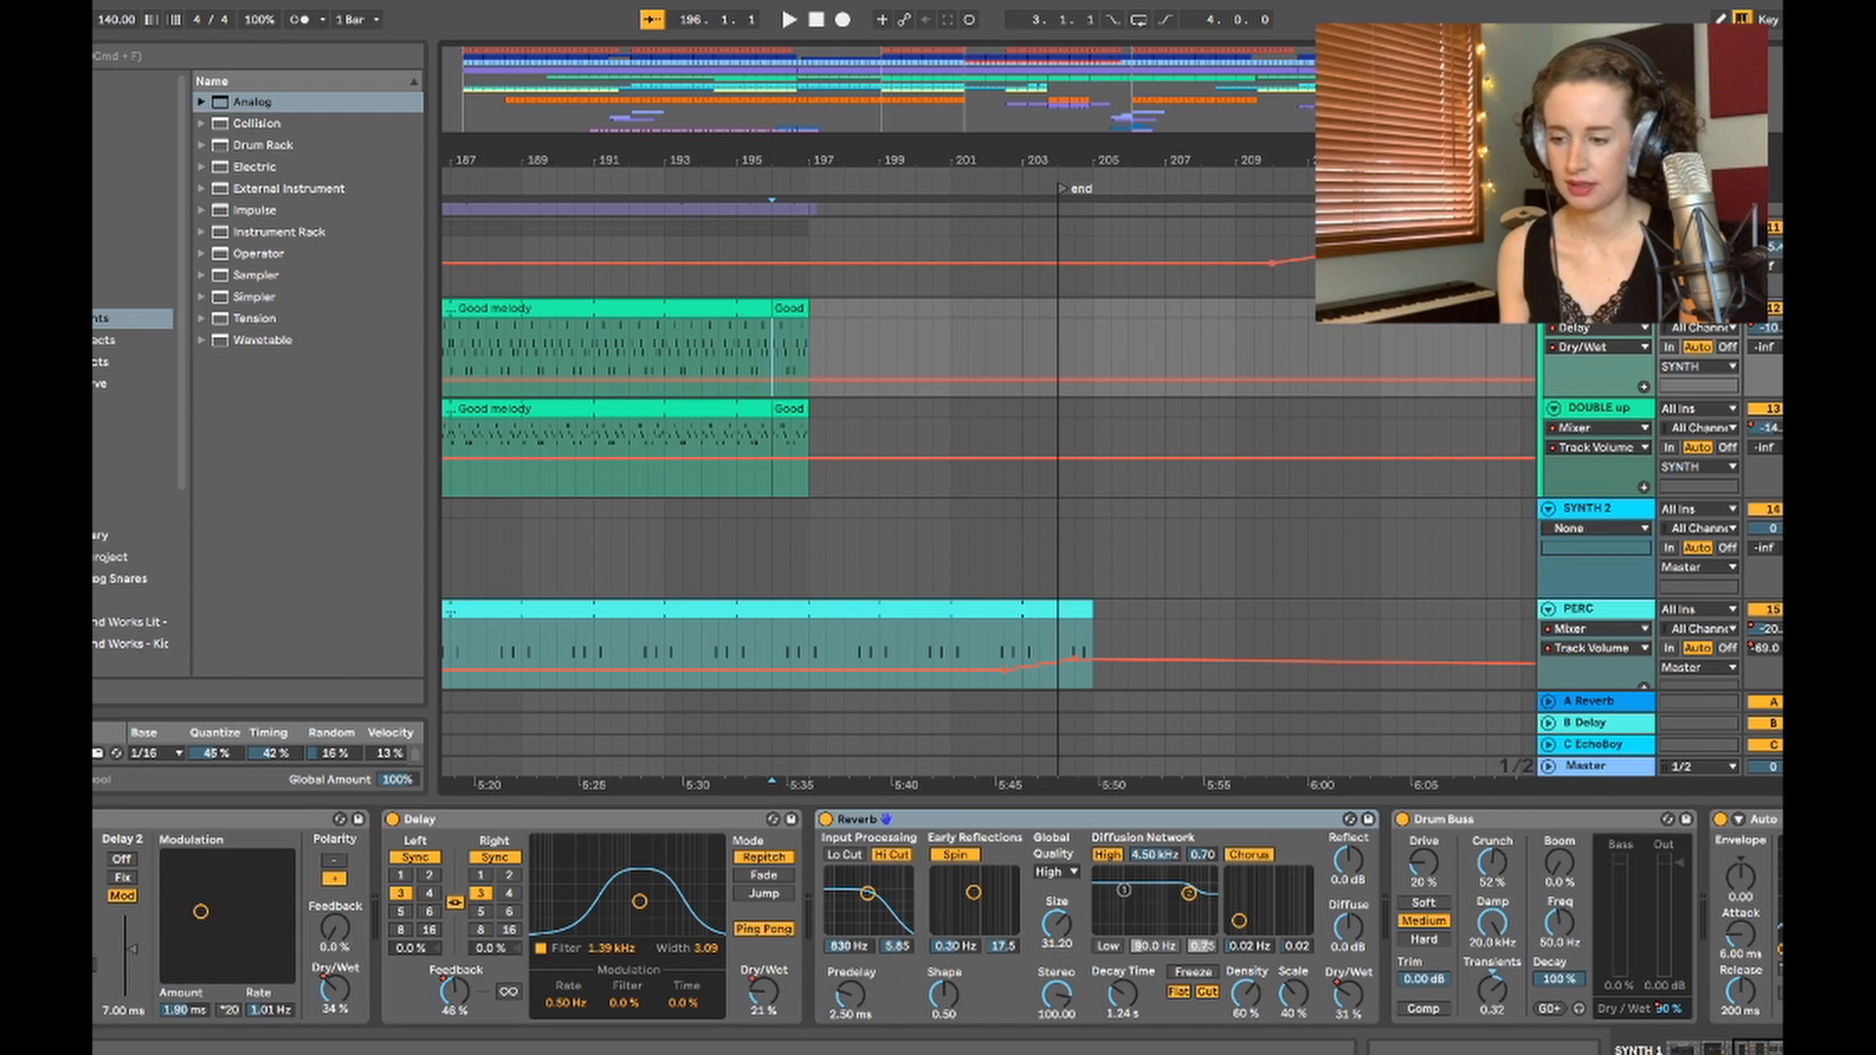
click(790, 356)
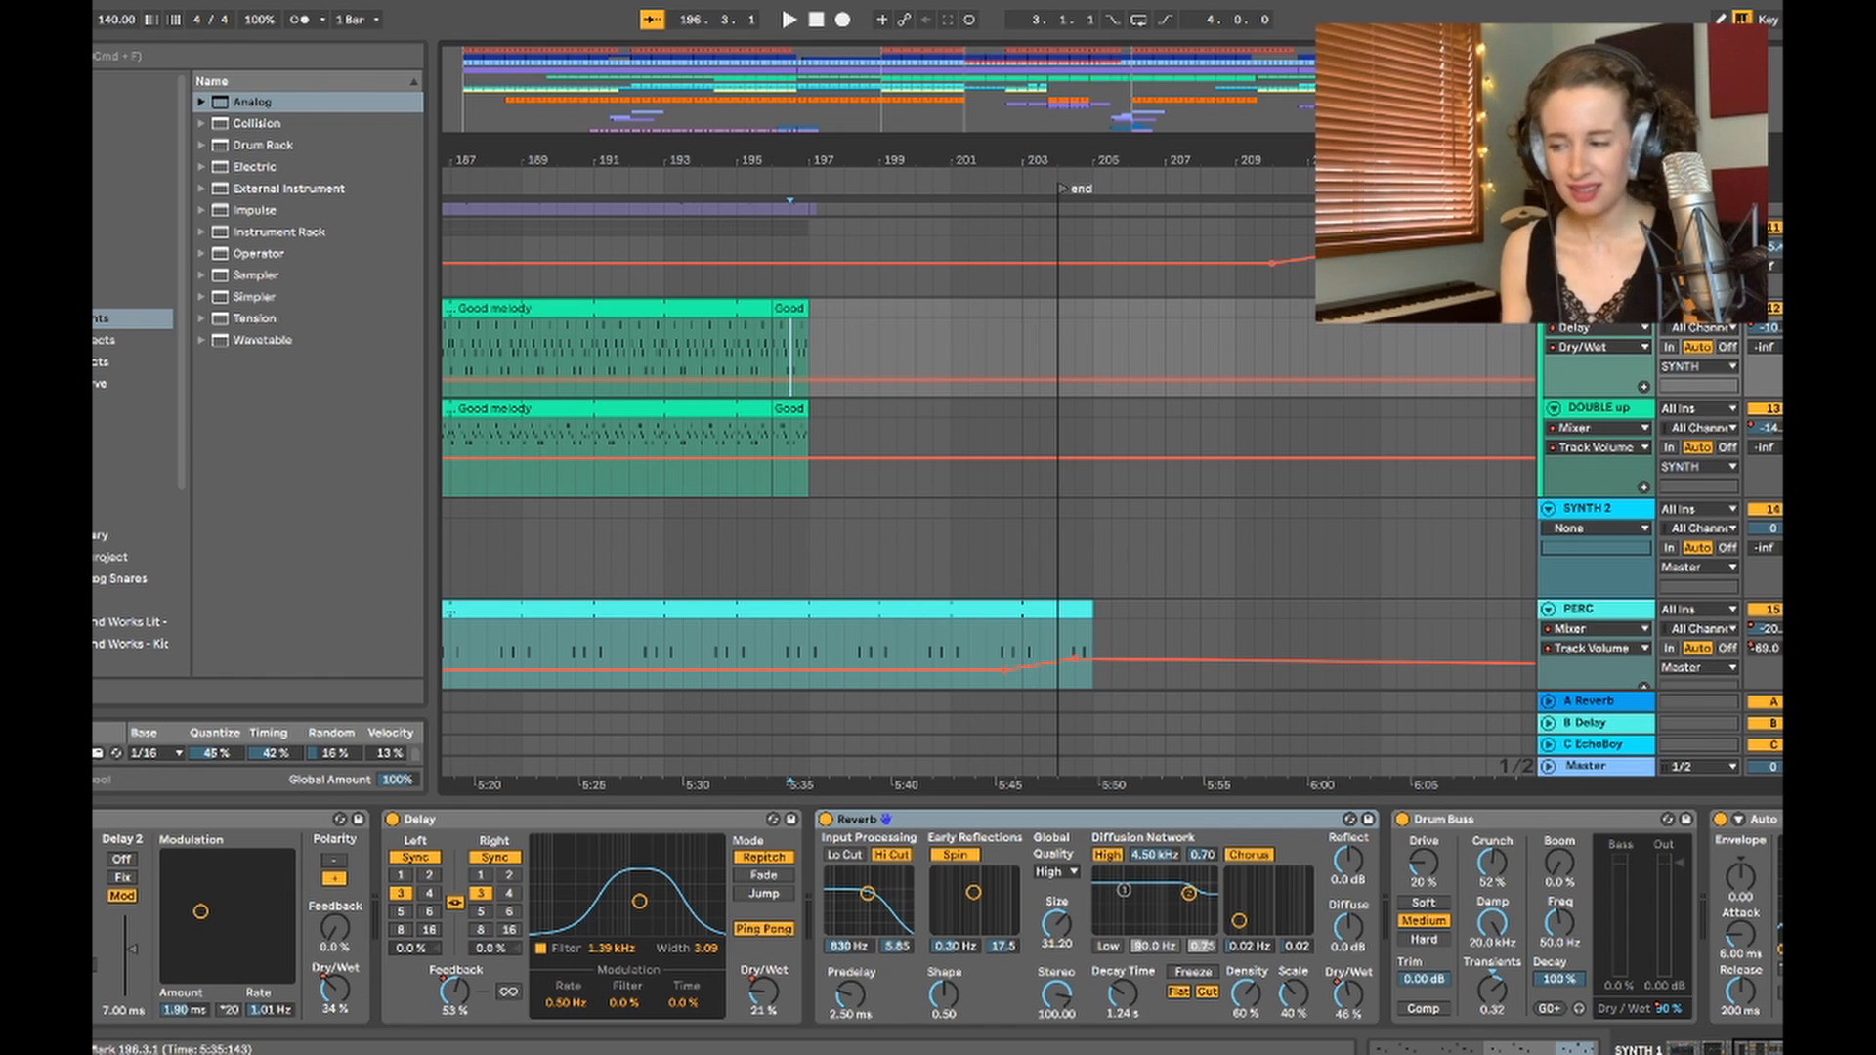
scroll(814, 378, down, 3)
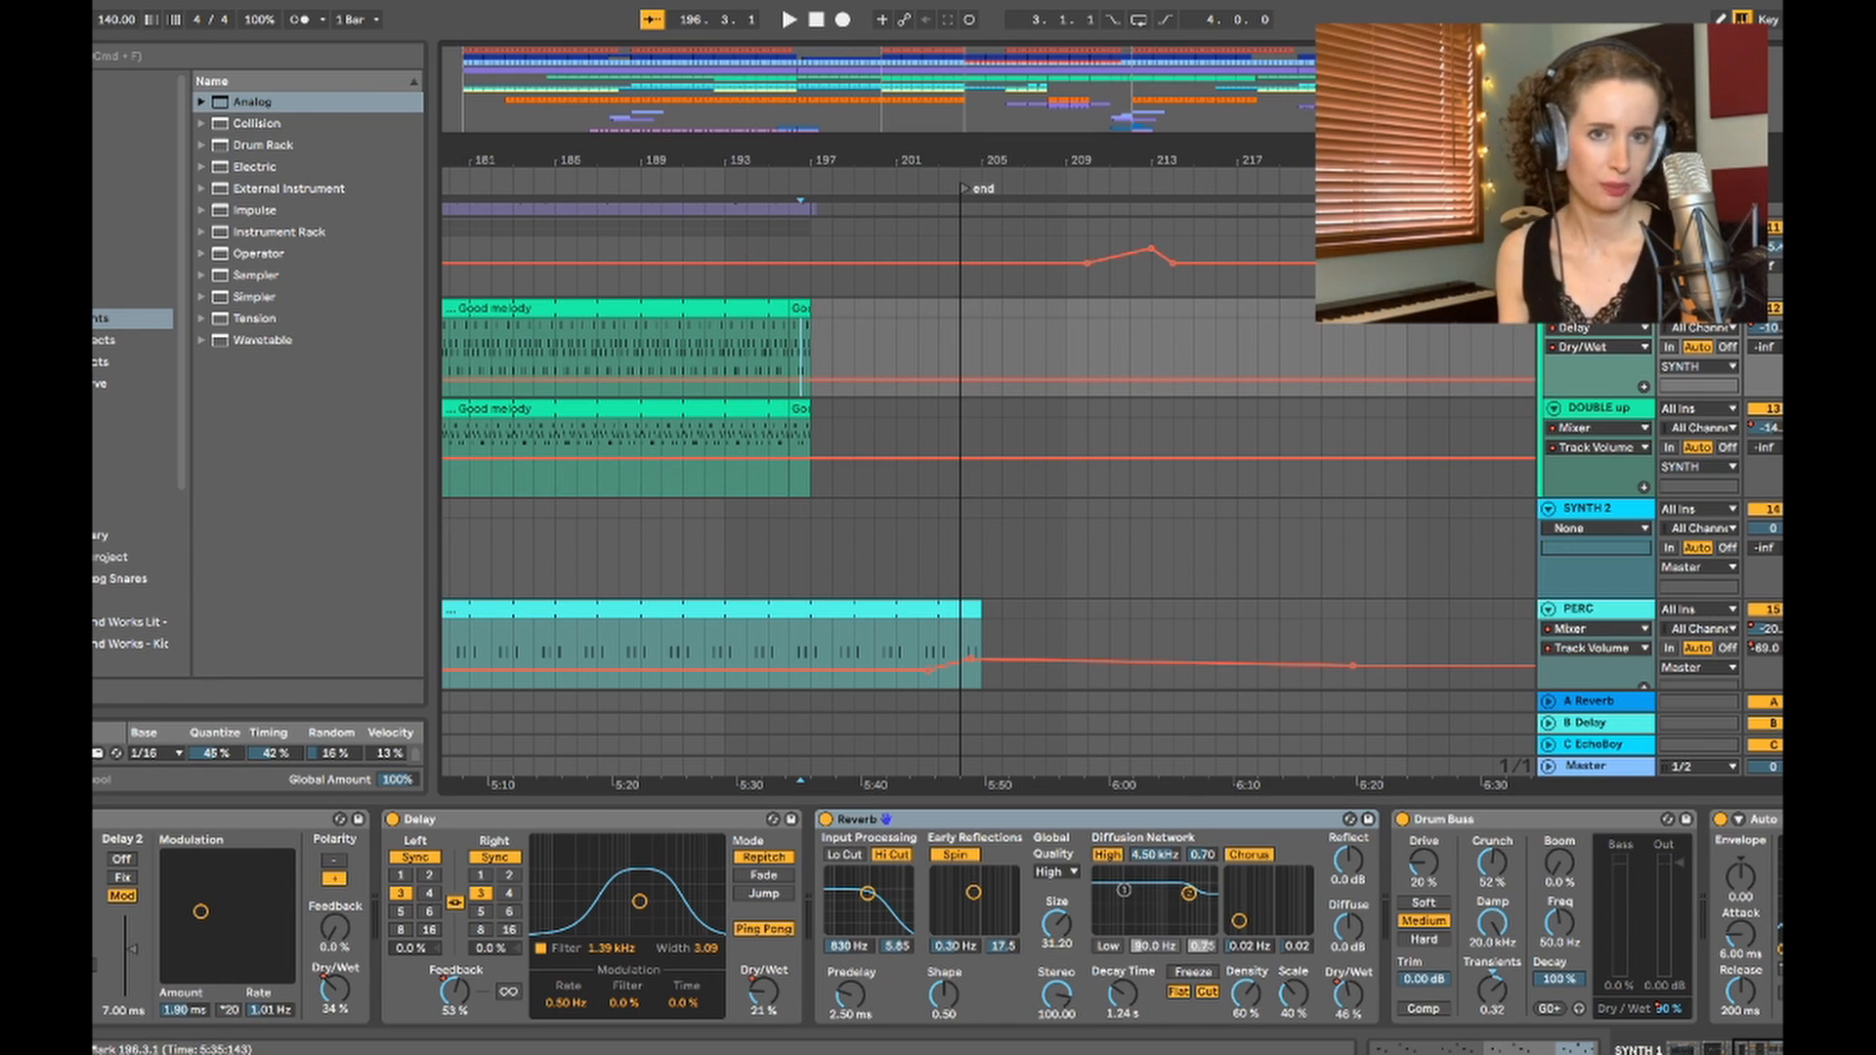
key(minus)
key(minus)
key(minus)
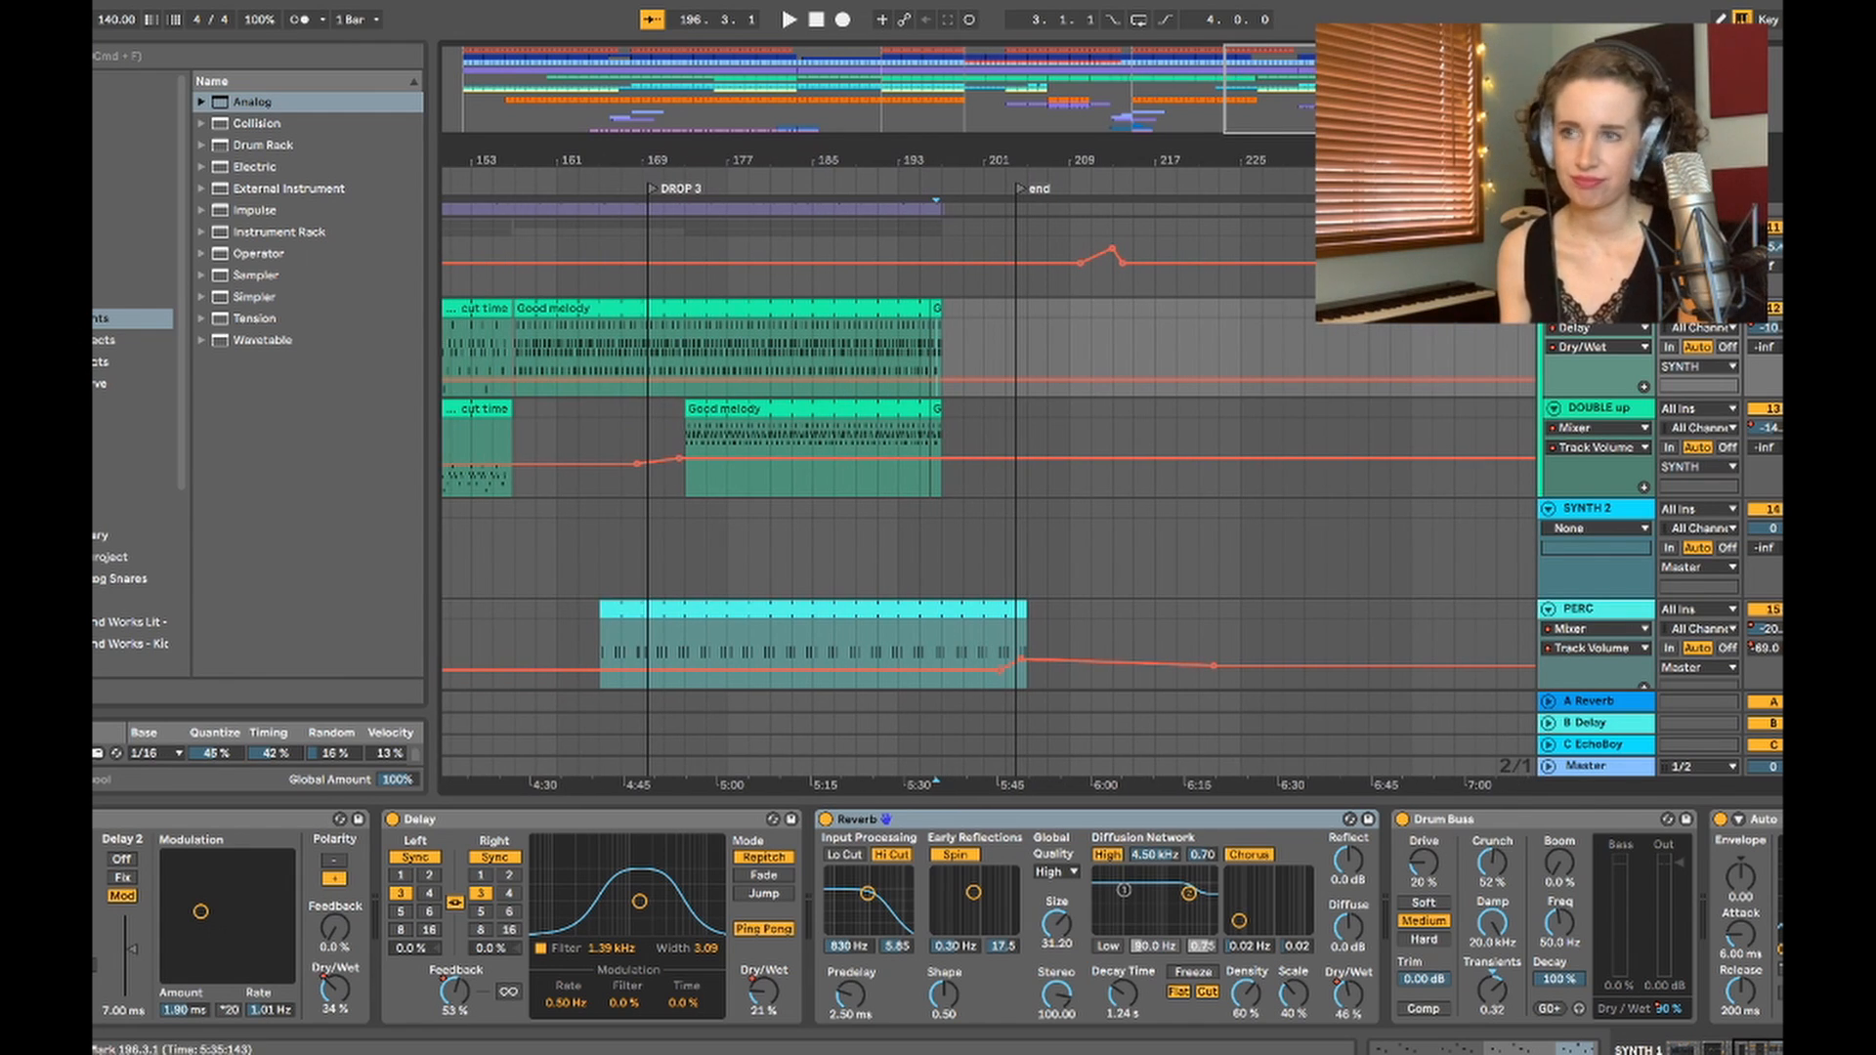